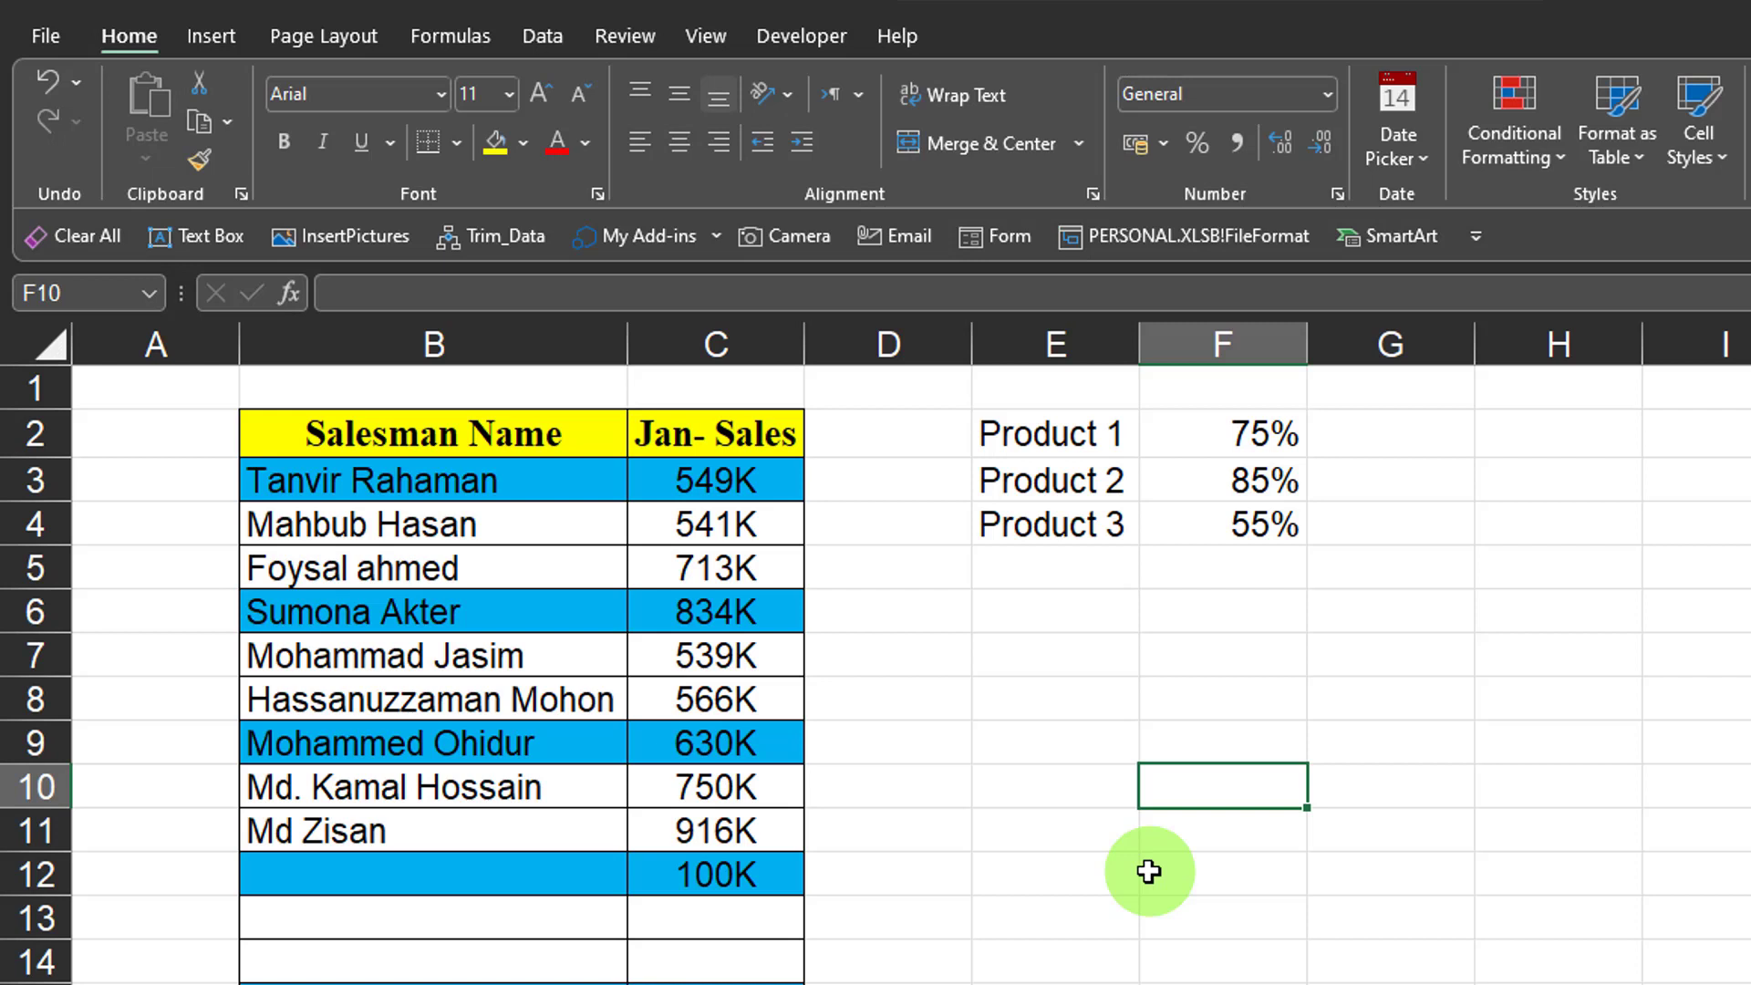
# Turn on filtering for the Salesman Name and Jan- Sales header row in row 2.
pyautogui.moveTo(285, 419); pyautogui.dragTo(1750, 429)
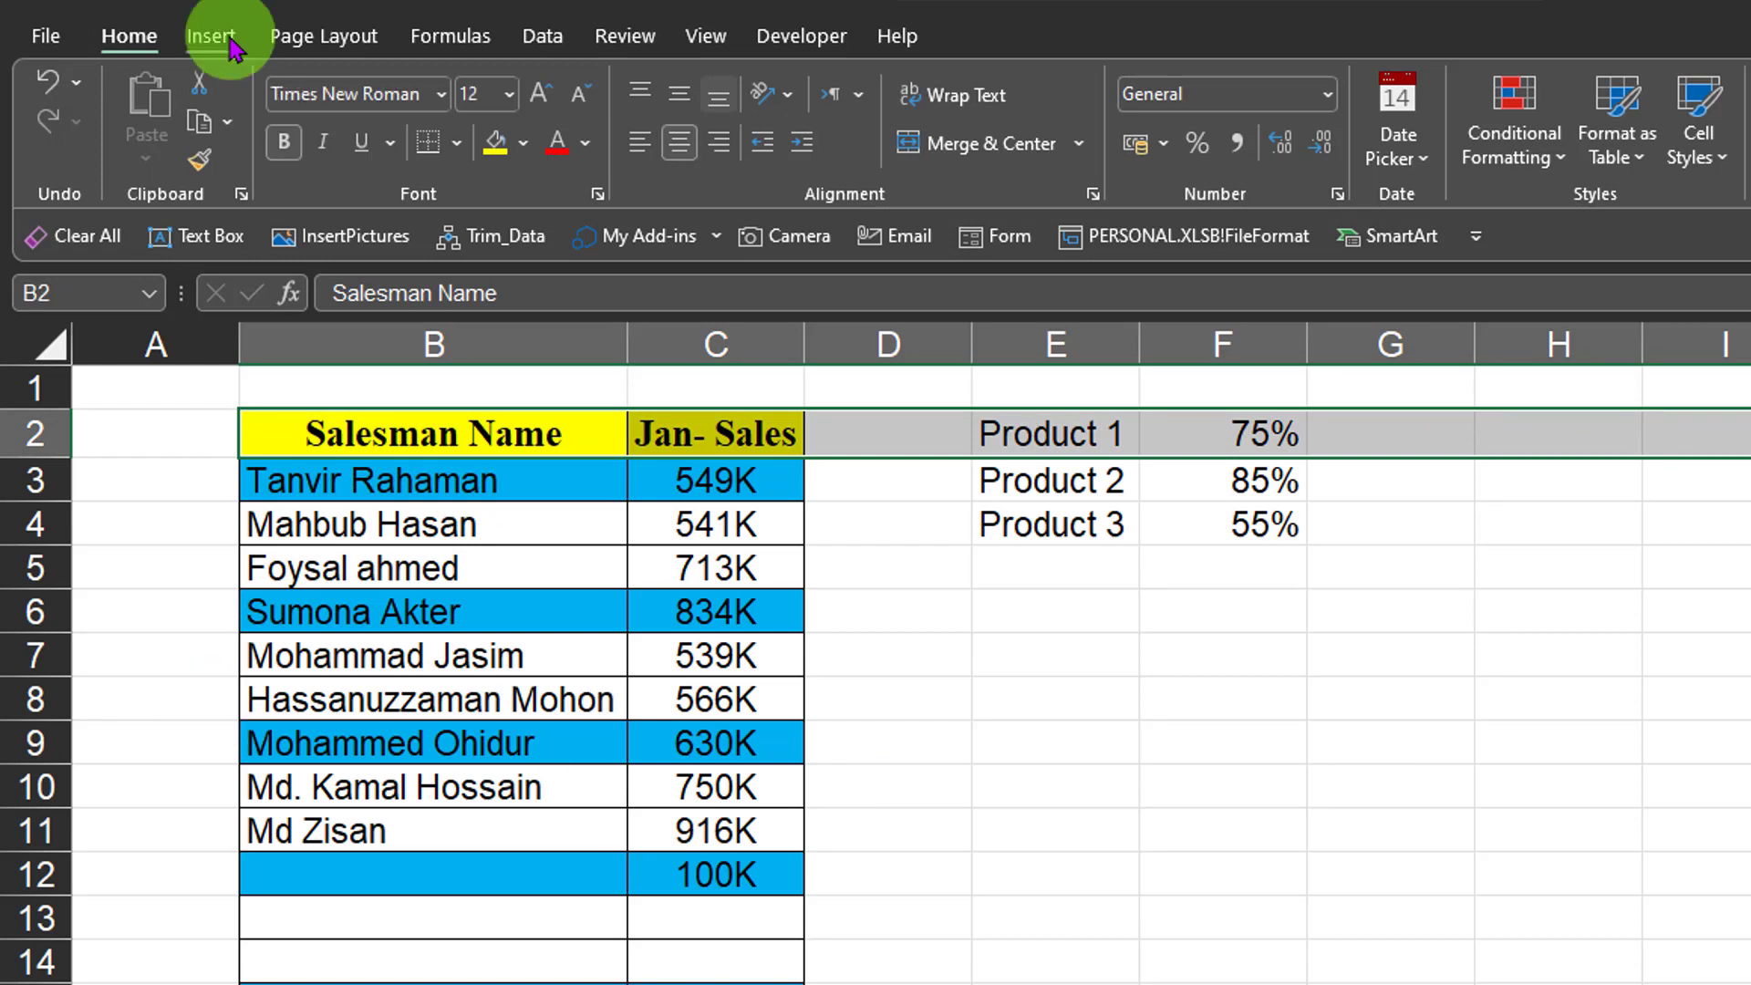
pyautogui.click(540, 37)
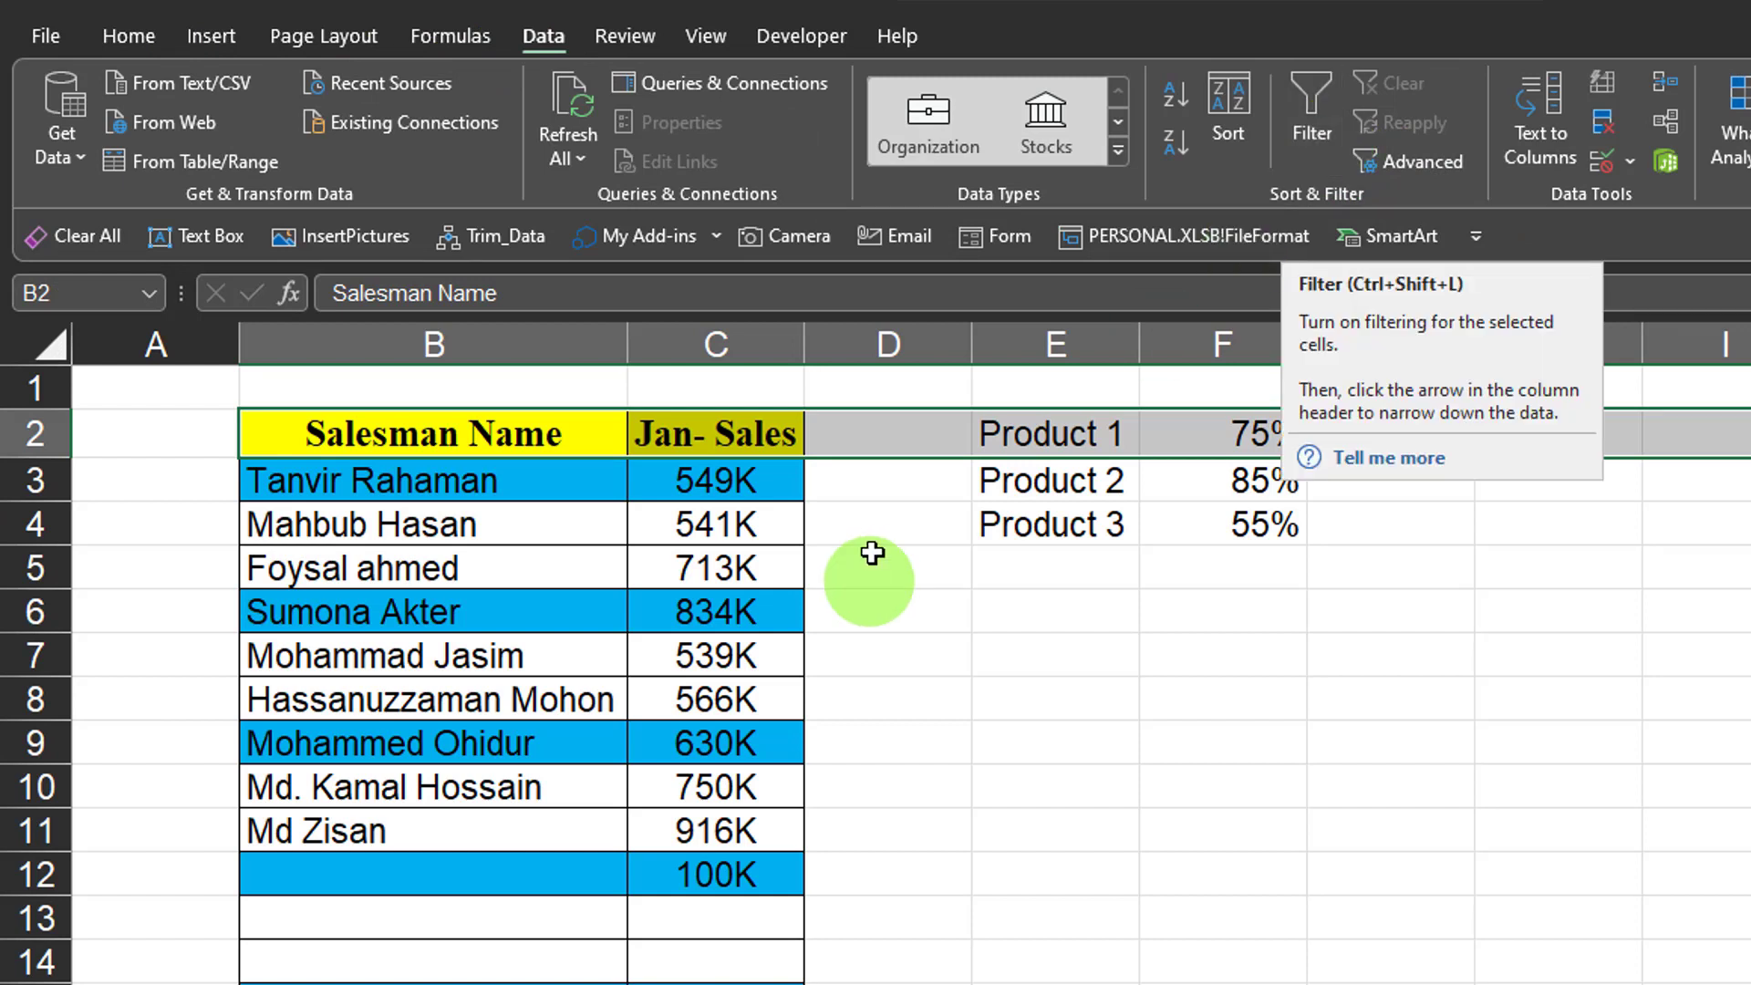
pyautogui.click(741, 435)
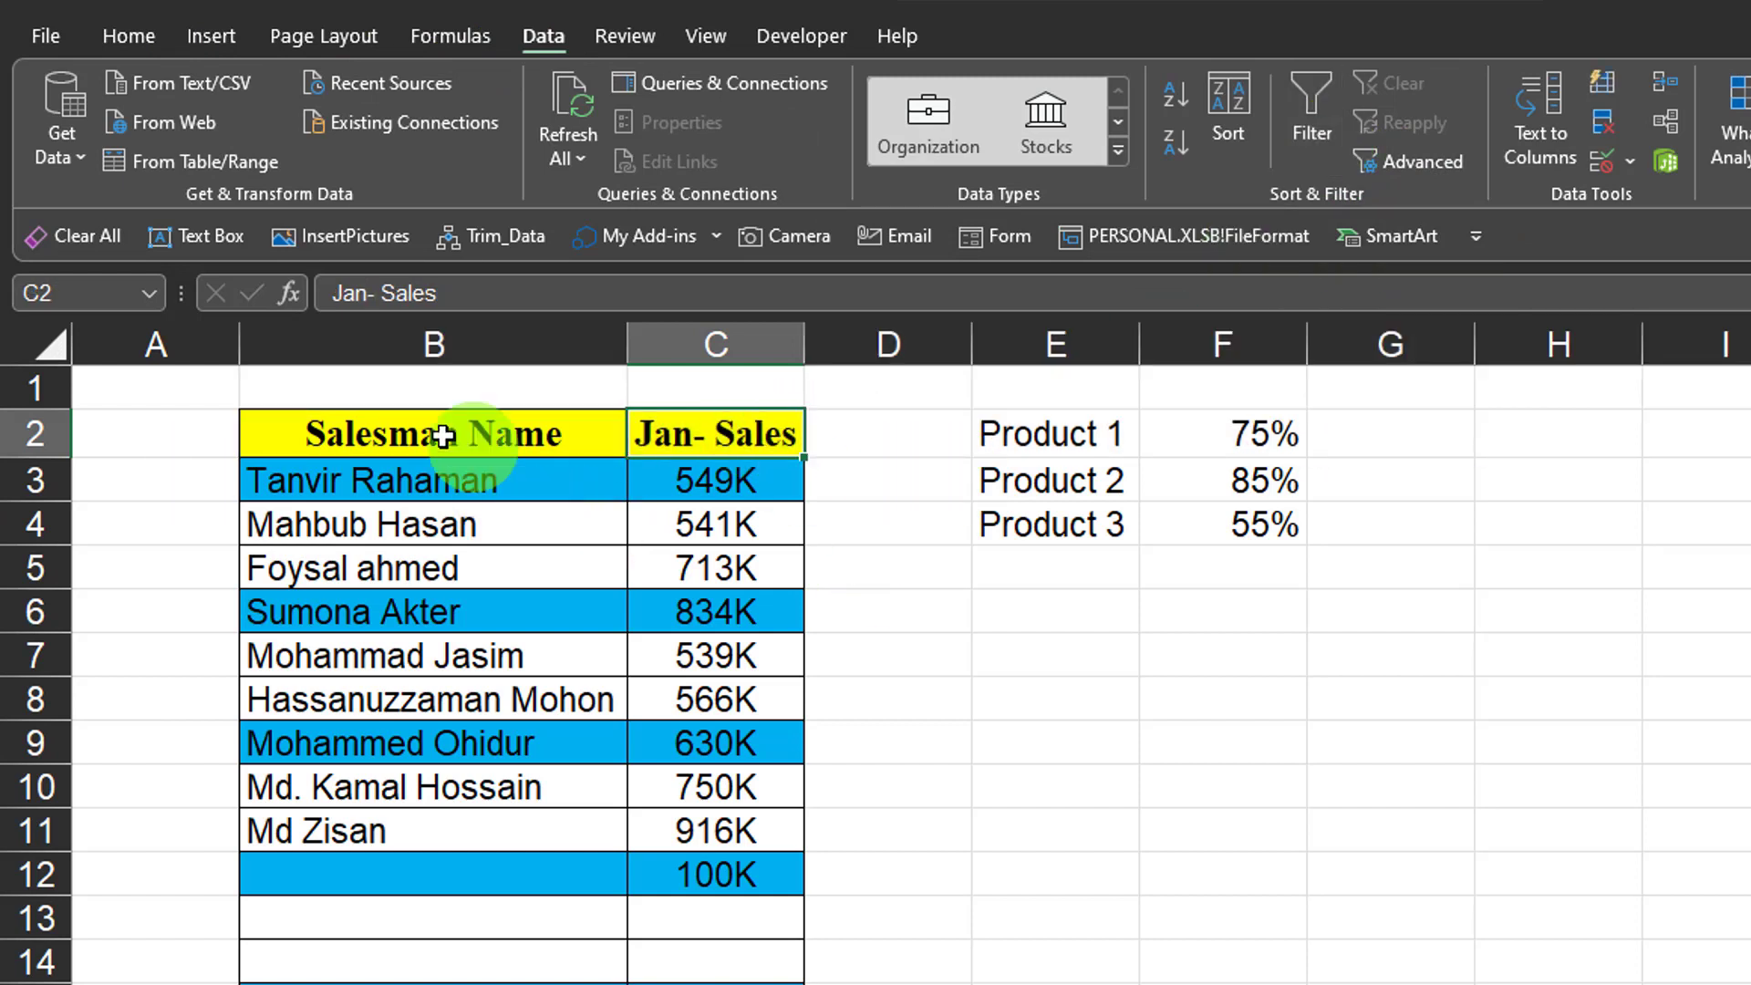
pyautogui.click(352, 424)
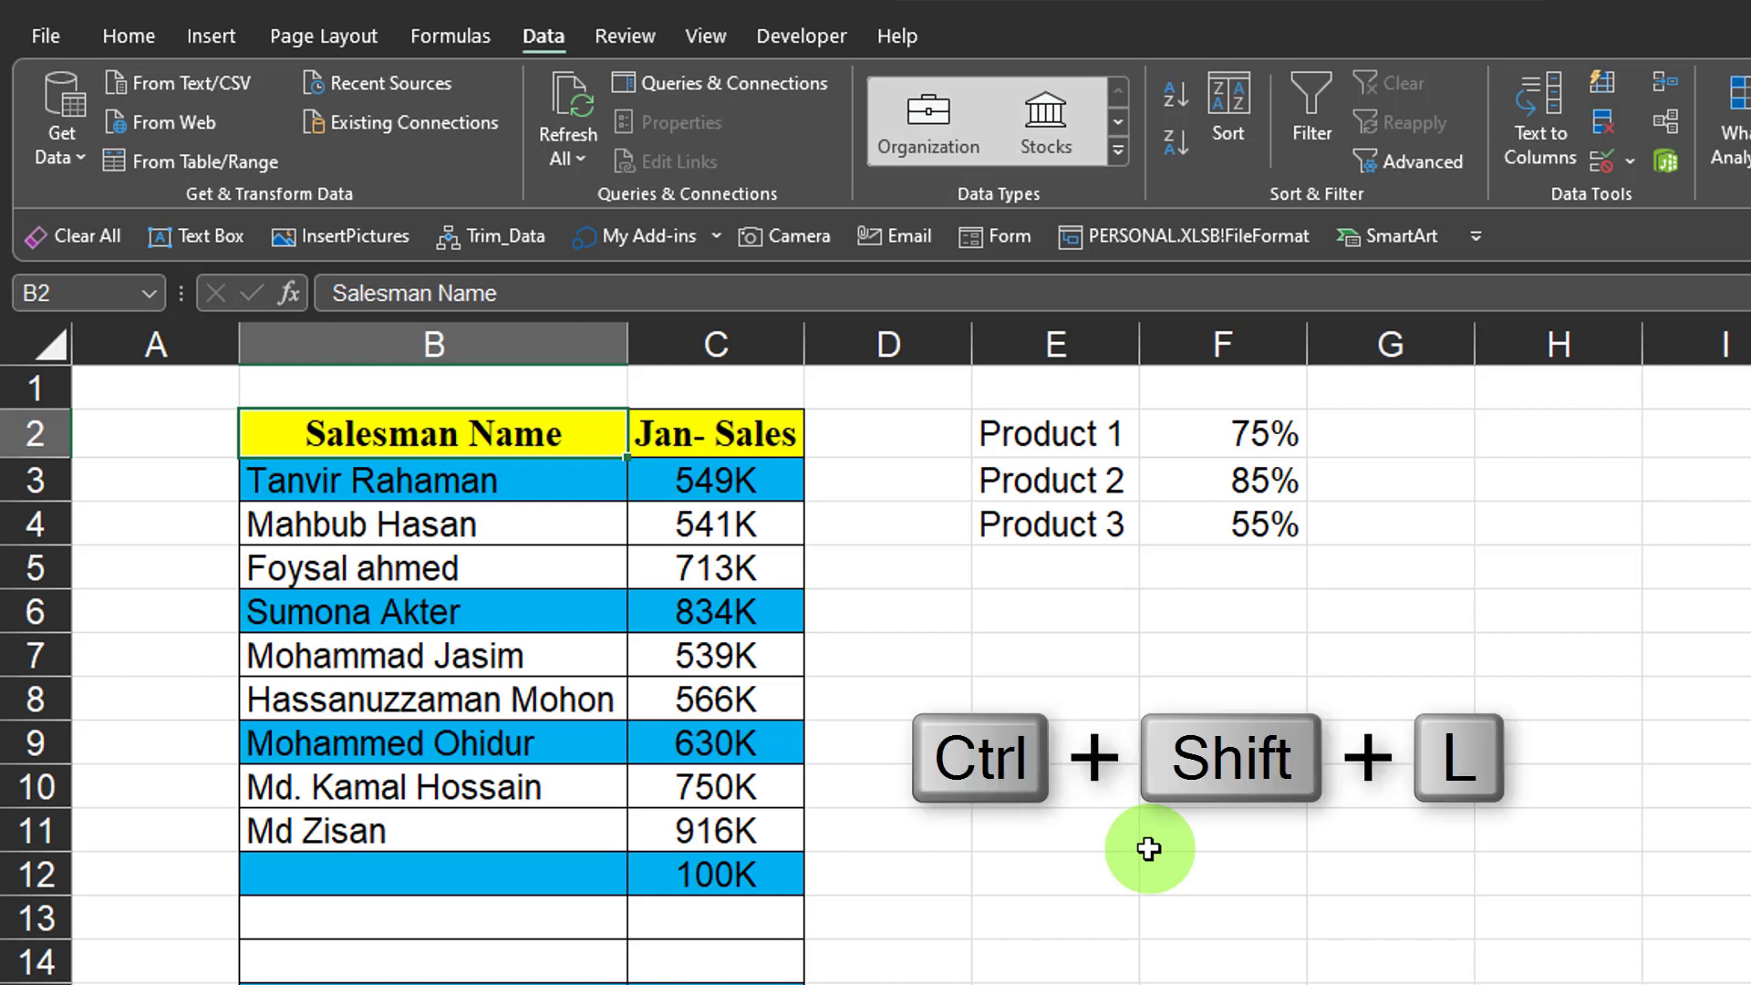
pyautogui.hotkey('ctrl', 'shift', 'l')
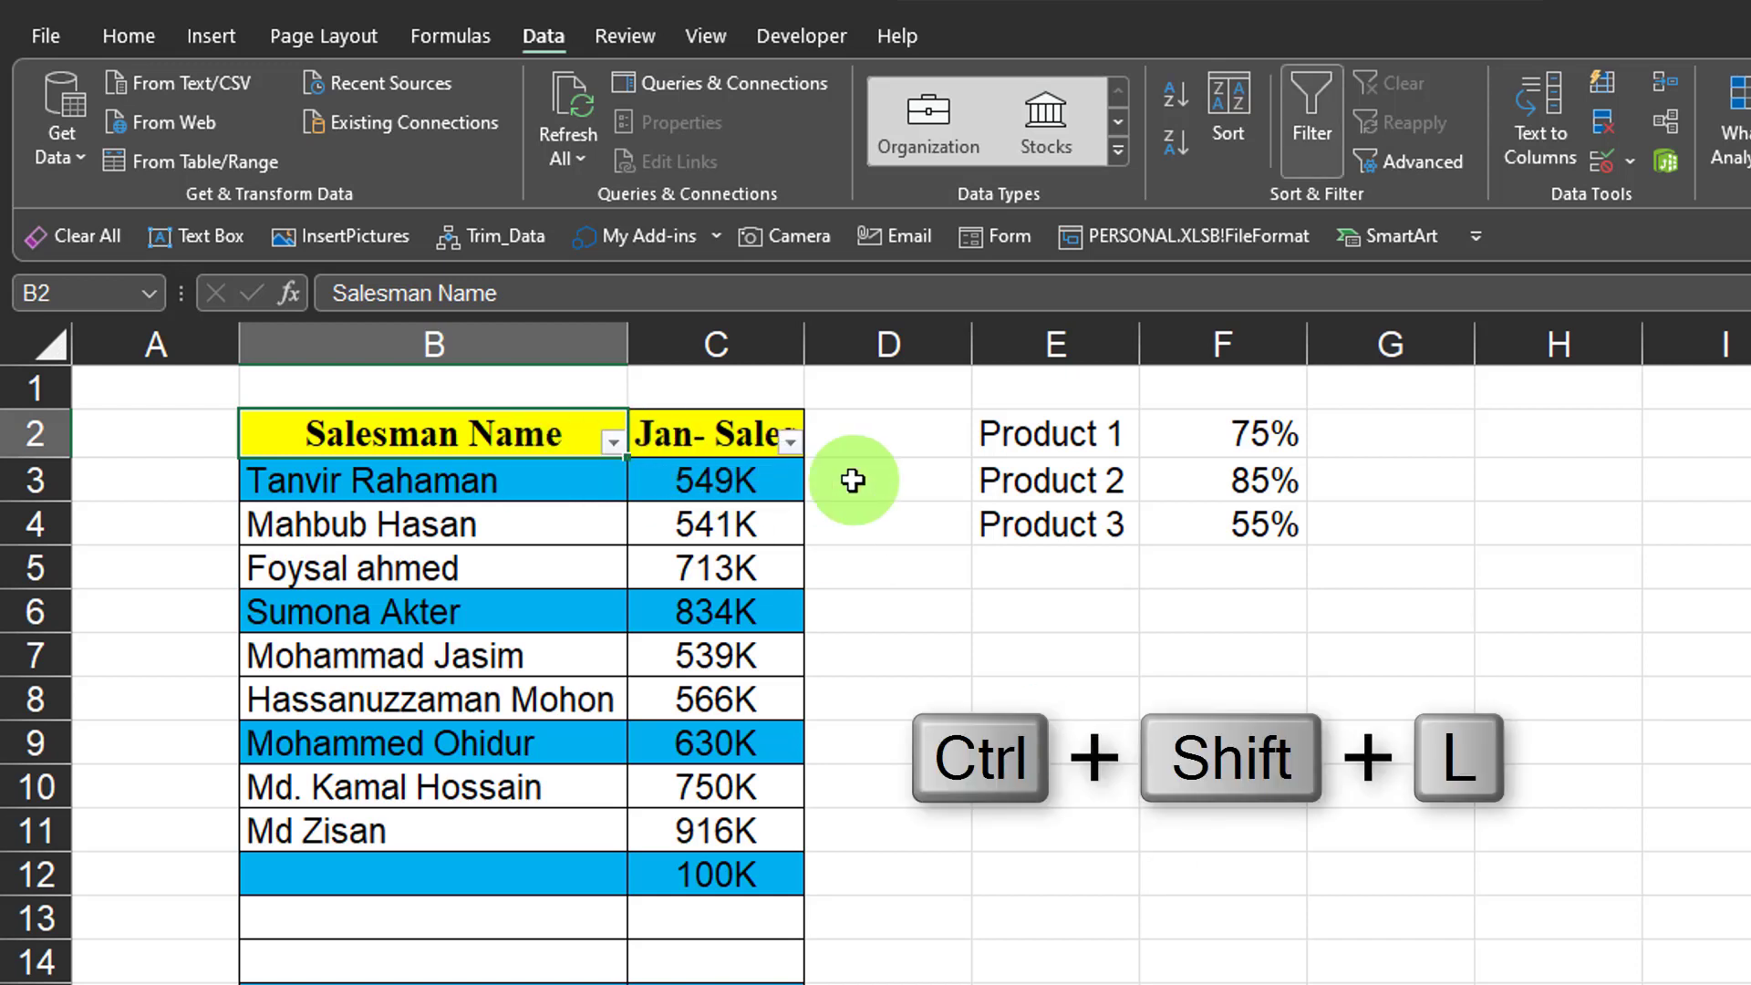
# View the filter options of the Salesman Name column and turn filtering off for the sales table.
pyautogui.click(613, 441)
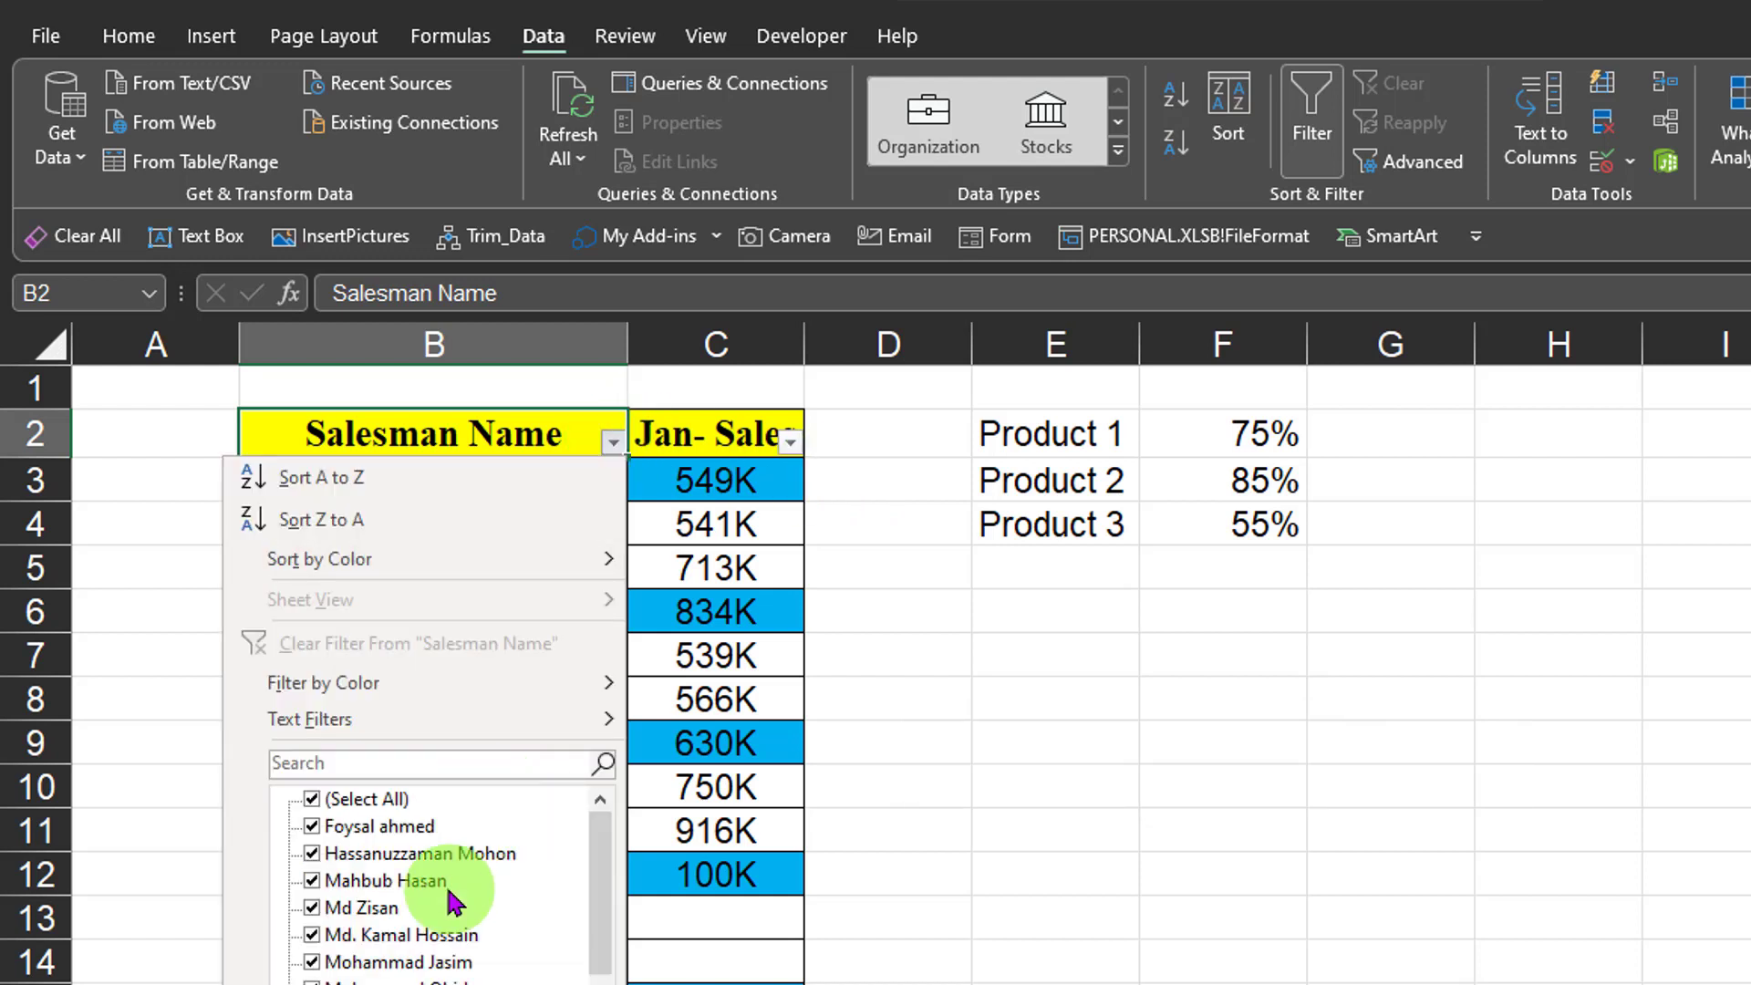
pyautogui.click(573, 984)
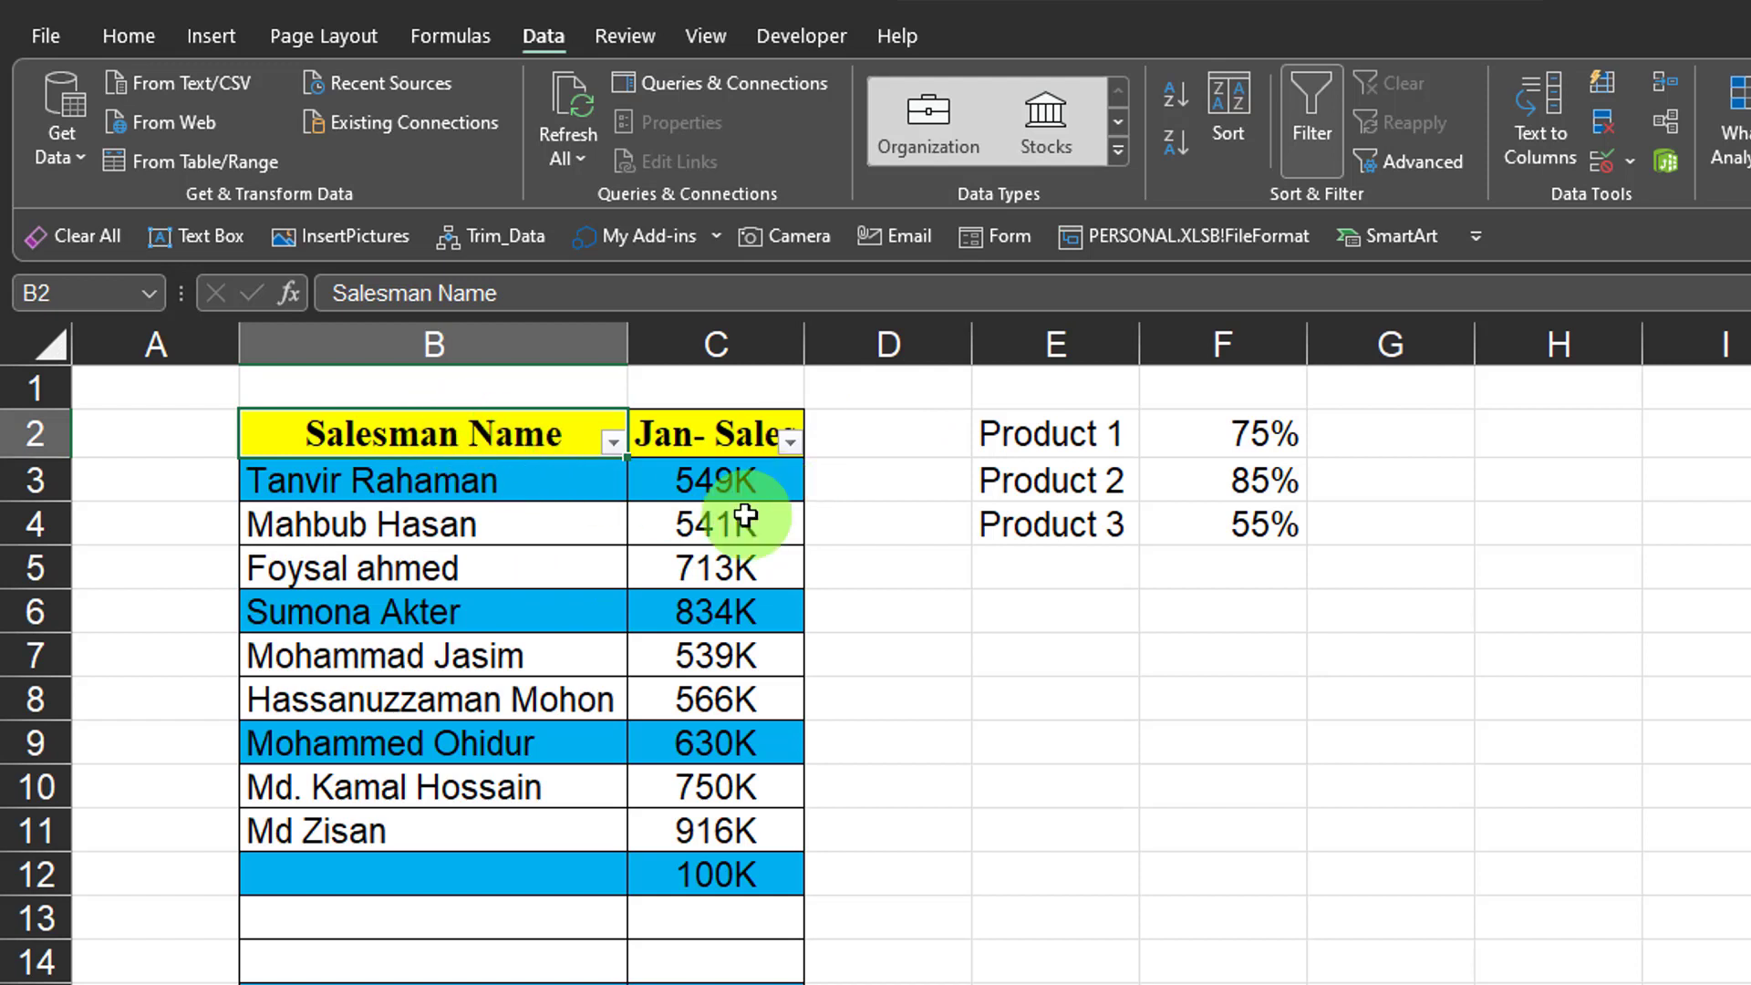
pyautogui.hotkey('ctrl', 'shift', 'l')
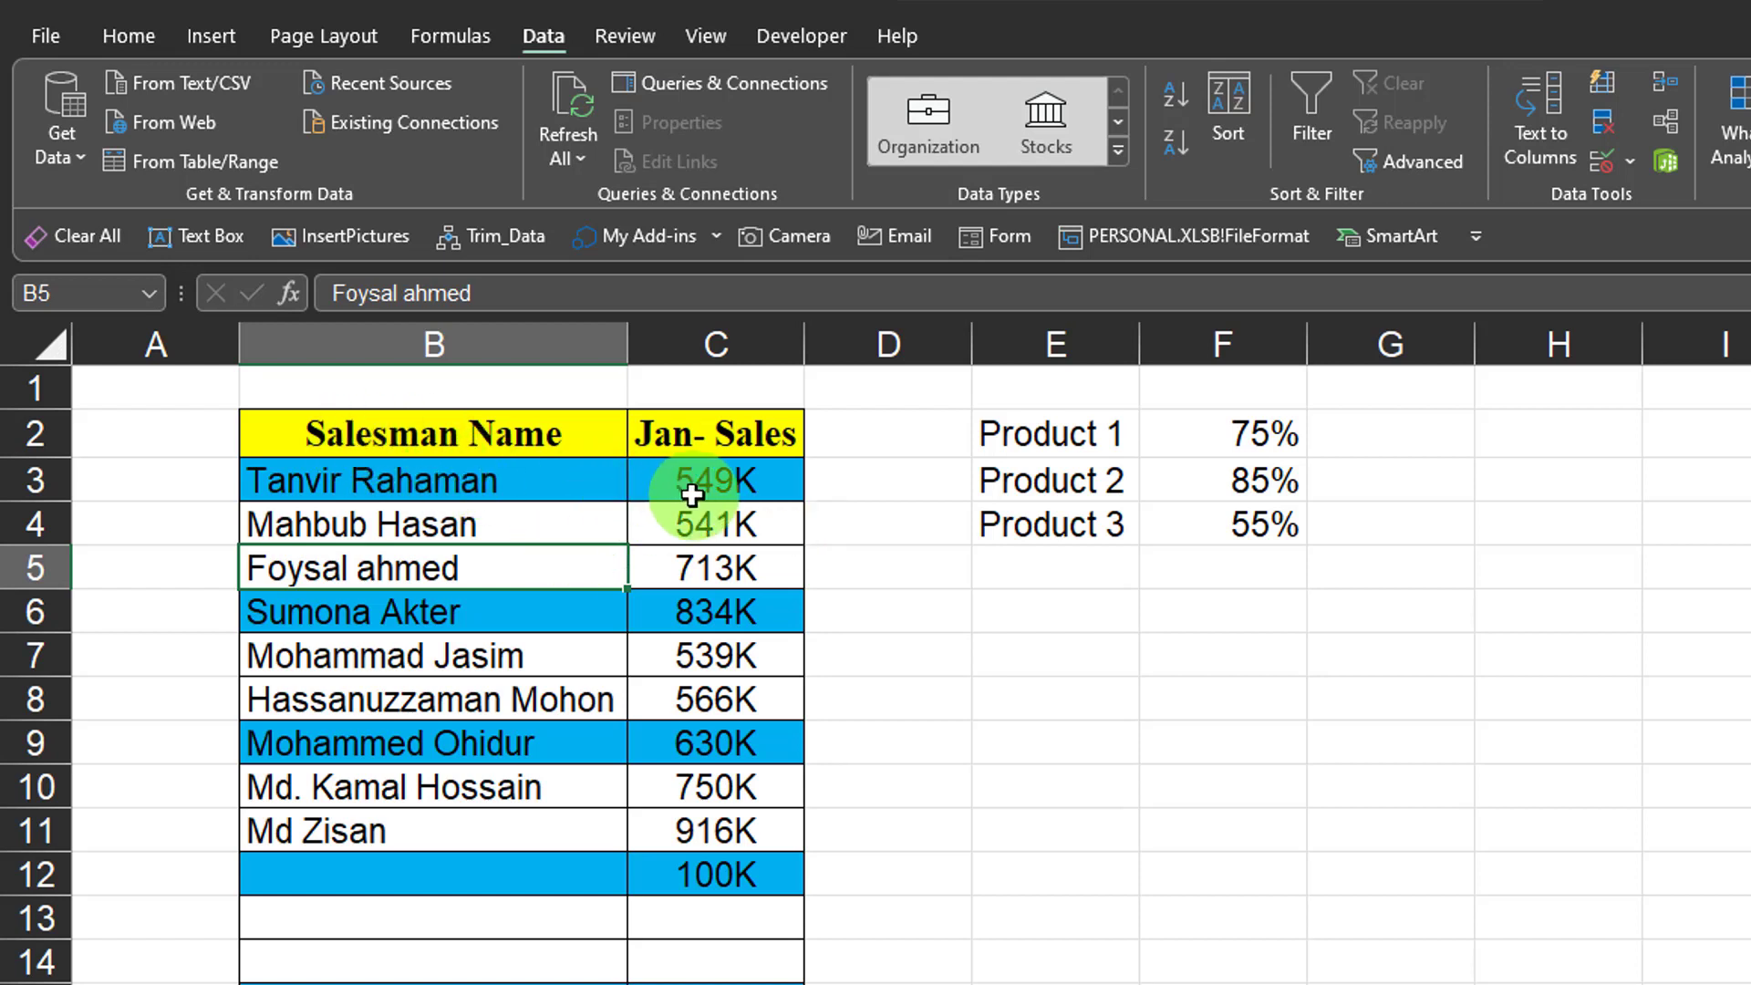
# Show the number format categories in Format Cells for cell B3, the first entry under Salesman Name.
pyautogui.click(442, 486)
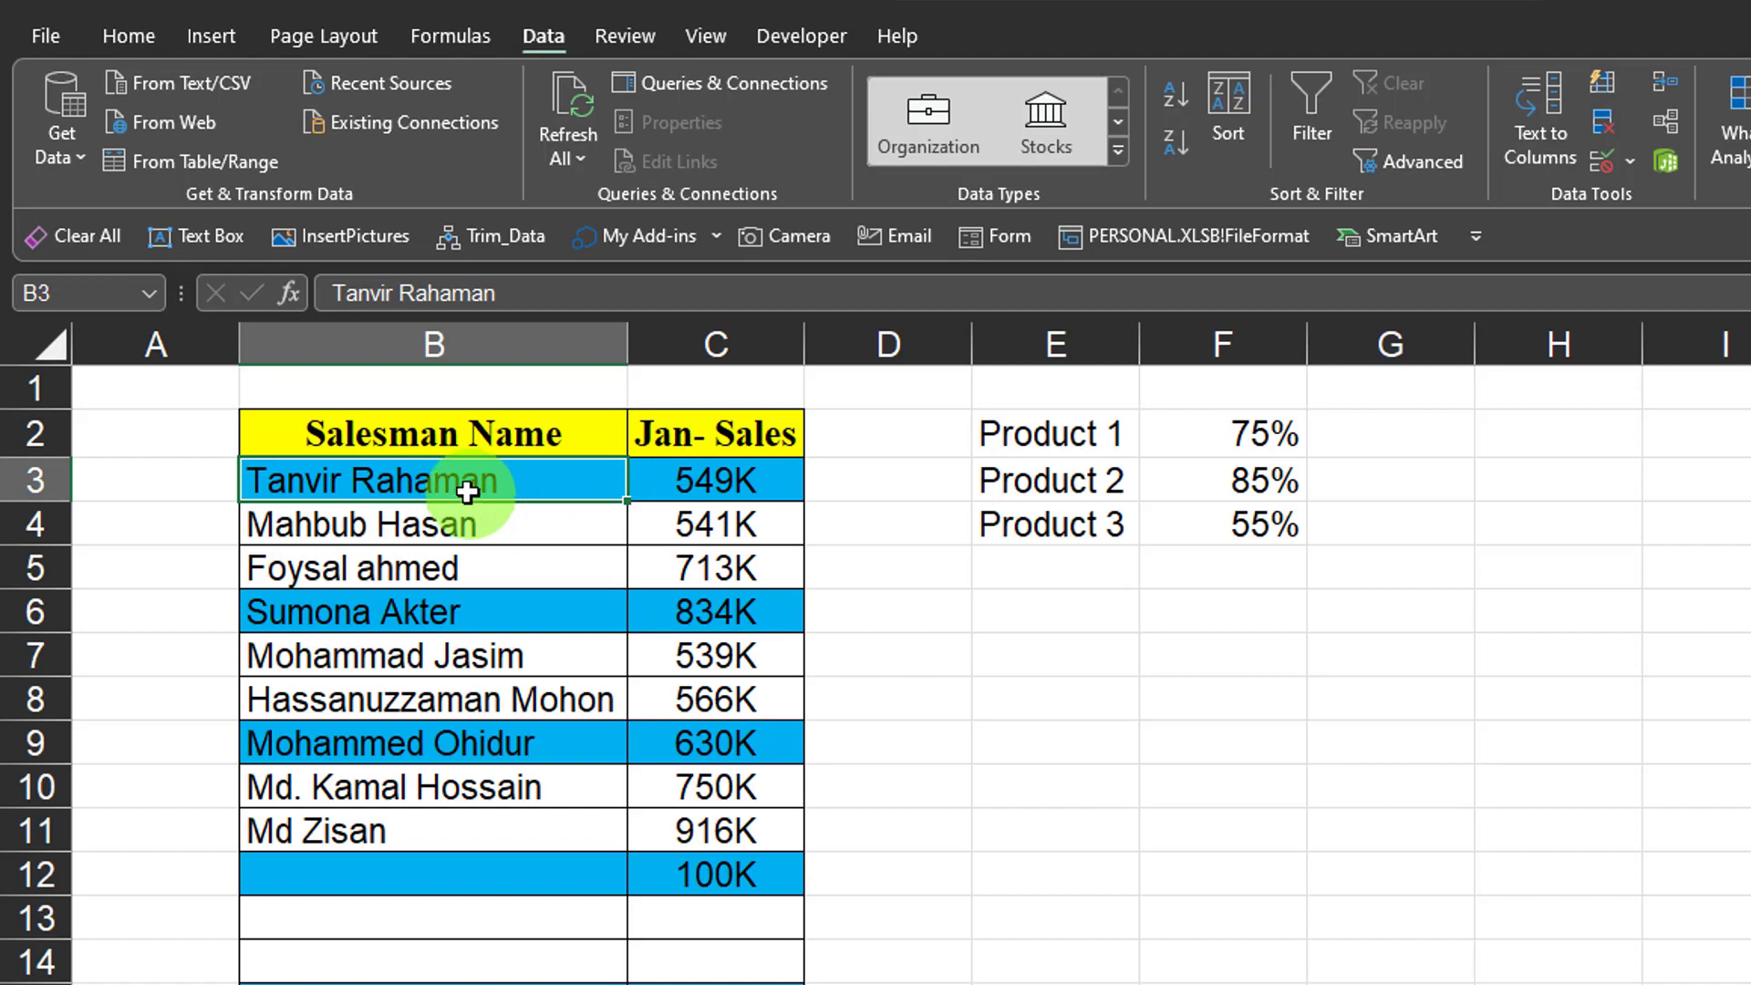
pyautogui.rightClick(459, 479)
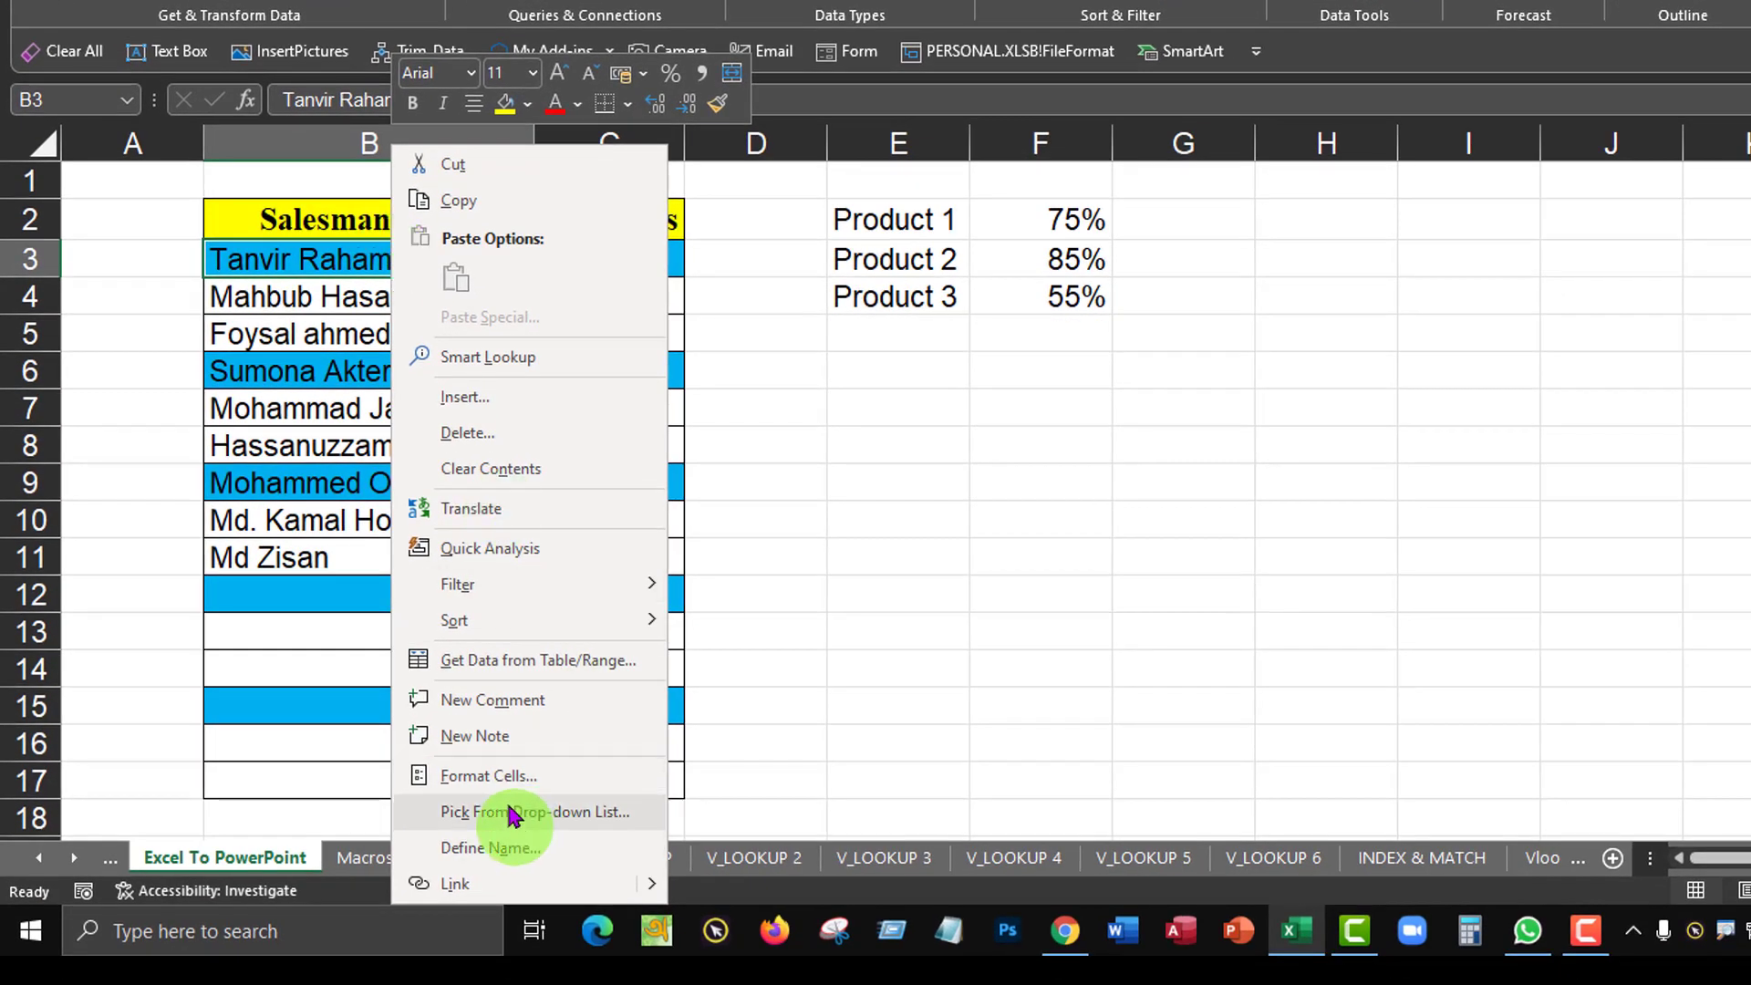
pyautogui.click(303, 282)
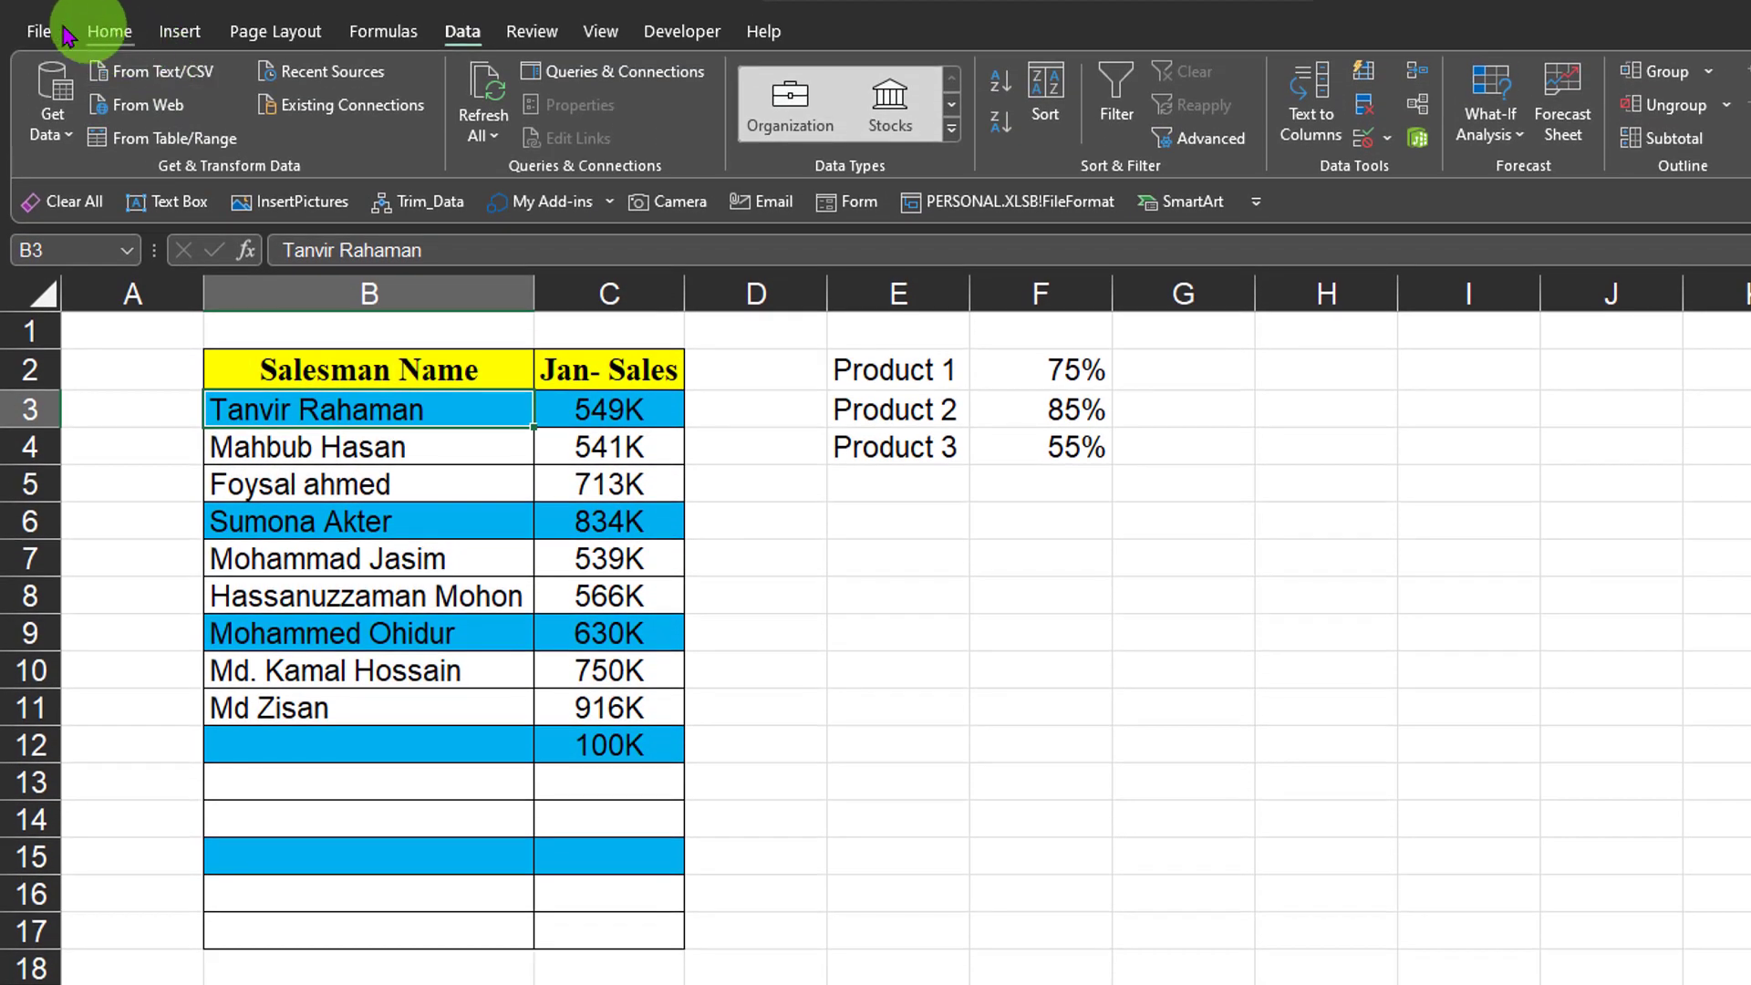
pyautogui.click(94, 20)
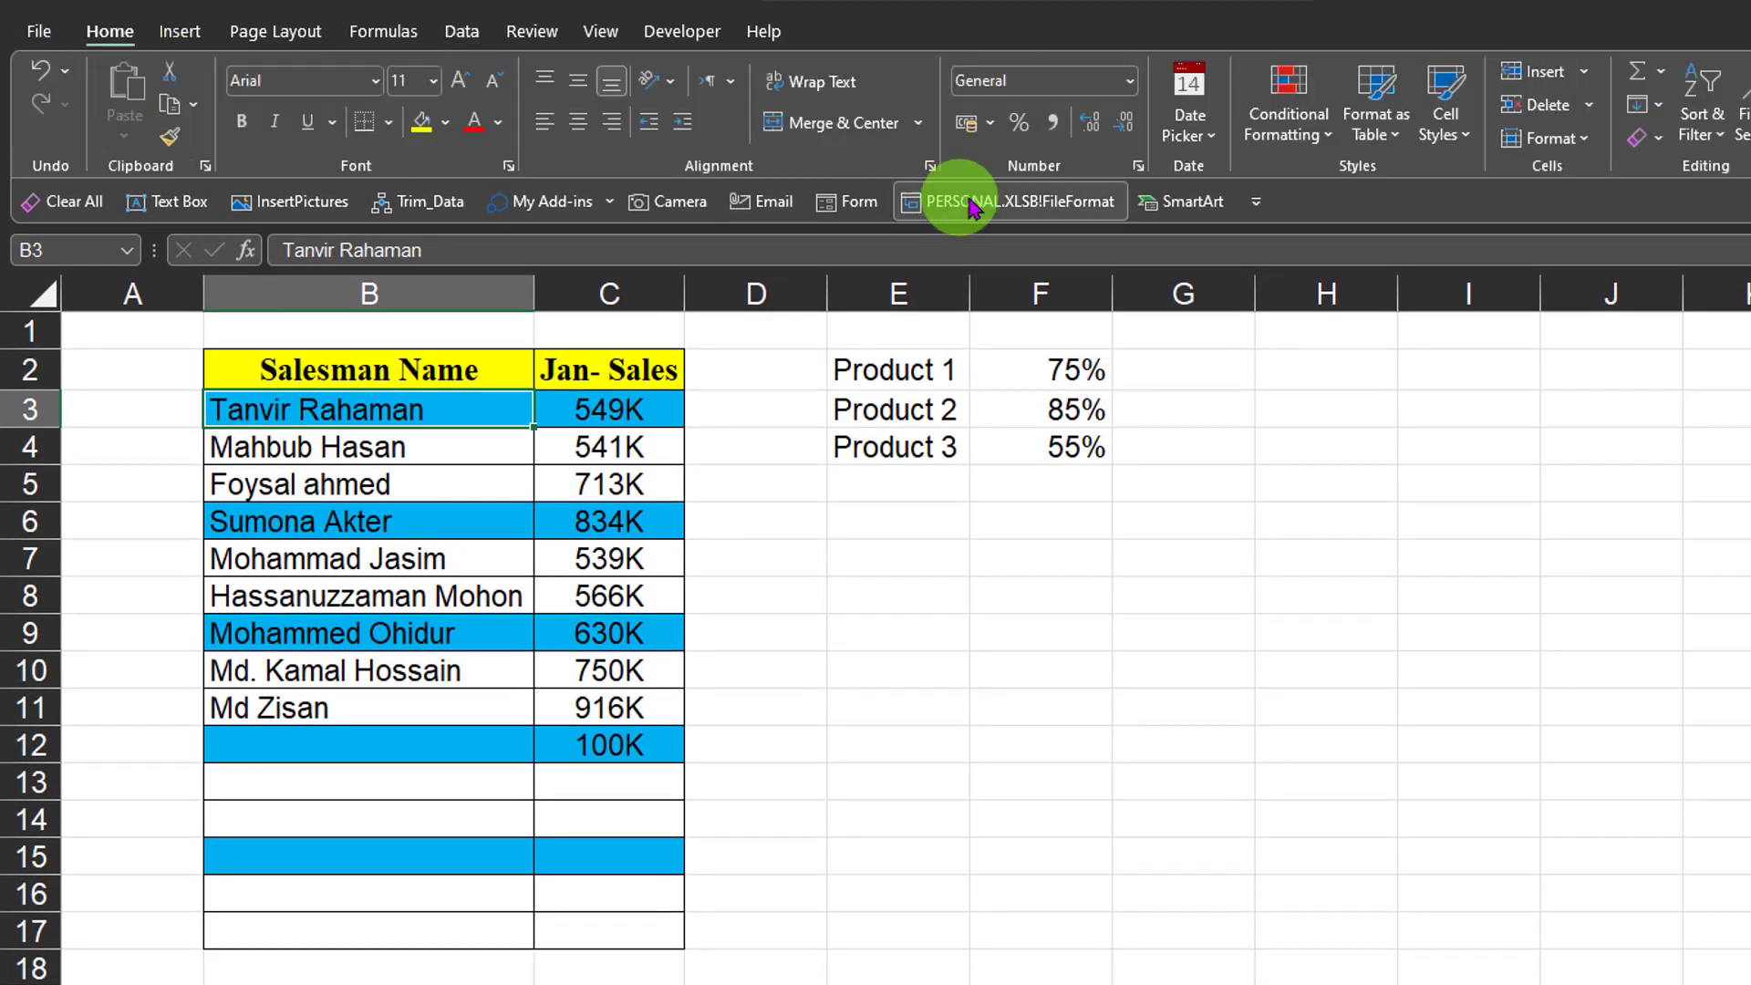
pyautogui.click(1137, 166)
pyautogui.moveTo(1089, 197)
pyautogui.mouseDown()
pyautogui.moveTo(1072, 256)
pyautogui.moveTo(1079, 182)
pyautogui.mouseUp()
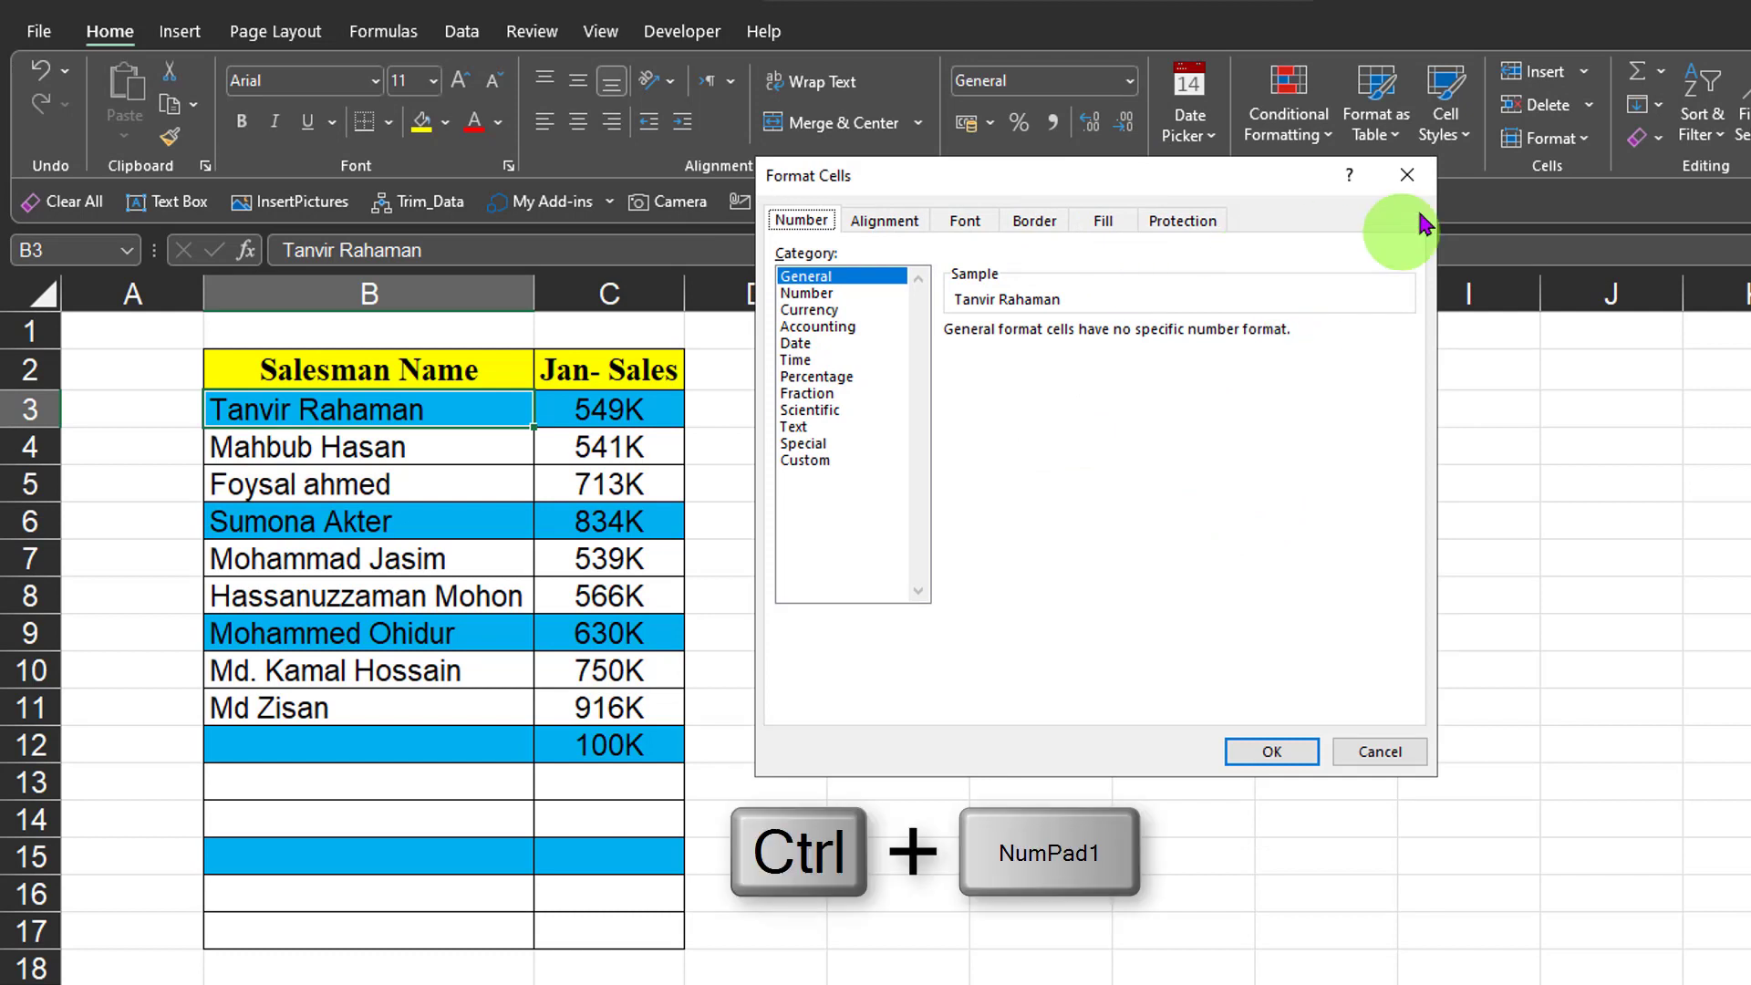
pyautogui.click(1406, 174)
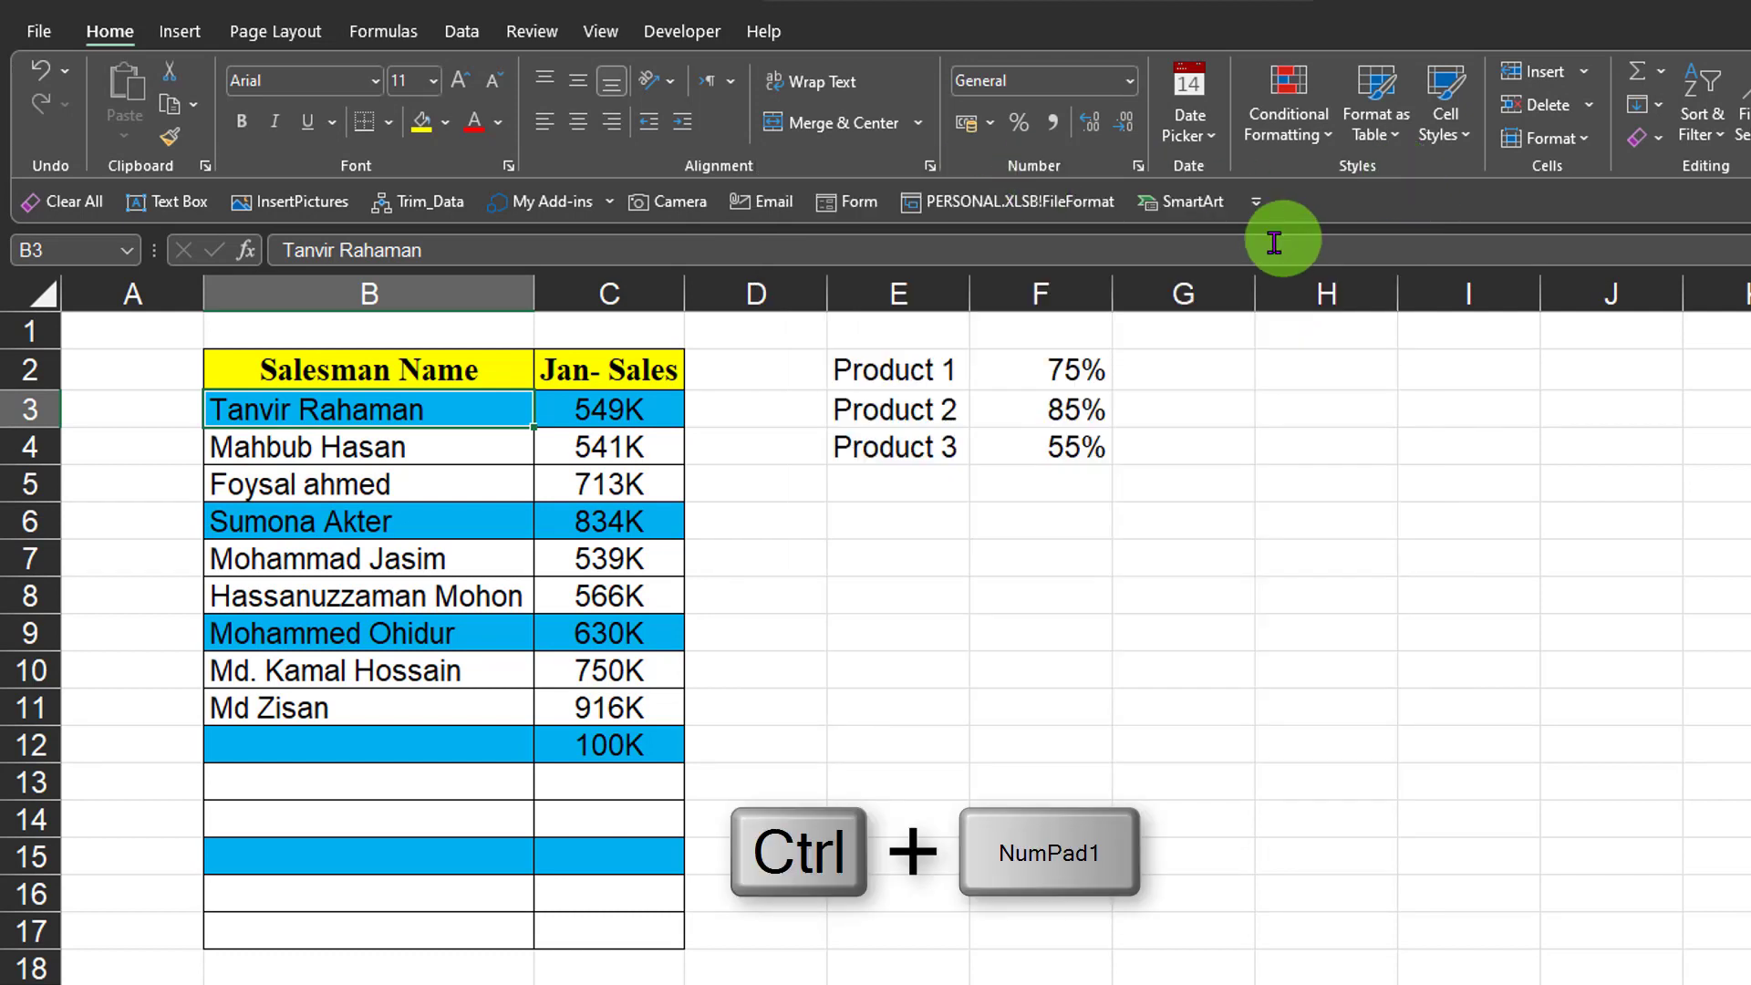
pyautogui.click(1141, 167)
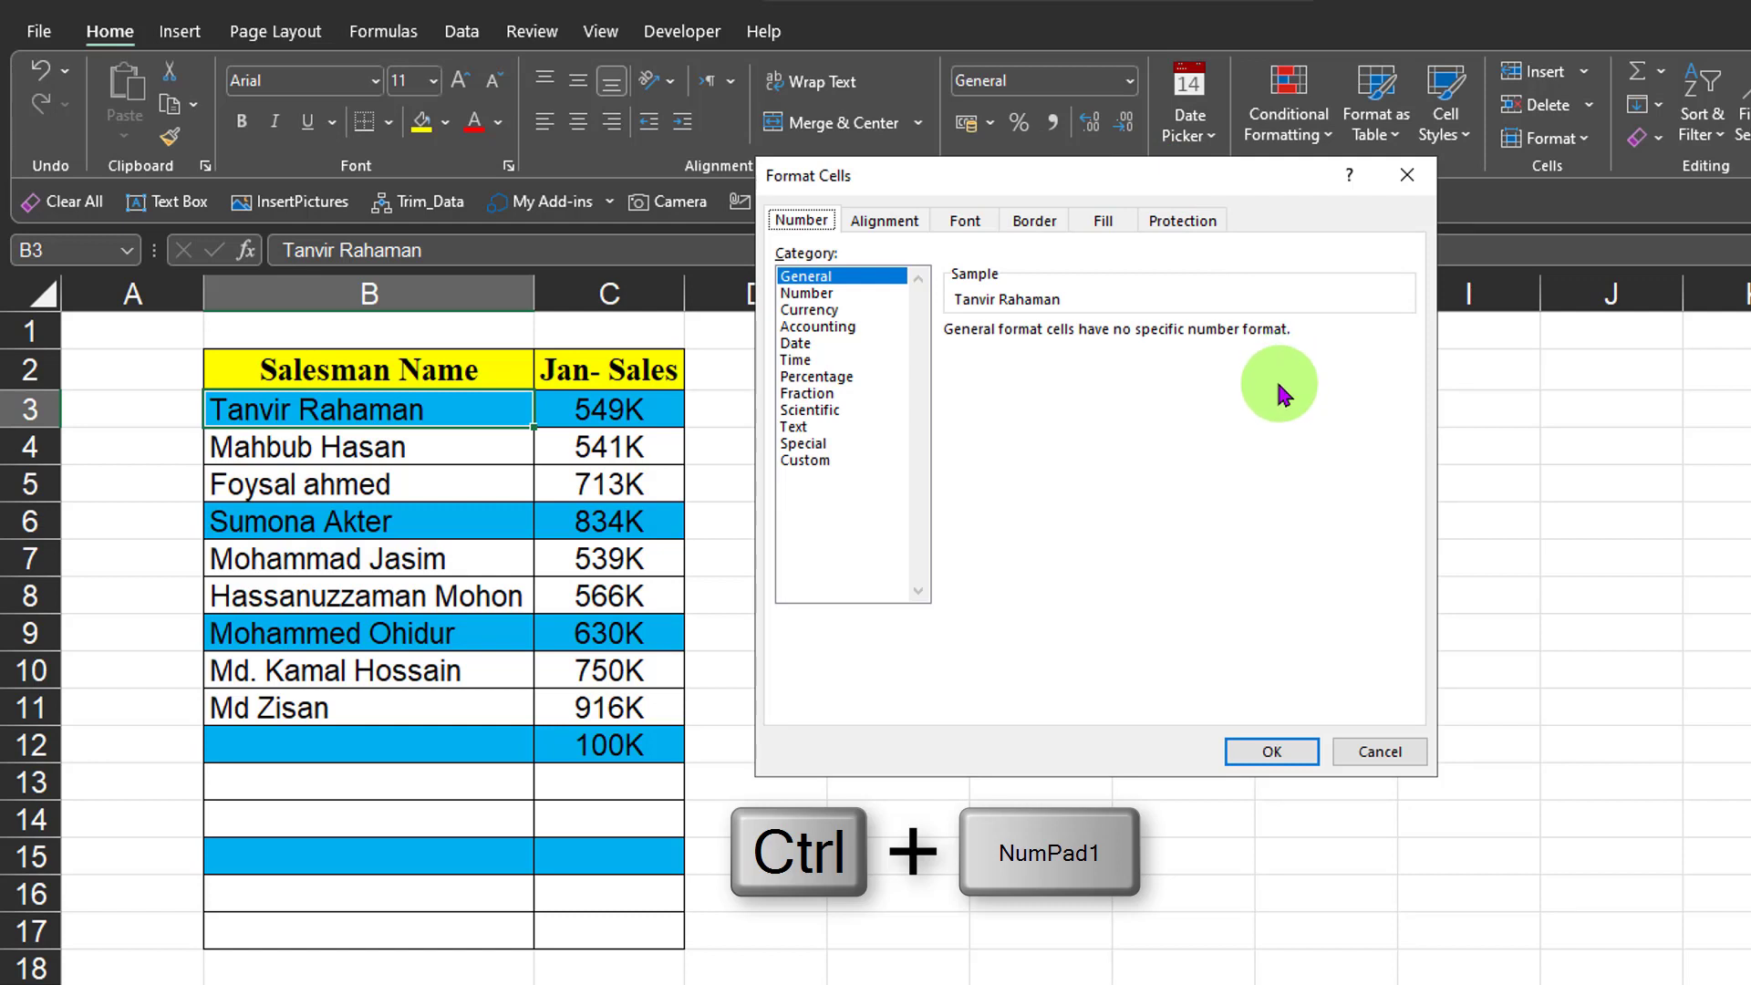
pyautogui.moveTo(984, 174); pyautogui.dragTo(965, 173)
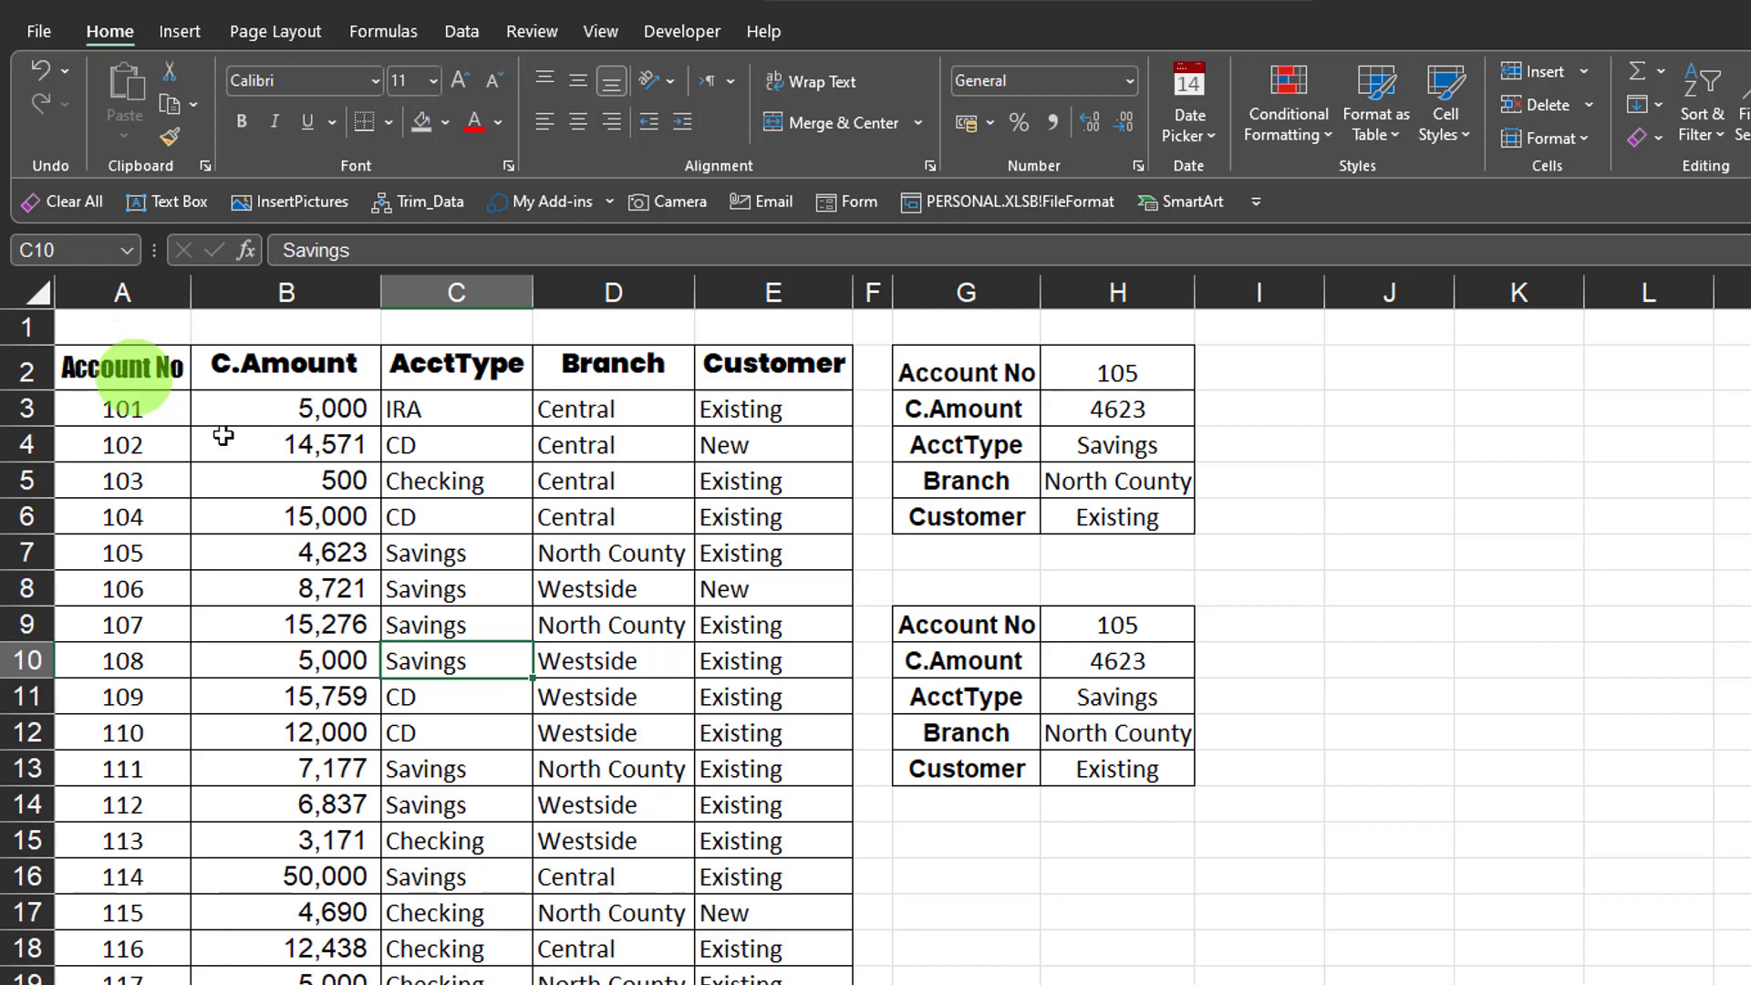
# Convert the account data in A2:E19 into a table with its first row as headers.
pyautogui.click(442, 547)
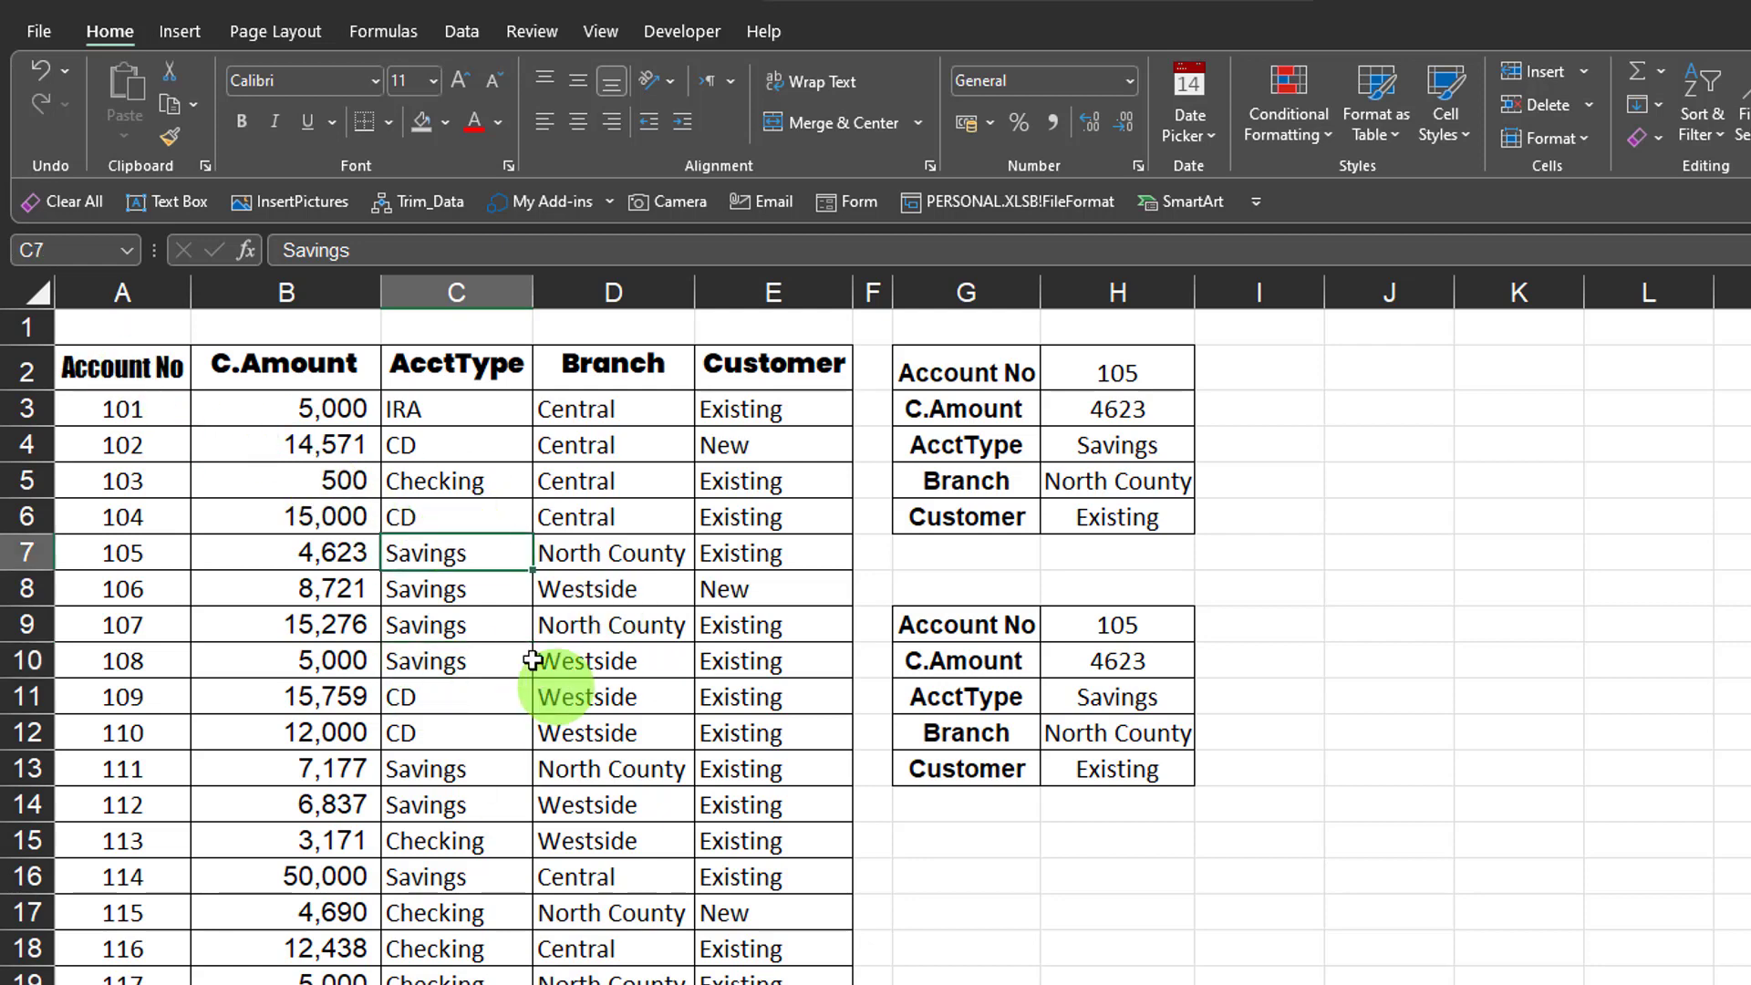
pyautogui.hotkey('ctrl', 't')
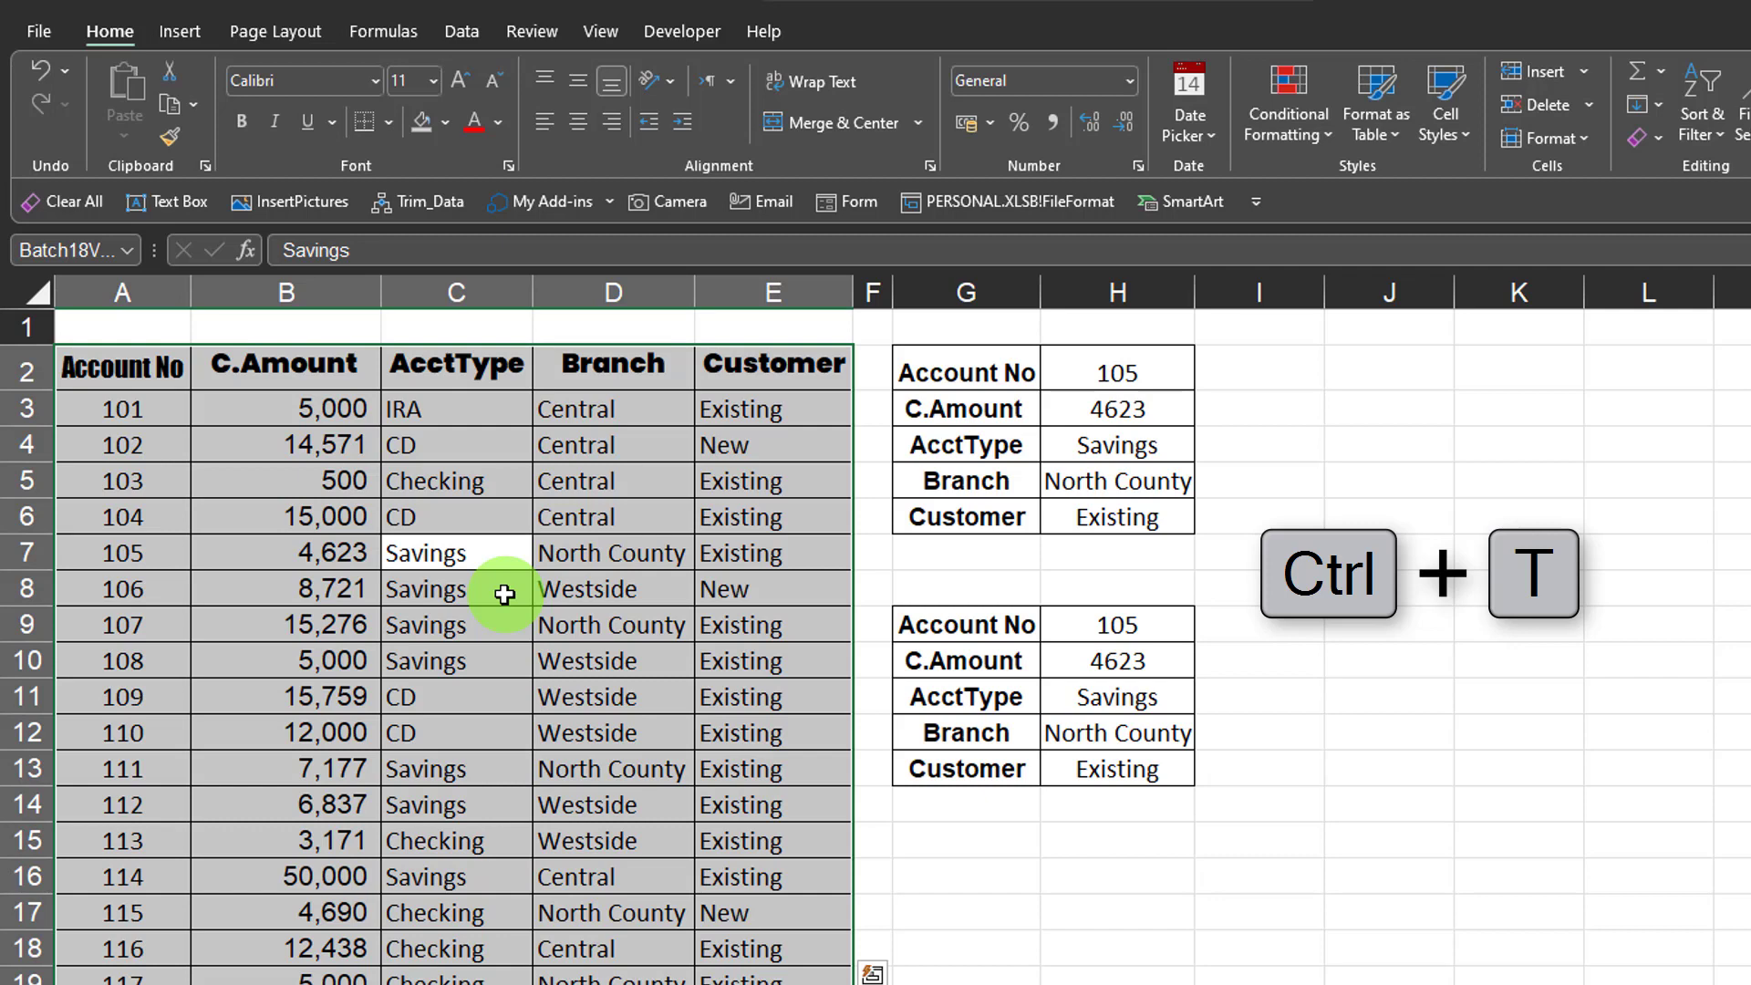
pyautogui.moveTo(996, 460); pyautogui.dragTo(595, 439)
pyautogui.scroll(1, 347, 556)
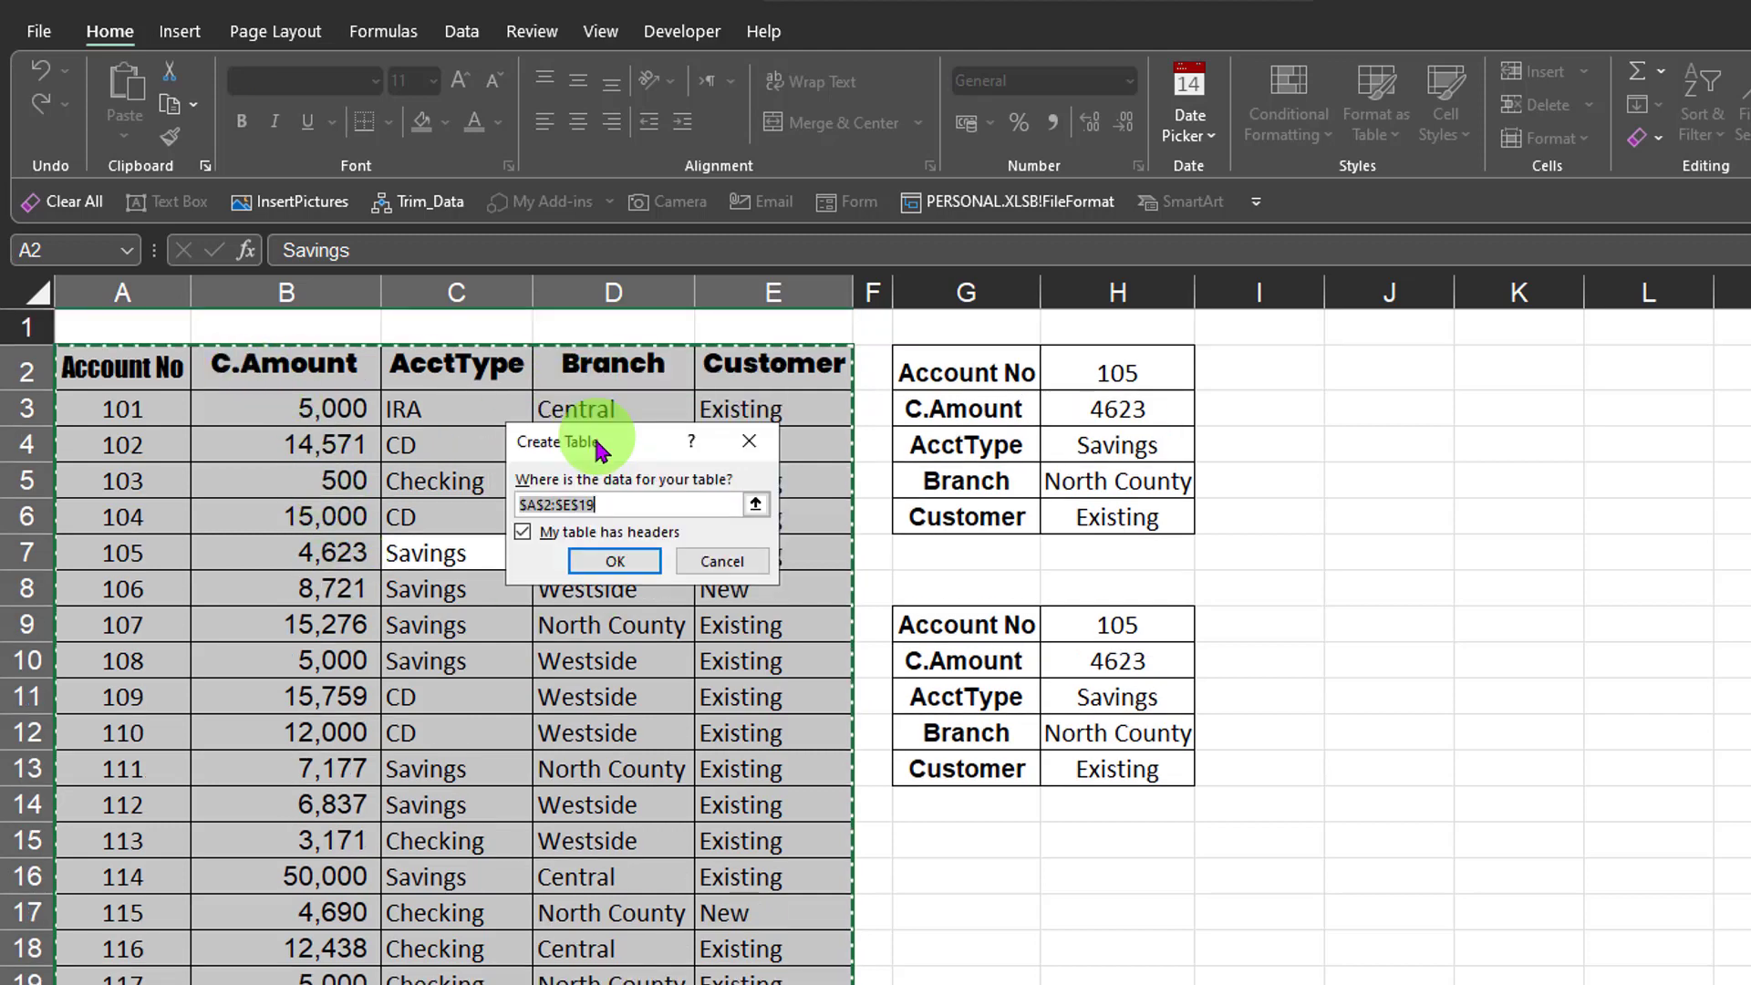
pyautogui.click(609, 561)
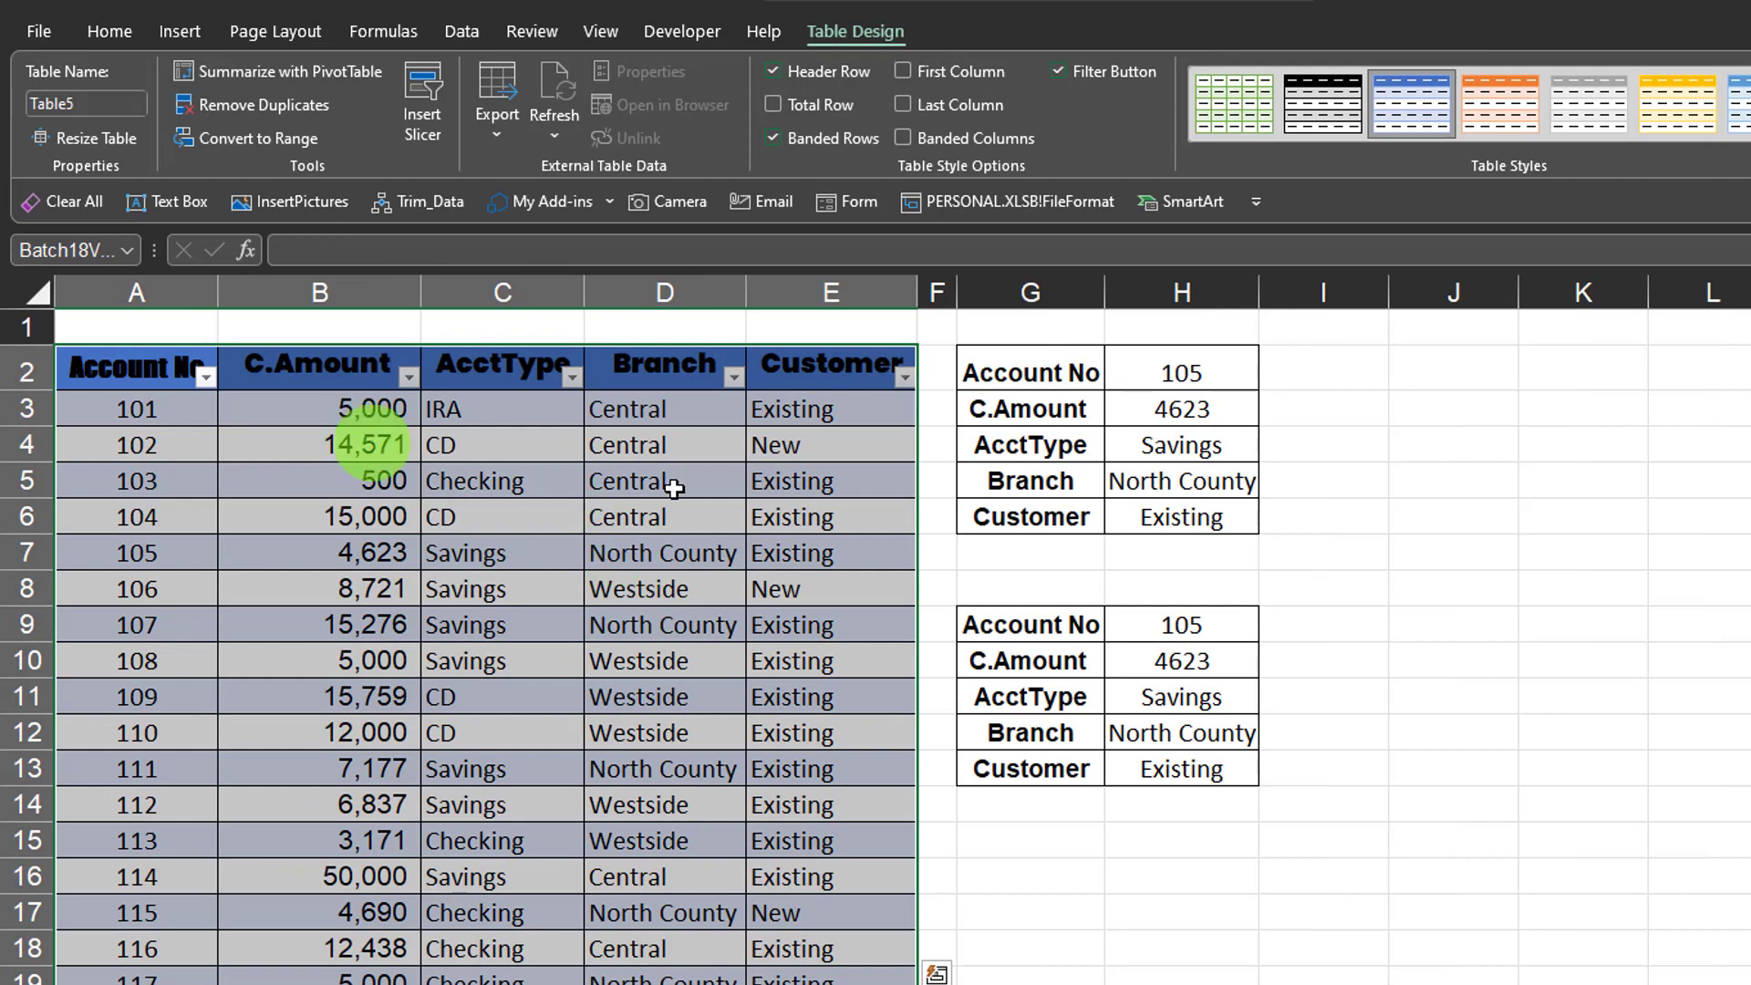
# Preview the available table styles on the account table without applying a new one.
pyautogui.click(650, 546)
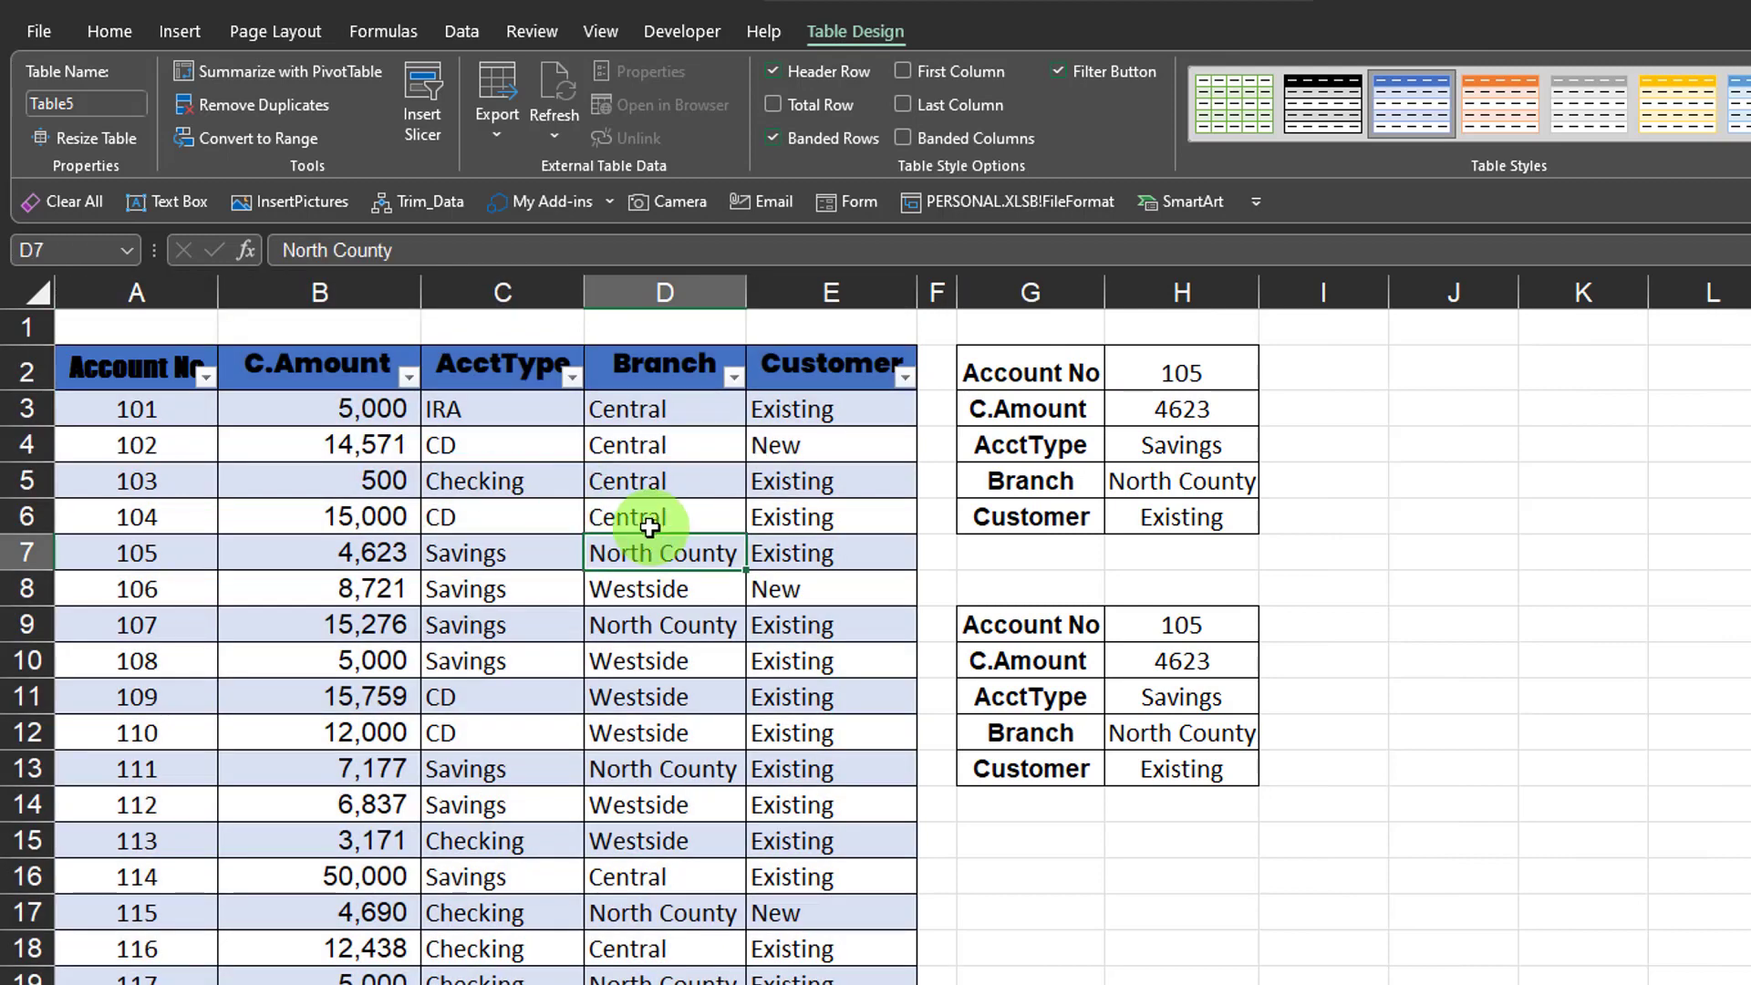
pyautogui.click(563, 450)
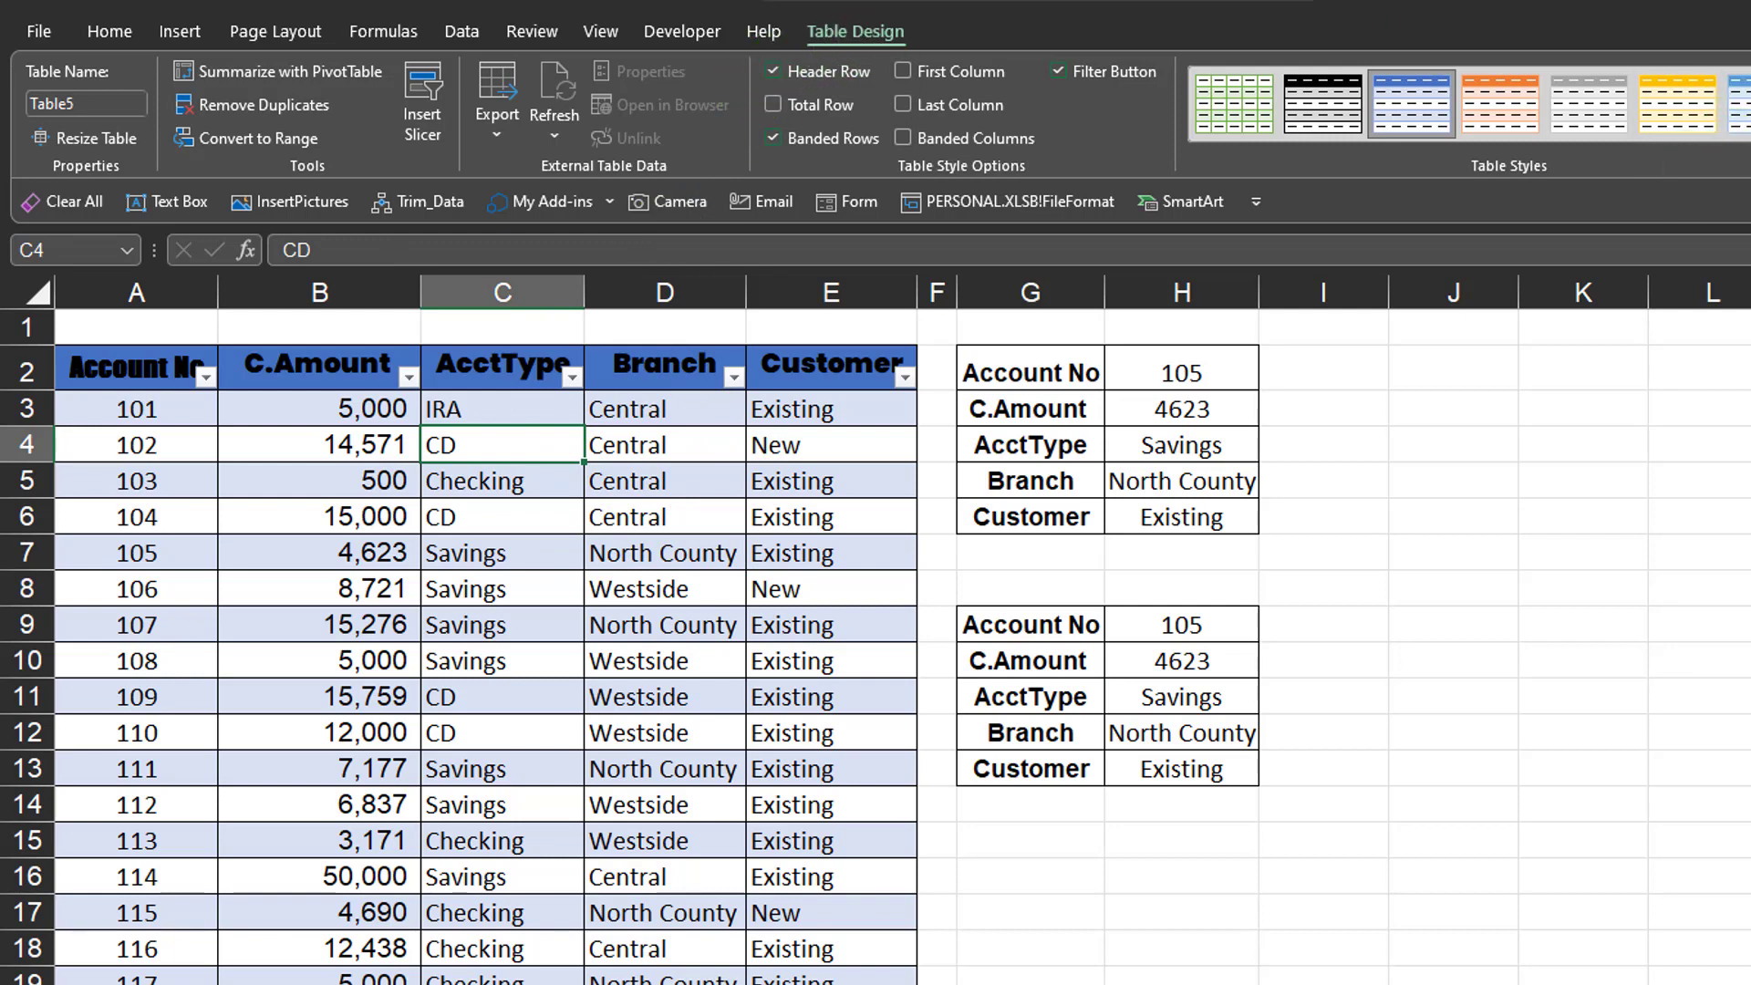
pyautogui.click(1748, 133)
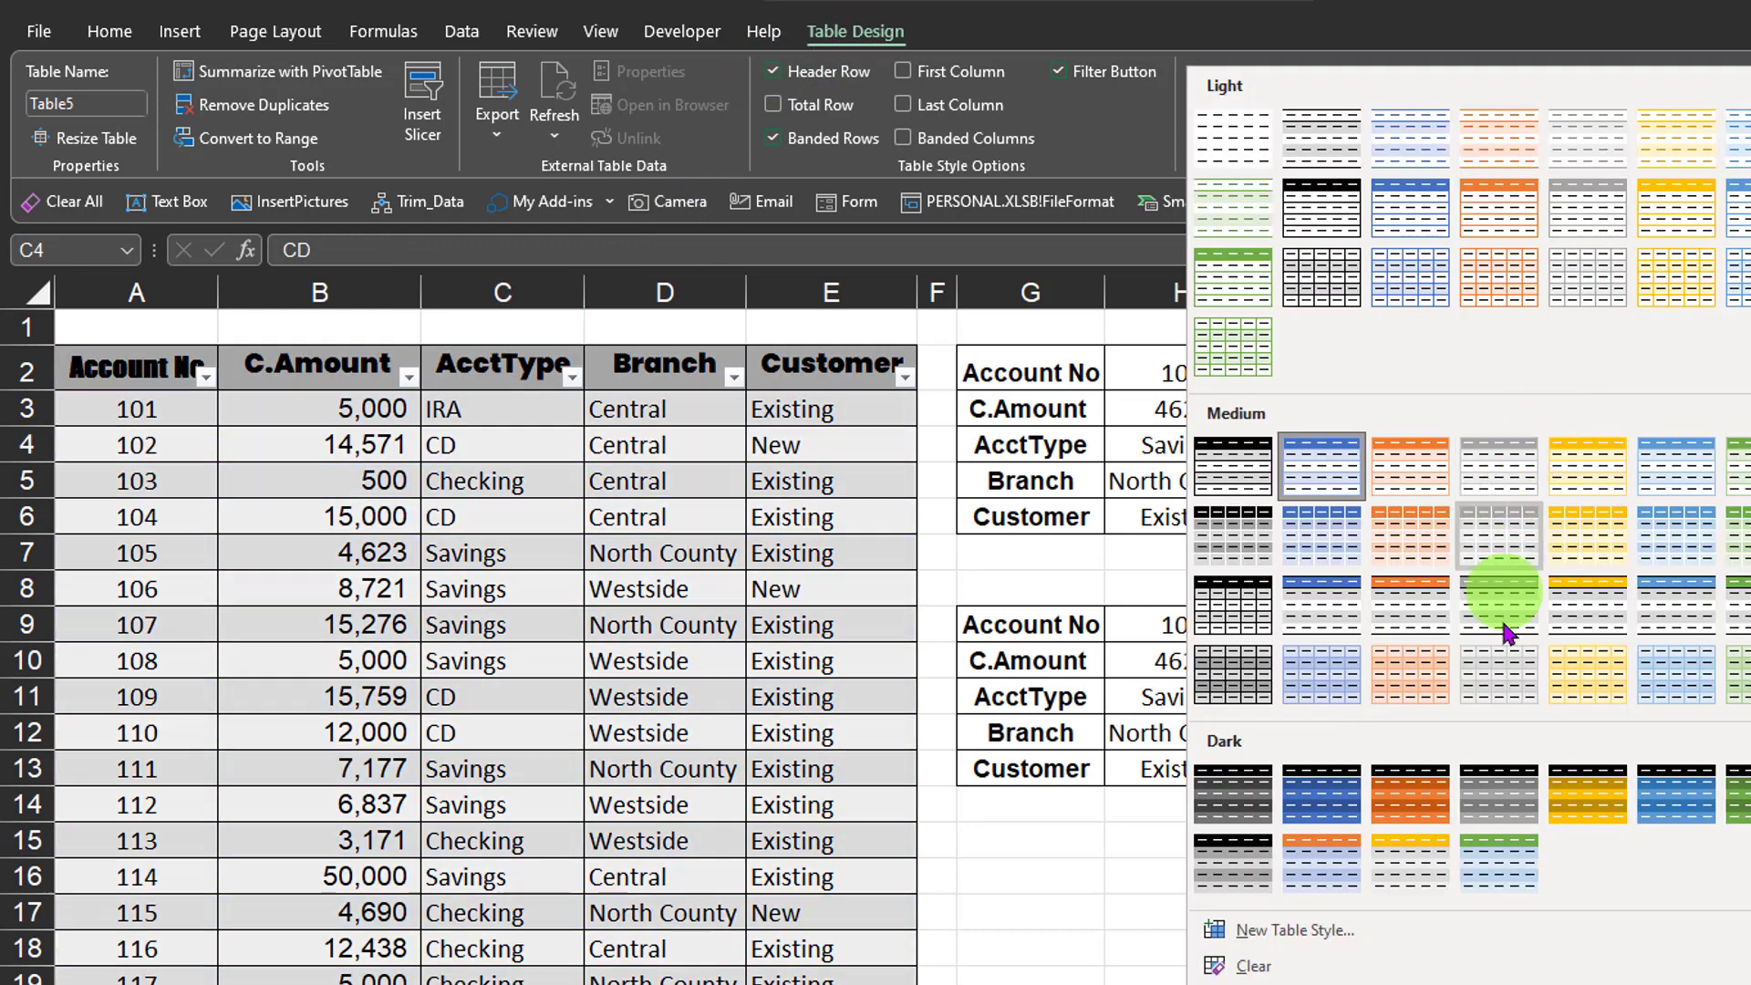
pyautogui.click(571, 586)
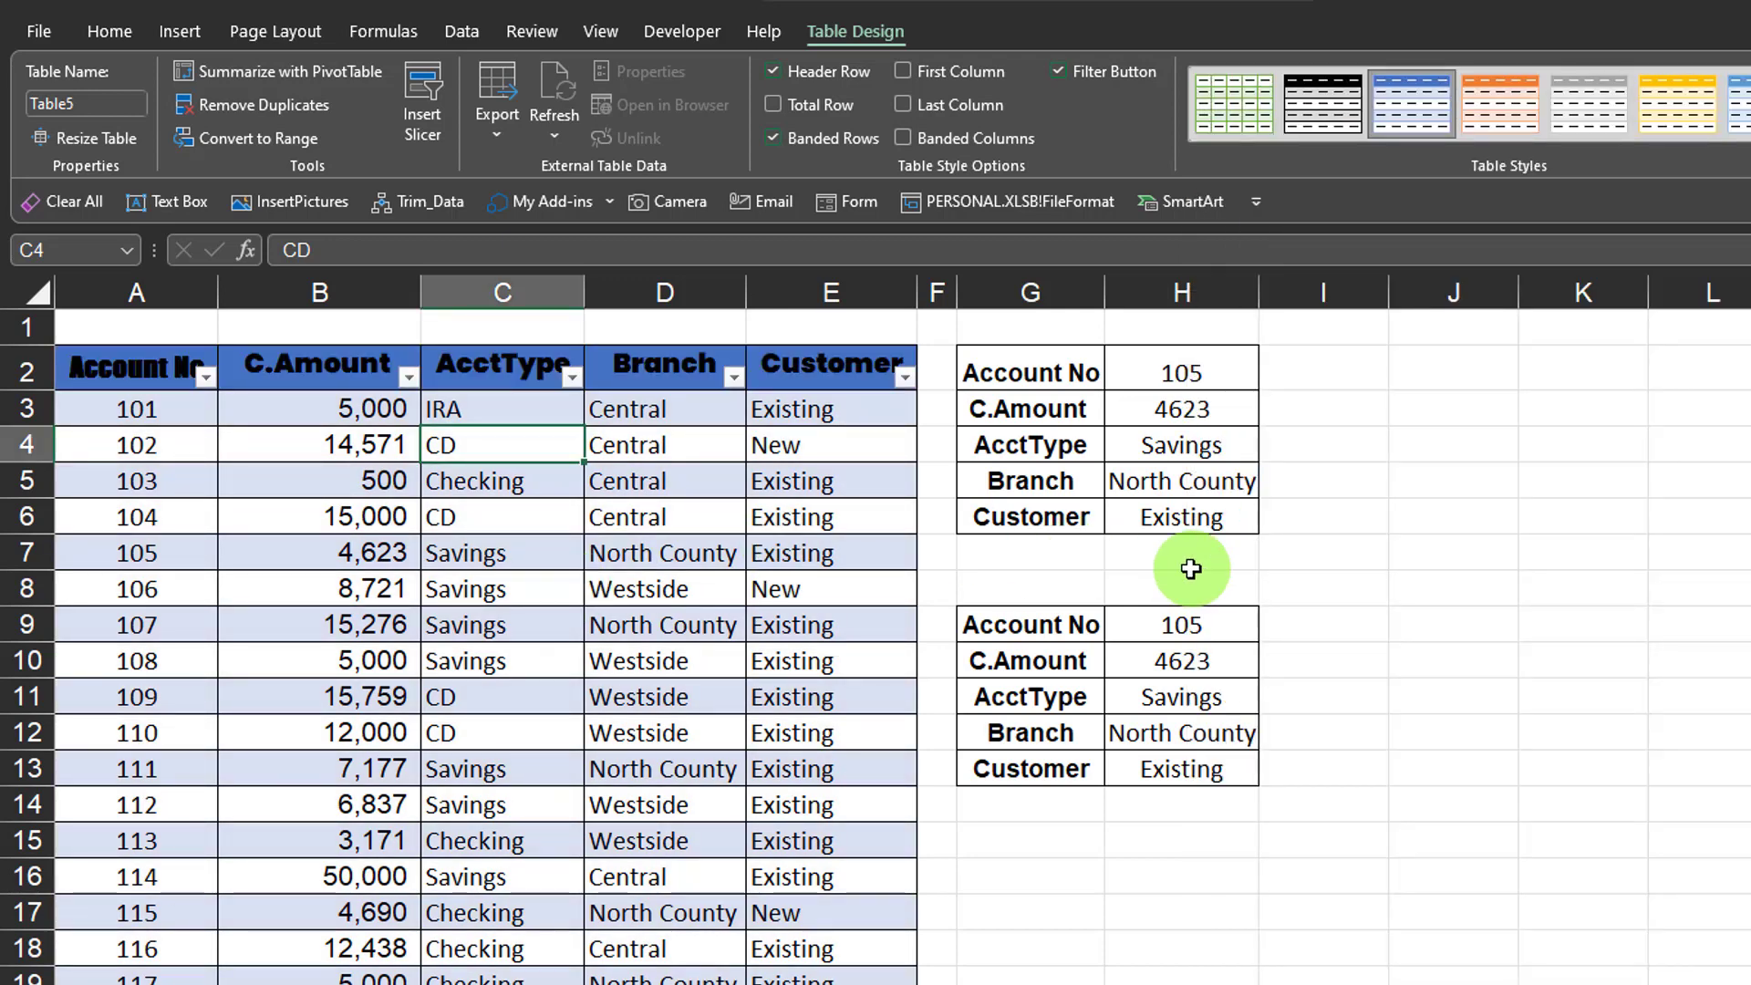
# Convert the account lookup range G2:H6 into a table with the headers option turned off.
pyautogui.moveTo(1023, 371); pyautogui.dragTo(1208, 525)
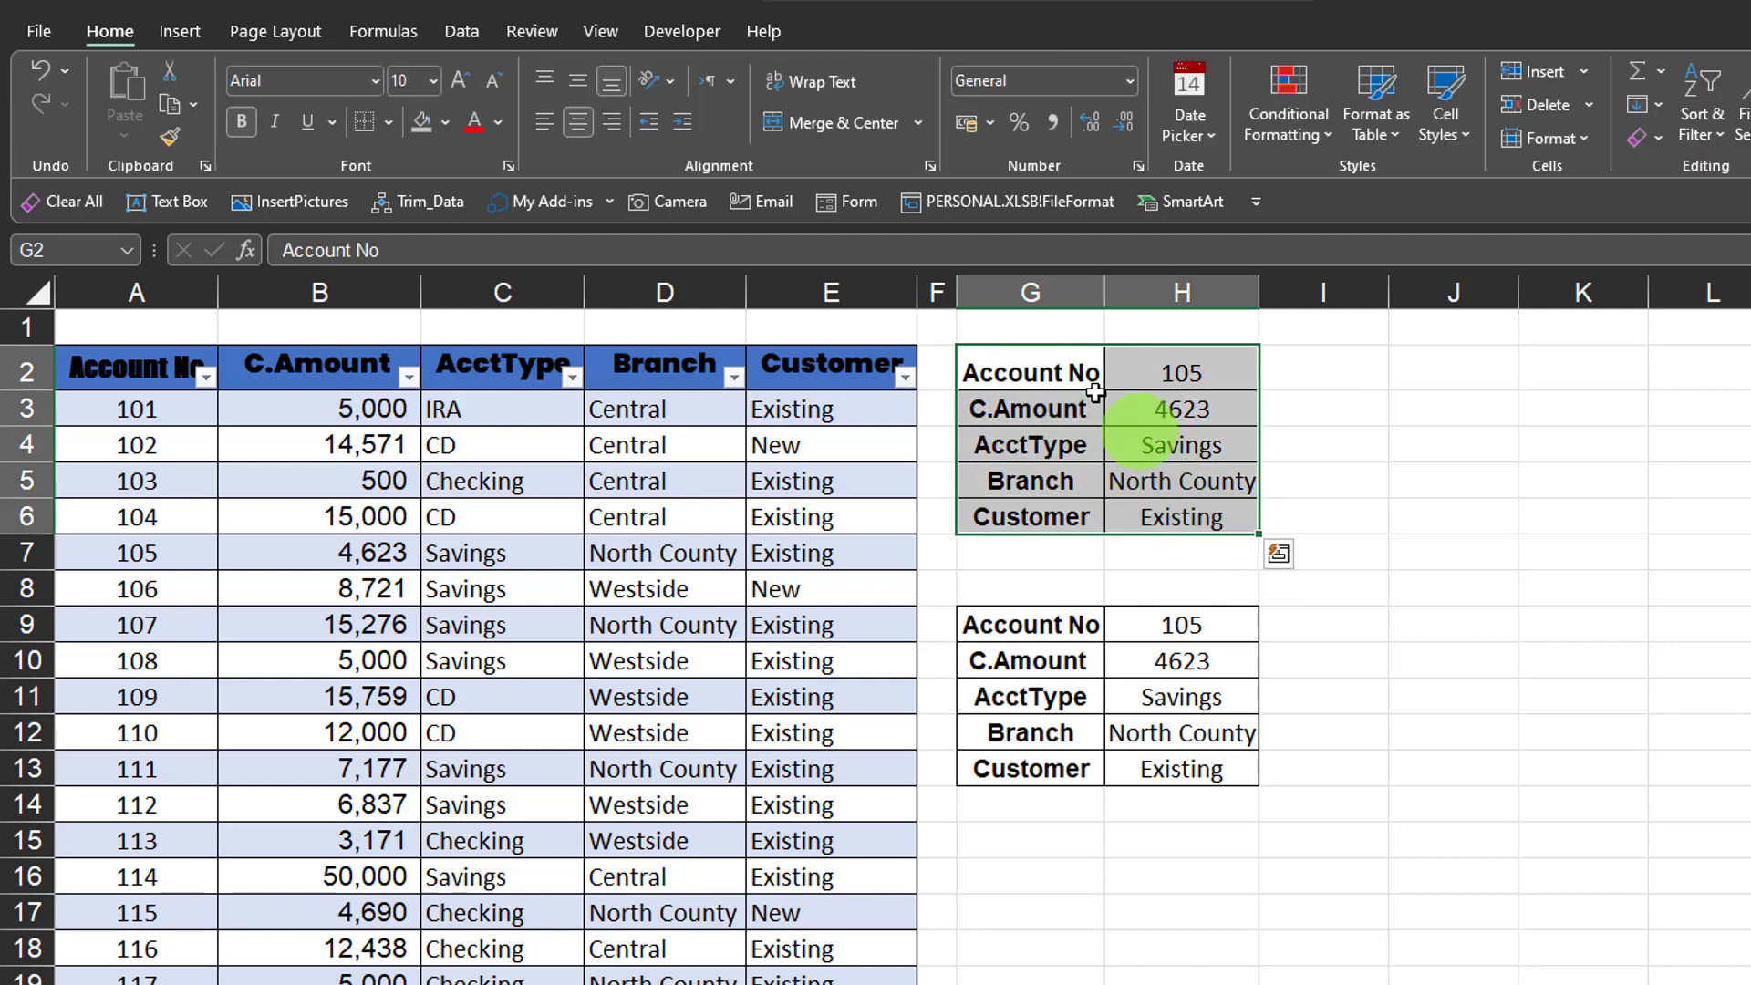
pyautogui.moveTo(1039, 366); pyautogui.dragTo(1213, 521)
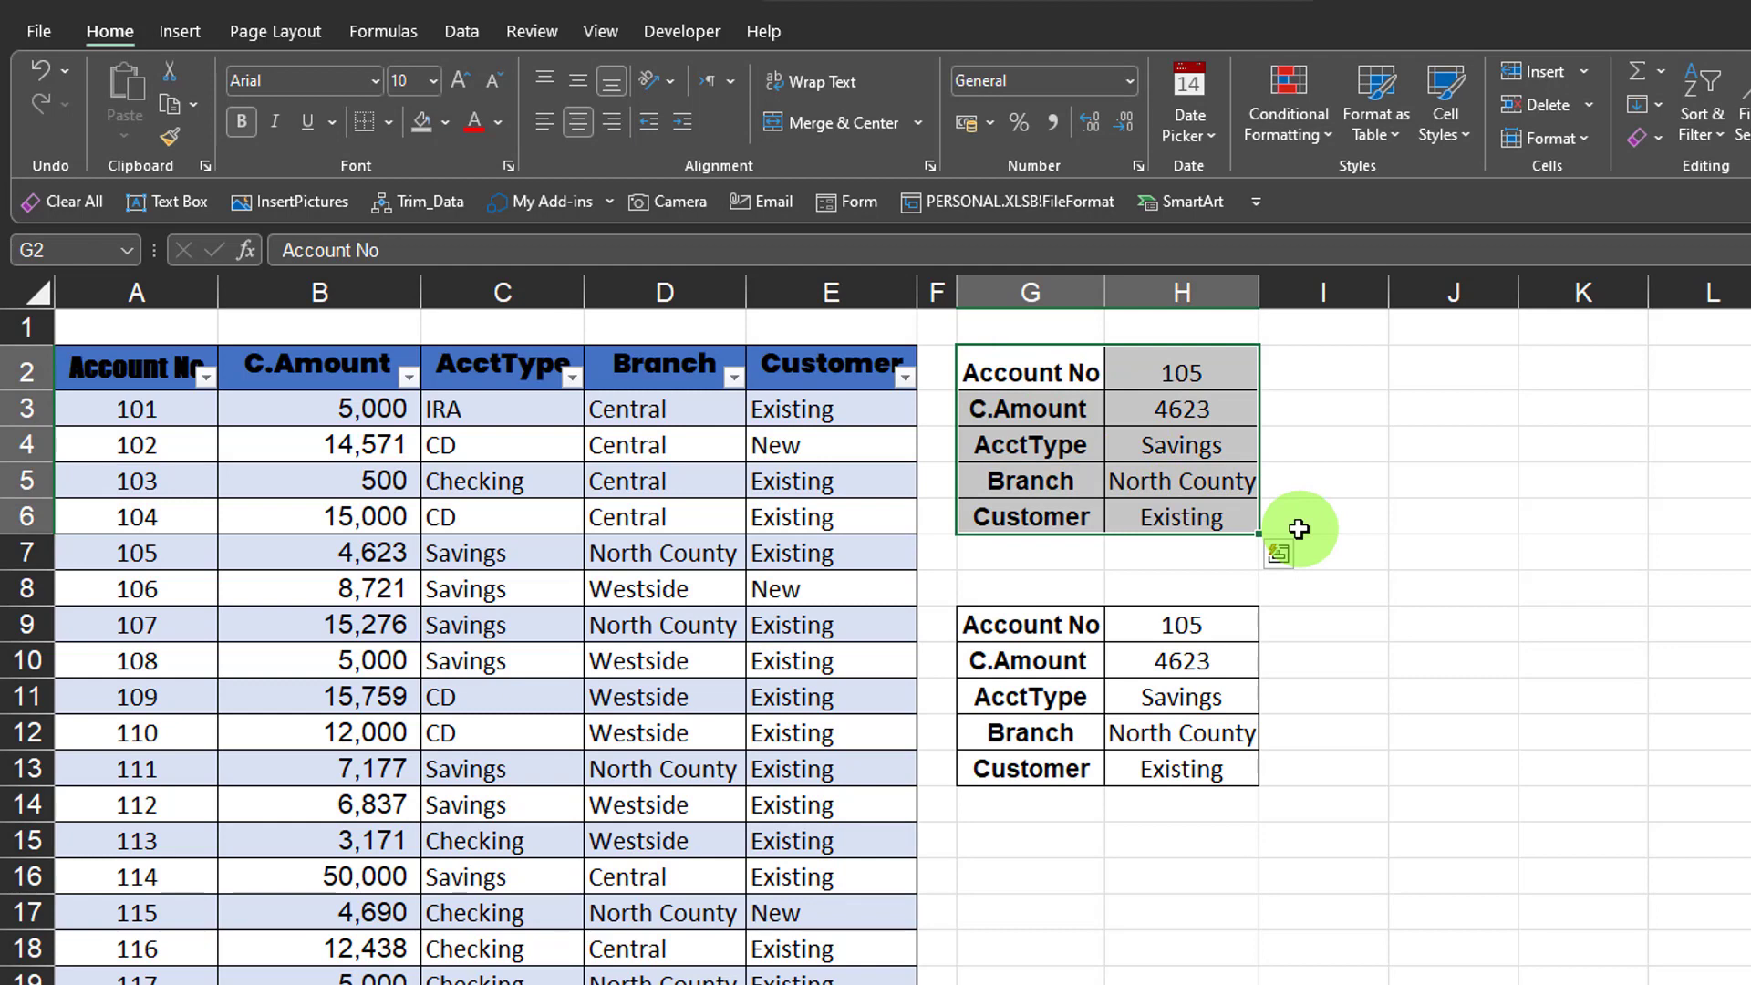
pyautogui.hotkey('ctrl', 't')
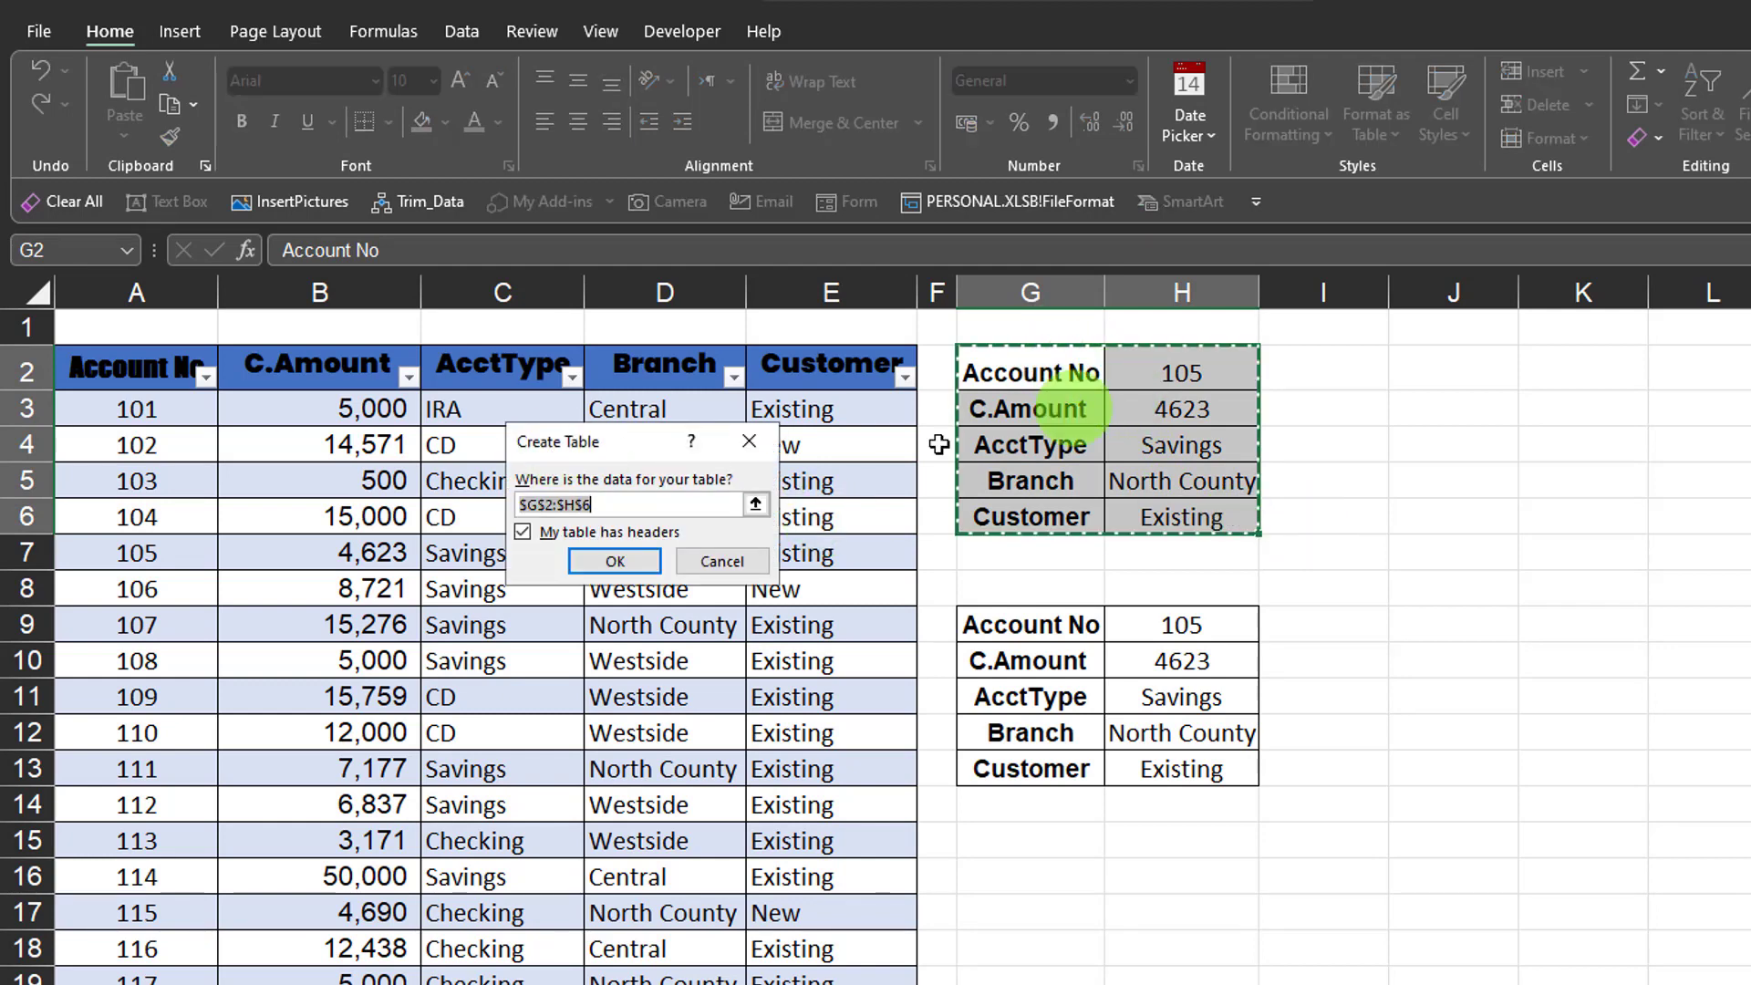
pyautogui.click(522, 534)
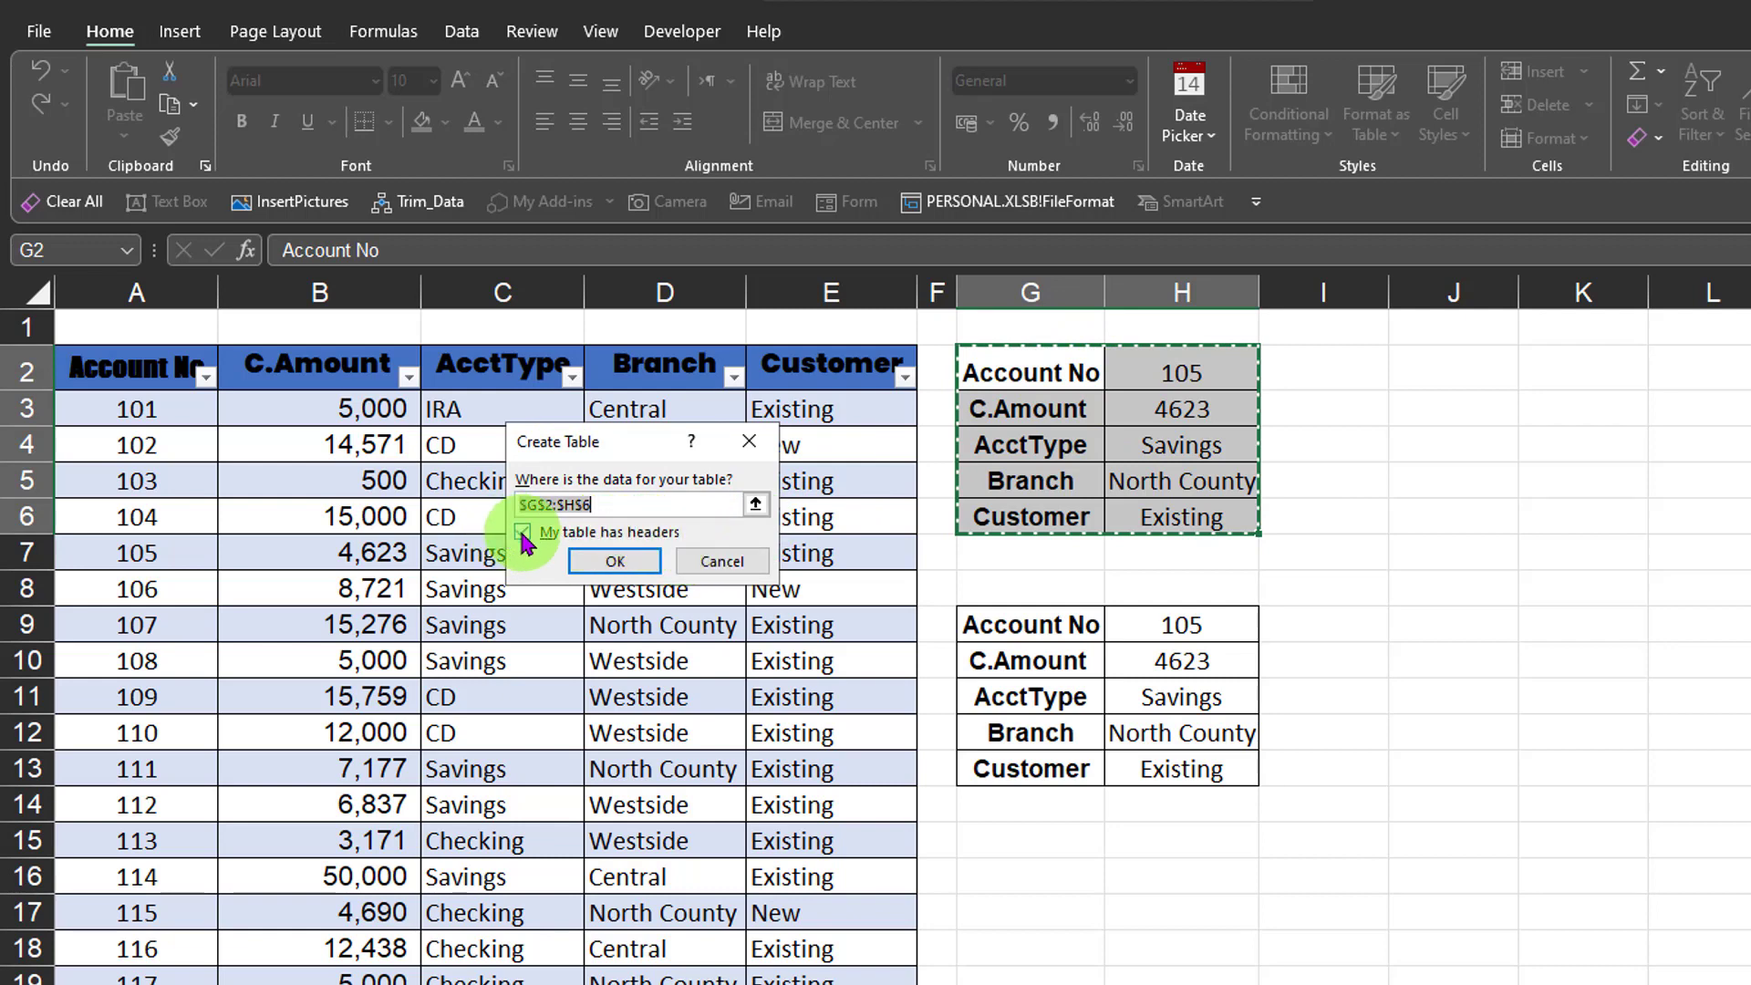
pyautogui.click(616, 559)
pyautogui.moveTo(1049, 416); pyautogui.dragTo(1207, 551)
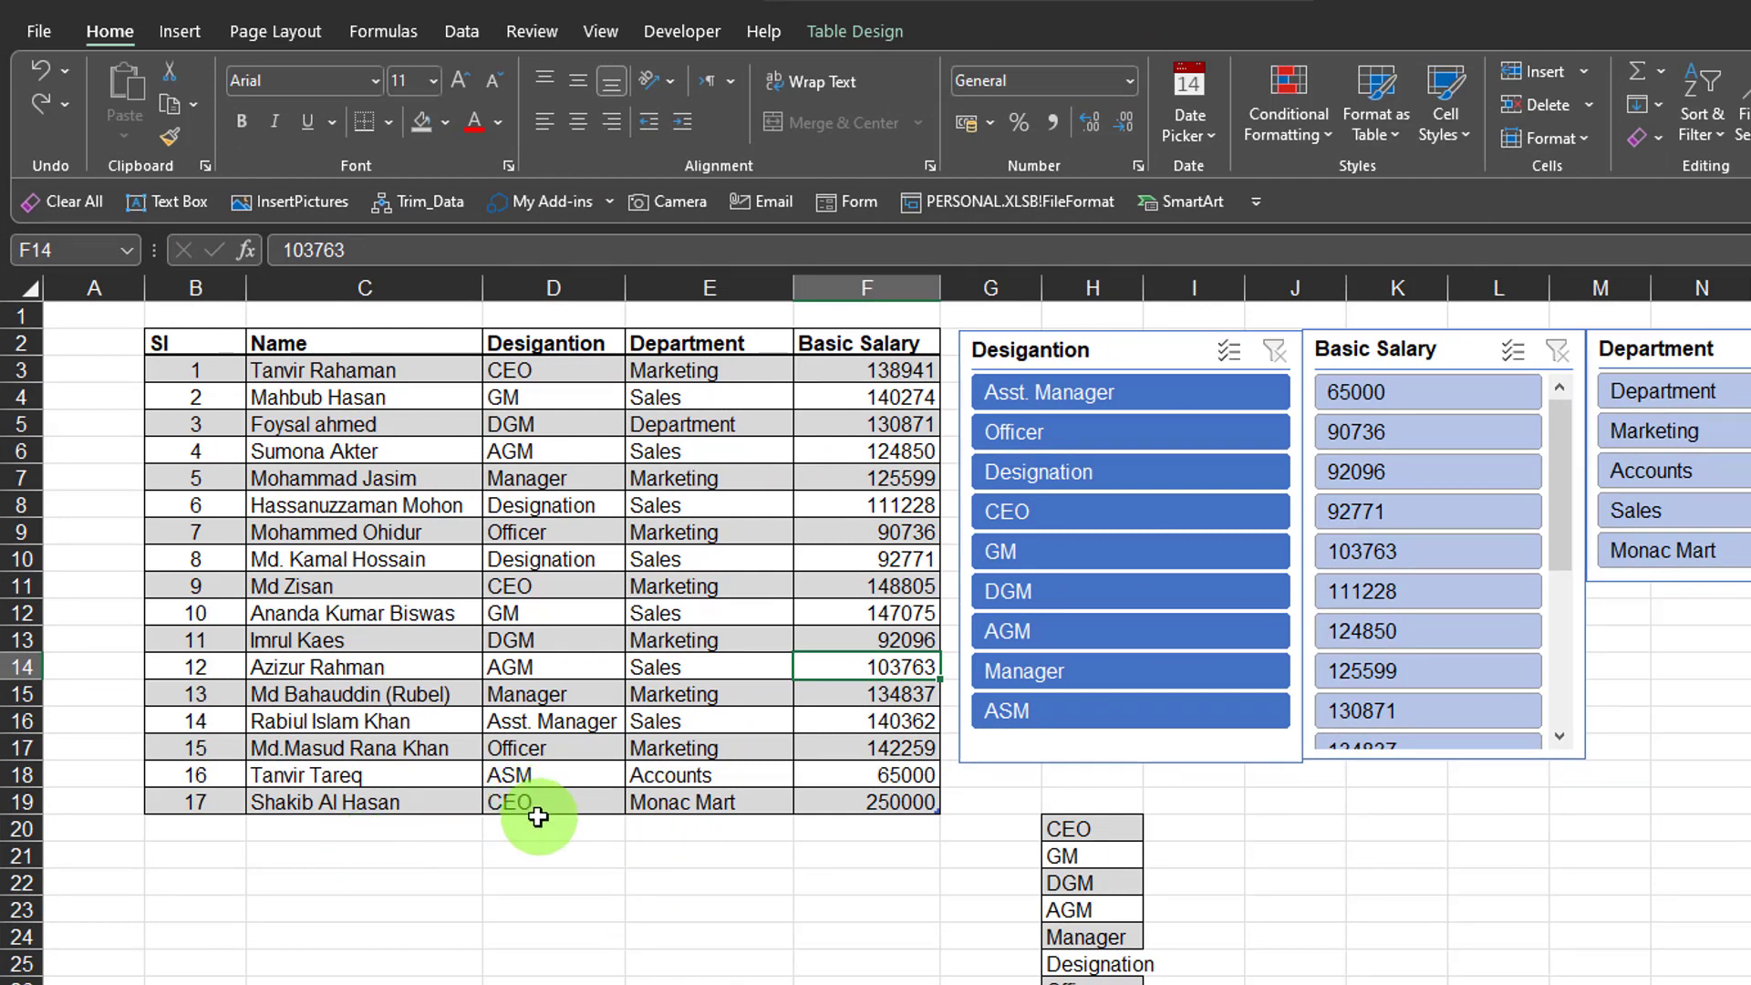
# Fill the designation from D19 down into the empty cell D20 below the employee table.
pyautogui.scroll(-1, 524, 730)
pyautogui.scroll(-2, 608, 732)
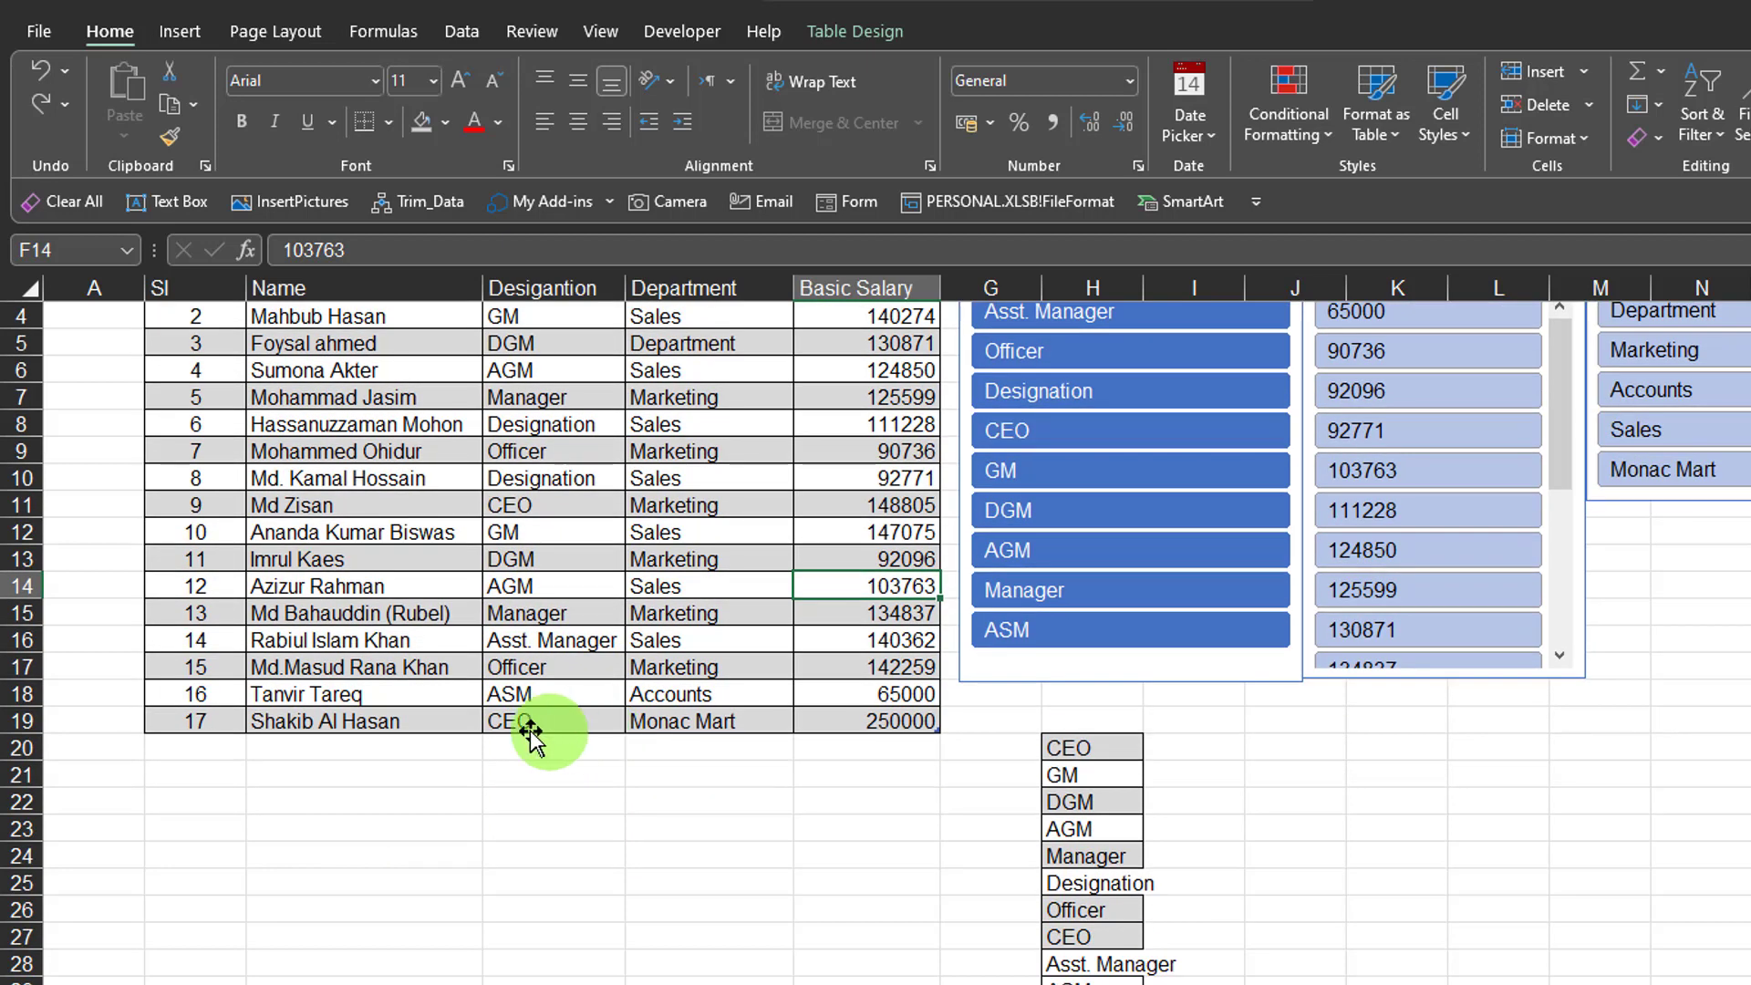
pyautogui.click(519, 720)
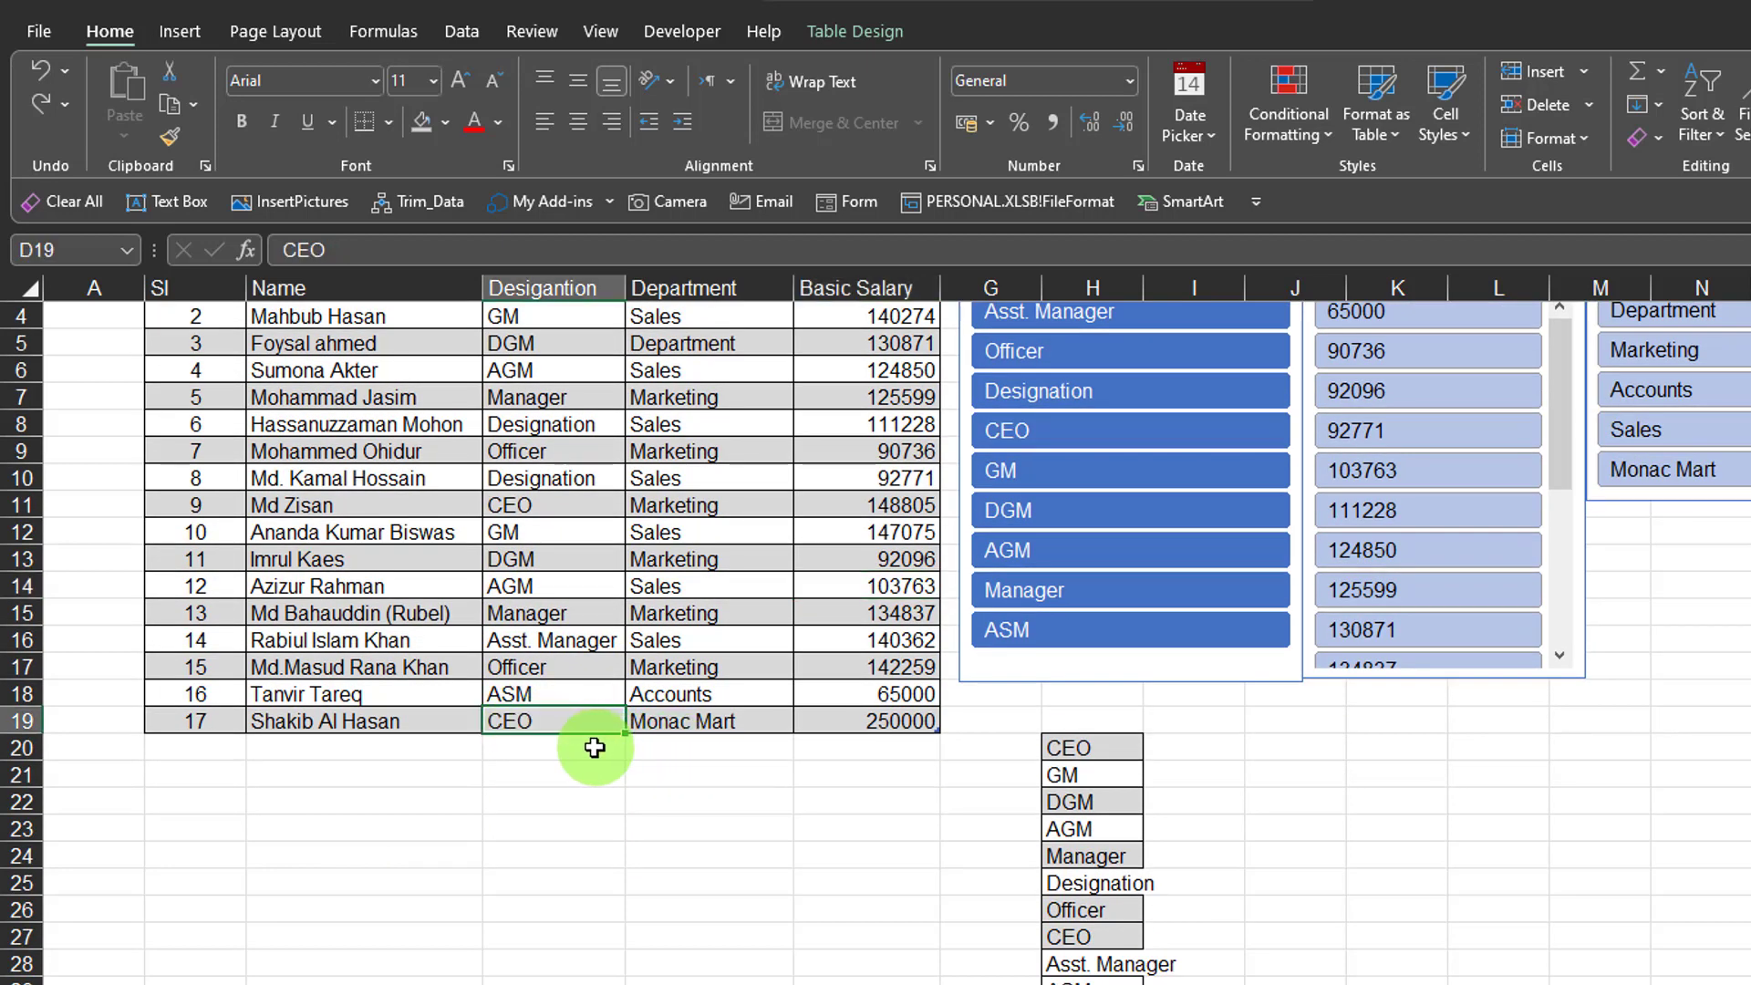
pyautogui.click(567, 745)
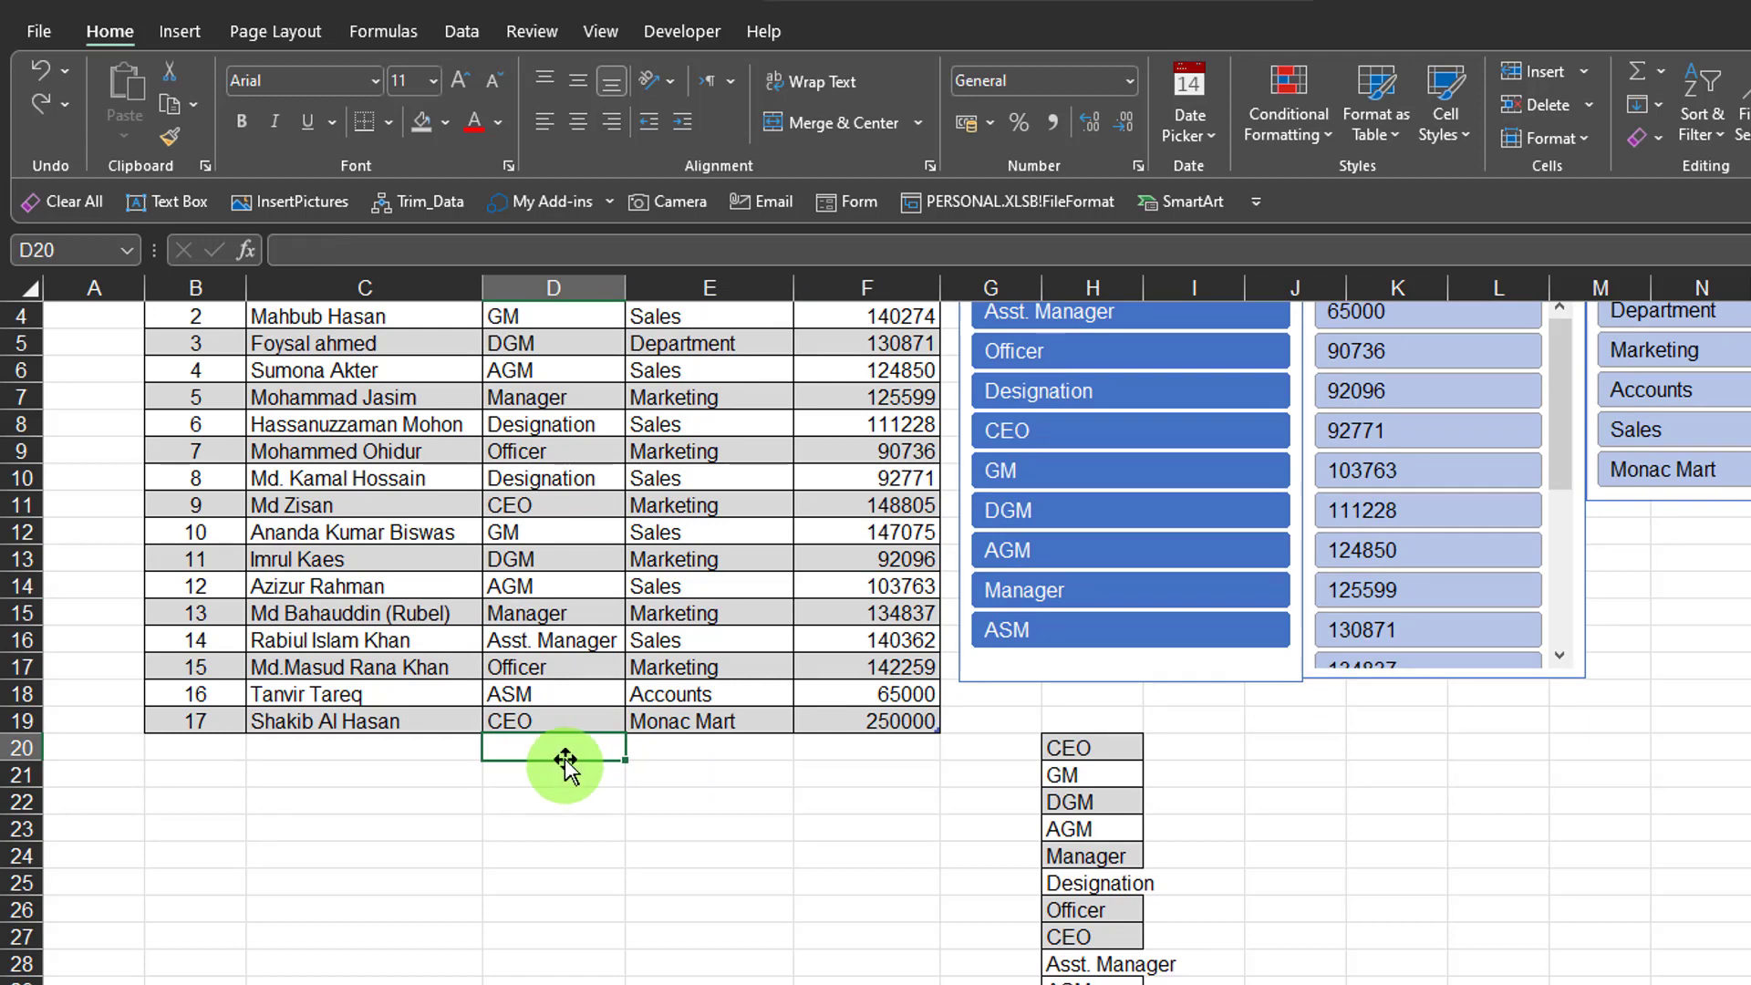
pyautogui.press('Up')
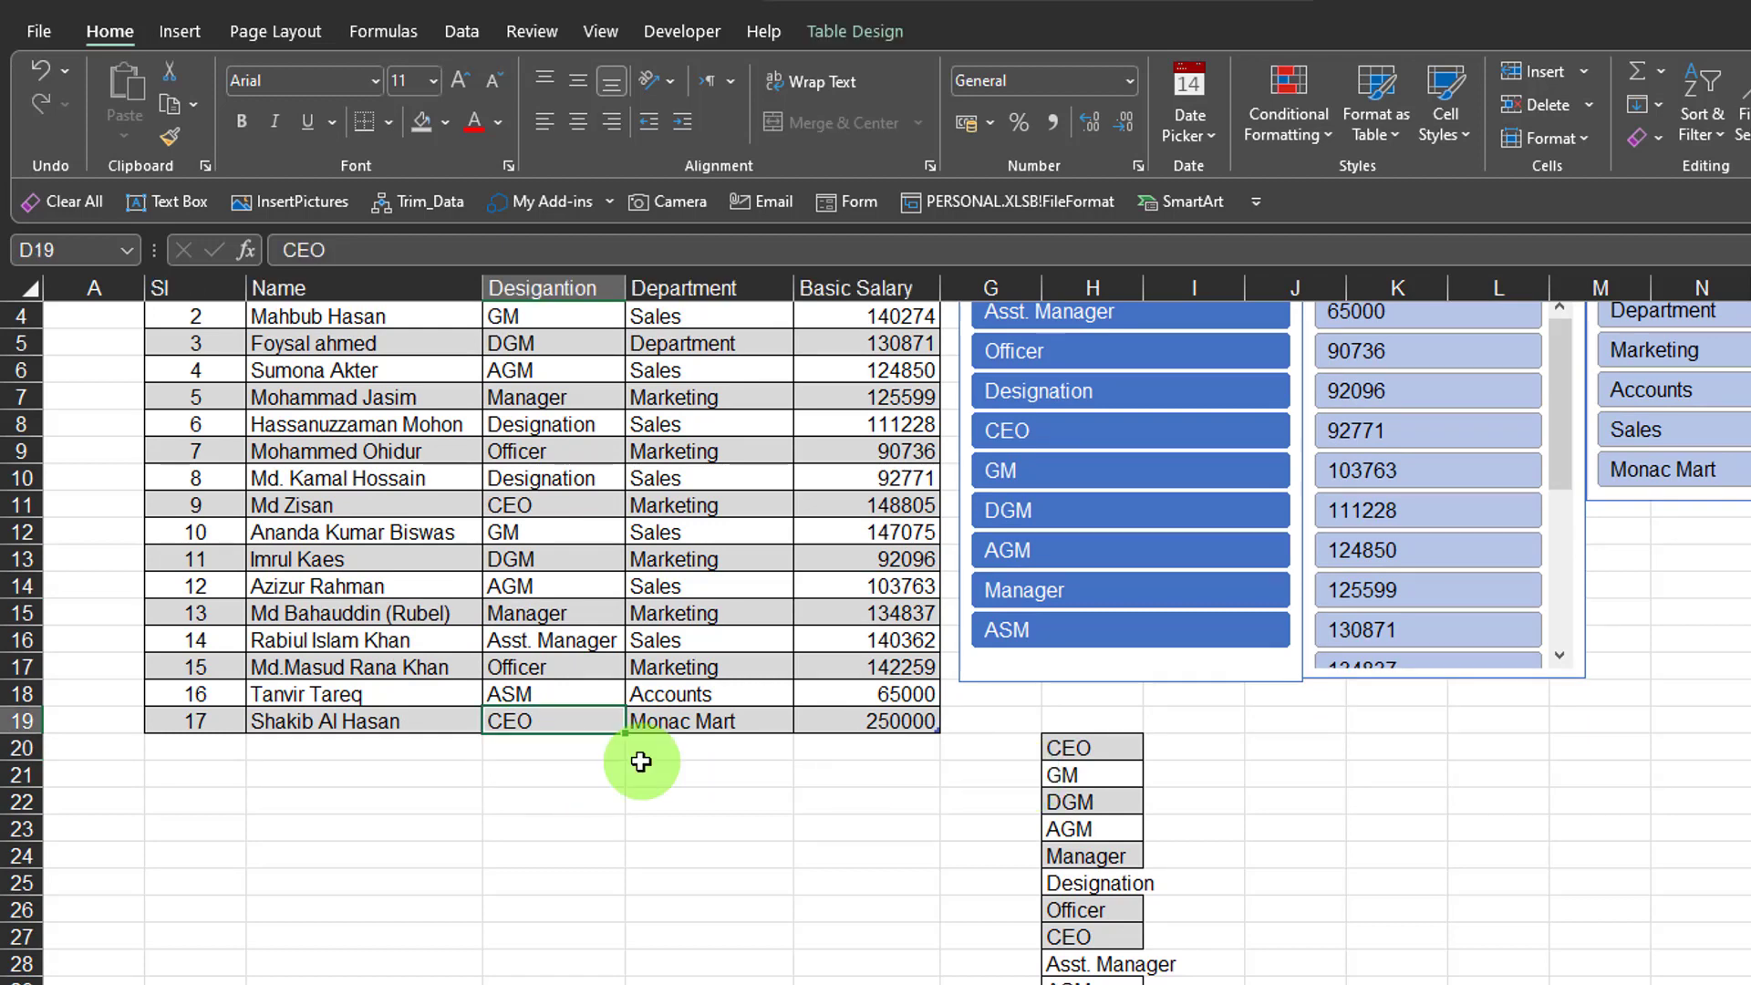
pyautogui.click(551, 745)
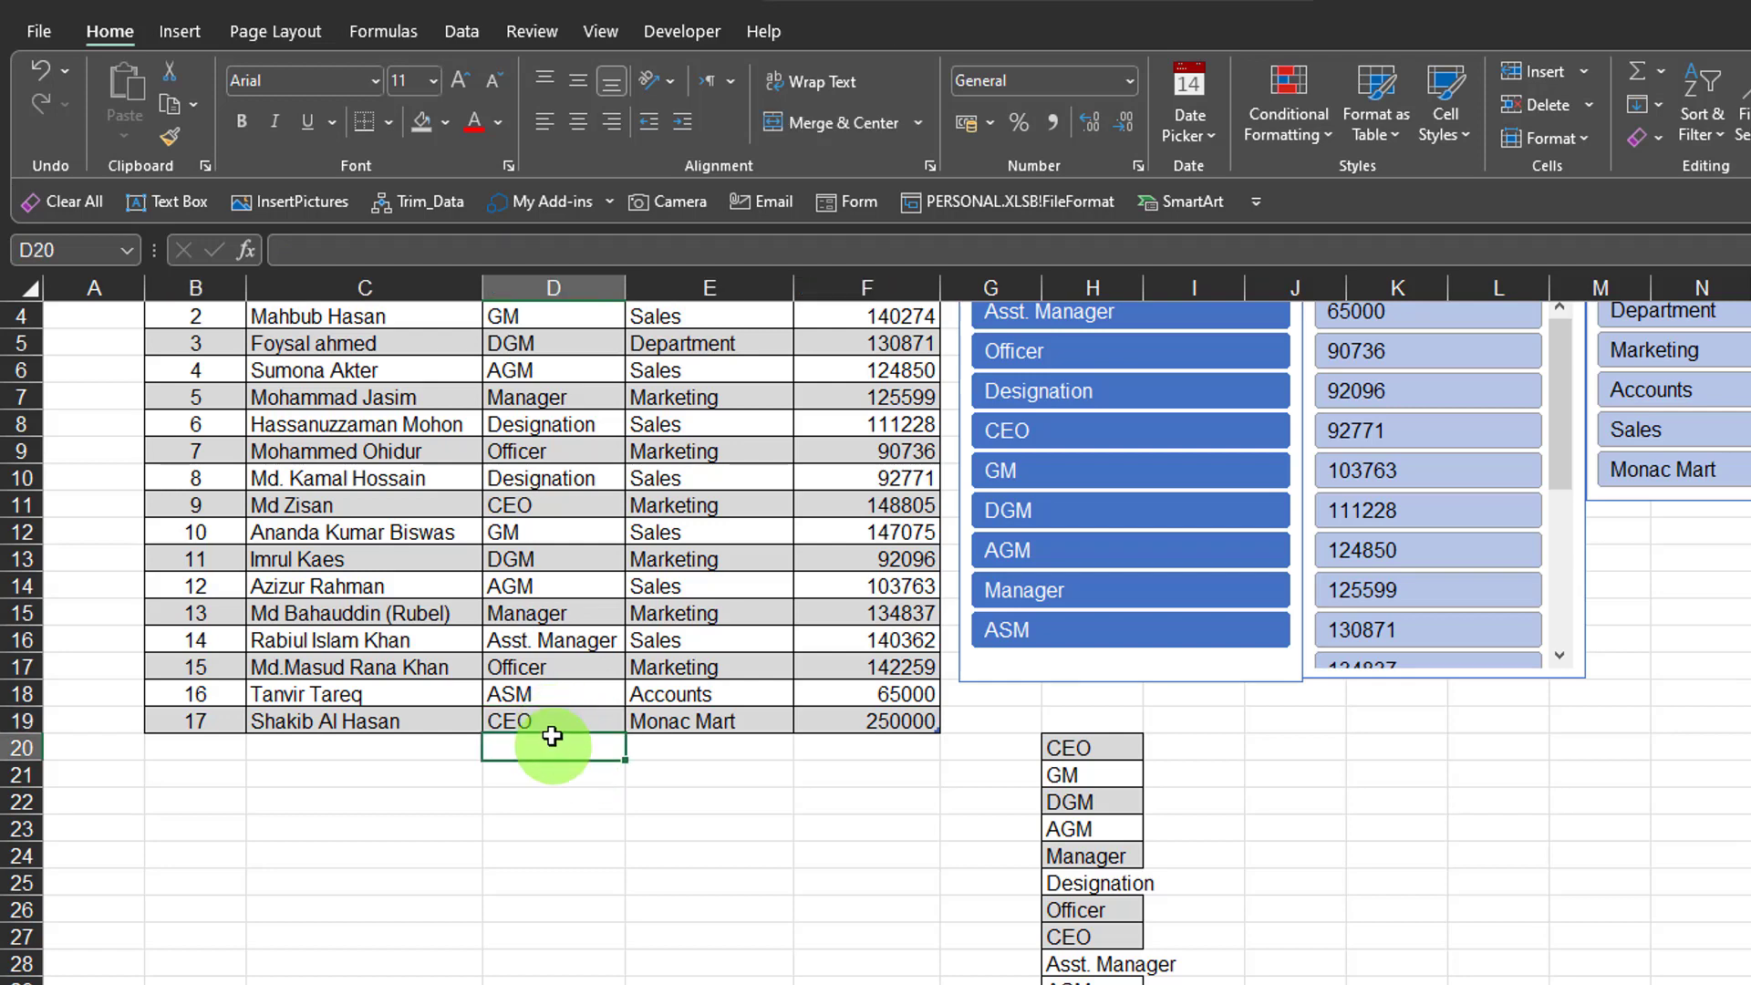
pyautogui.hotkey('ctrl', 'd')
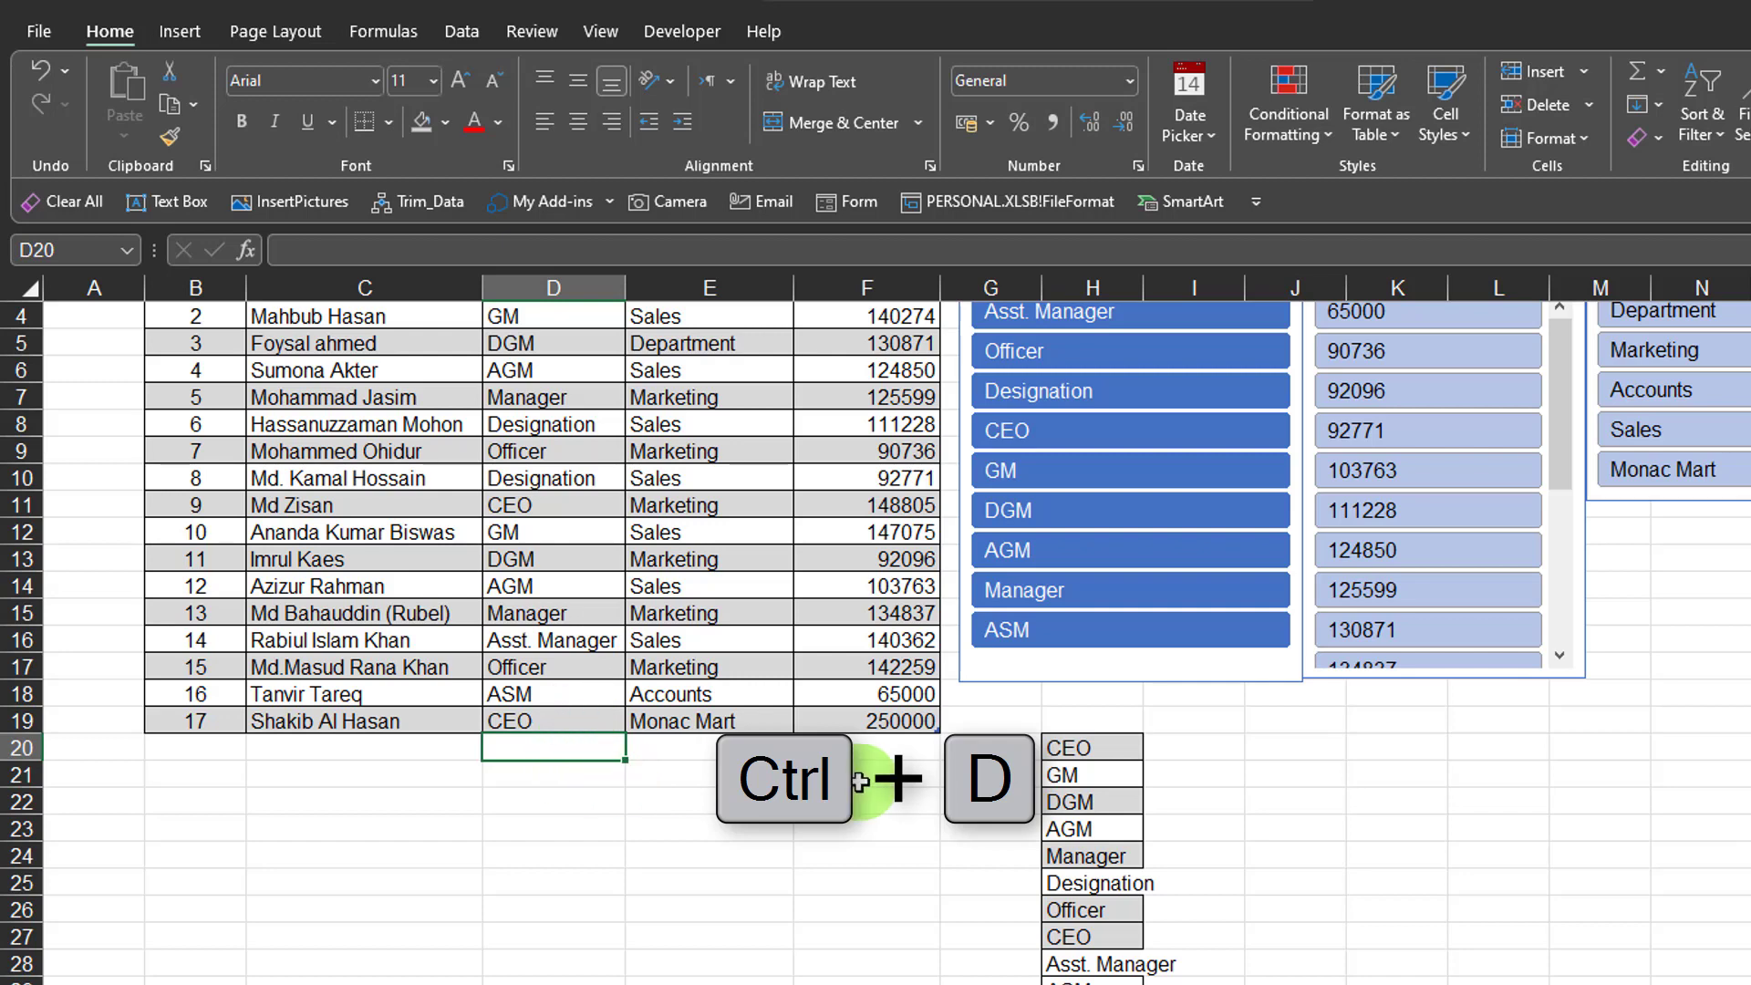
pyautogui.hotkey('ctrl', 'd')
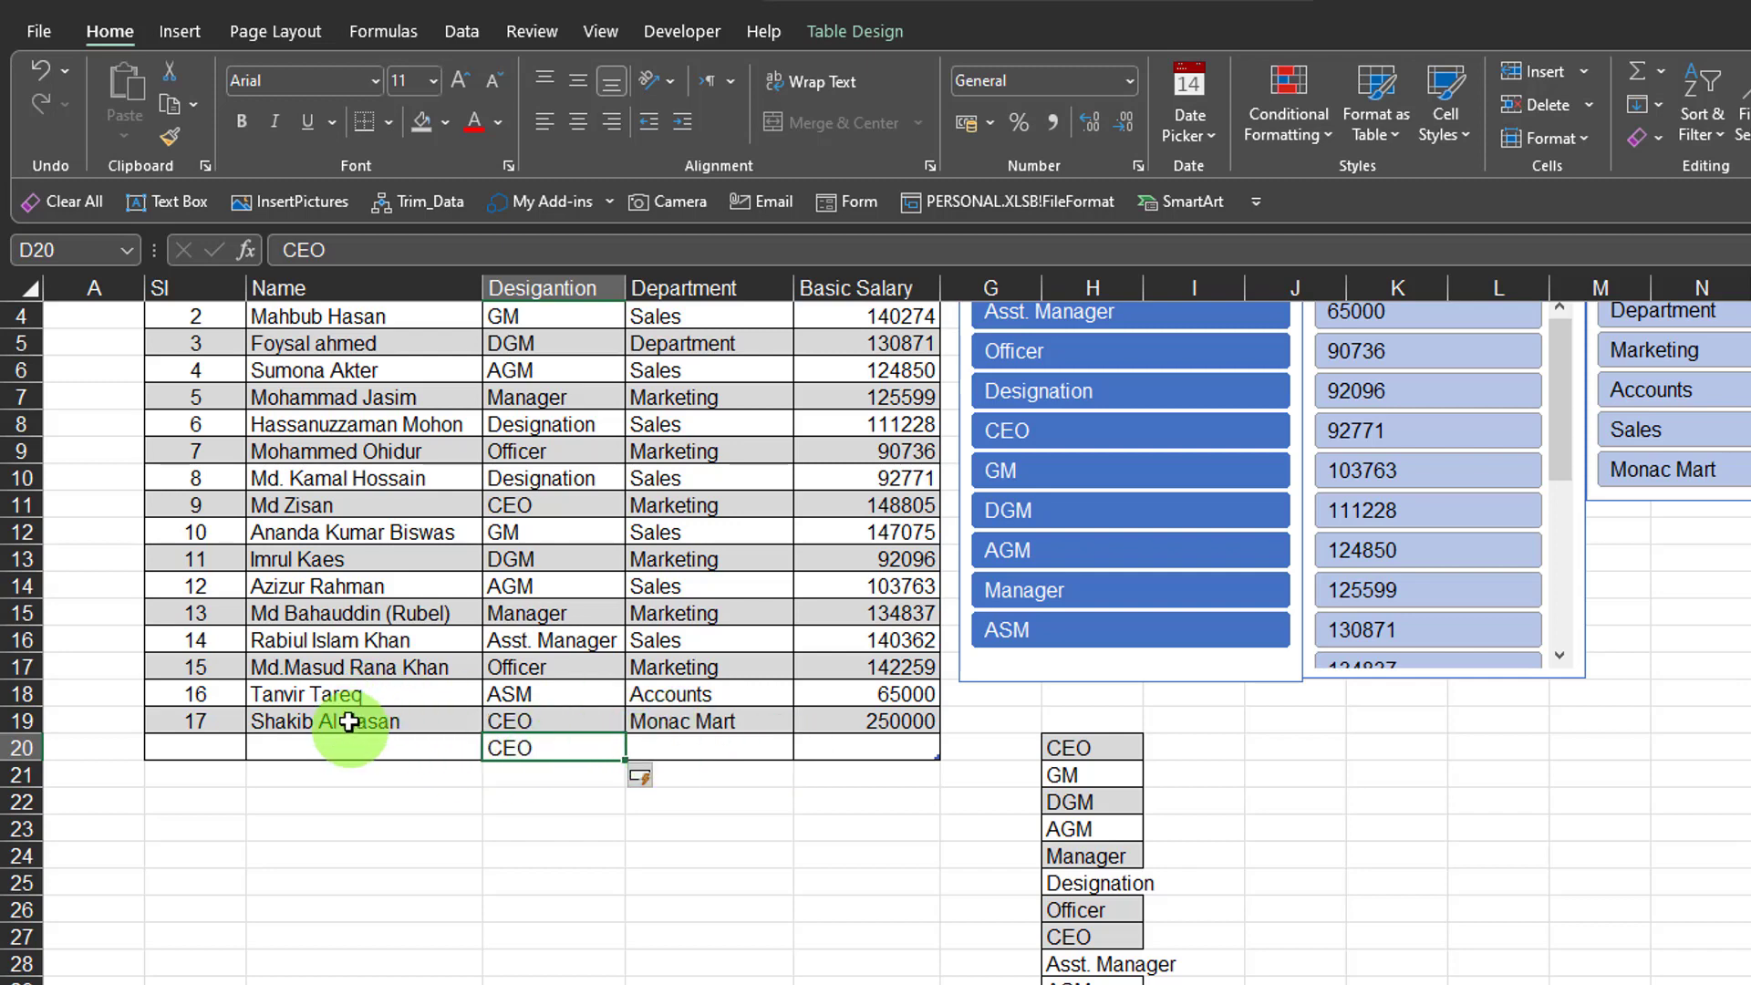
# Fill the employee name from C19 down into cells C20 and C21.
pyautogui.click(369, 746)
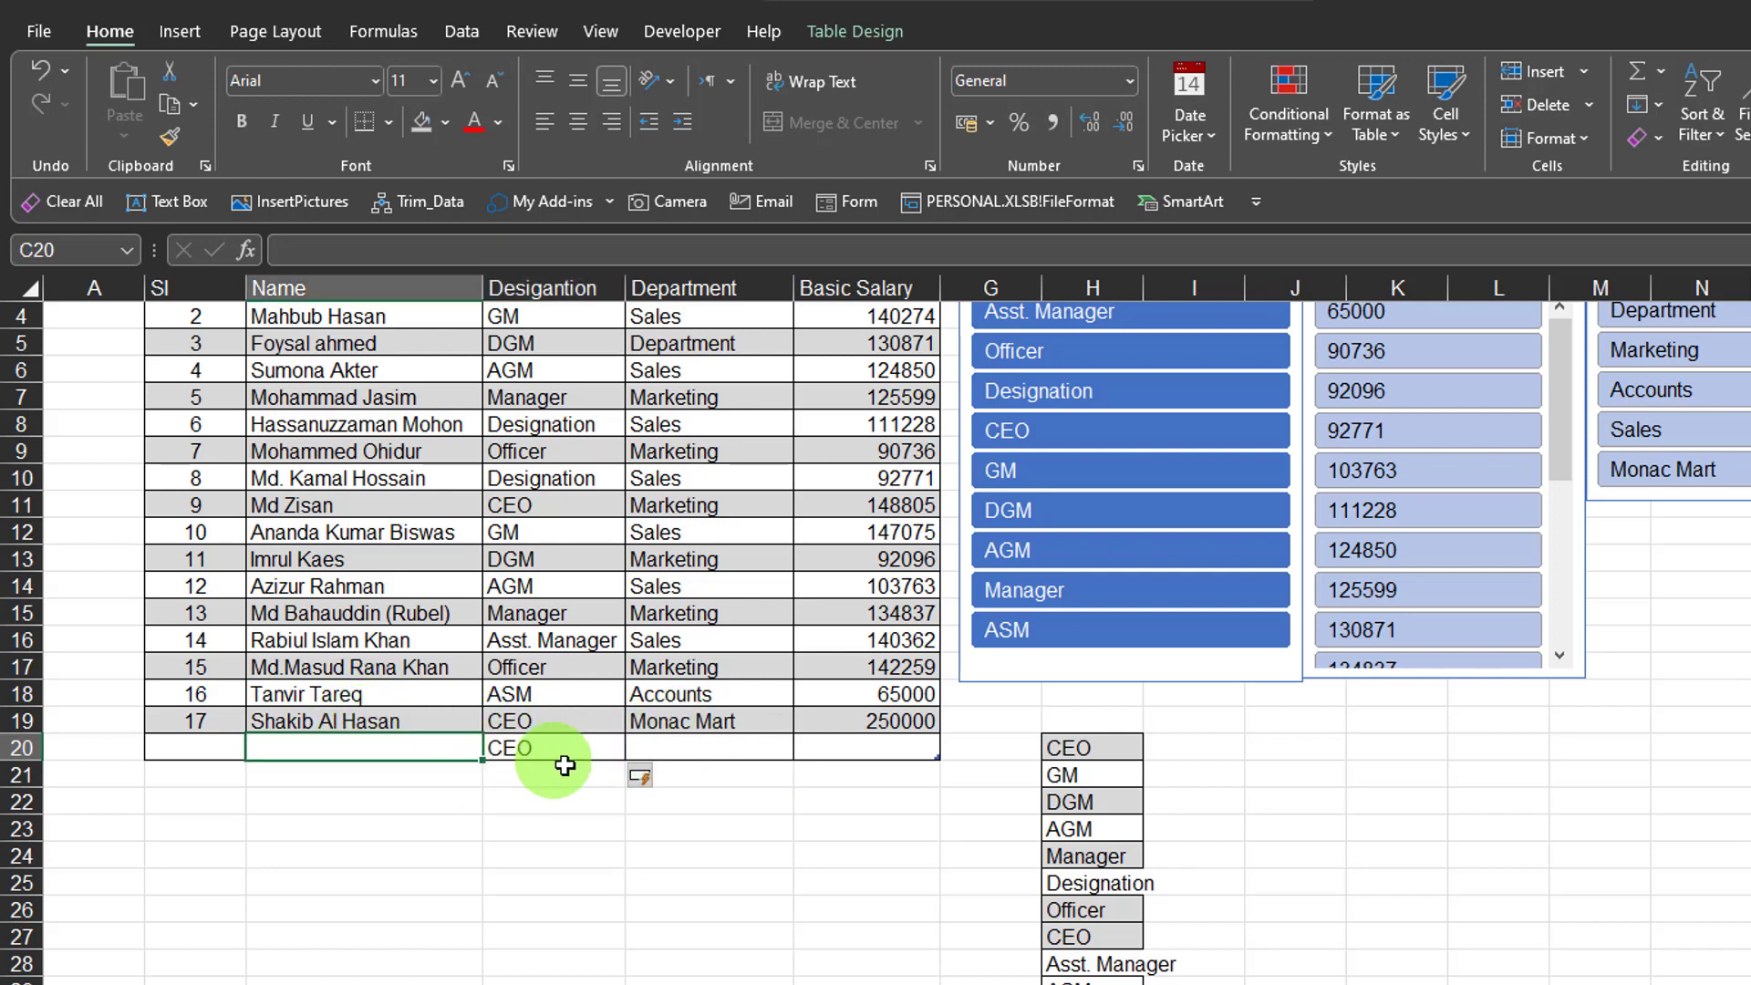
pyautogui.hotkey('ctrl', 'd')
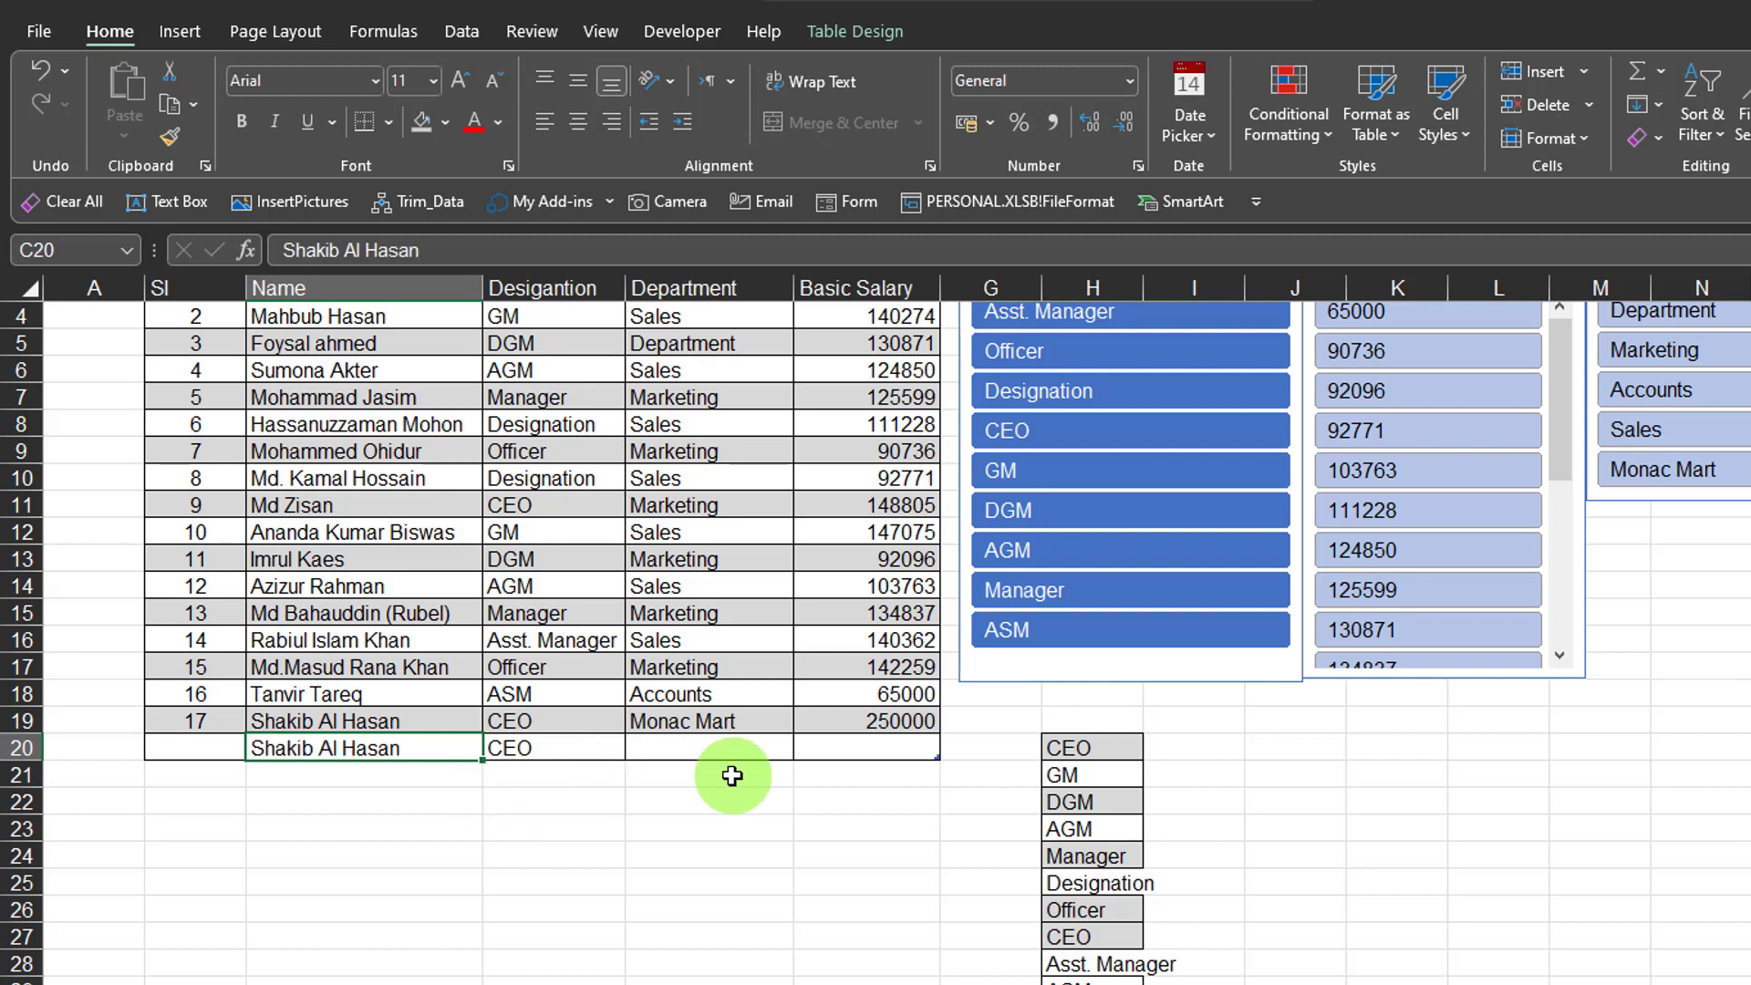
pyautogui.click(425, 778)
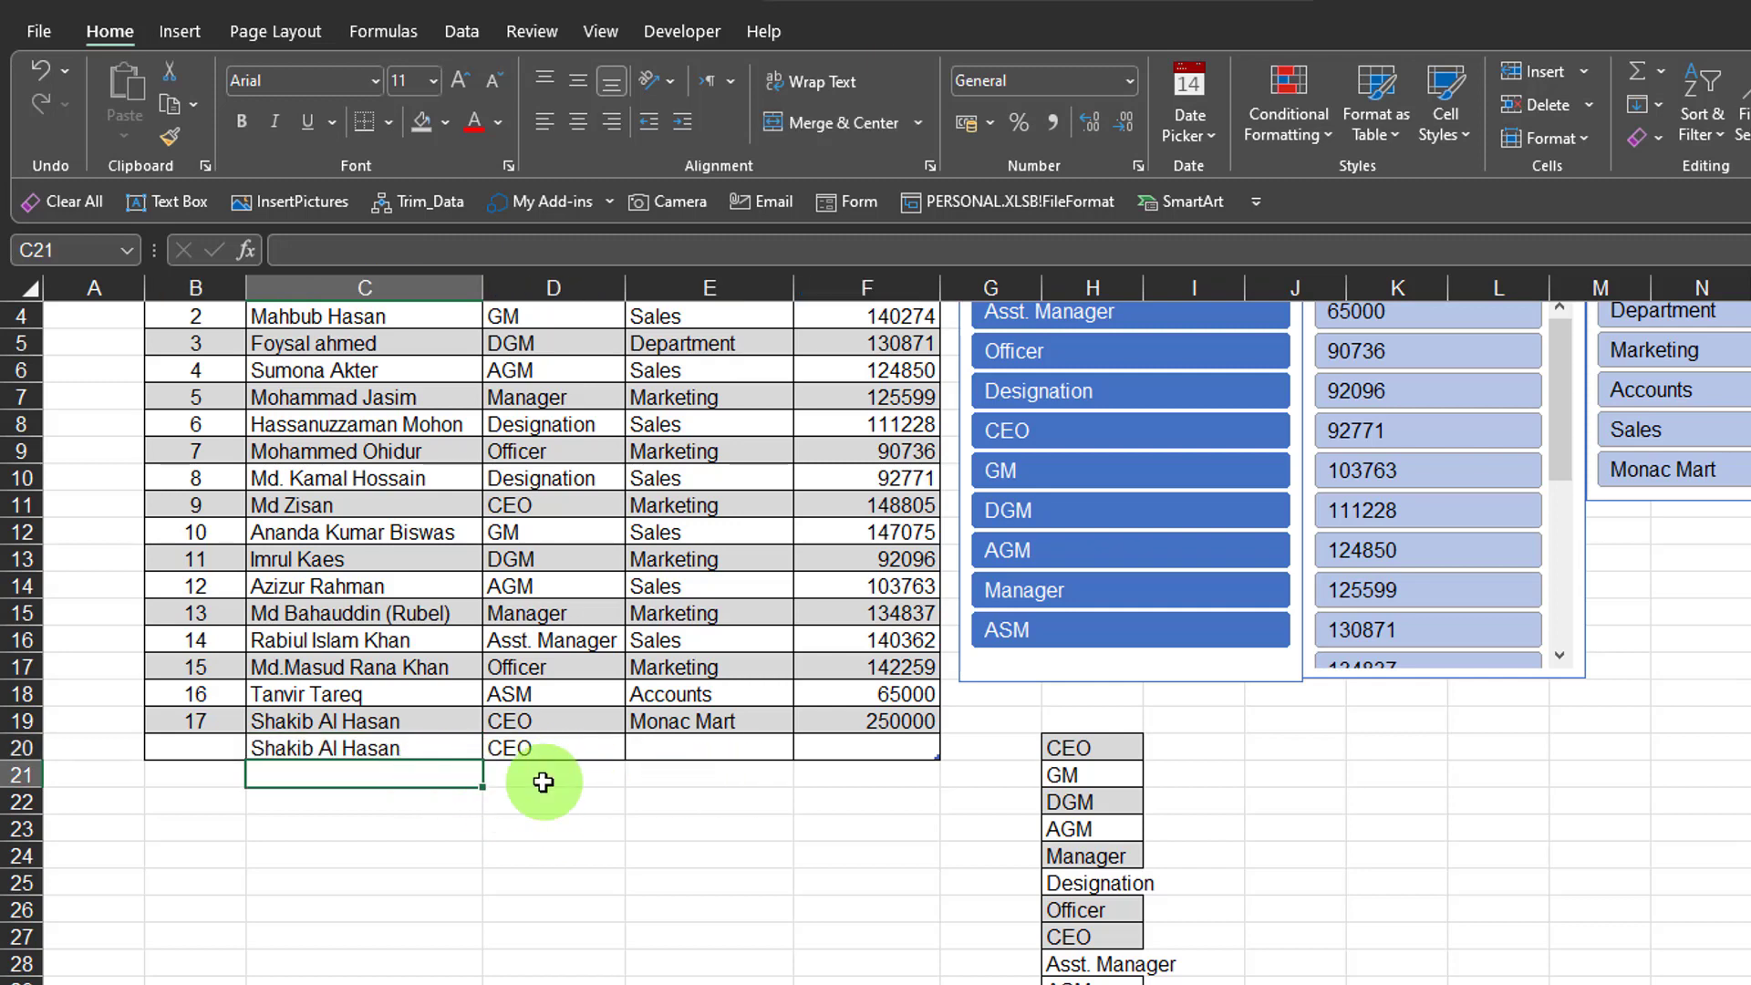
pyautogui.hotkey('ctrl', 'd')
pyautogui.click(662, 806)
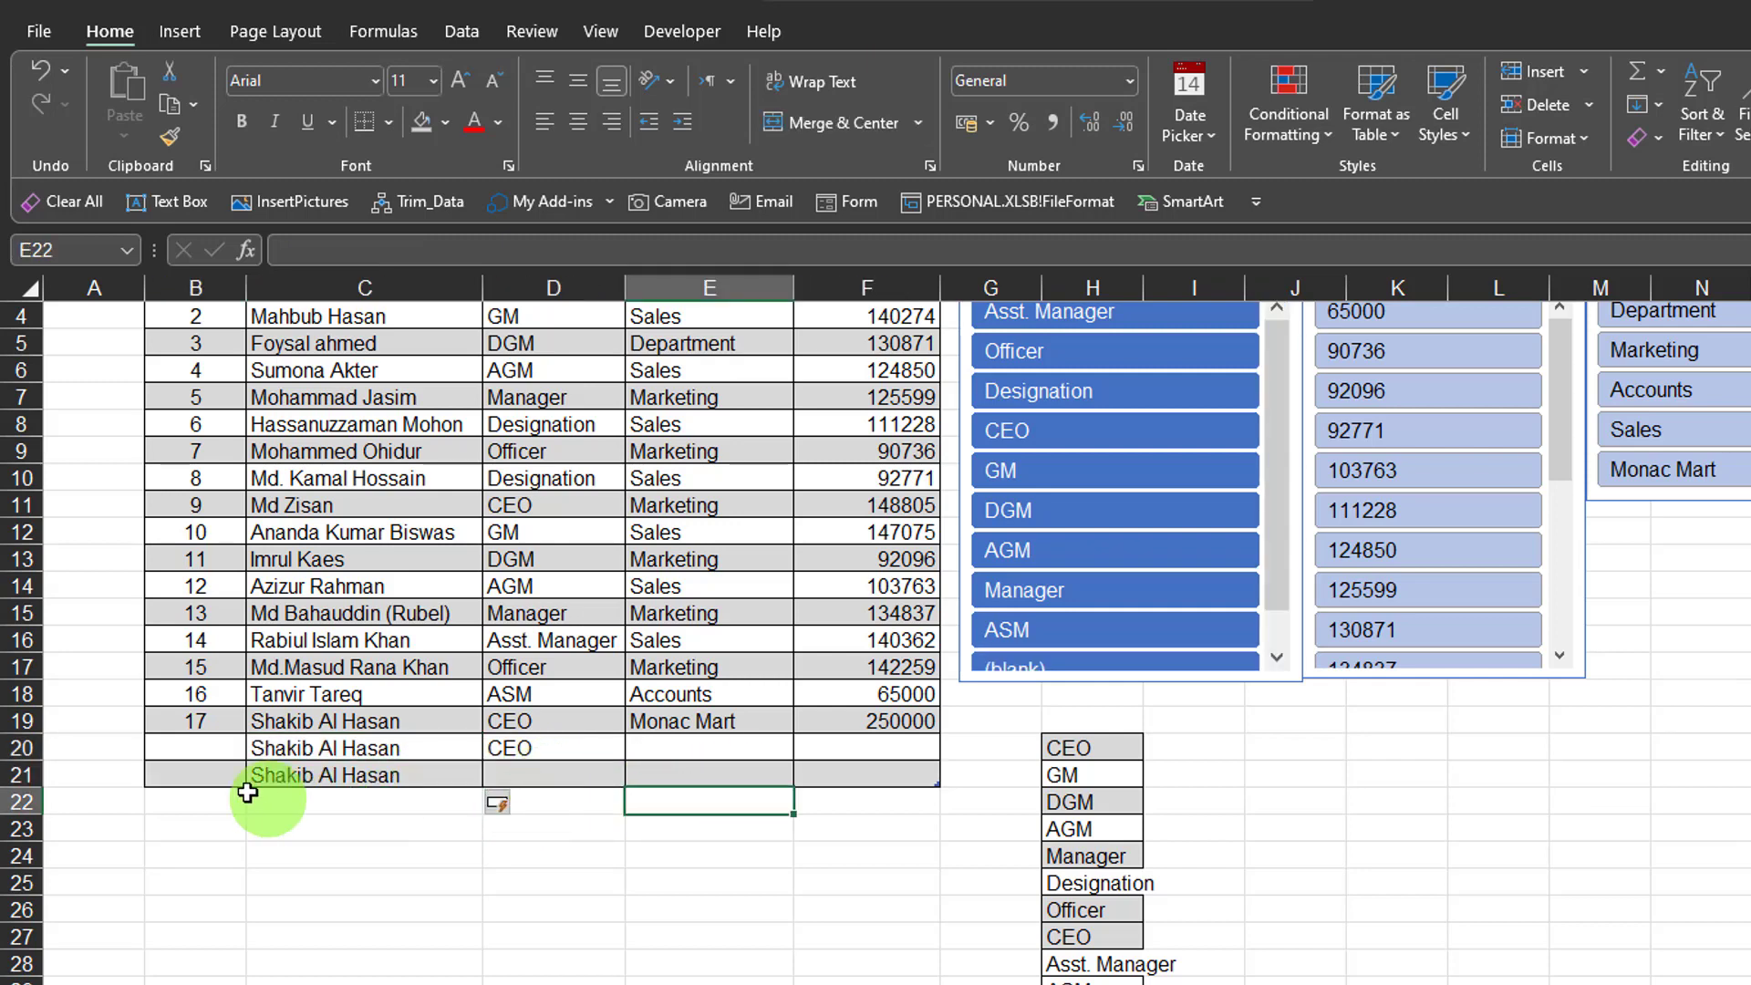
pyautogui.moveTo(247, 780); pyautogui.dragTo(848, 775)
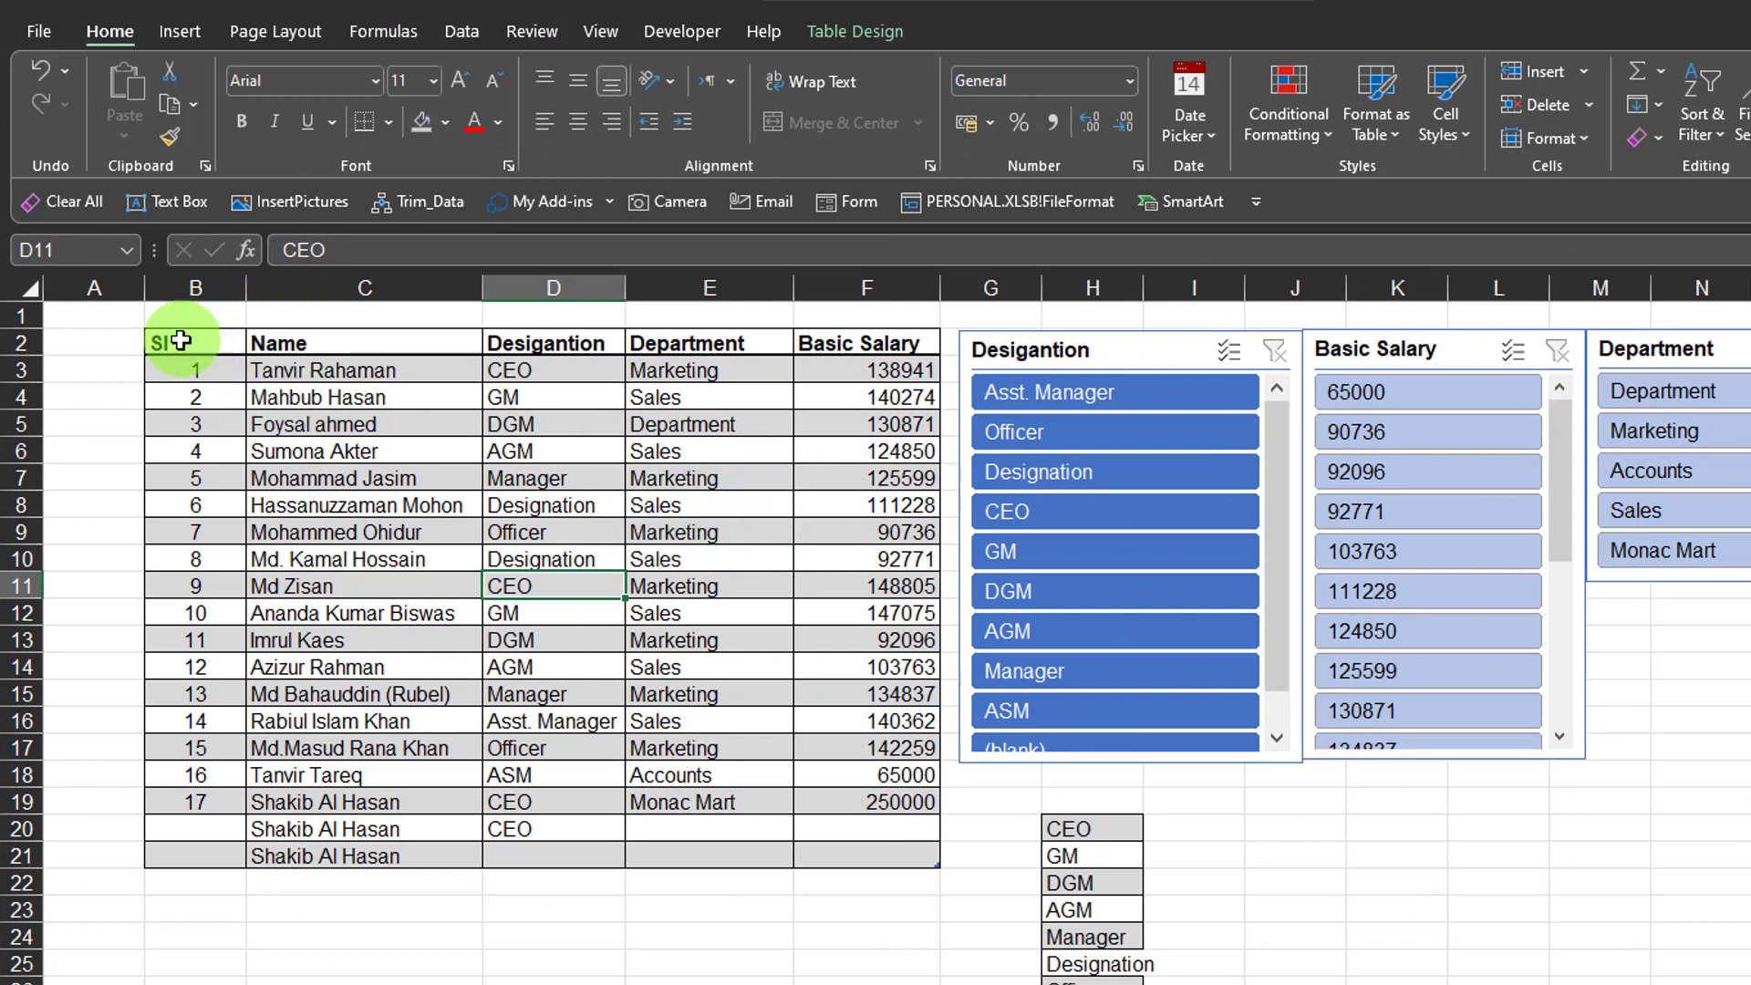
# Select the whole employee table including its headers, B2:F21, and release the selection.
pyautogui.moveTo(164, 343); pyautogui.dragTo(871, 844)
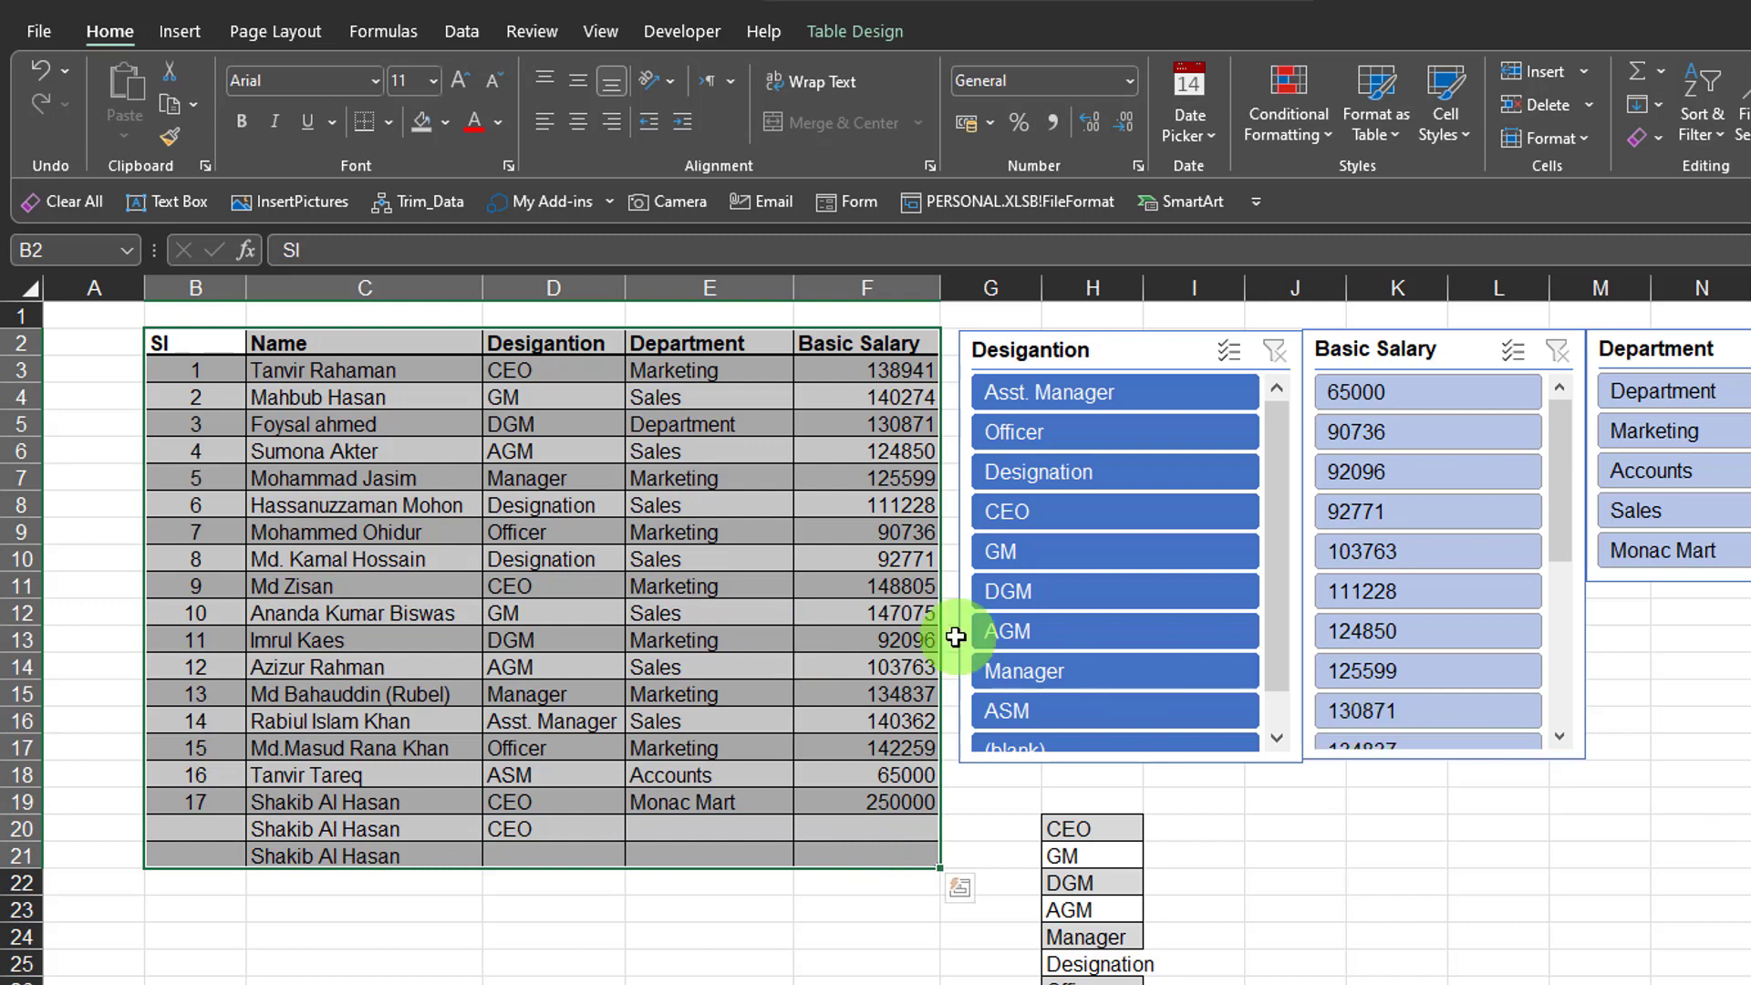
pyautogui.click(461, 472)
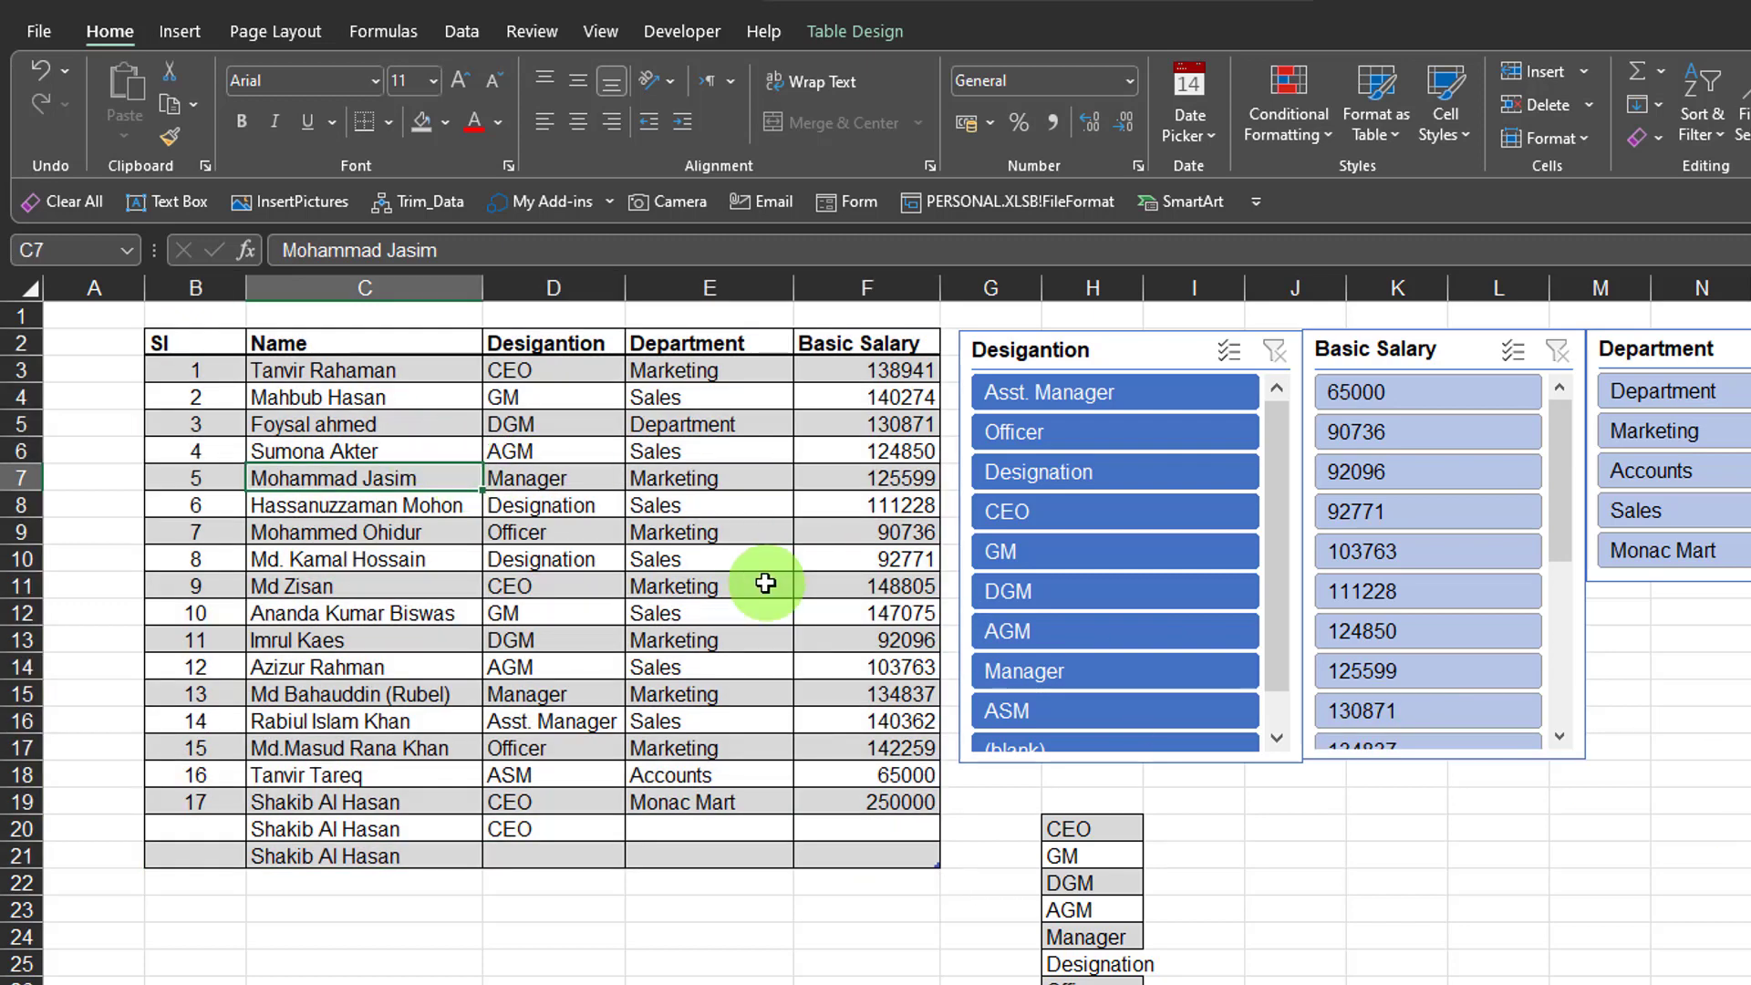
pyautogui.click(566, 586)
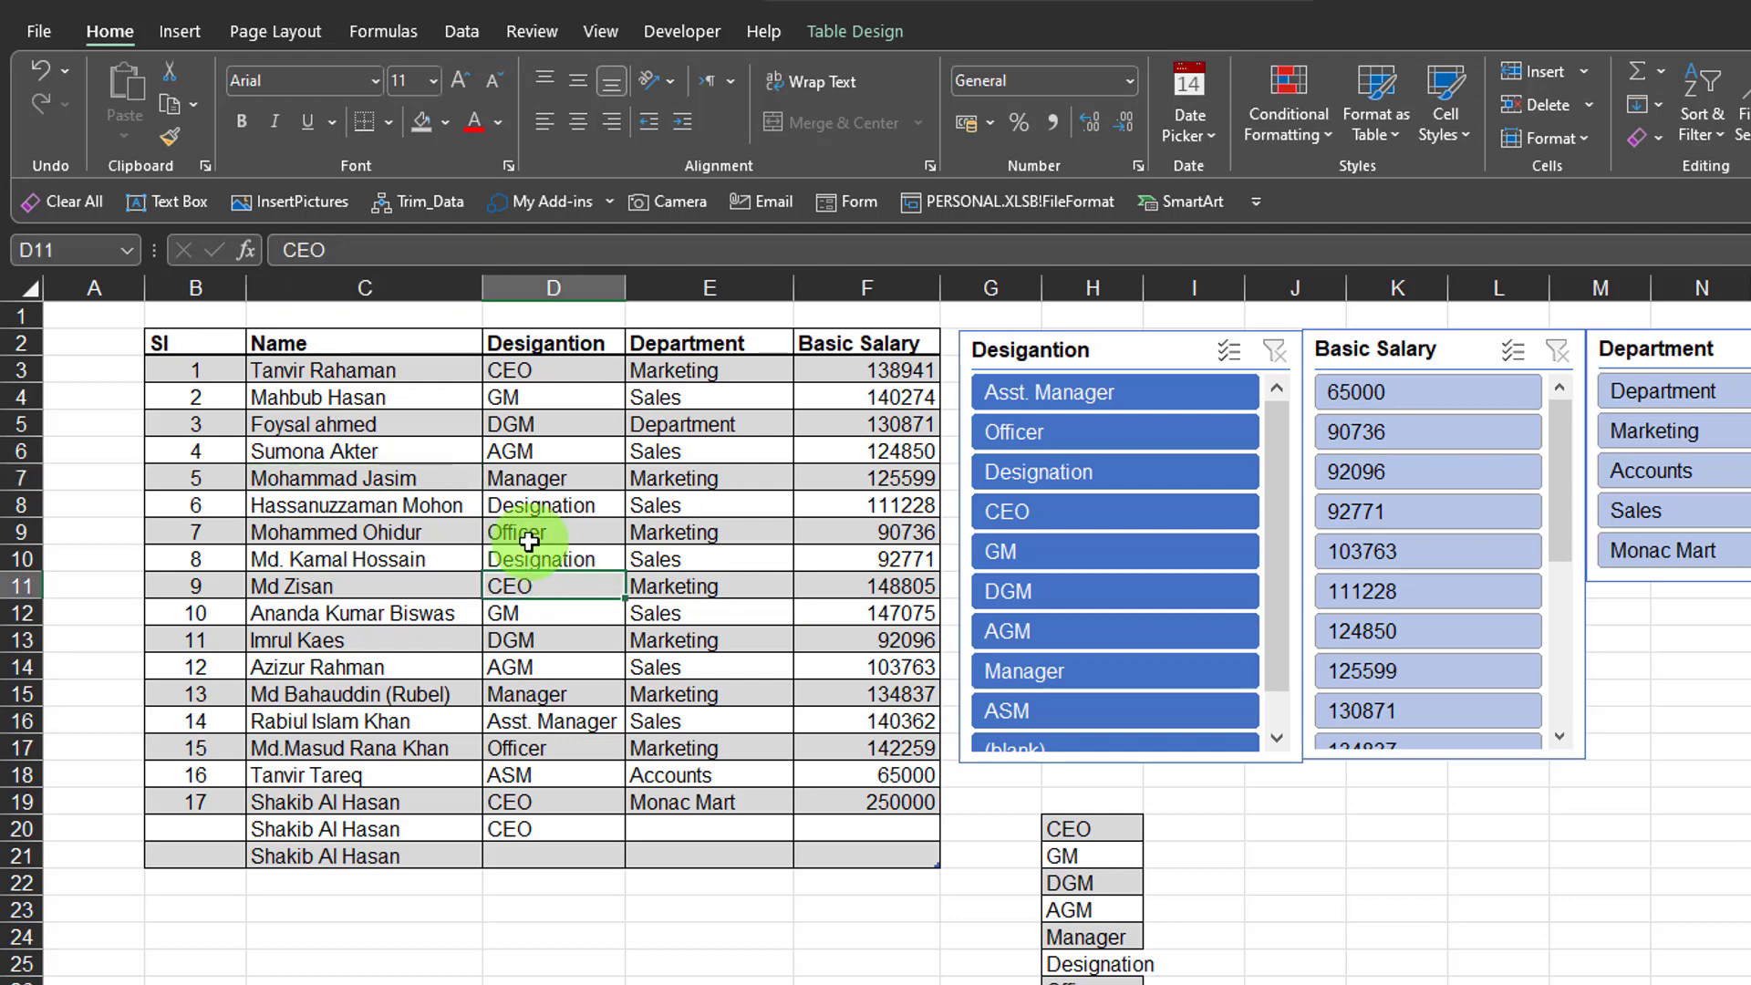
# Select the employee table's data rows from cell D11 and the current region around cell C8.
pyautogui.hotkey('ctrl', 'a')
pyautogui.hotkey('ctrl', 'shift', '8')
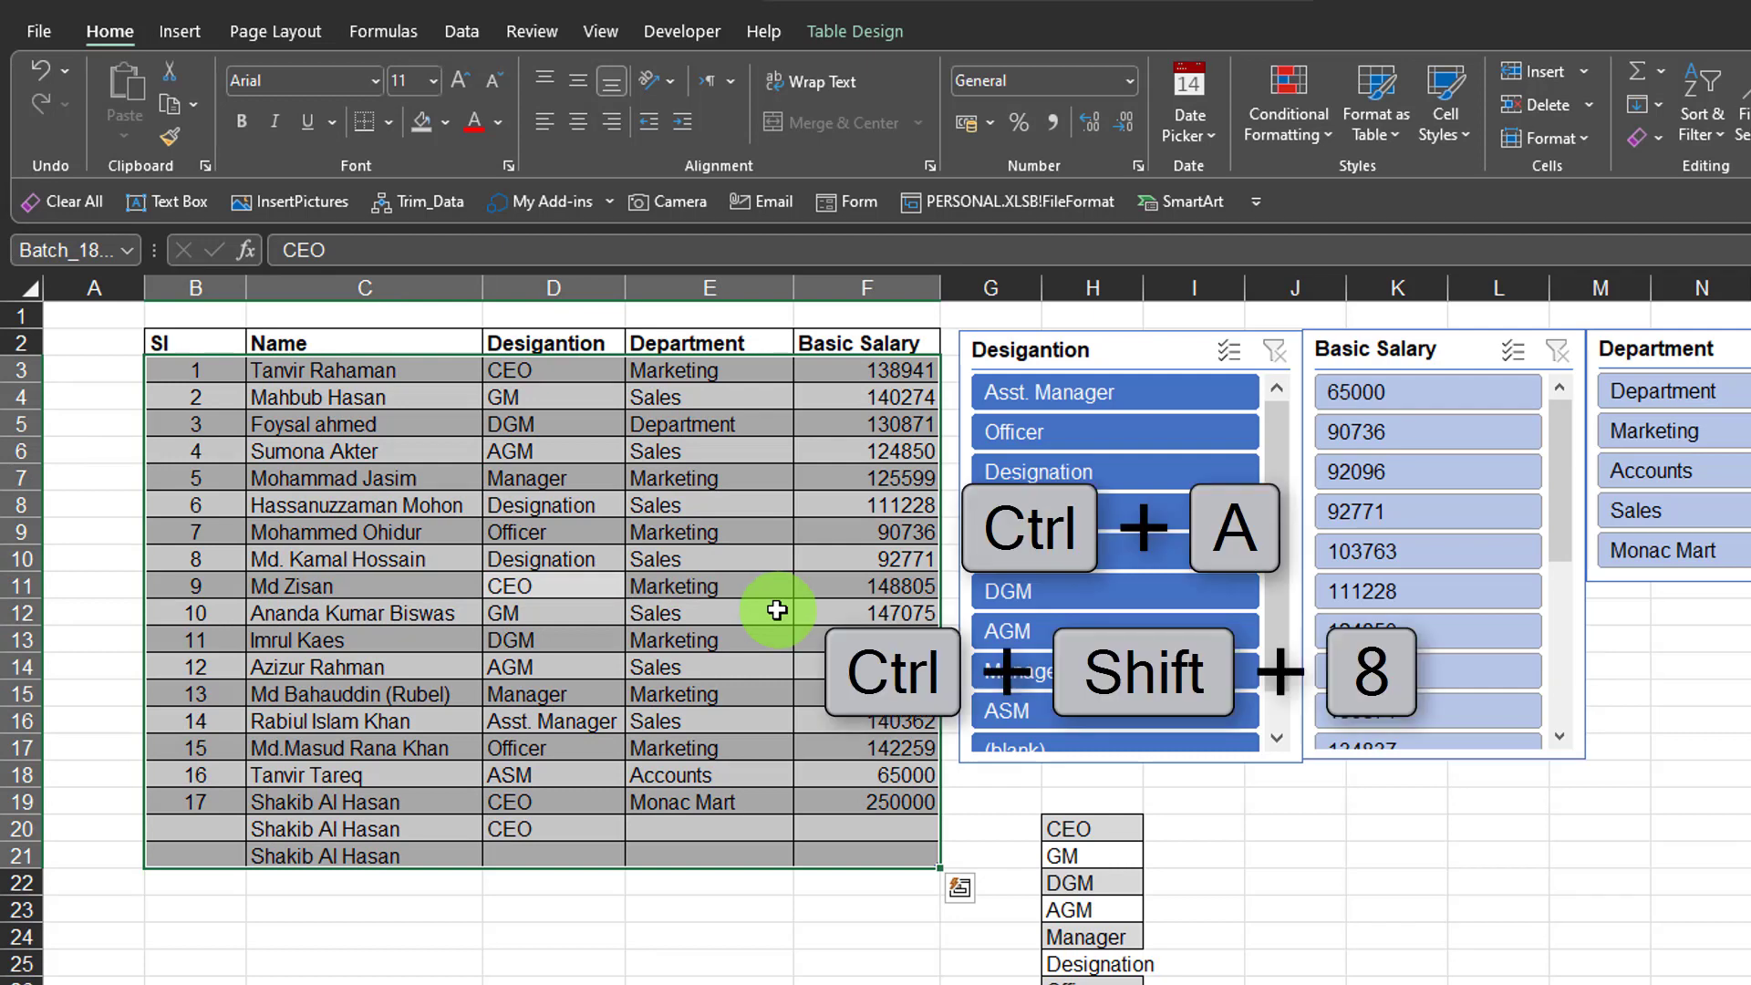
pyautogui.click(556, 506)
pyautogui.click(428, 505)
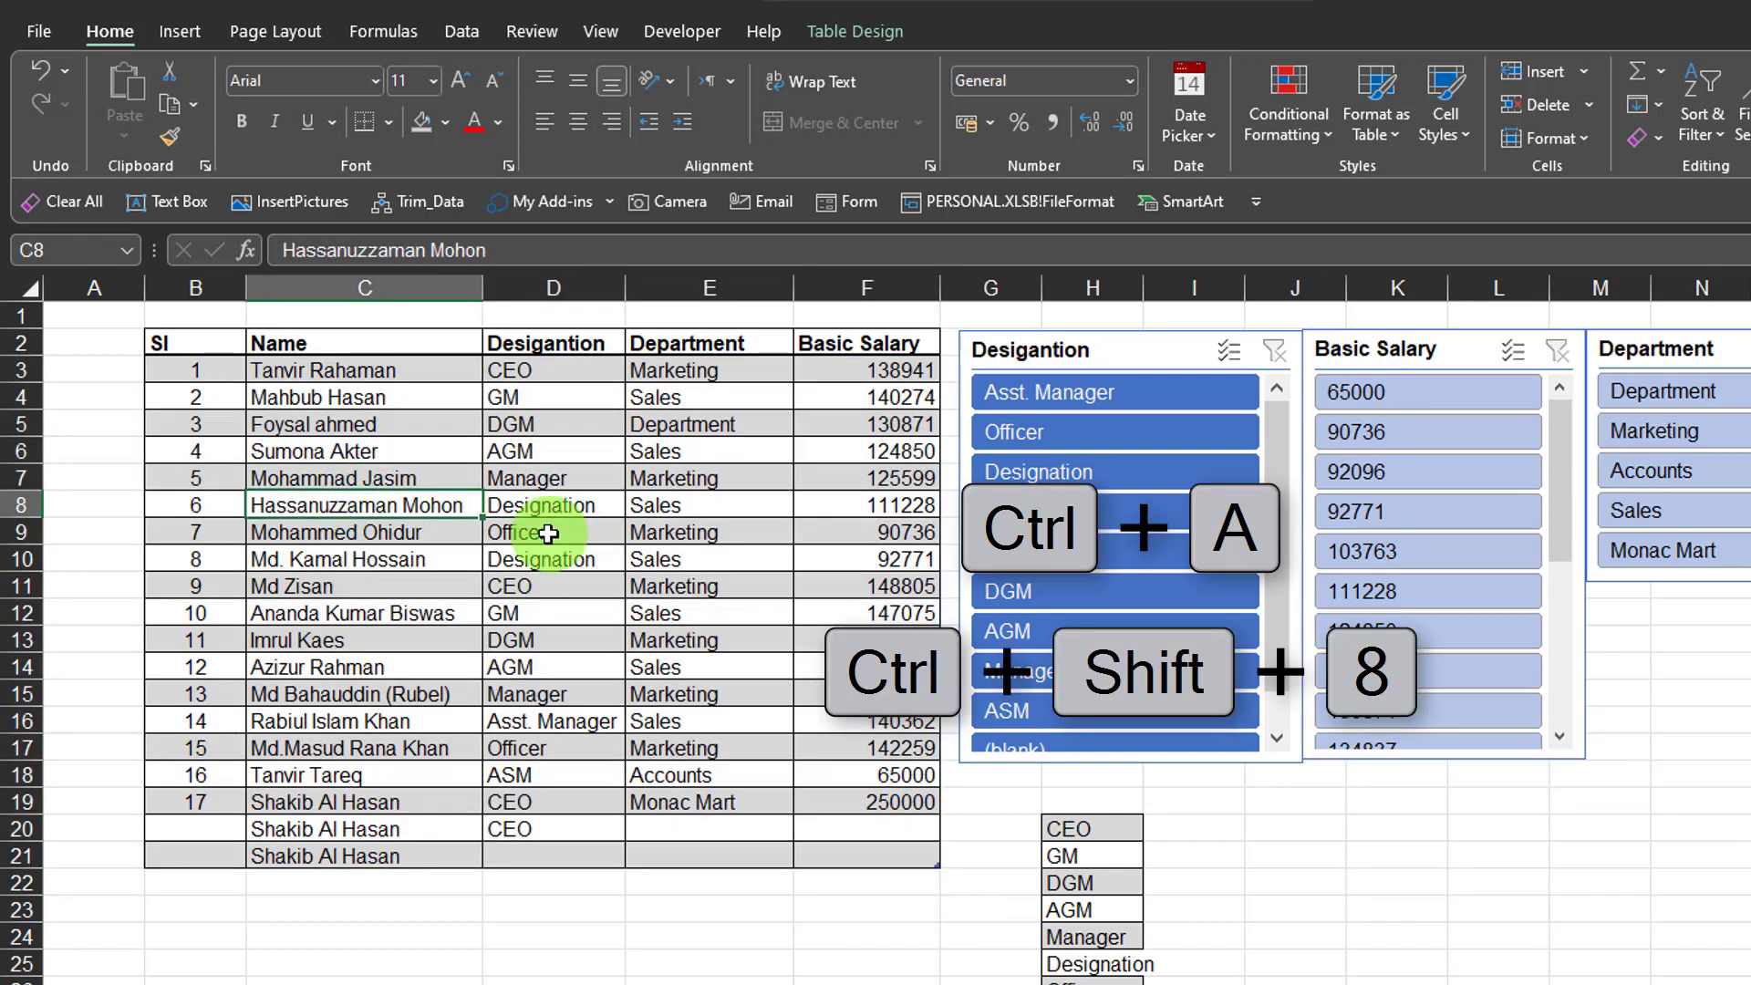
pyautogui.hotkey('ctrl', 'shift', '8')
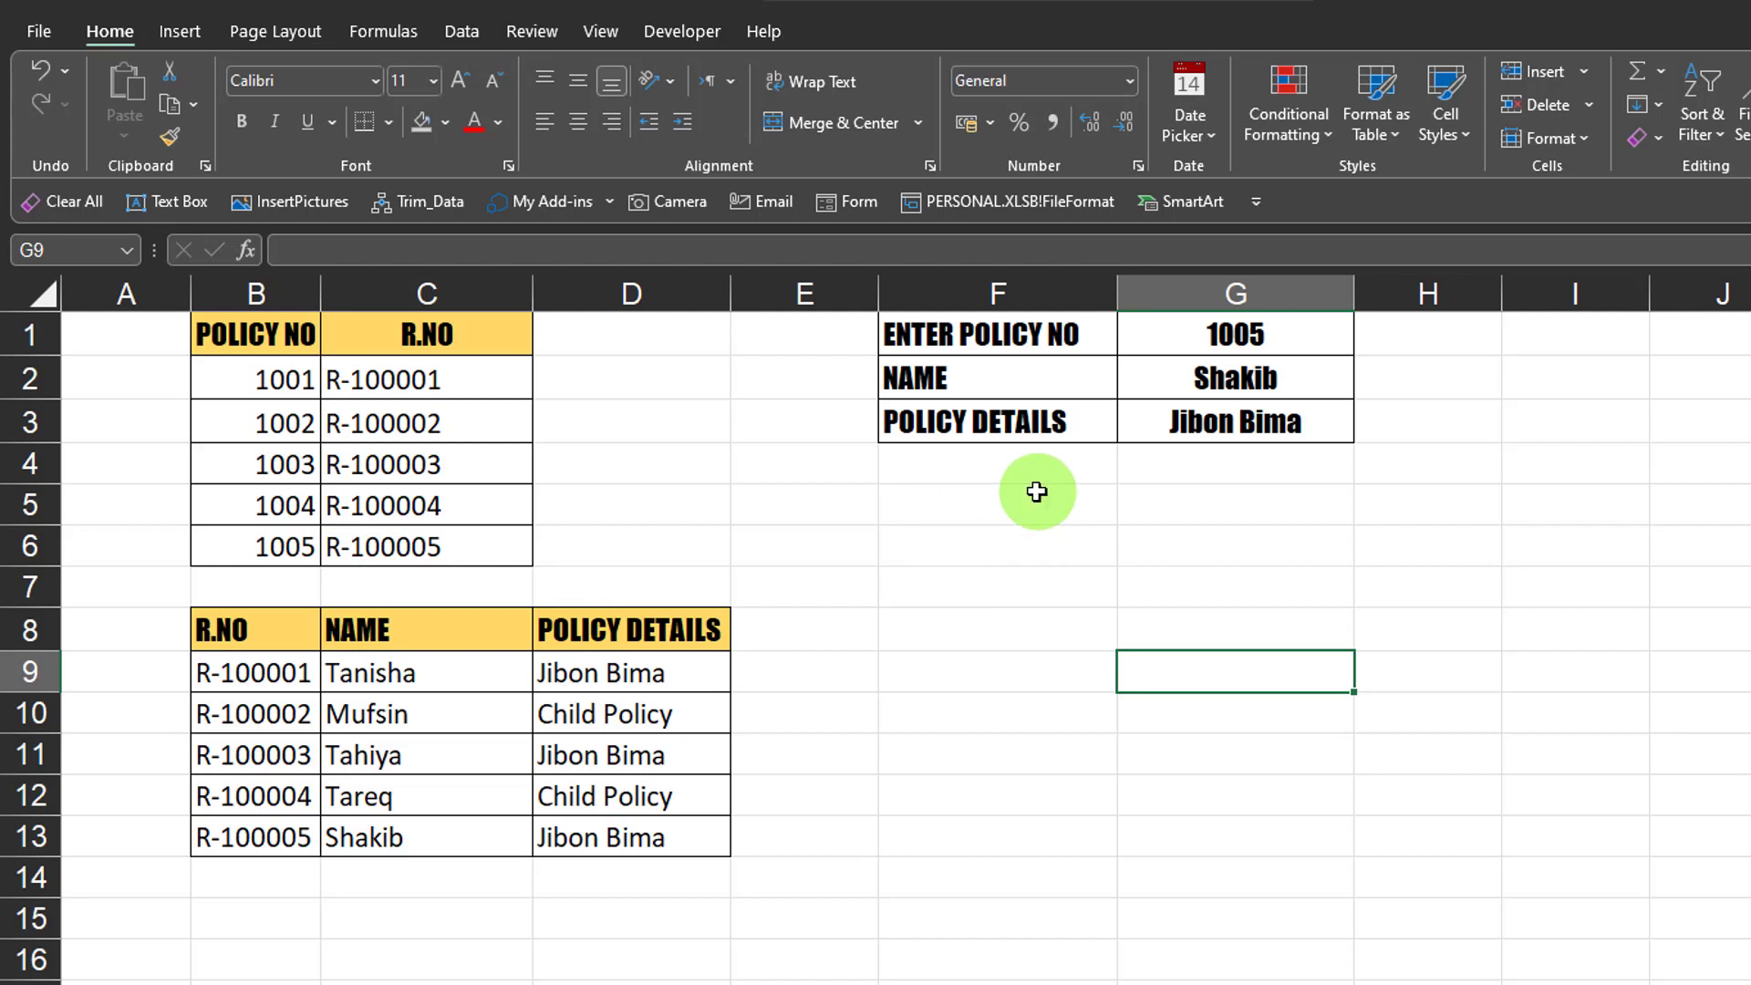
# Copy the policy lookup block F1:G3 and paste it as values only starting at F6.
pyautogui.click(1172, 378)
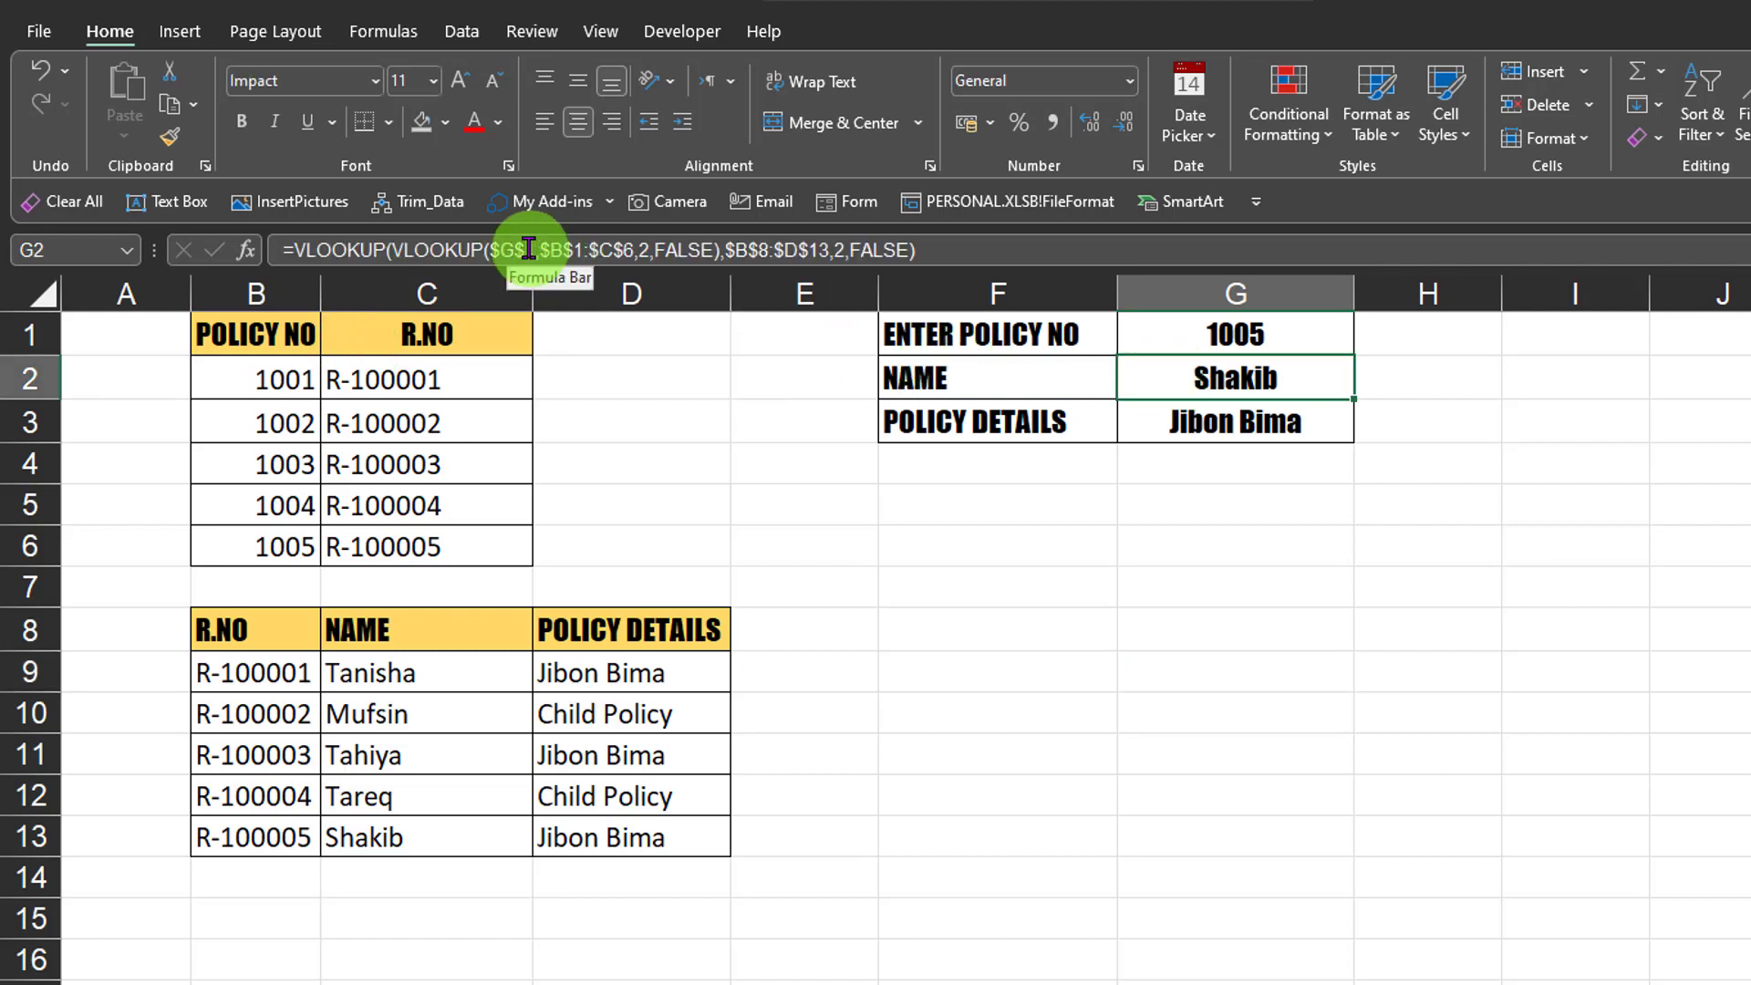
pyautogui.moveTo(948, 338); pyautogui.dragTo(1225, 432)
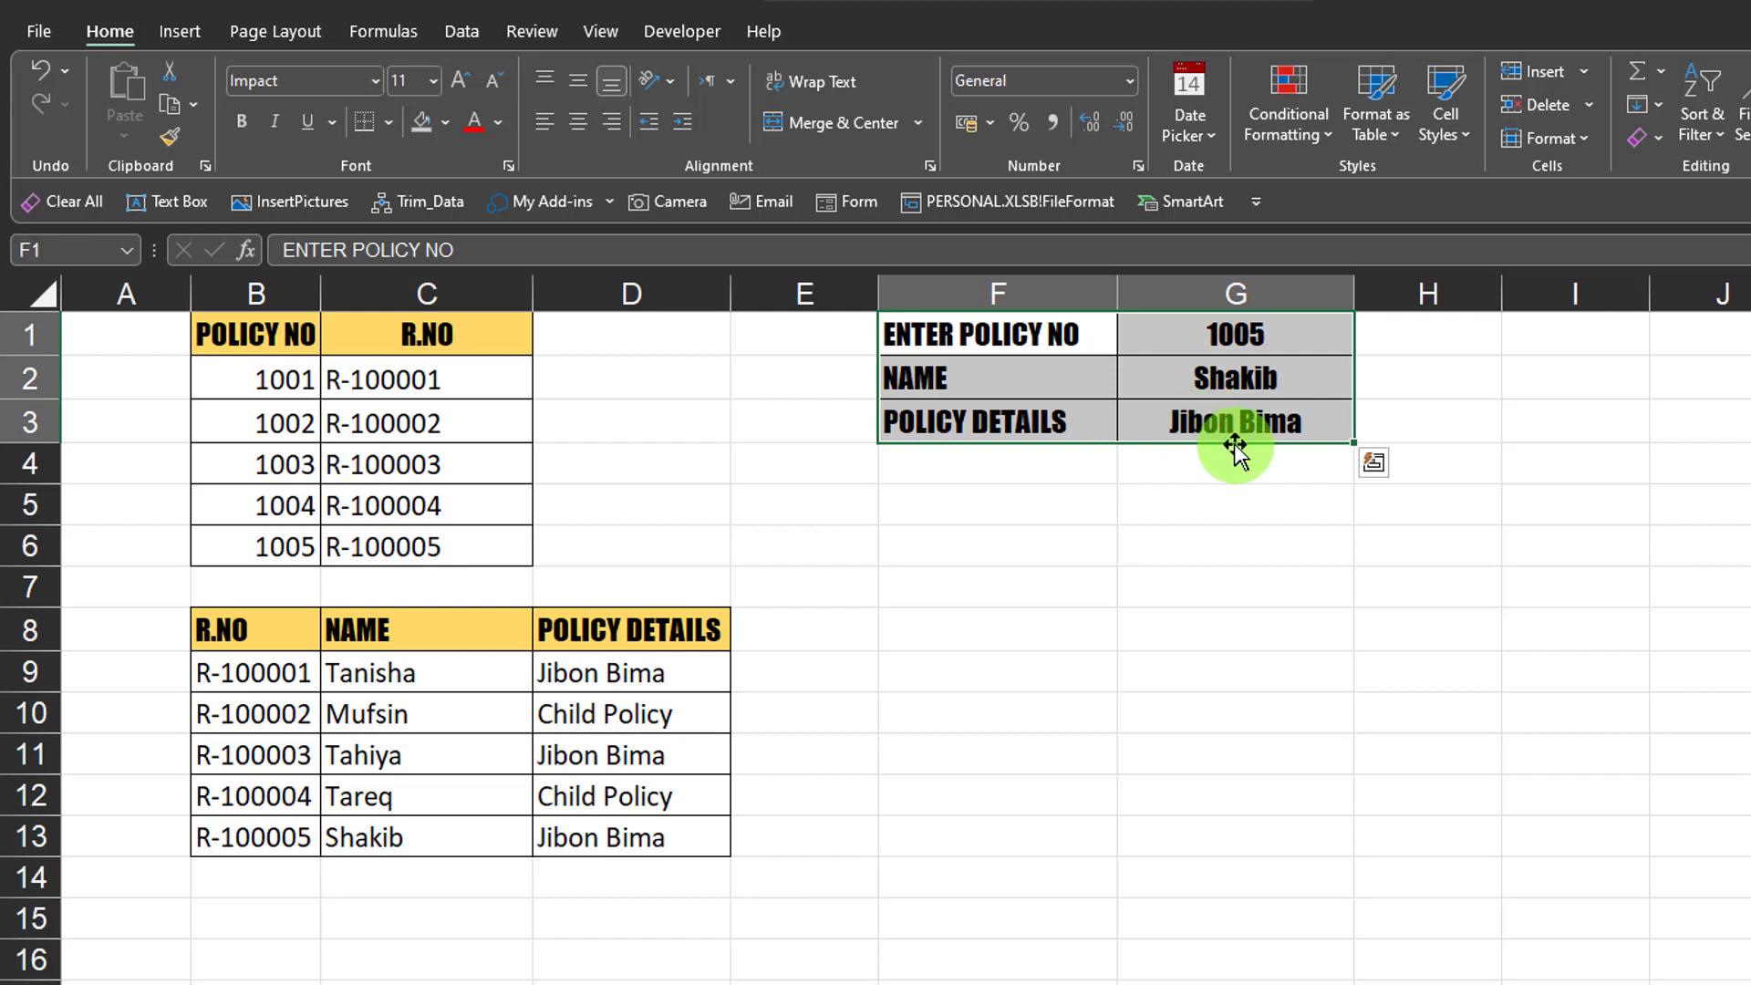
pyautogui.hotkey('ctrl', 'c')
pyautogui.click(912, 545)
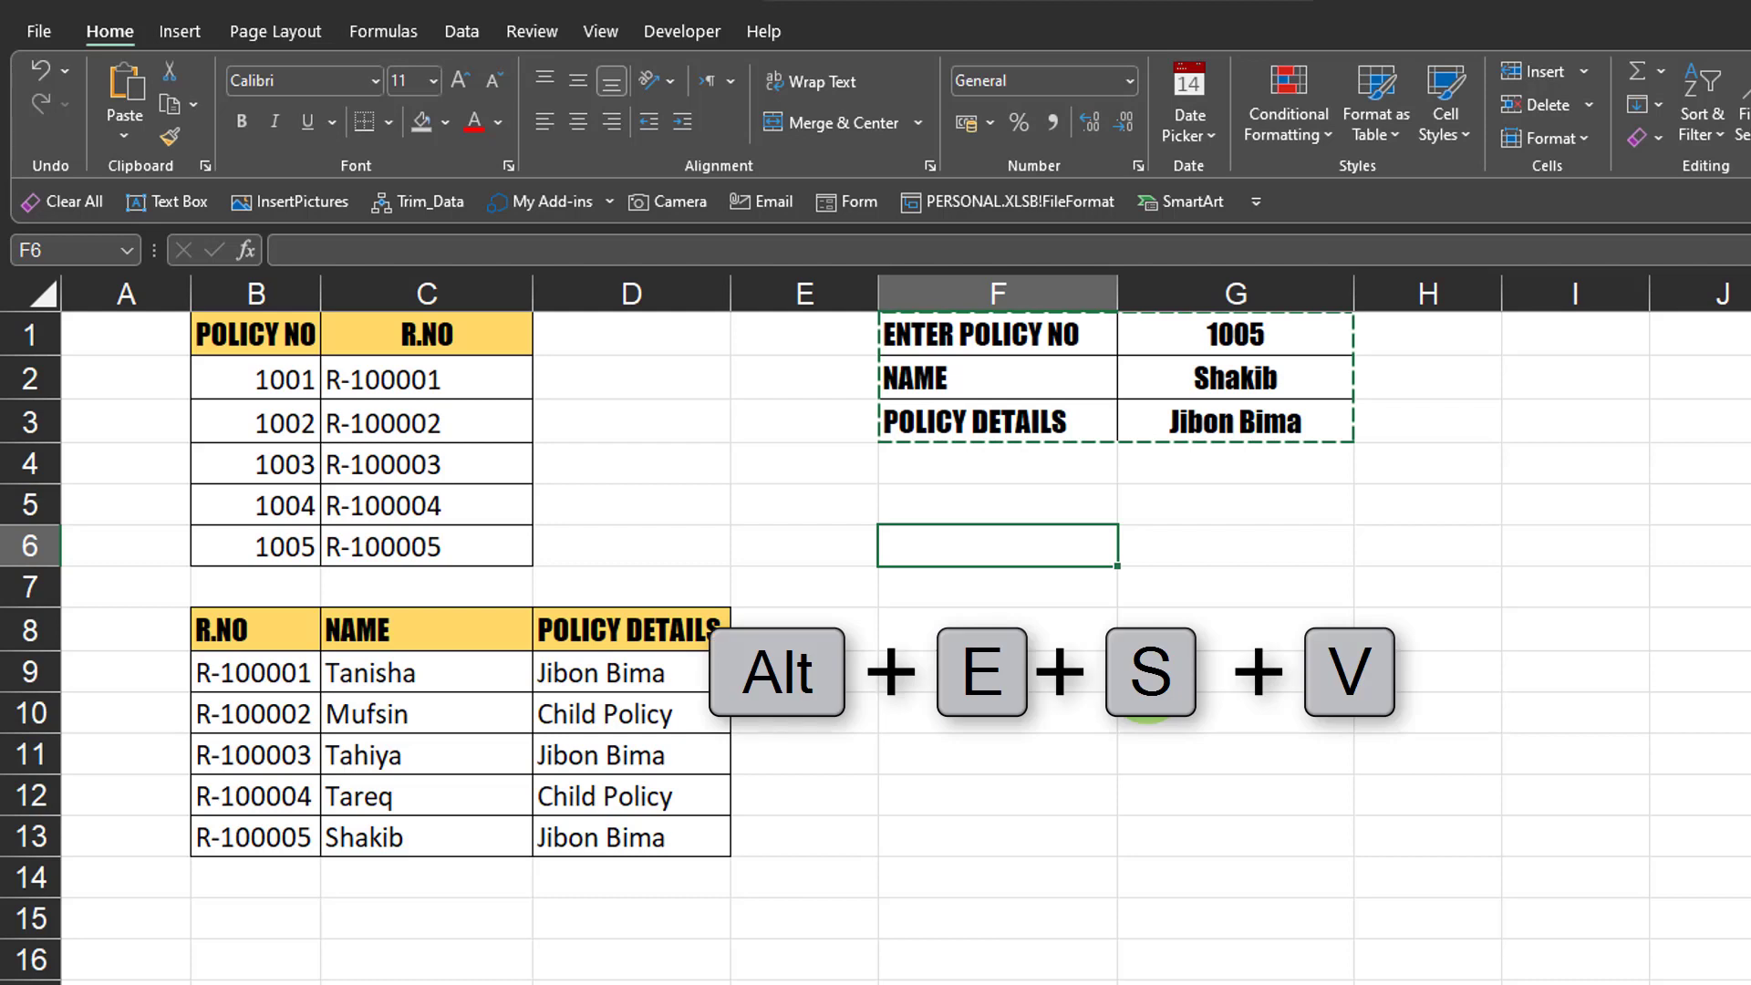
pyautogui.hotkey('alt', 'e')
pyautogui.press('s')
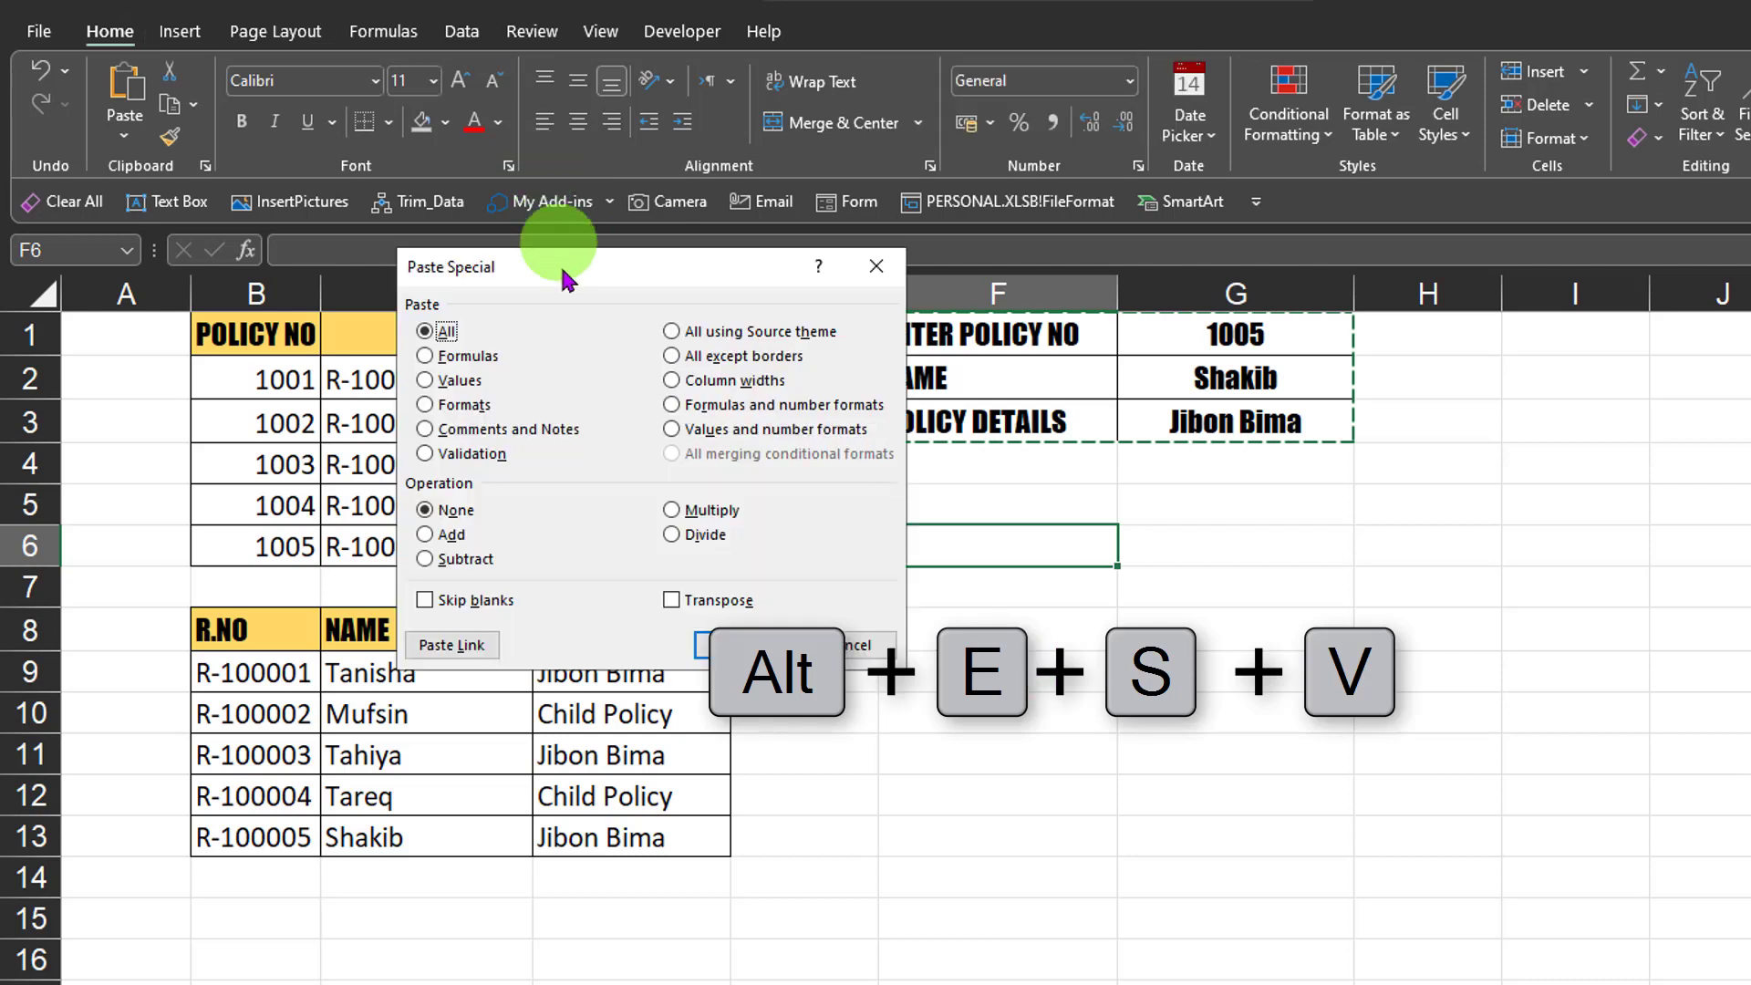
pyautogui.moveTo(565, 267); pyautogui.dragTo(497, 208)
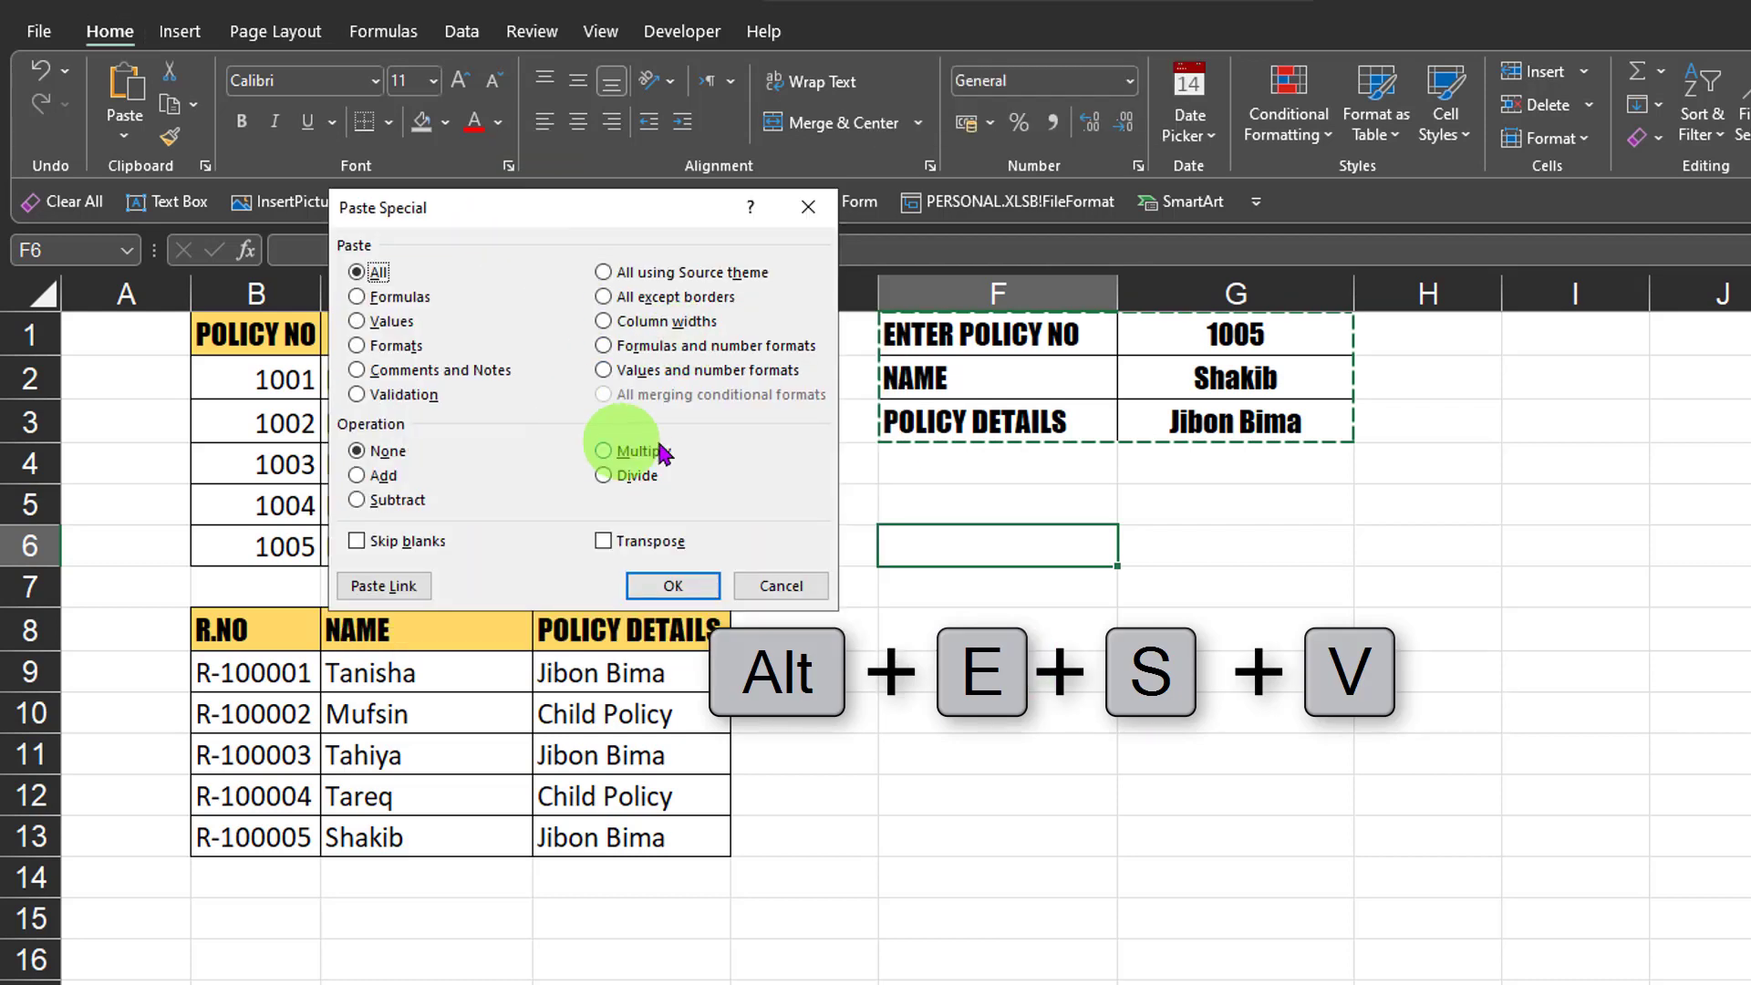
pyautogui.click(381, 323)
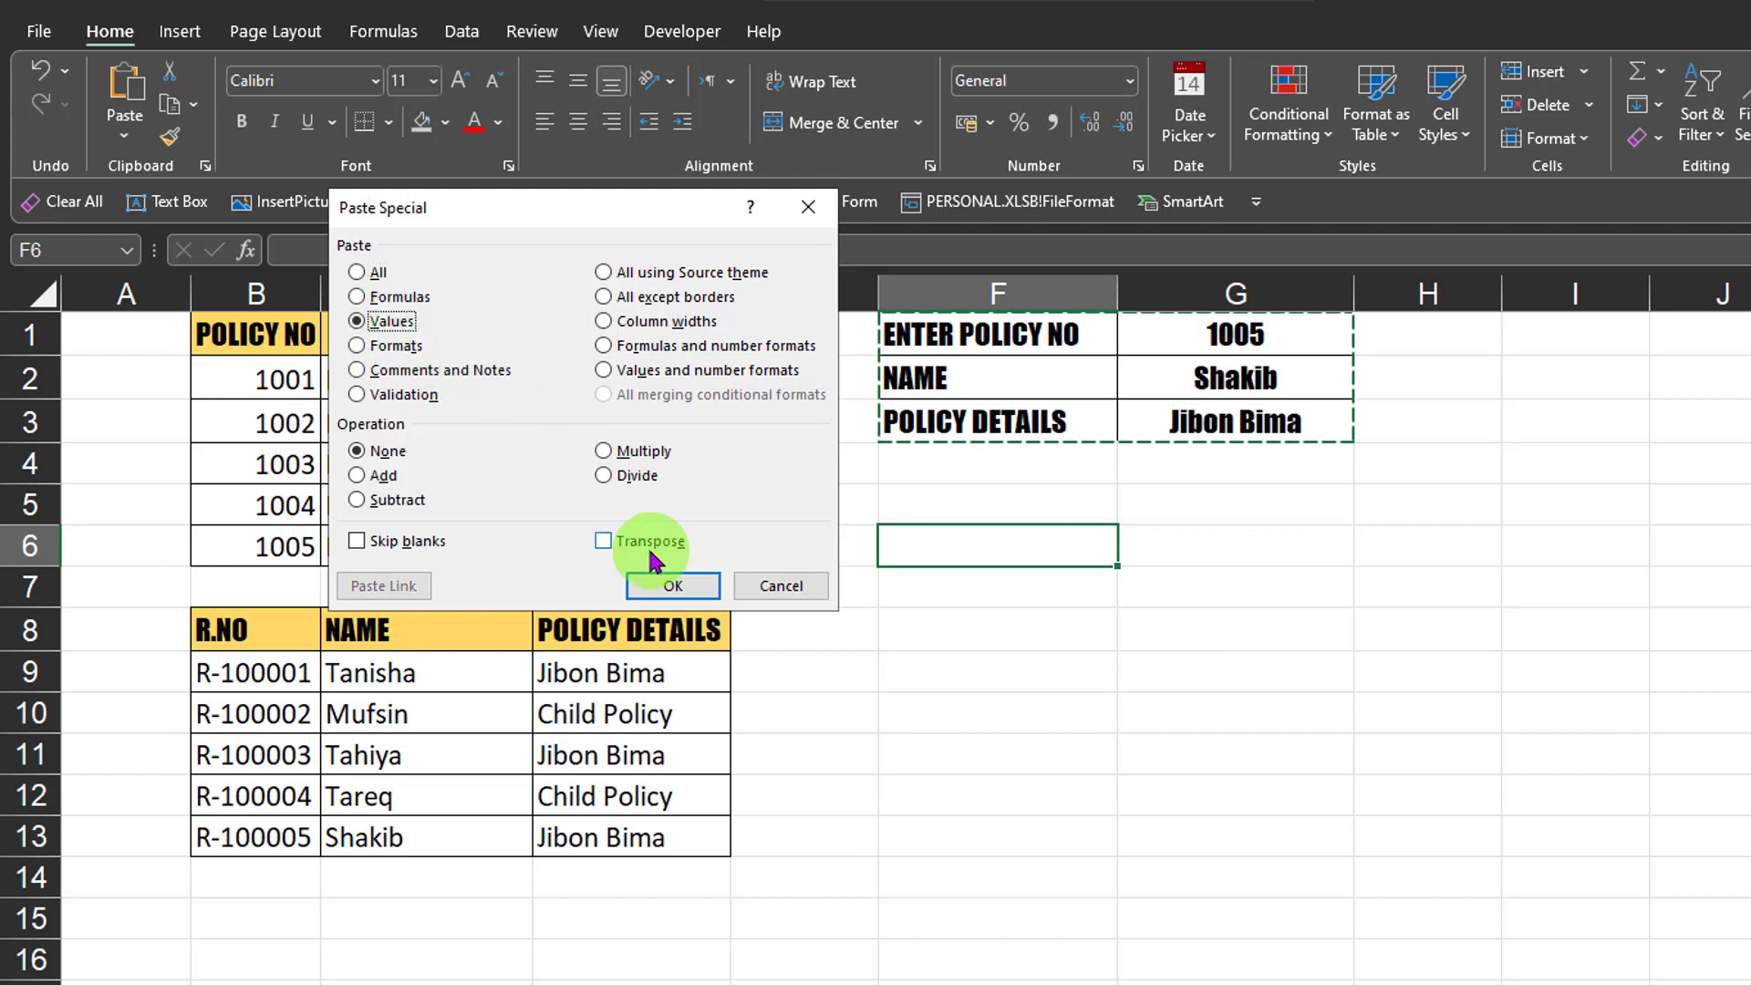
pyautogui.click(693, 583)
pyautogui.moveTo(1008, 547); pyautogui.dragTo(1290, 634)
pyautogui.click(1300, 546)
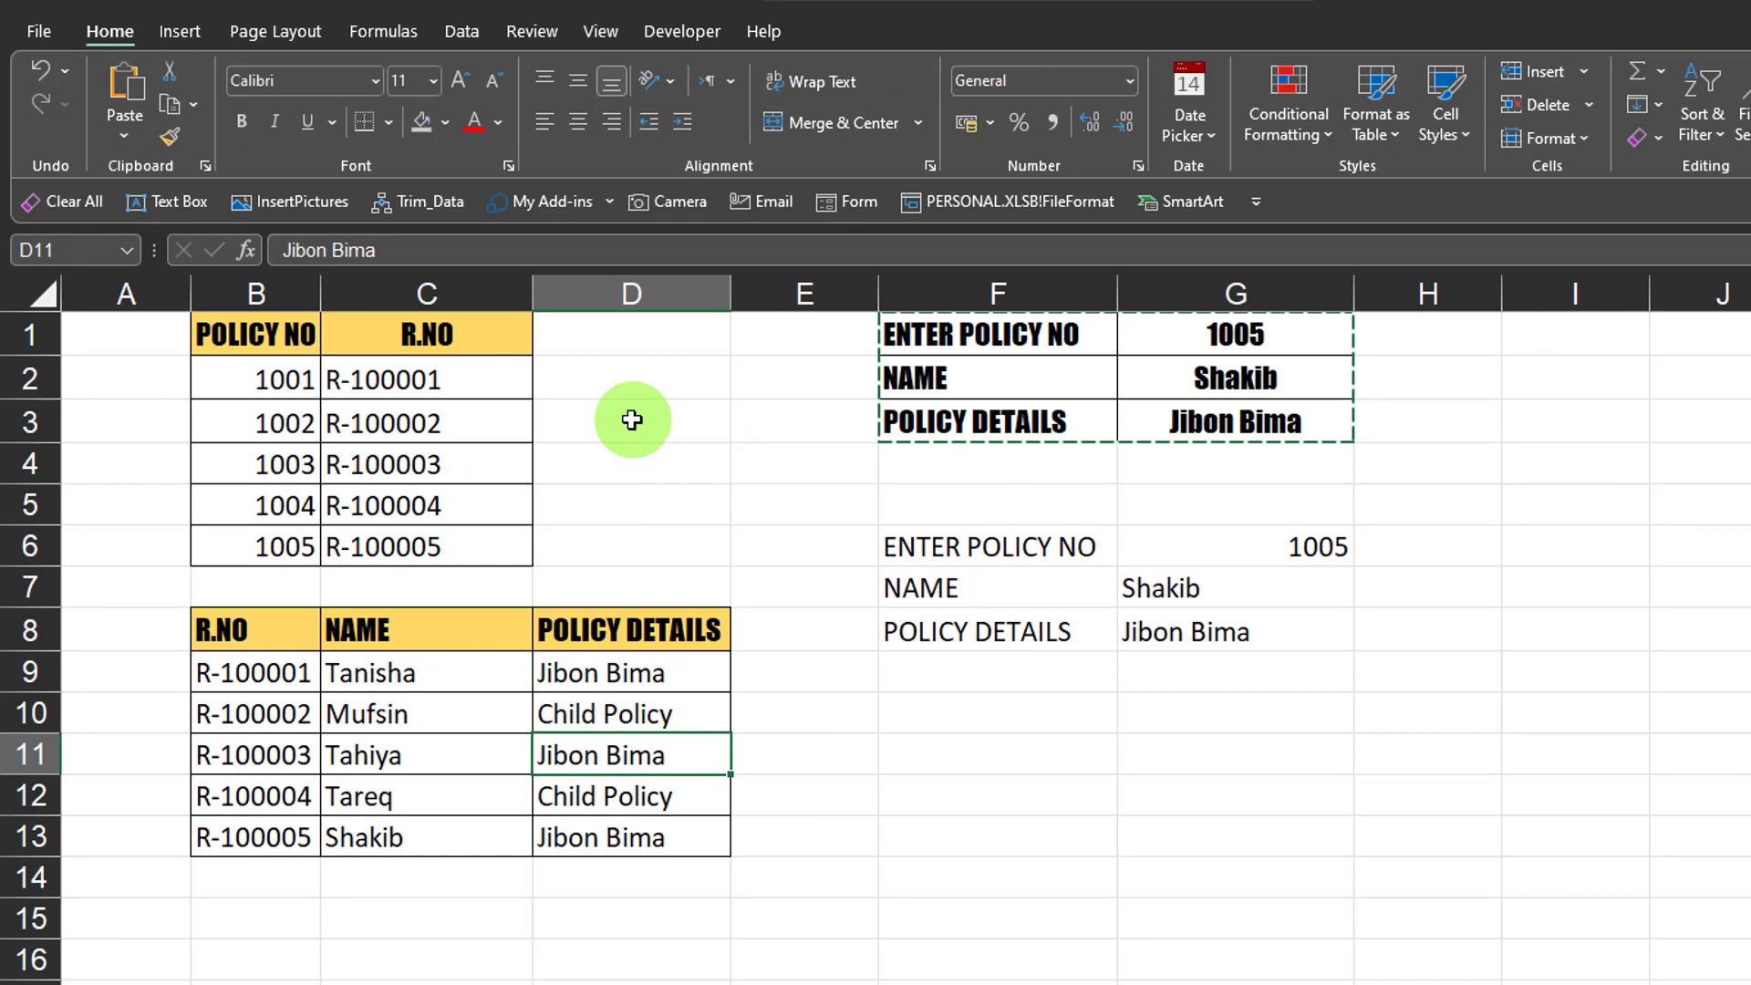
# Start a formula in D3 referencing C3 and cycle the reference through $C$3, C$3, $C3 and its relative form.
pyautogui.click(632, 419)
pyautogui.press('F2')
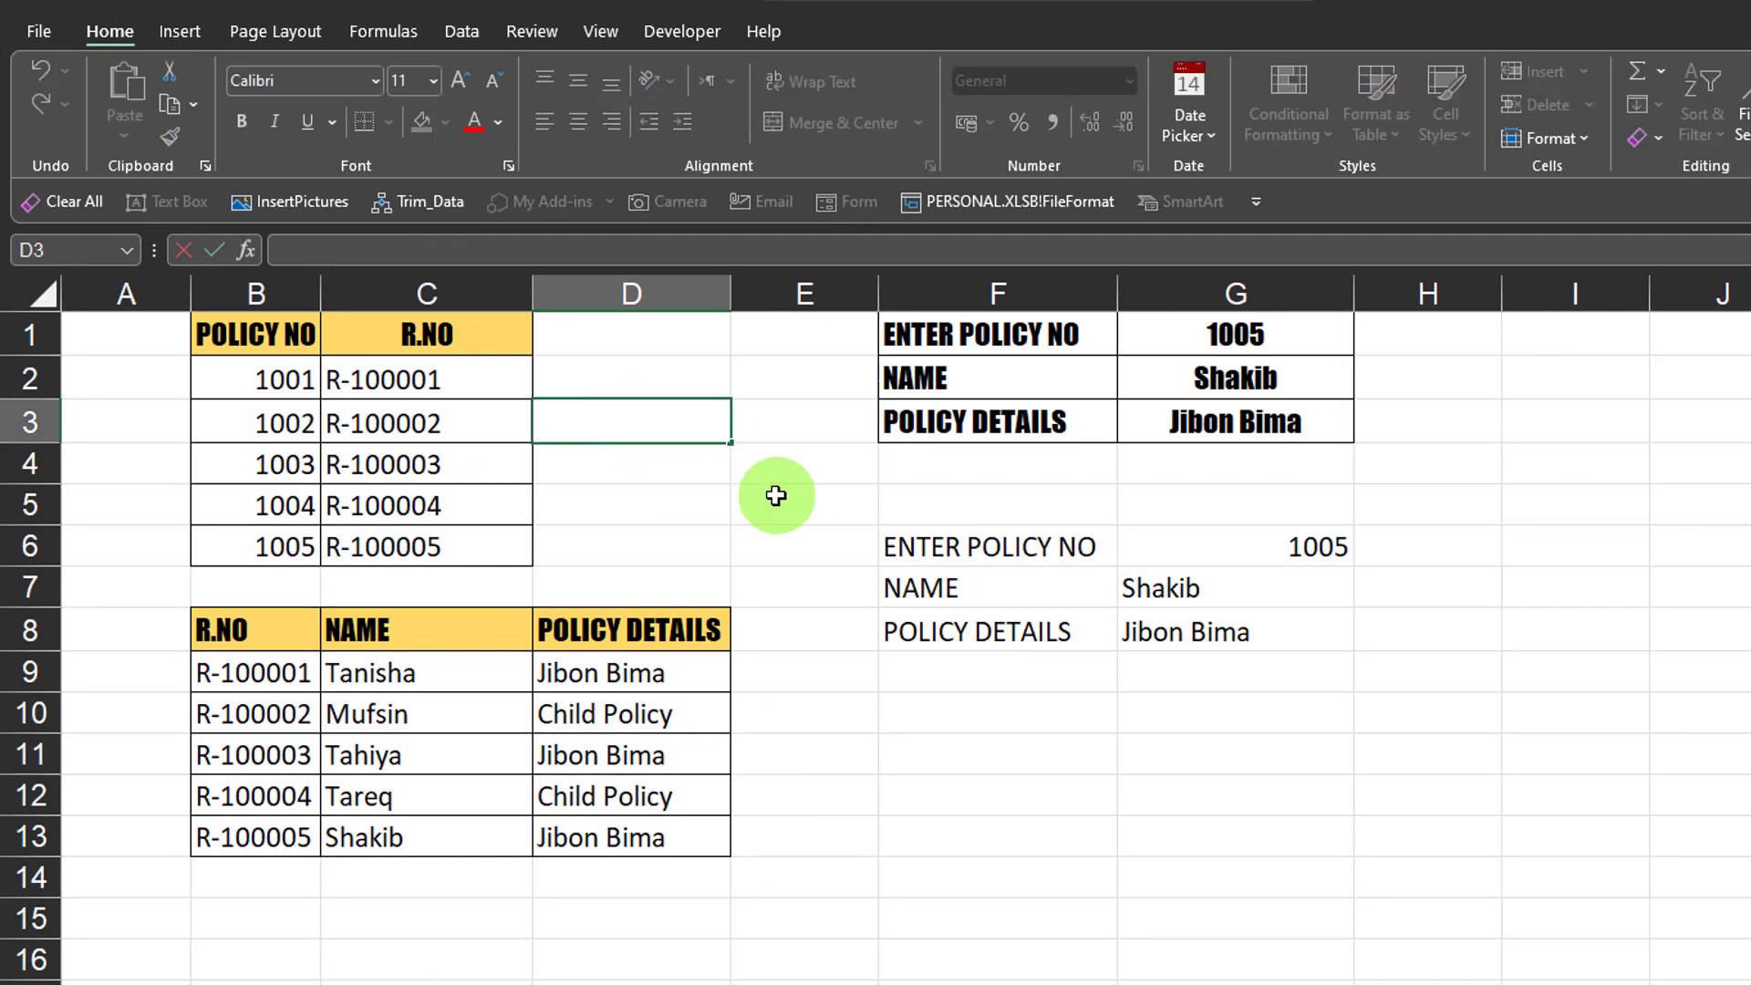
pyautogui.write('=')
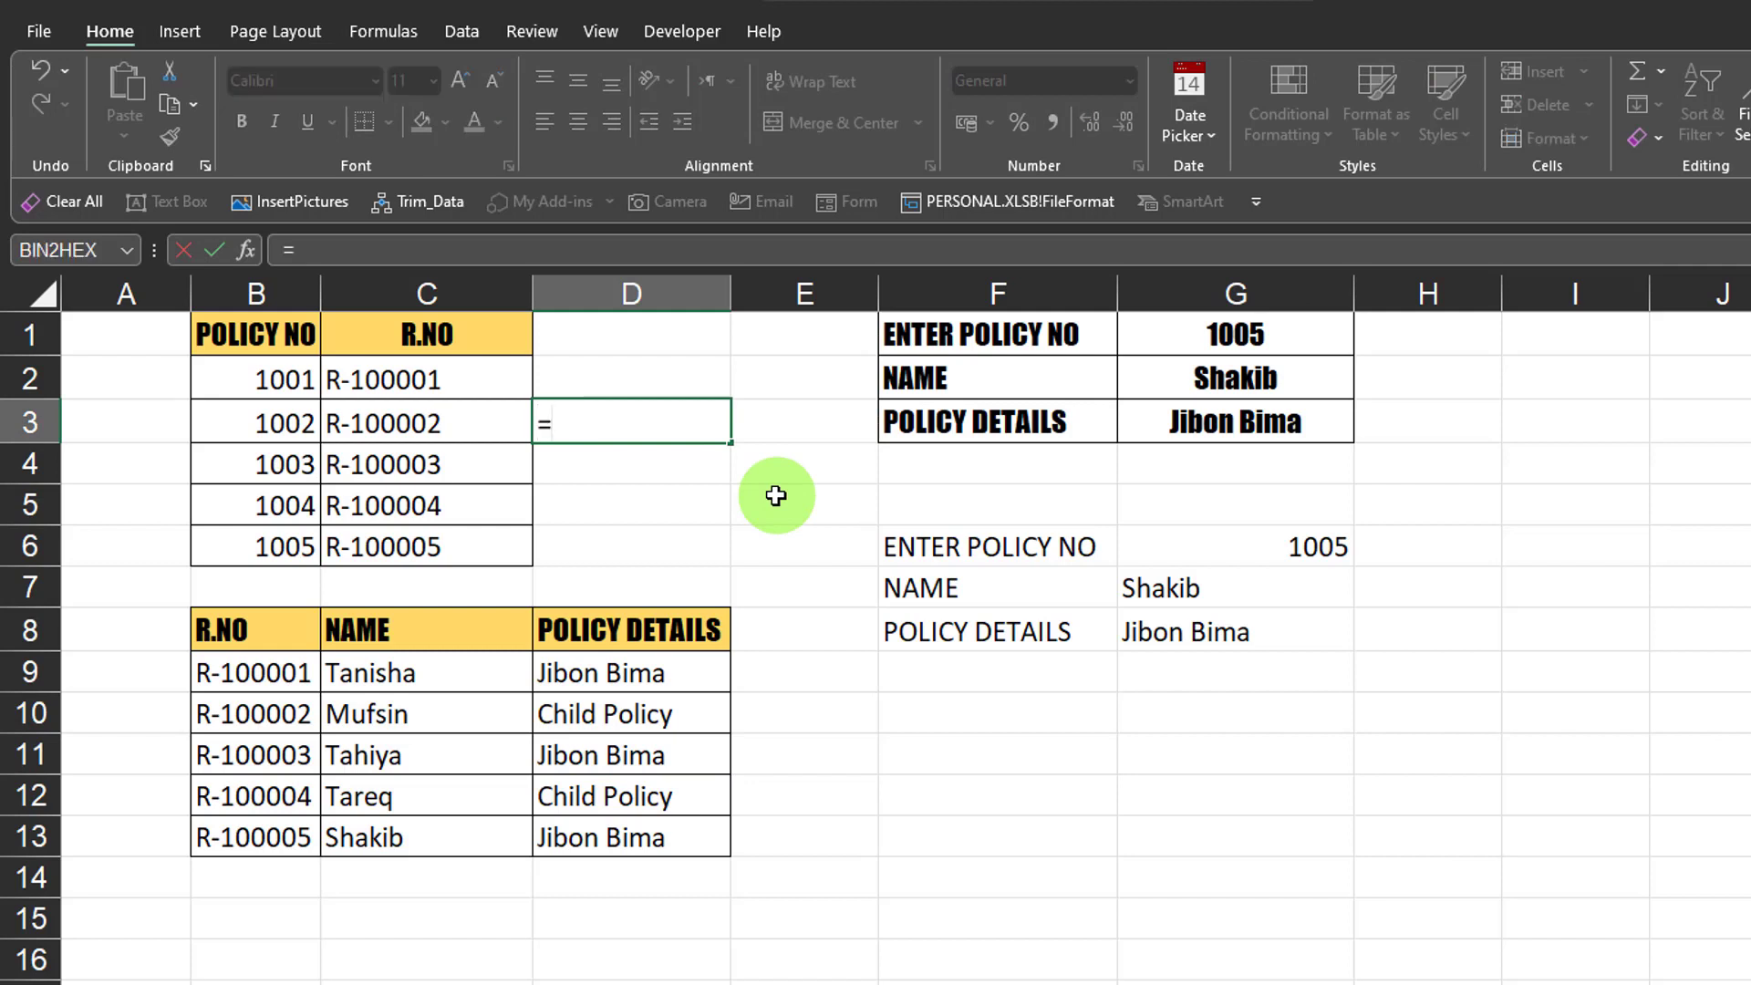
pyautogui.click(426, 423)
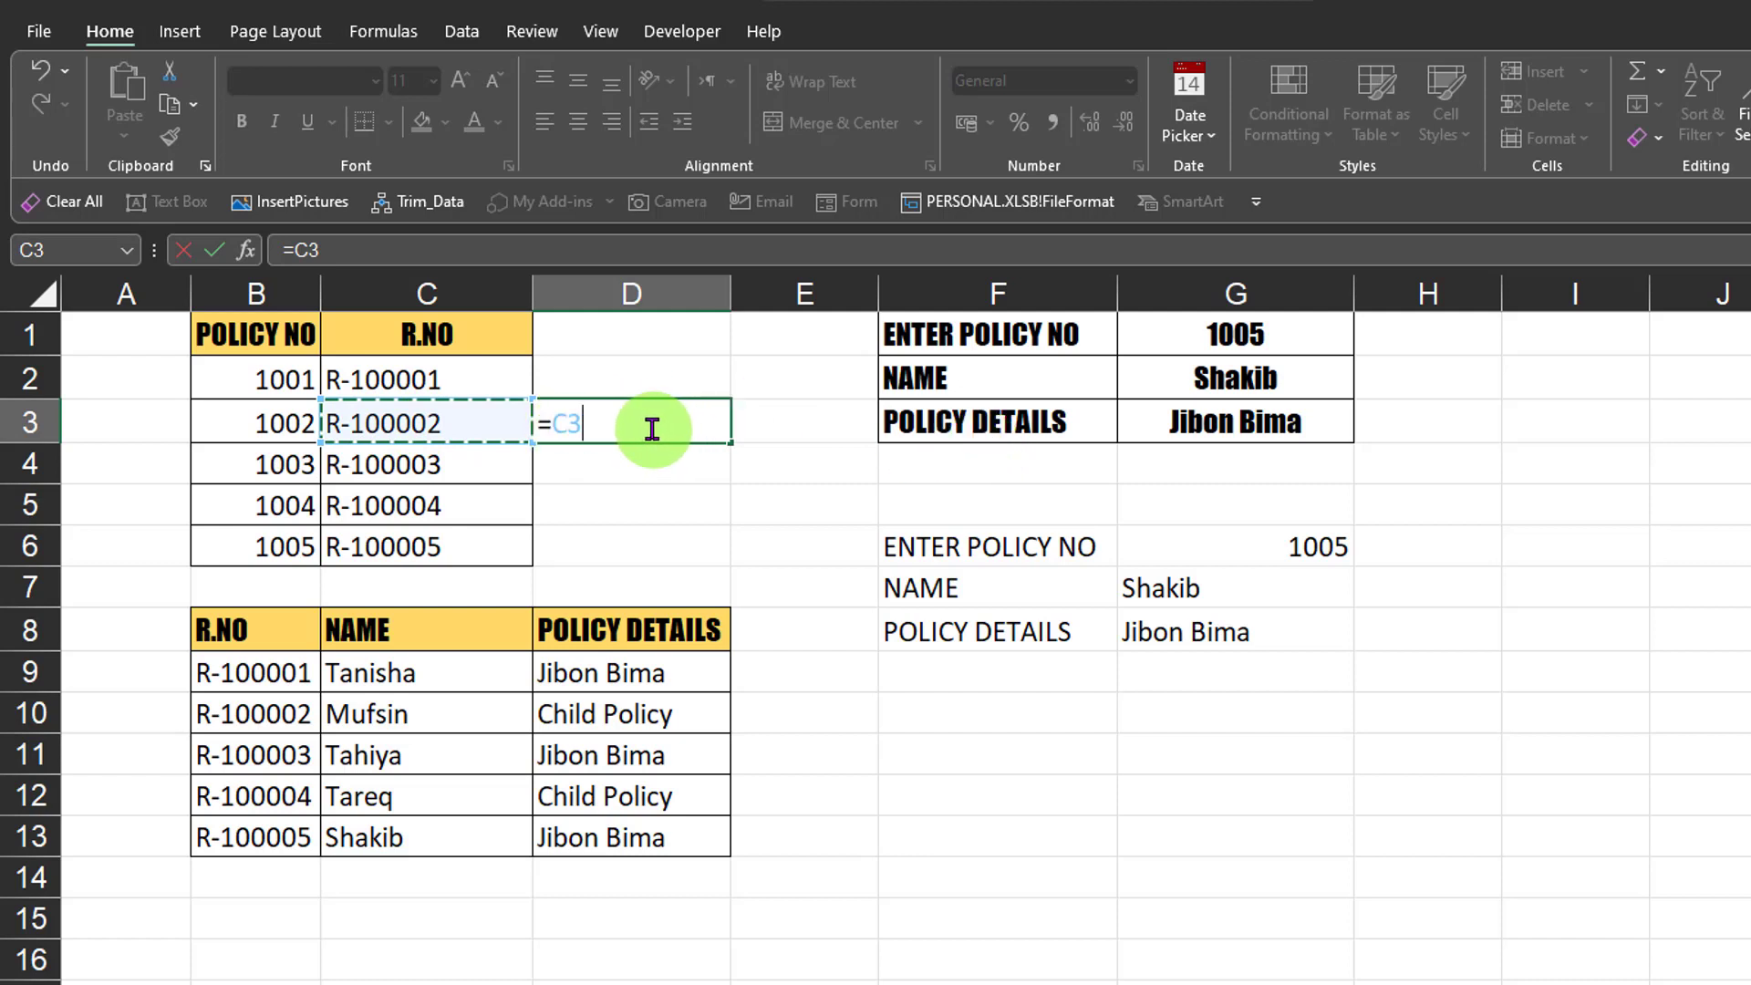
pyautogui.press('F4')
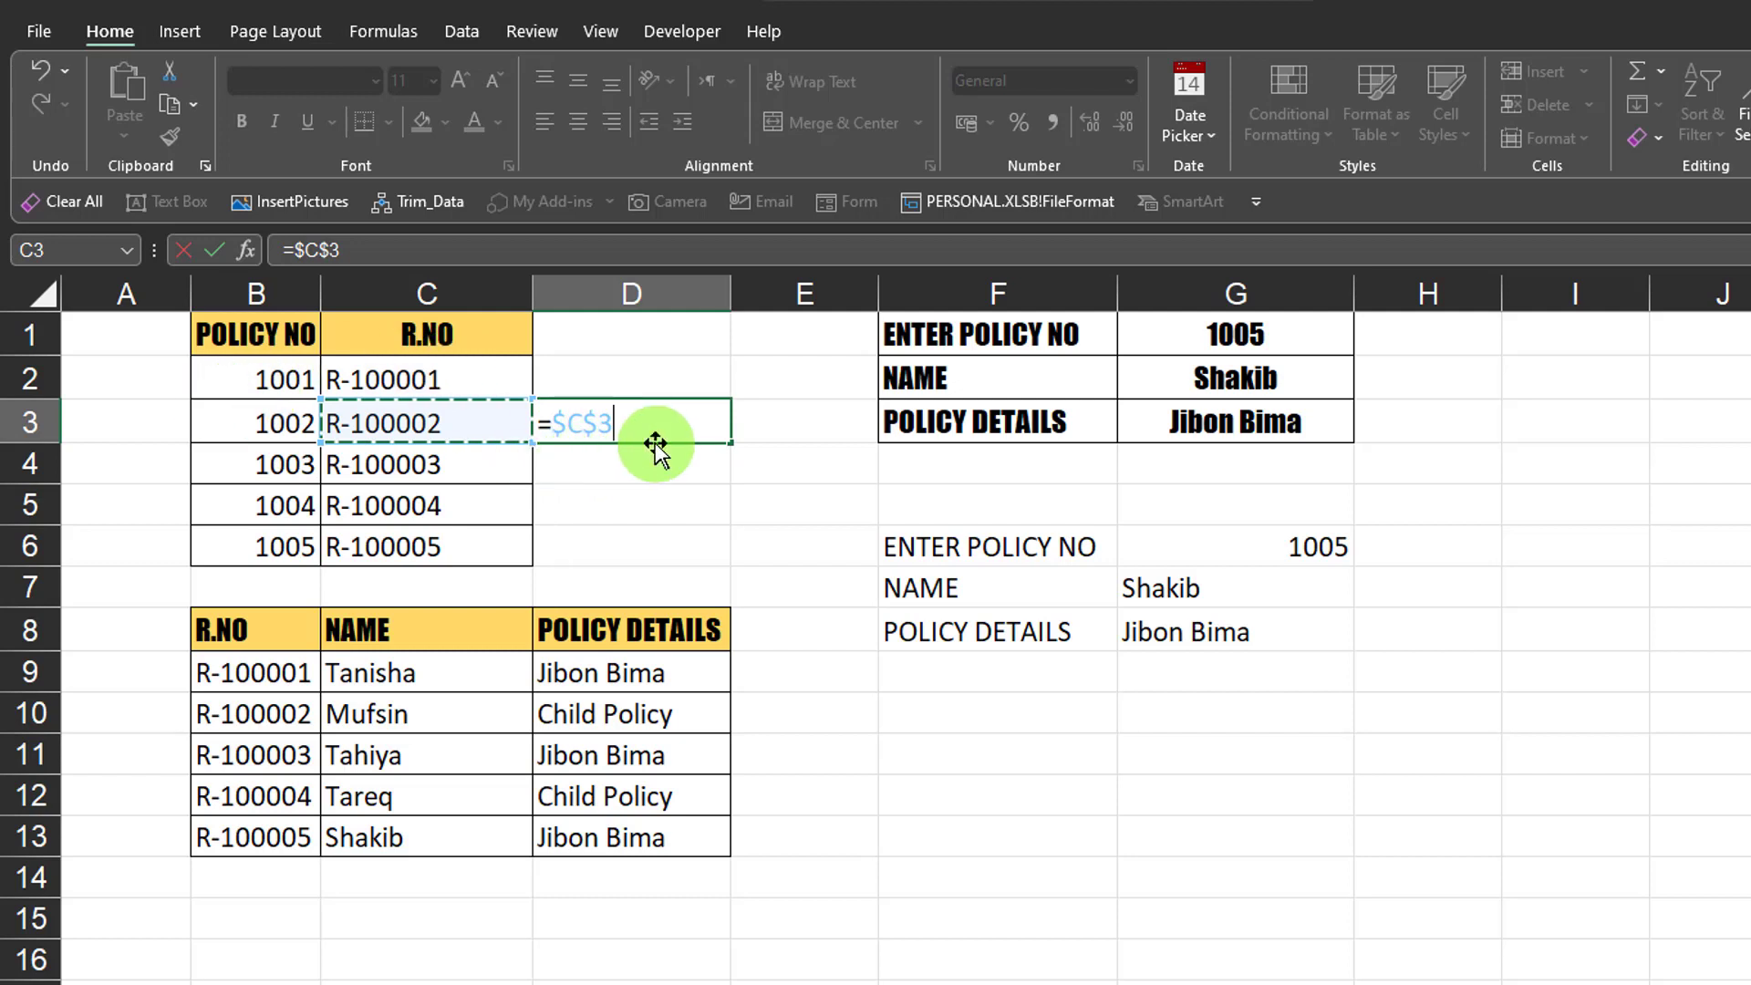
pyautogui.press('F4')
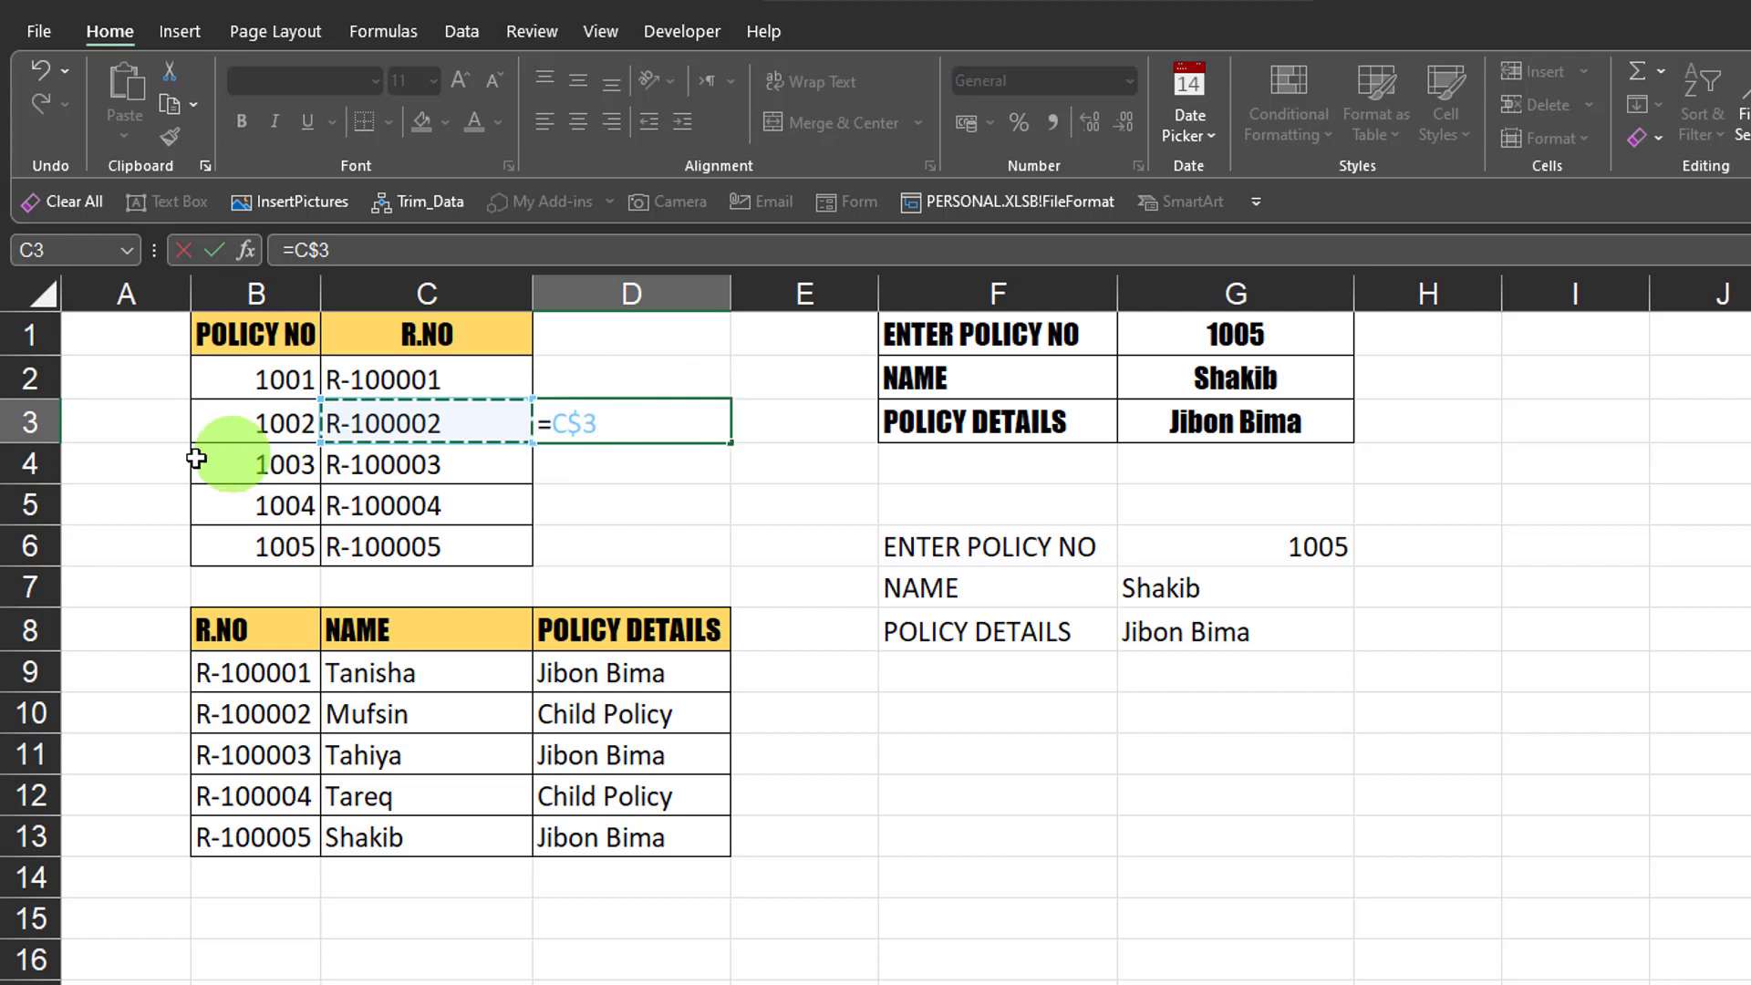
pyautogui.press('F4')
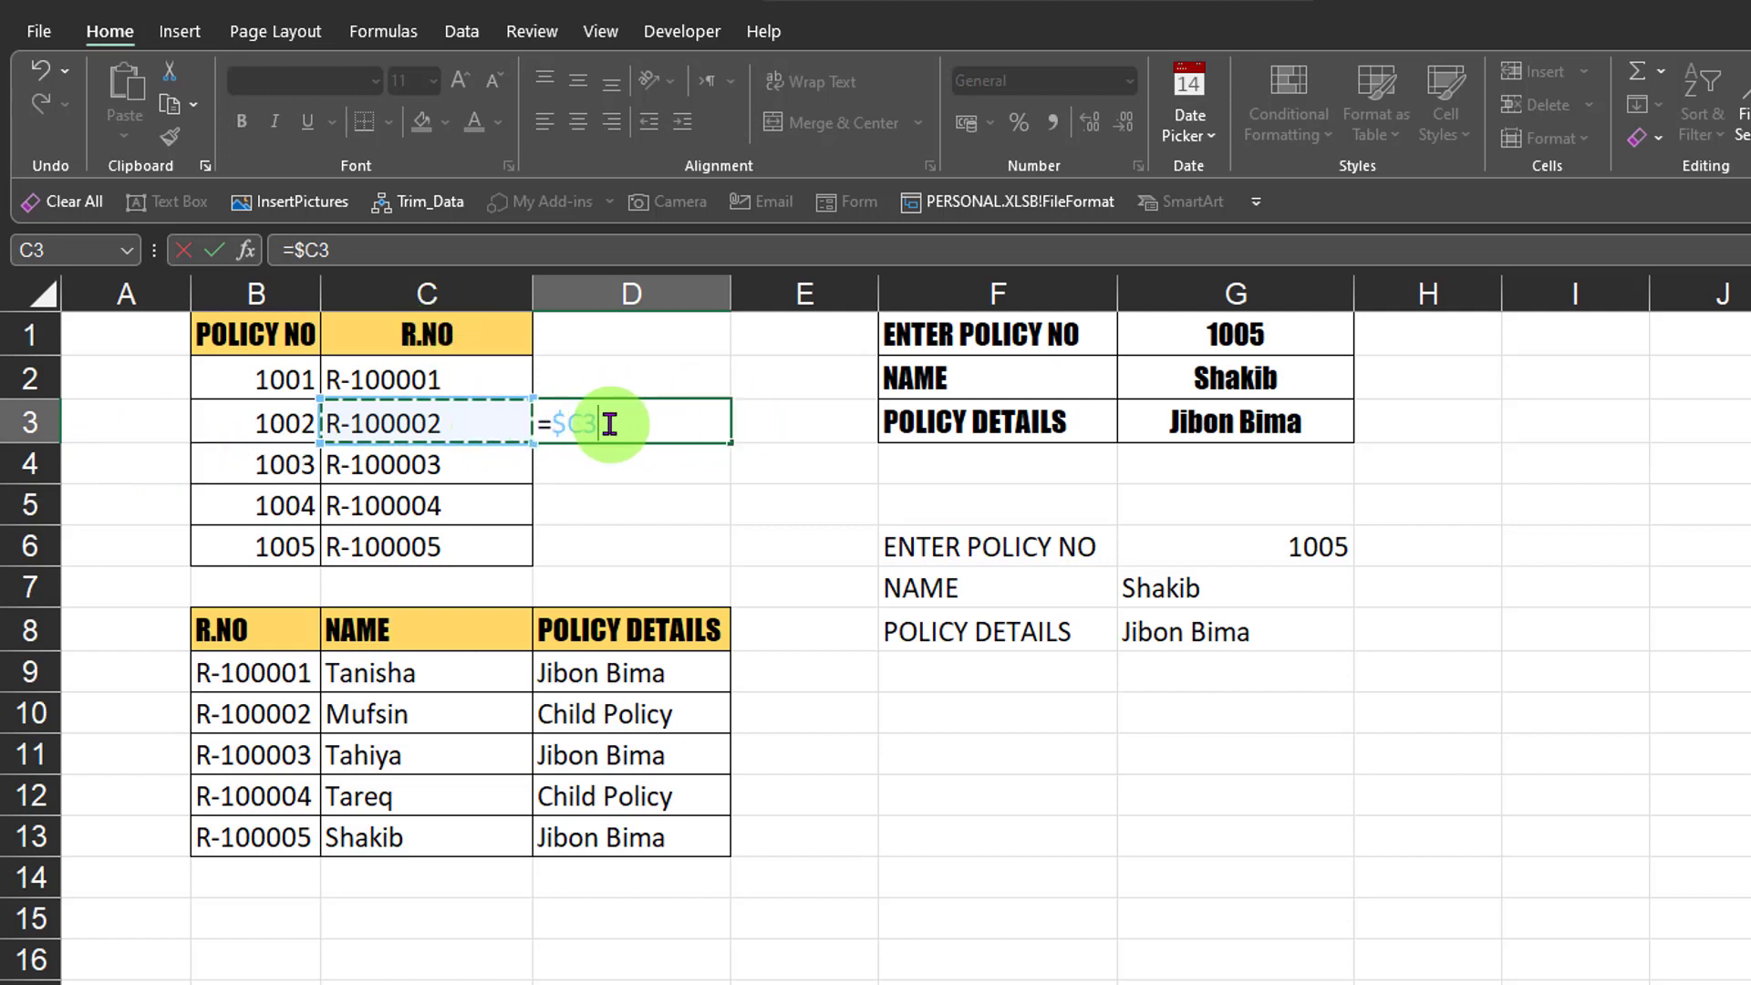
pyautogui.press('F4')
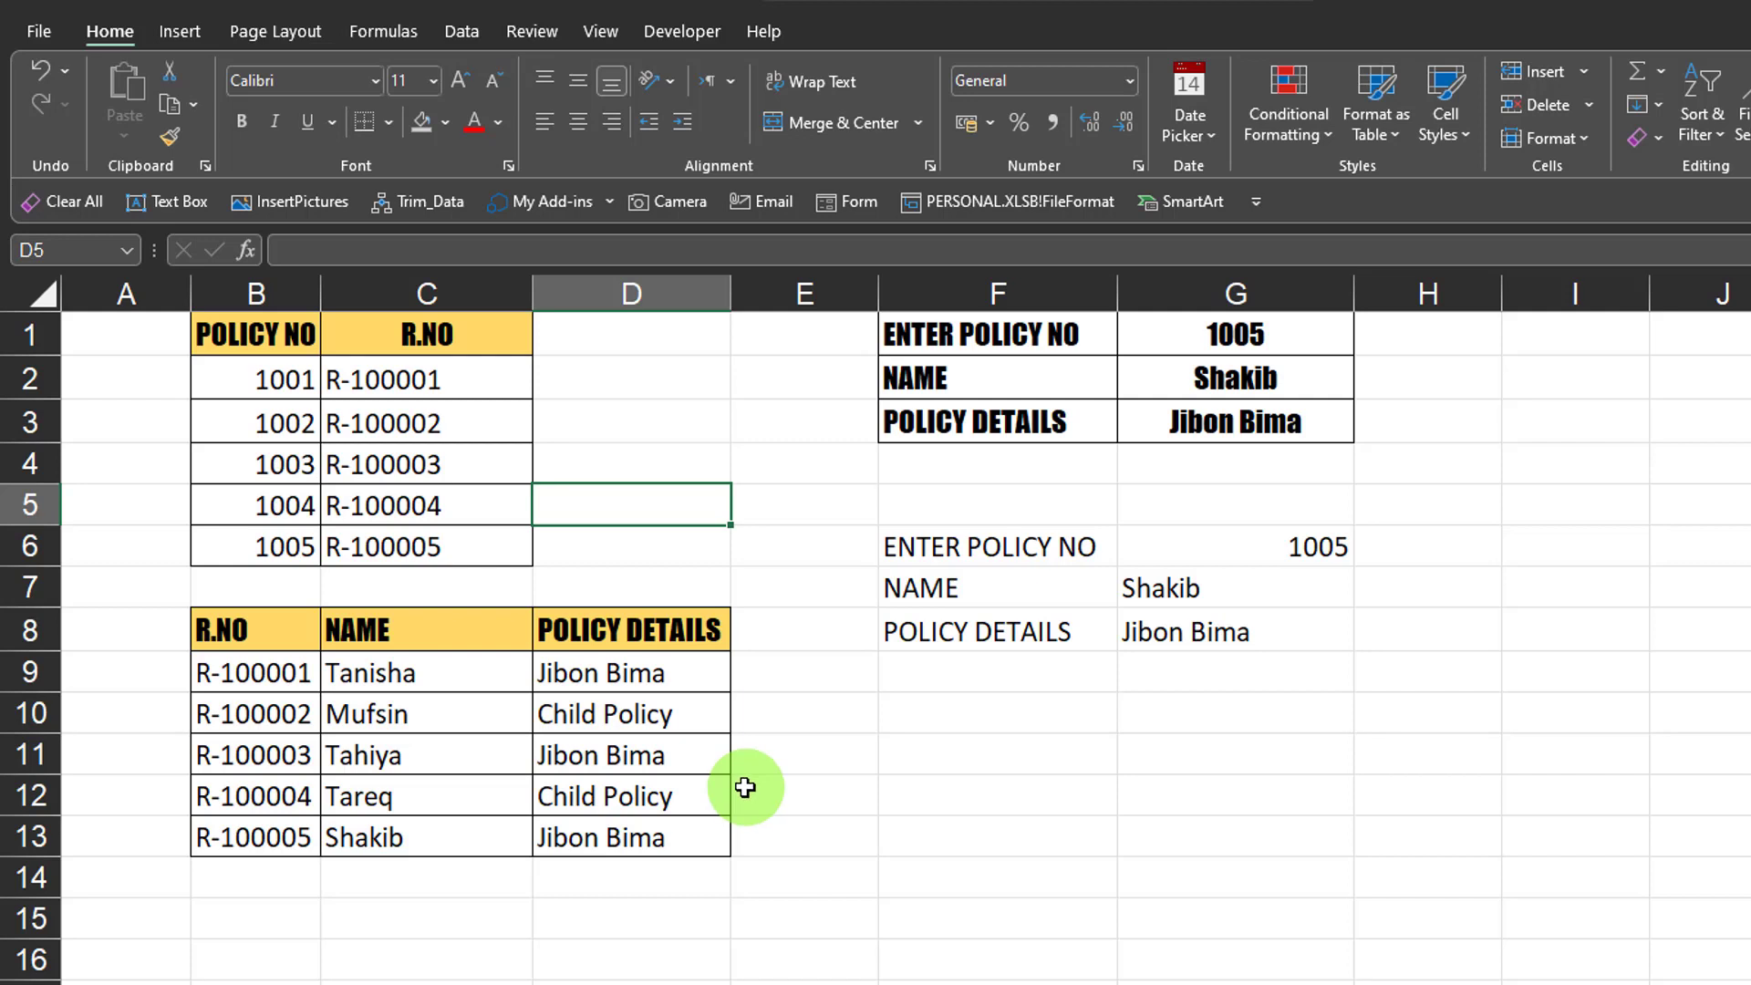
# Select the policy details table B8:D13, then edit cell C9 in place and append "fnf" to its name.
pyautogui.moveTo(224, 629); pyautogui.dragTo(606, 834)
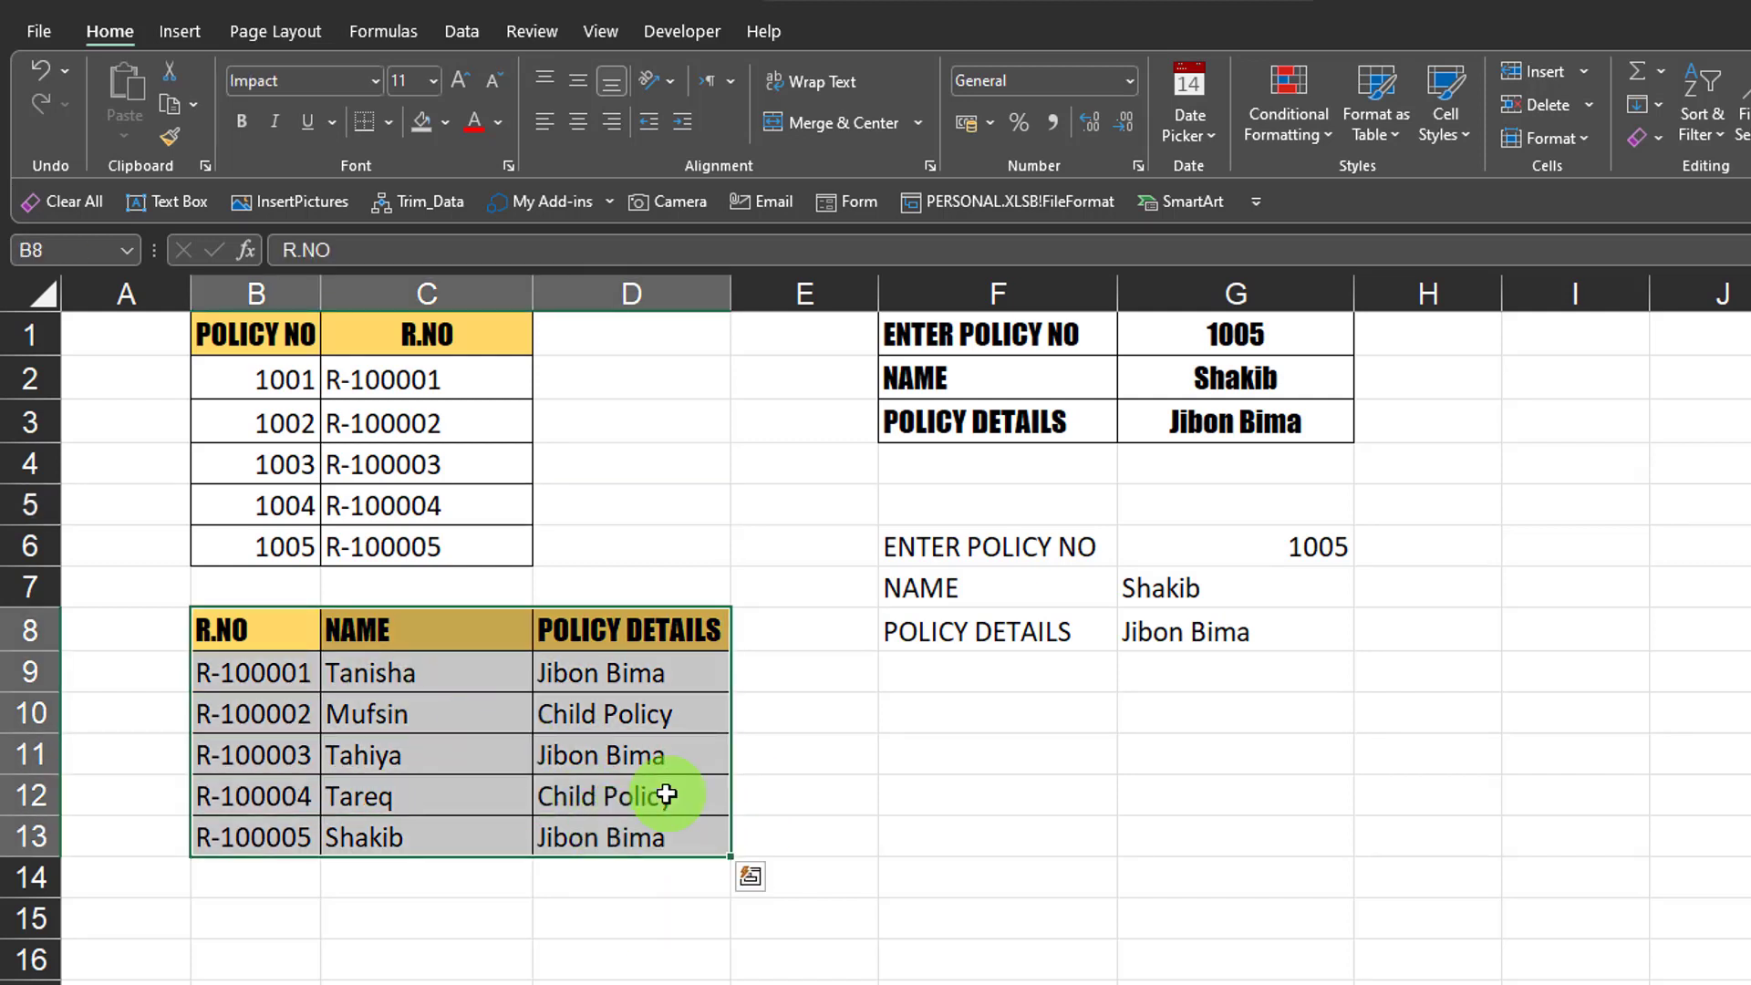
pyautogui.click(470, 673)
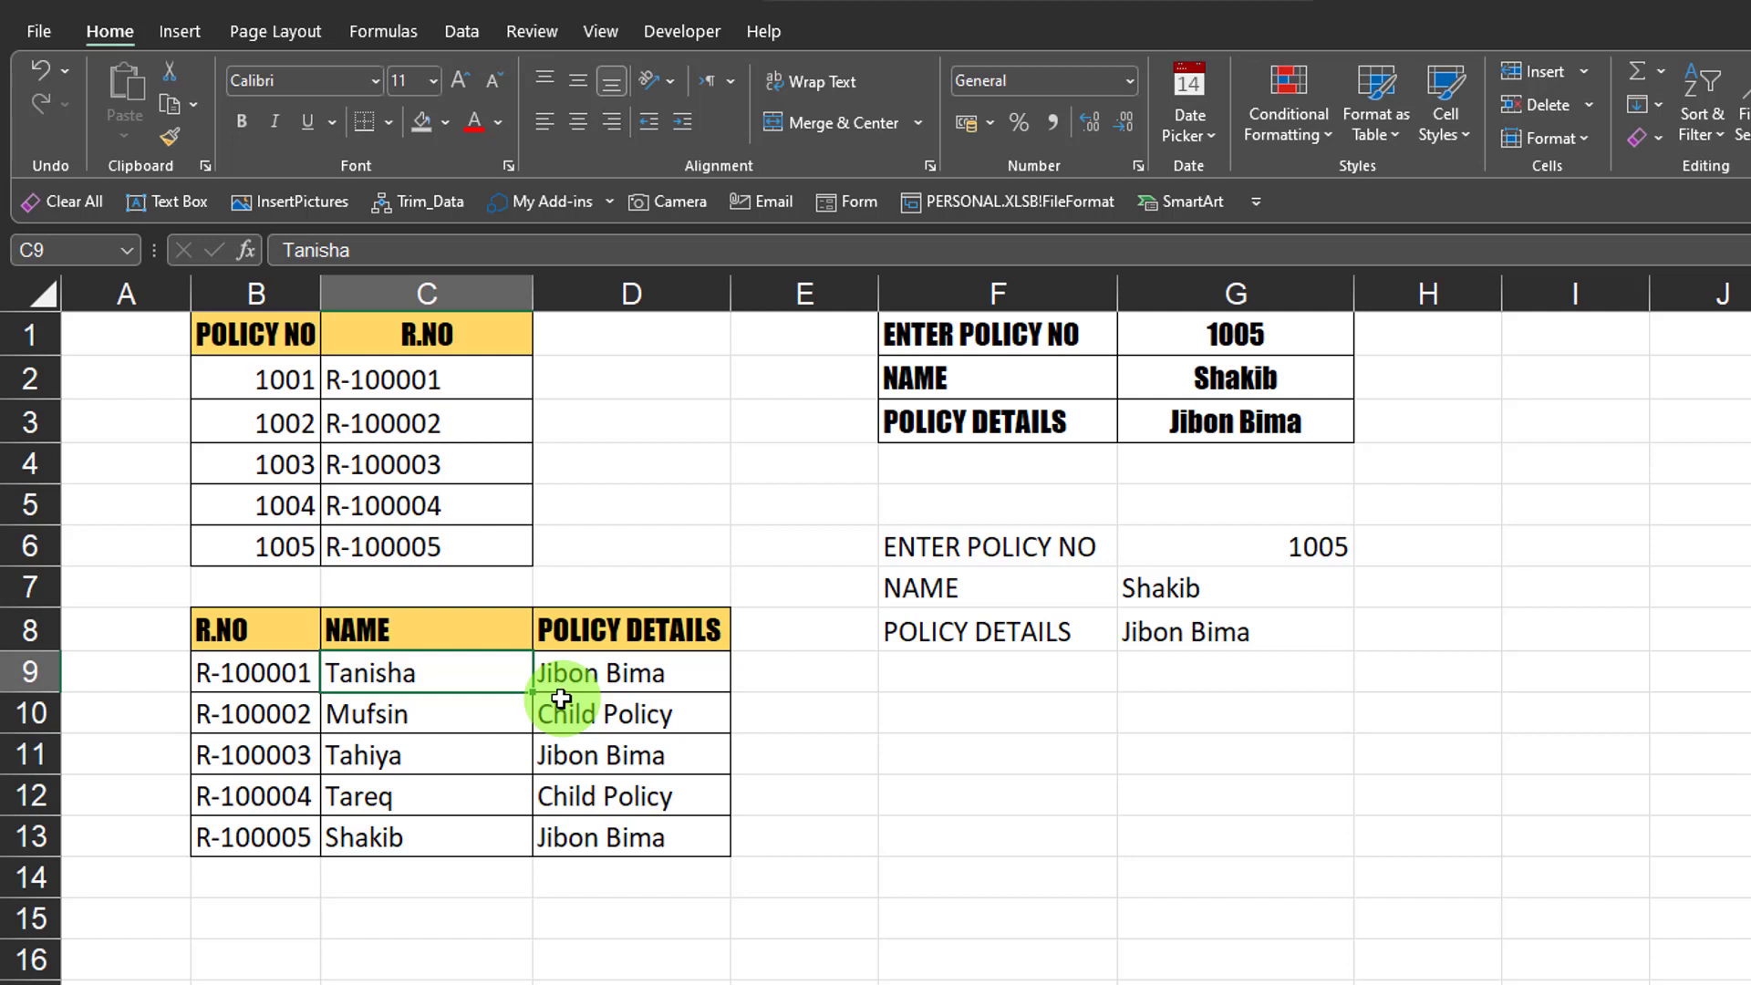
pyautogui.doubleClick(466, 685)
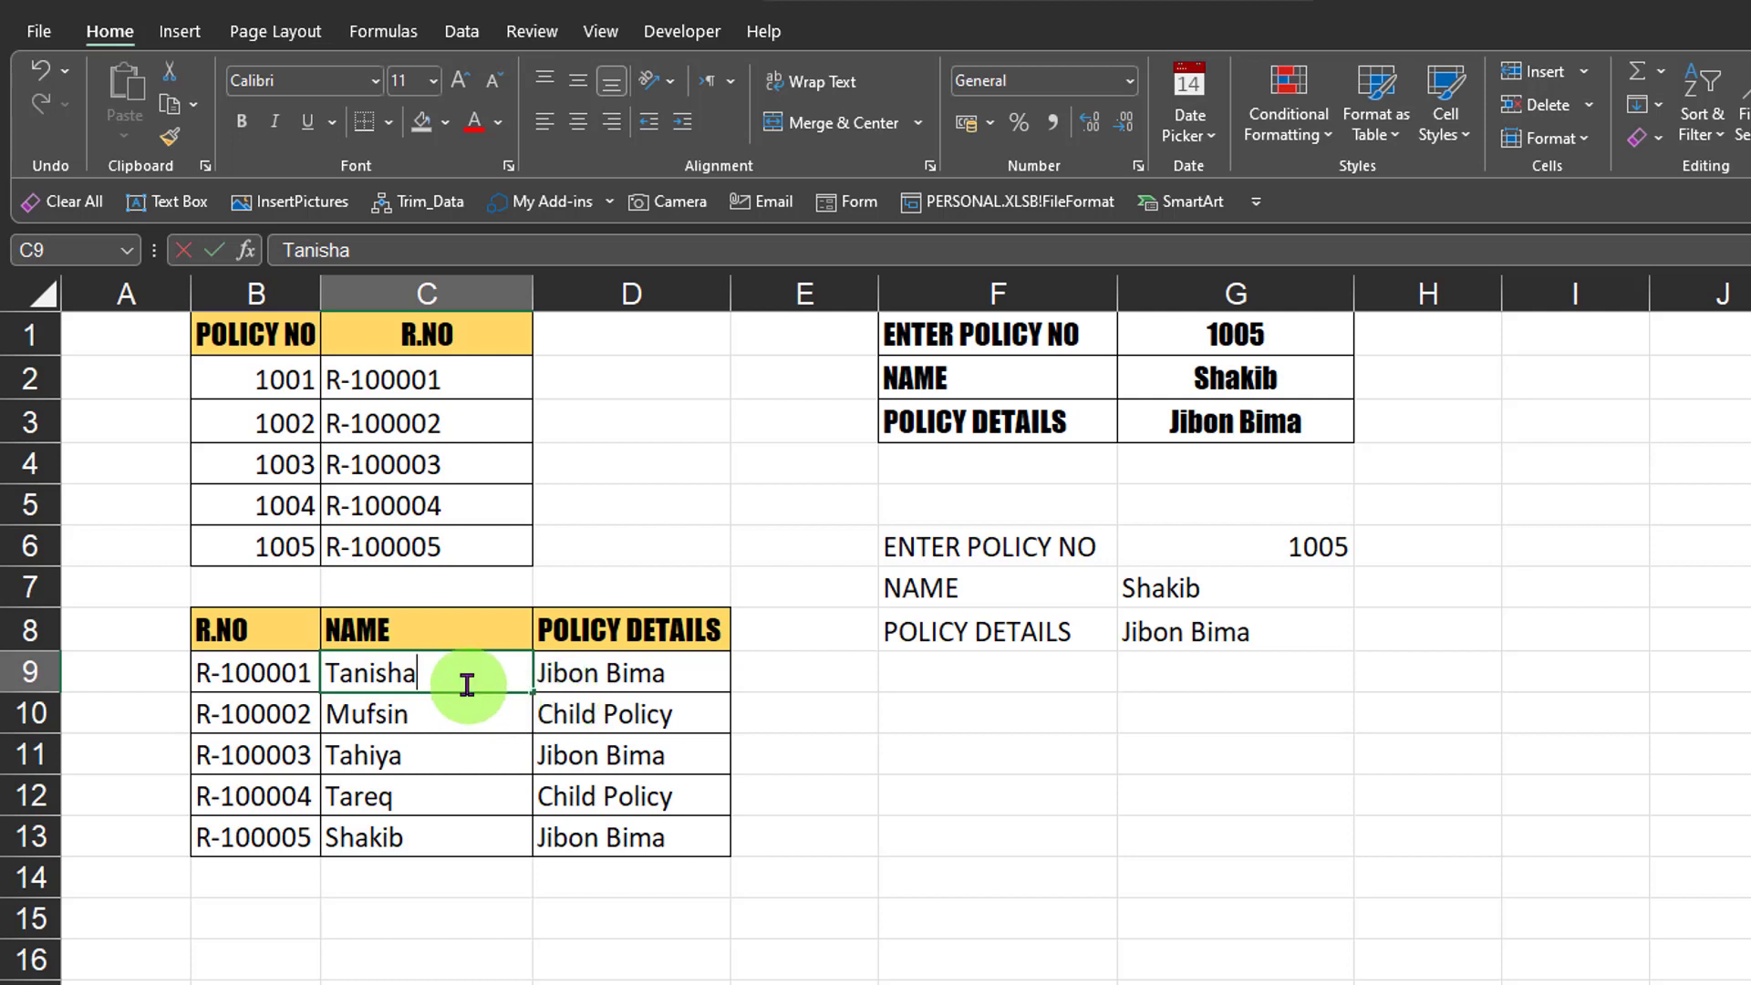
pyautogui.write('fnf')
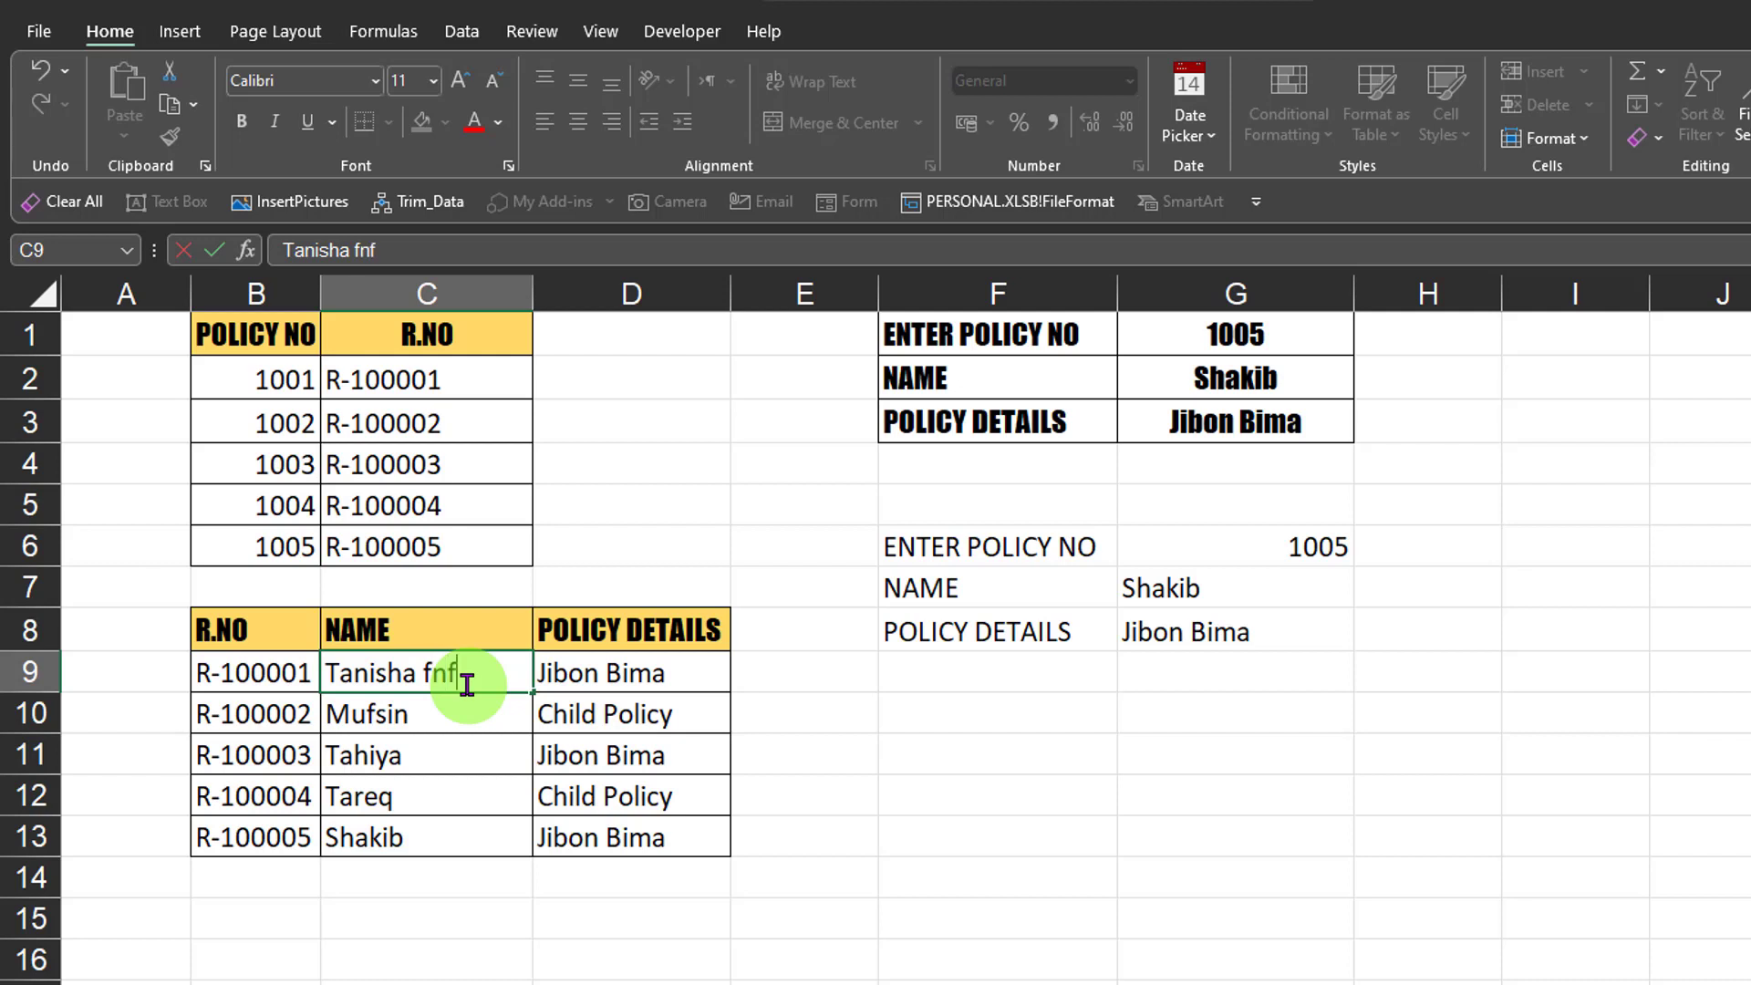
pyautogui.press('Return')
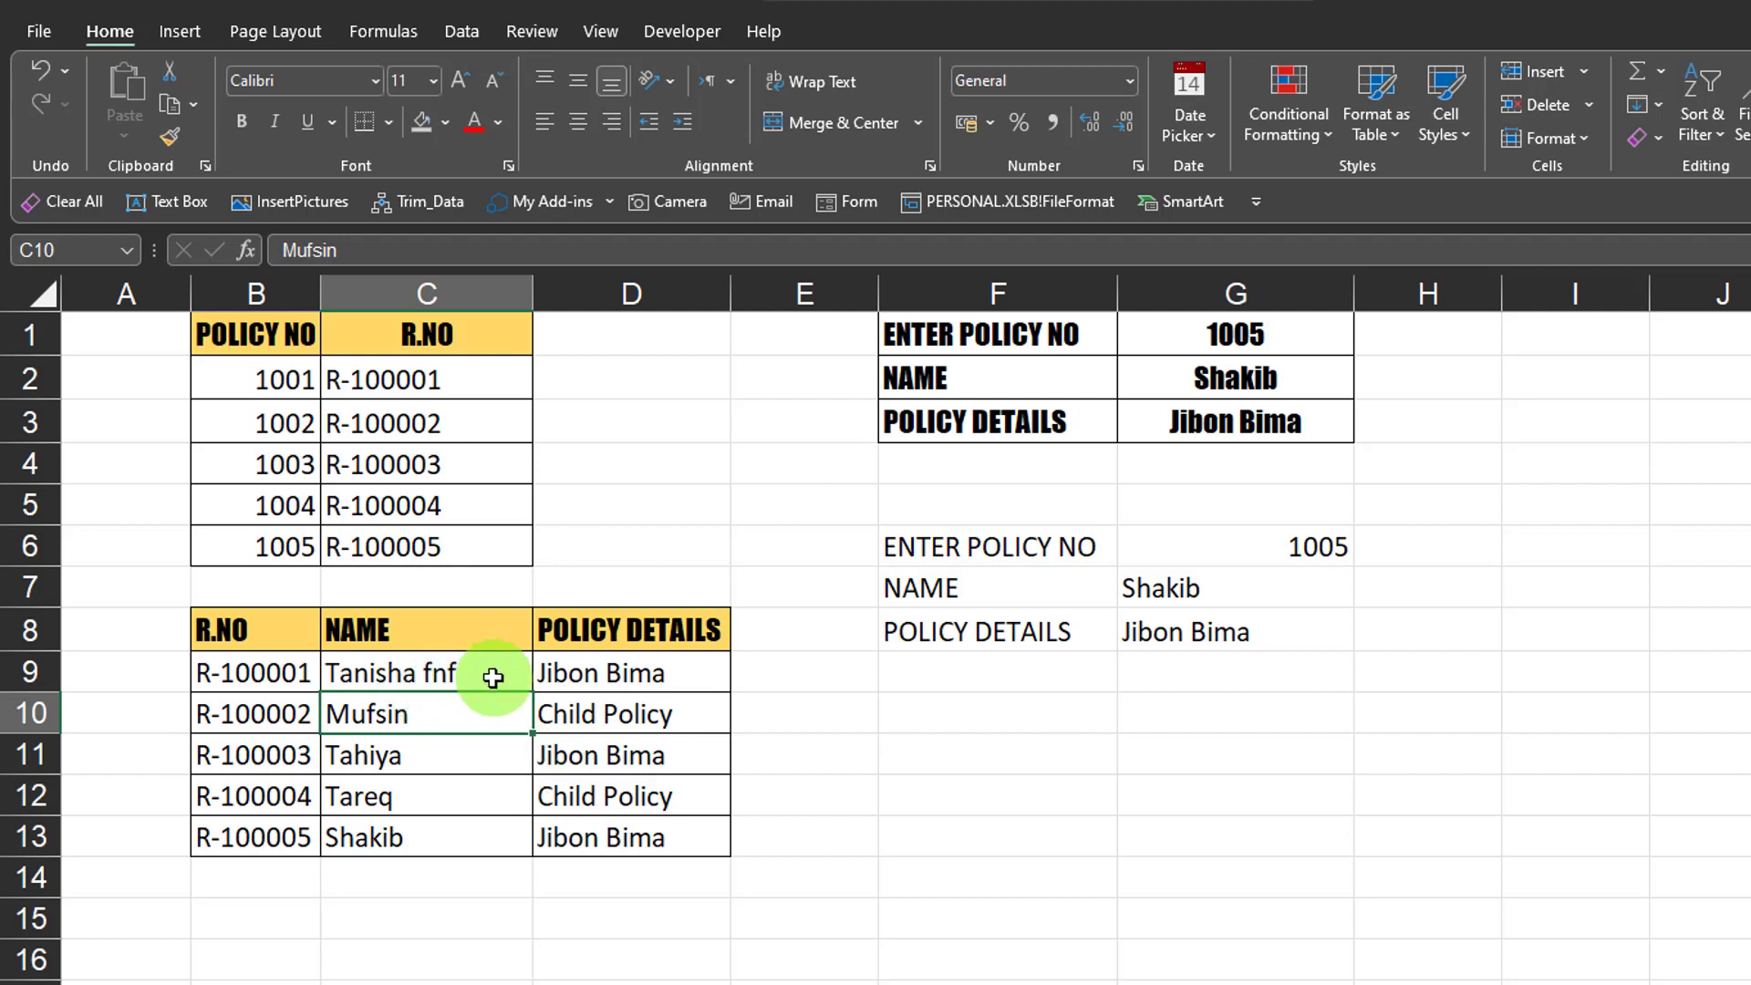
# Edit cell D11 in place and append "edjrrtkryjr" to its policy text.
pyautogui.click(602, 713)
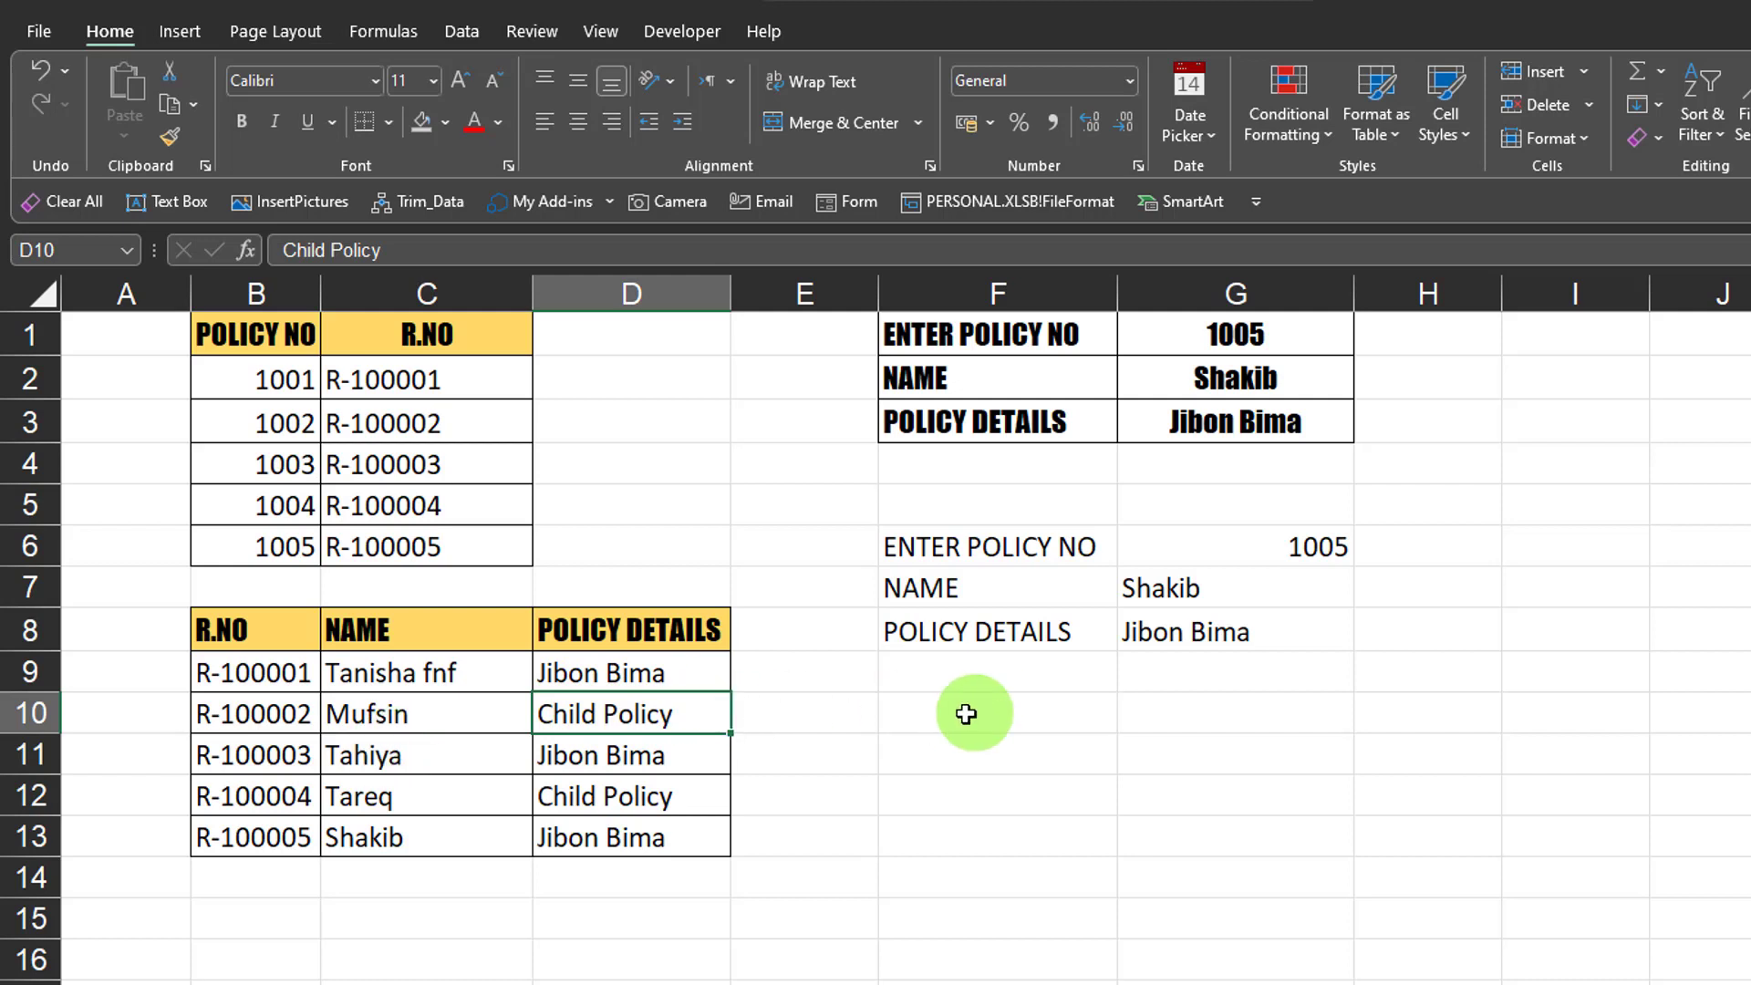
pyautogui.click(617, 757)
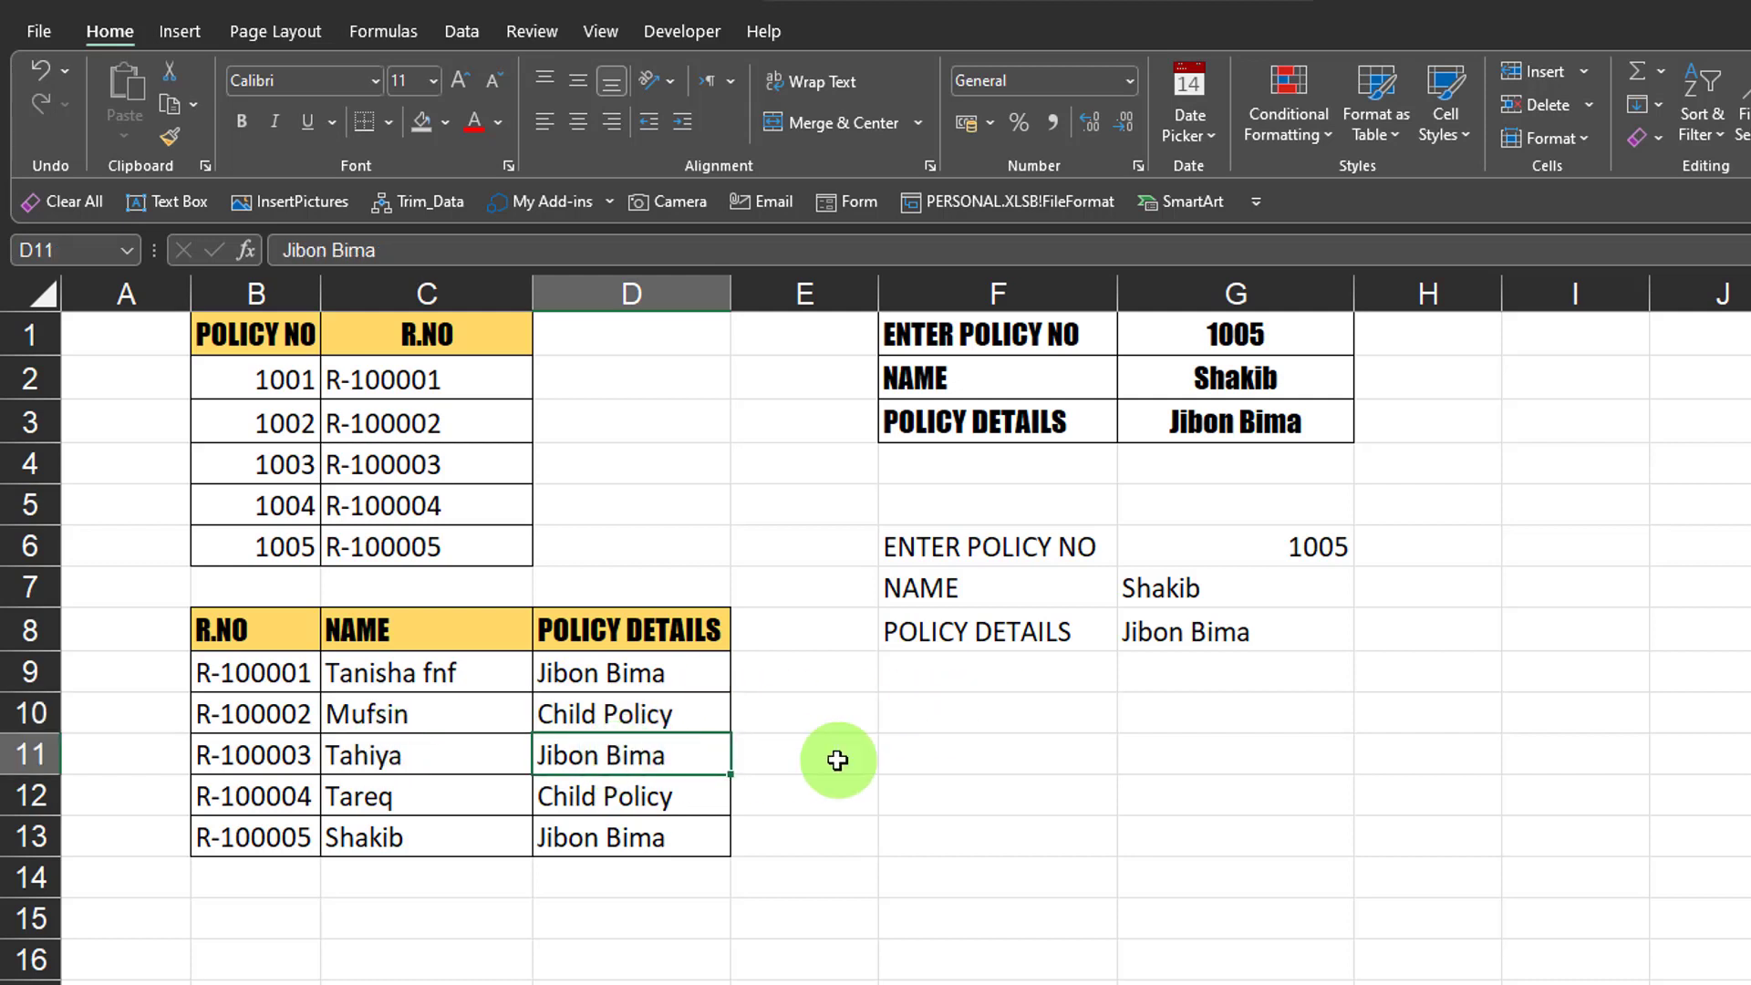
pyautogui.press('F2')
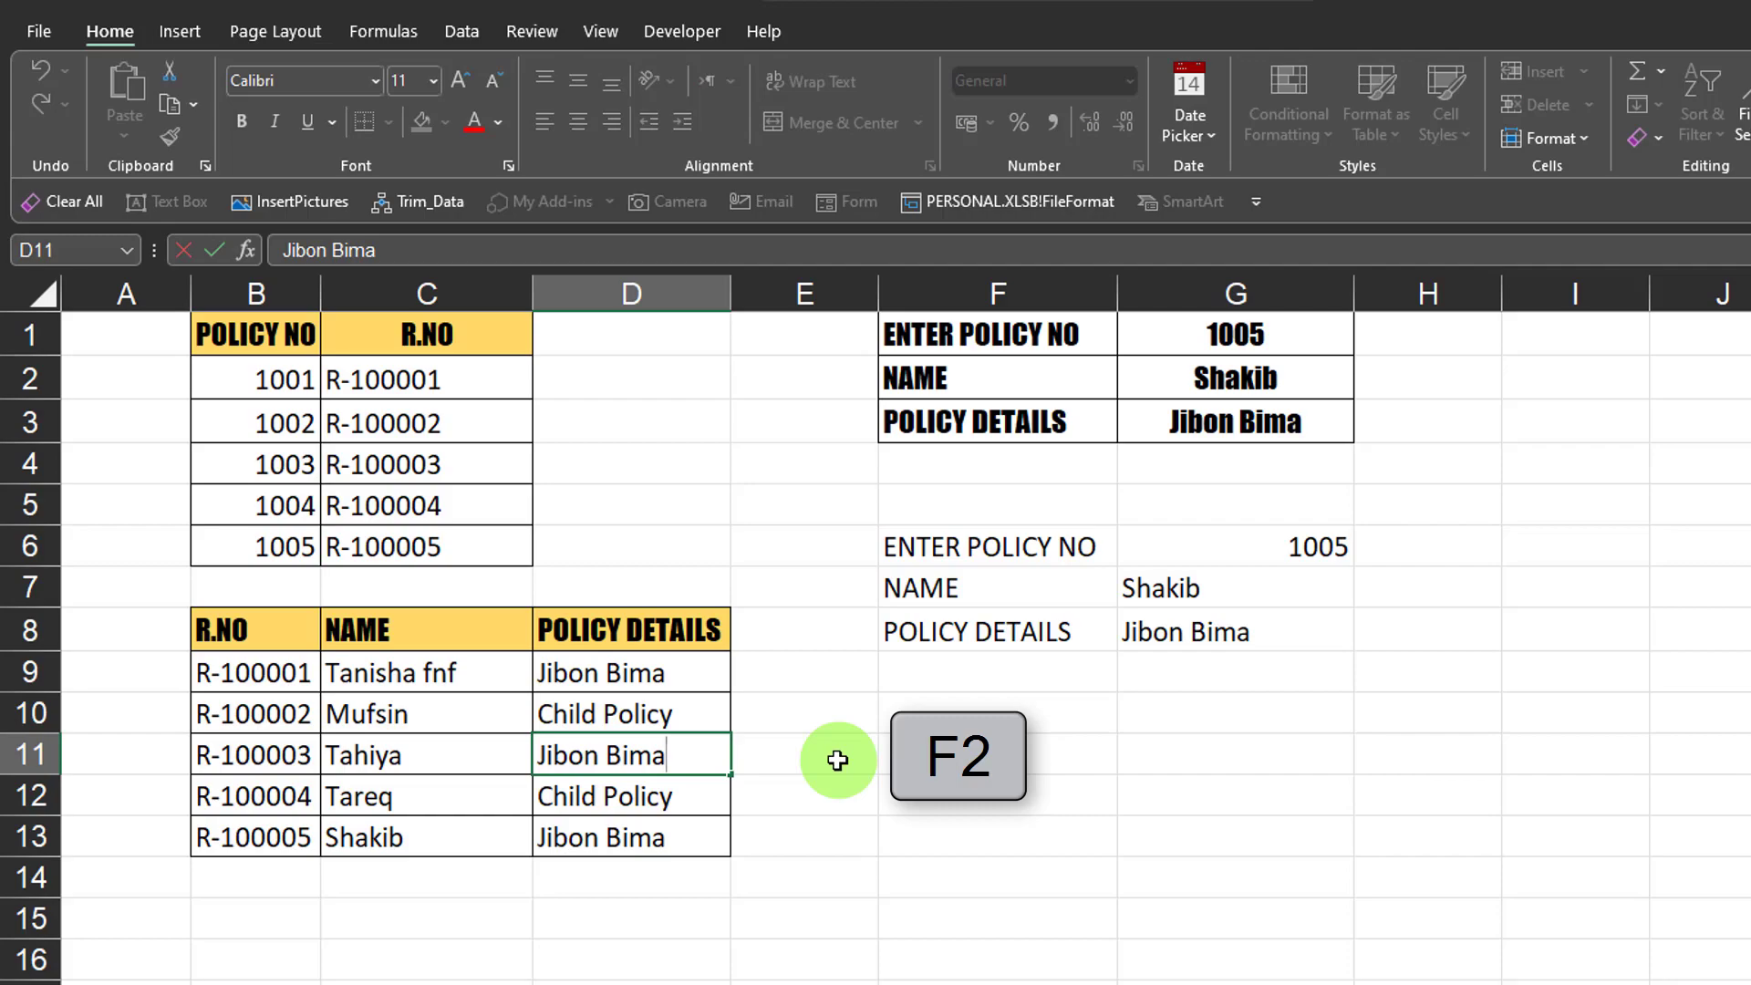
pyautogui.write('edjrrtkryjr')
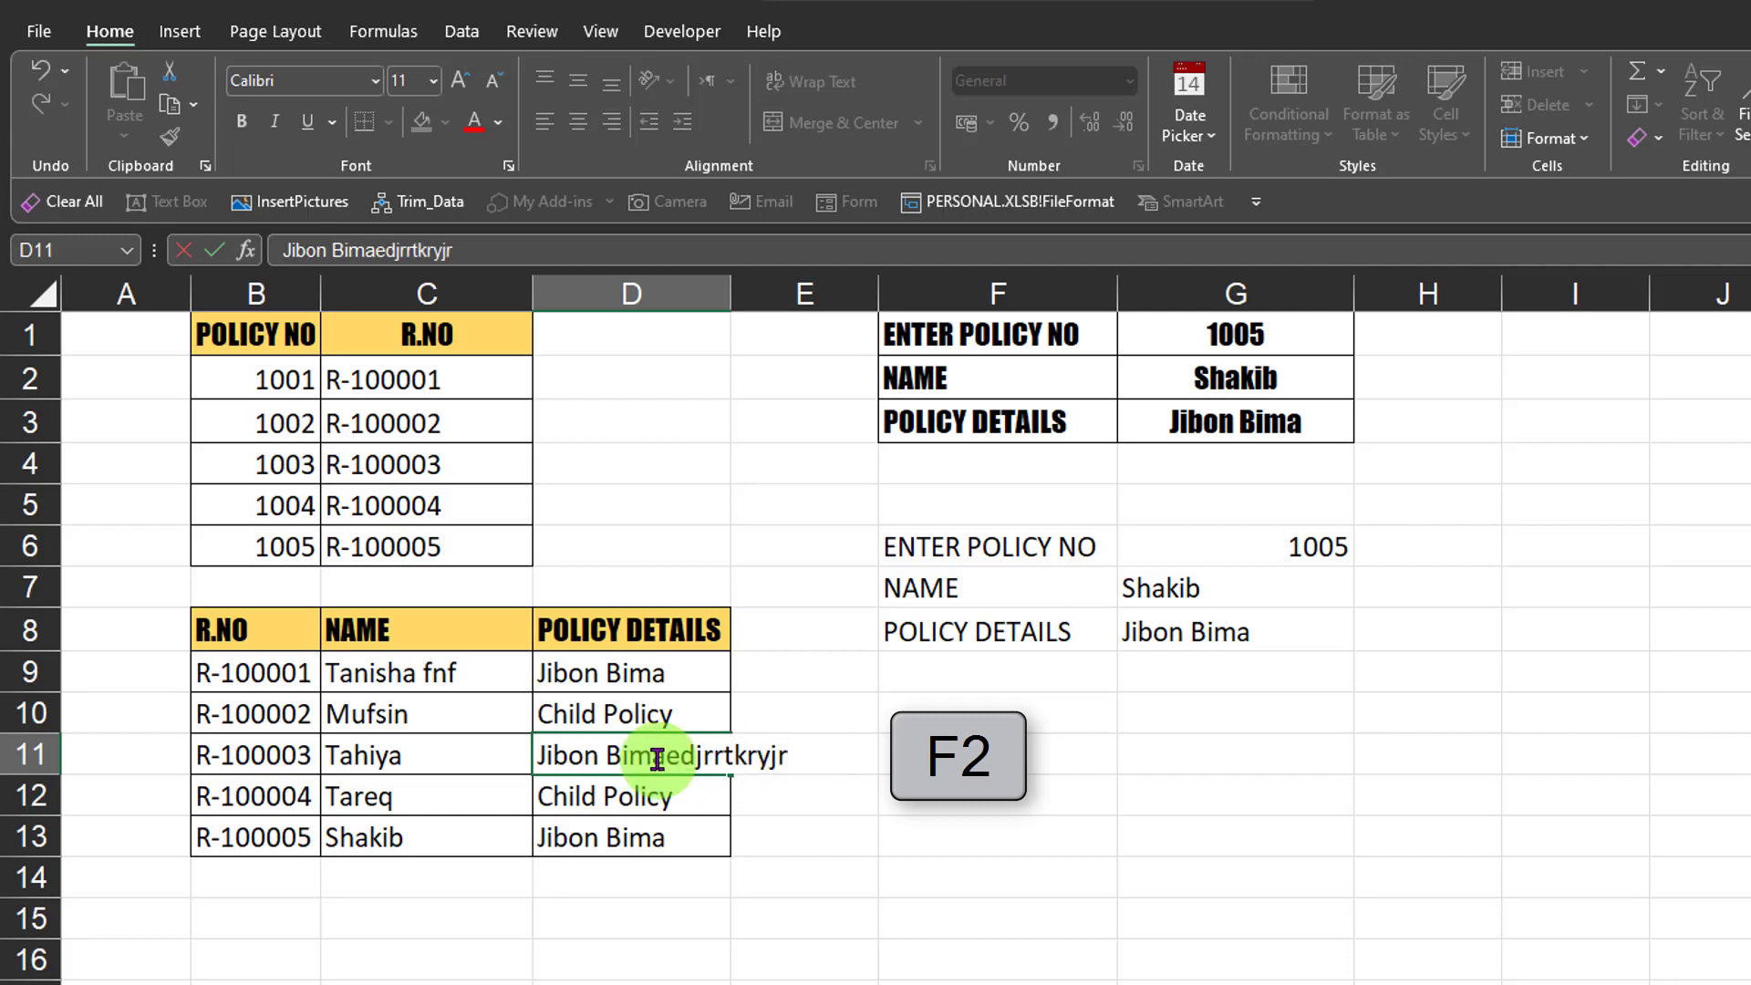
pyautogui.click(680, 756)
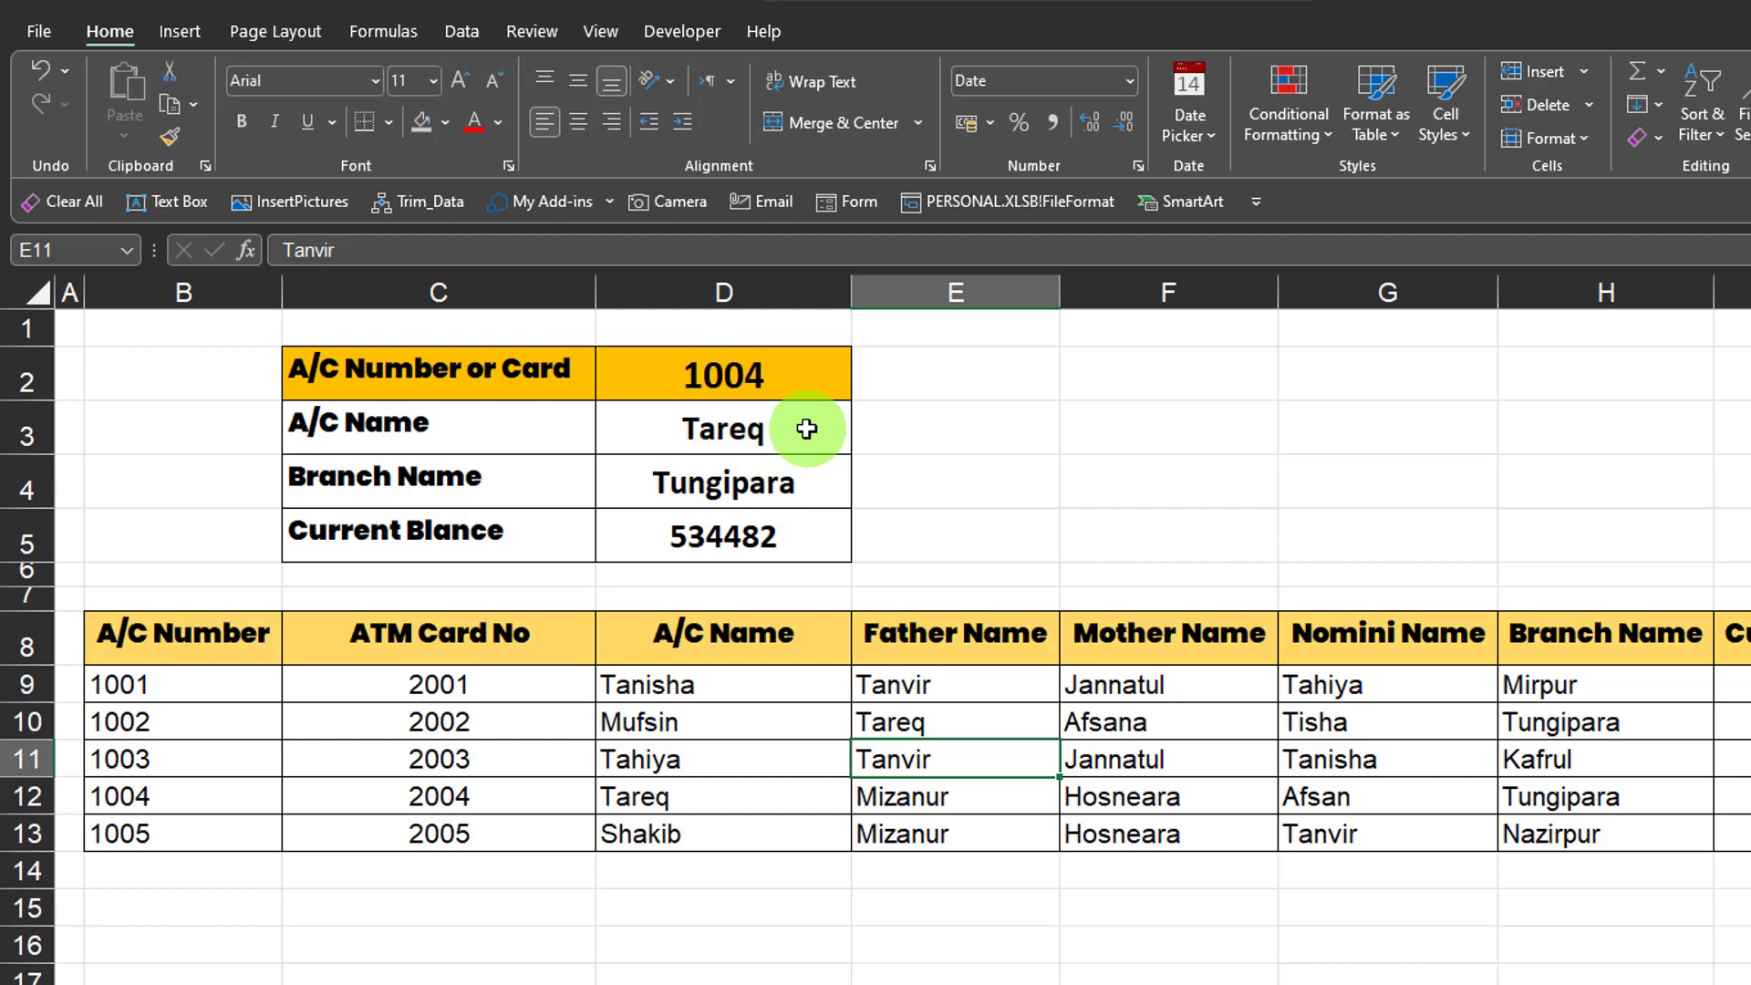
# Open the A/C Name formula in D3 for in-cell editing and highlight its first VLOOKUP and its nested IFERROR part.
pyautogui.click(793, 429)
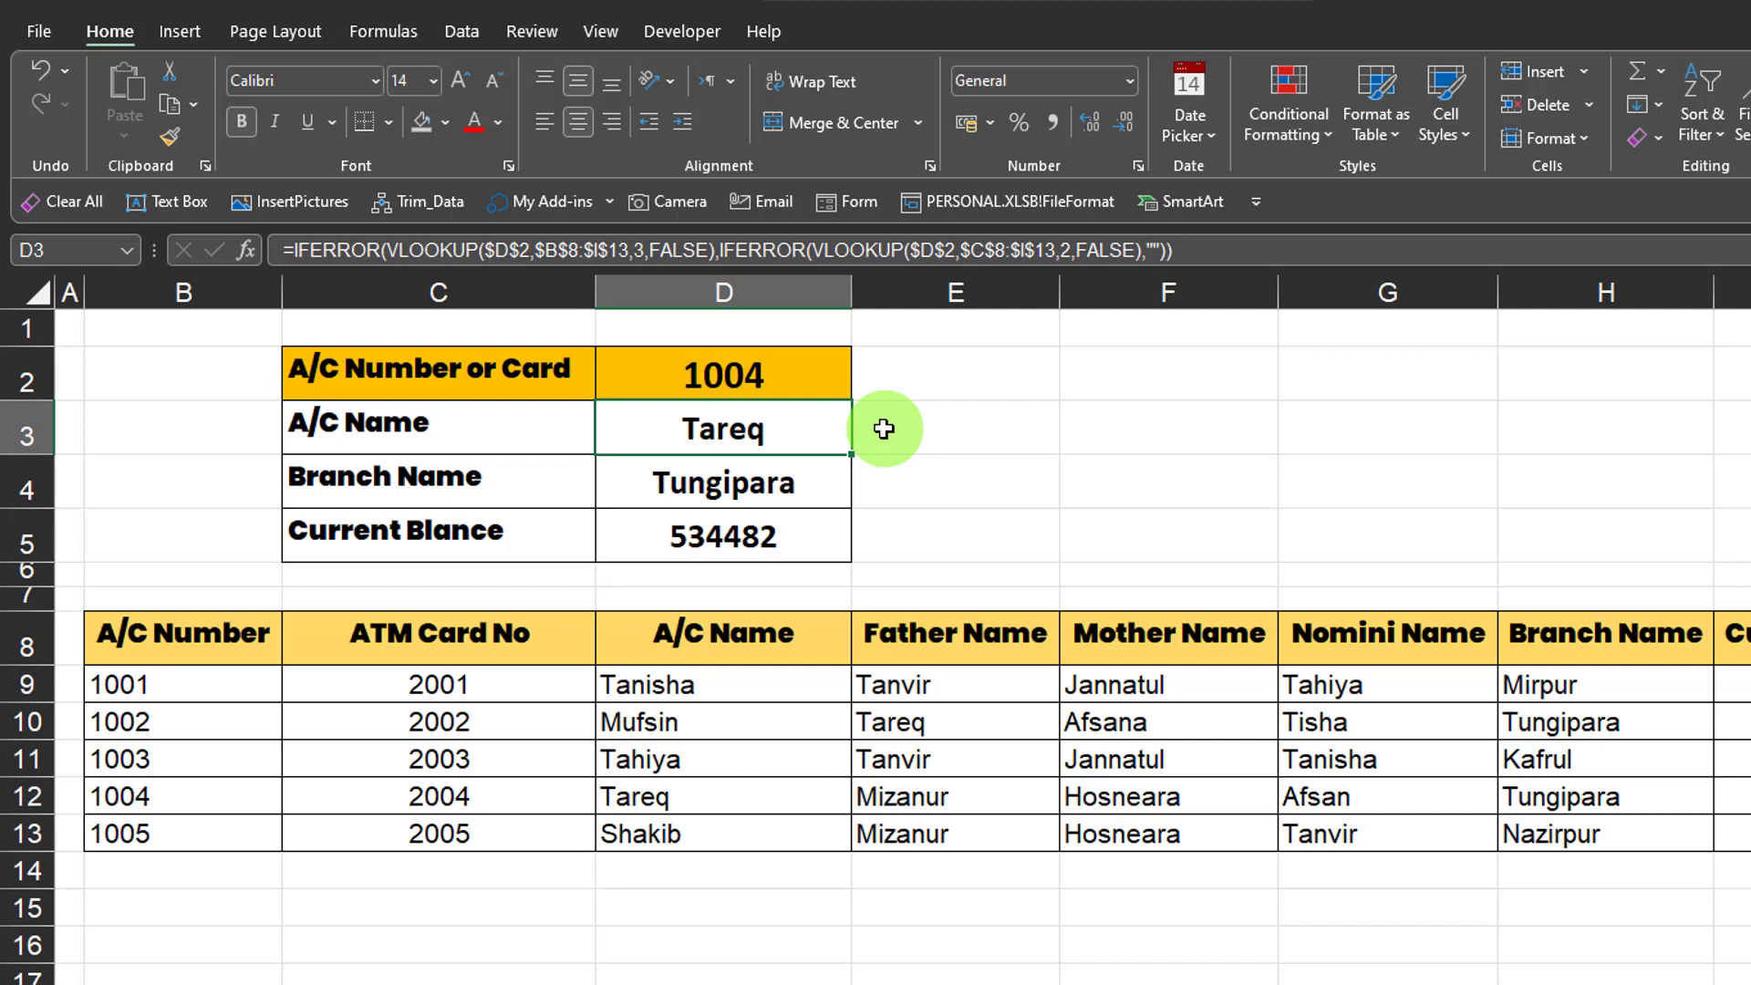
pyautogui.doubleClick(752, 432)
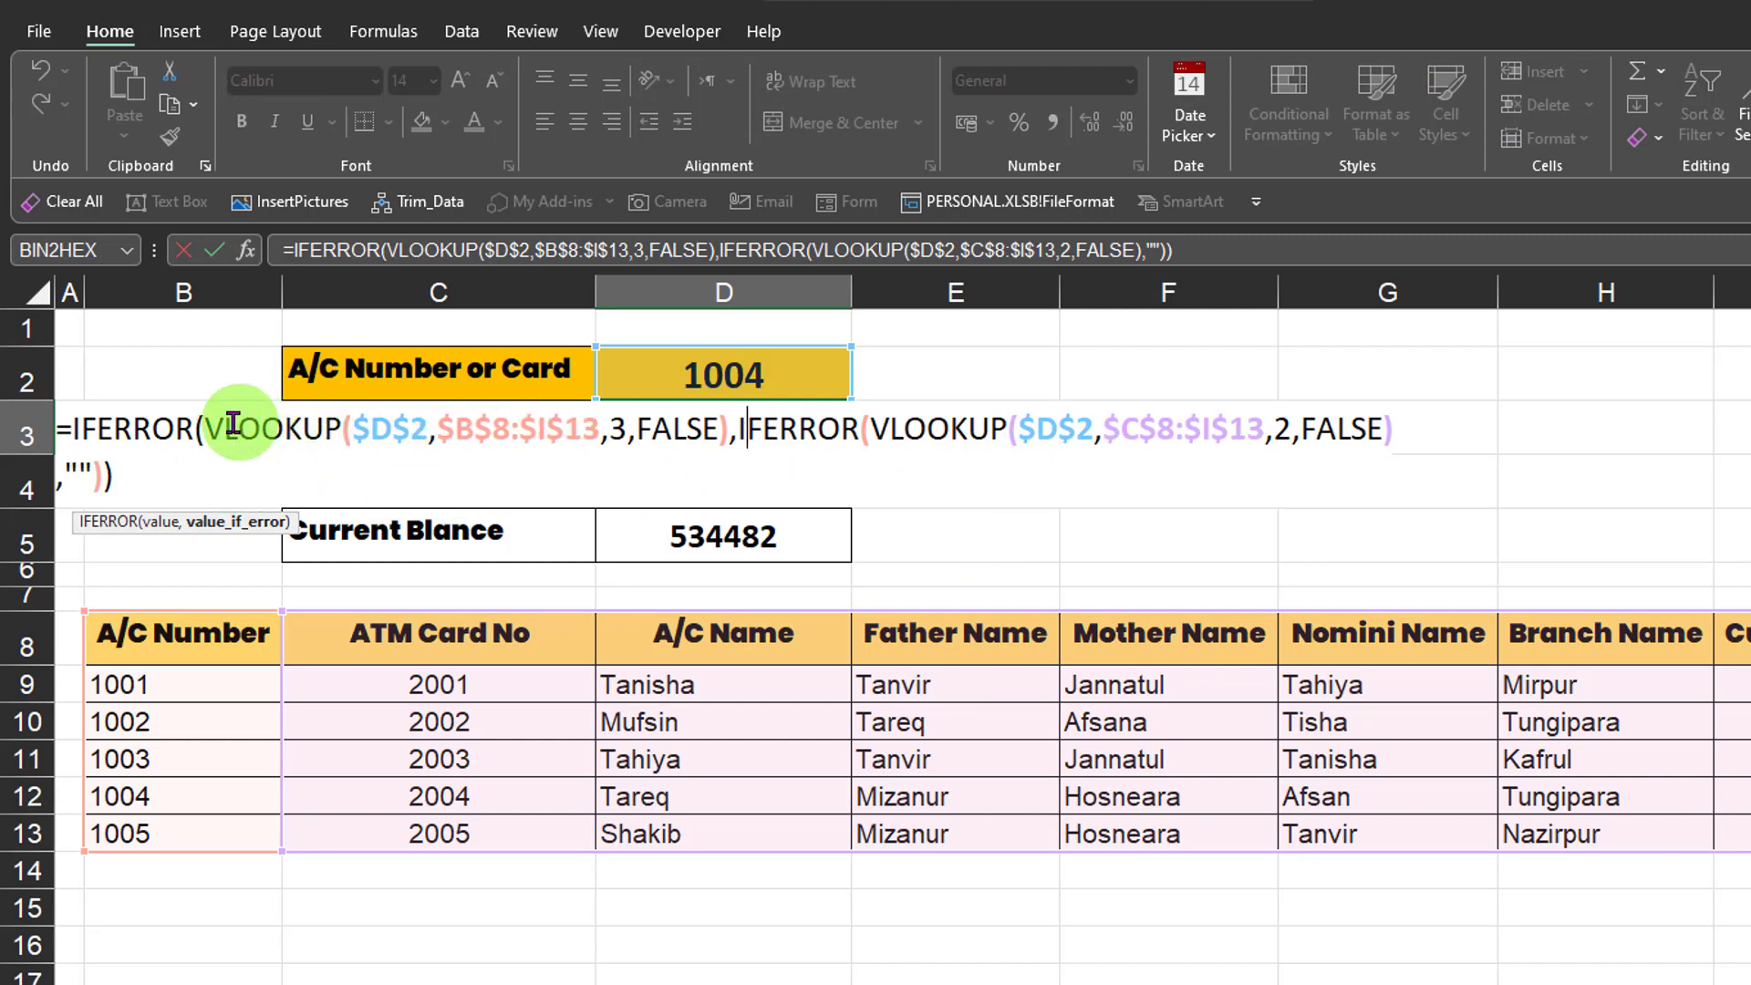
pyautogui.moveTo(203, 426); pyautogui.dragTo(598, 423)
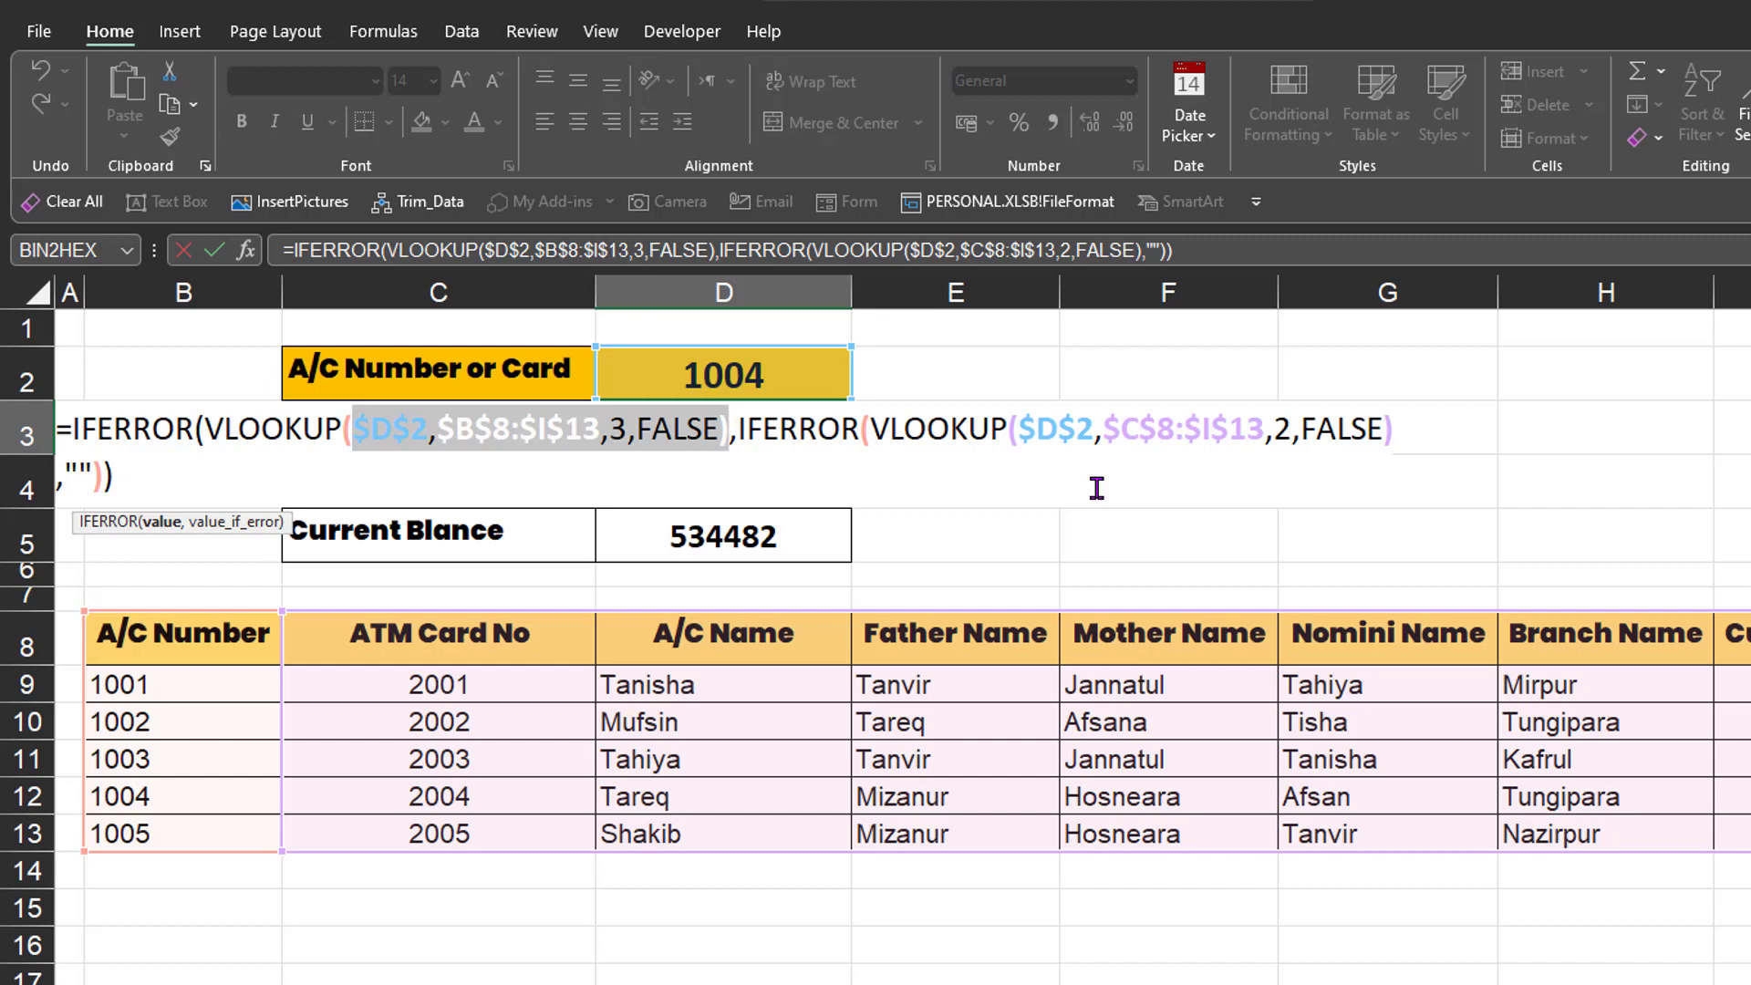
pyautogui.moveTo(735, 429); pyautogui.dragTo(705, 426)
pyautogui.click(498, 467)
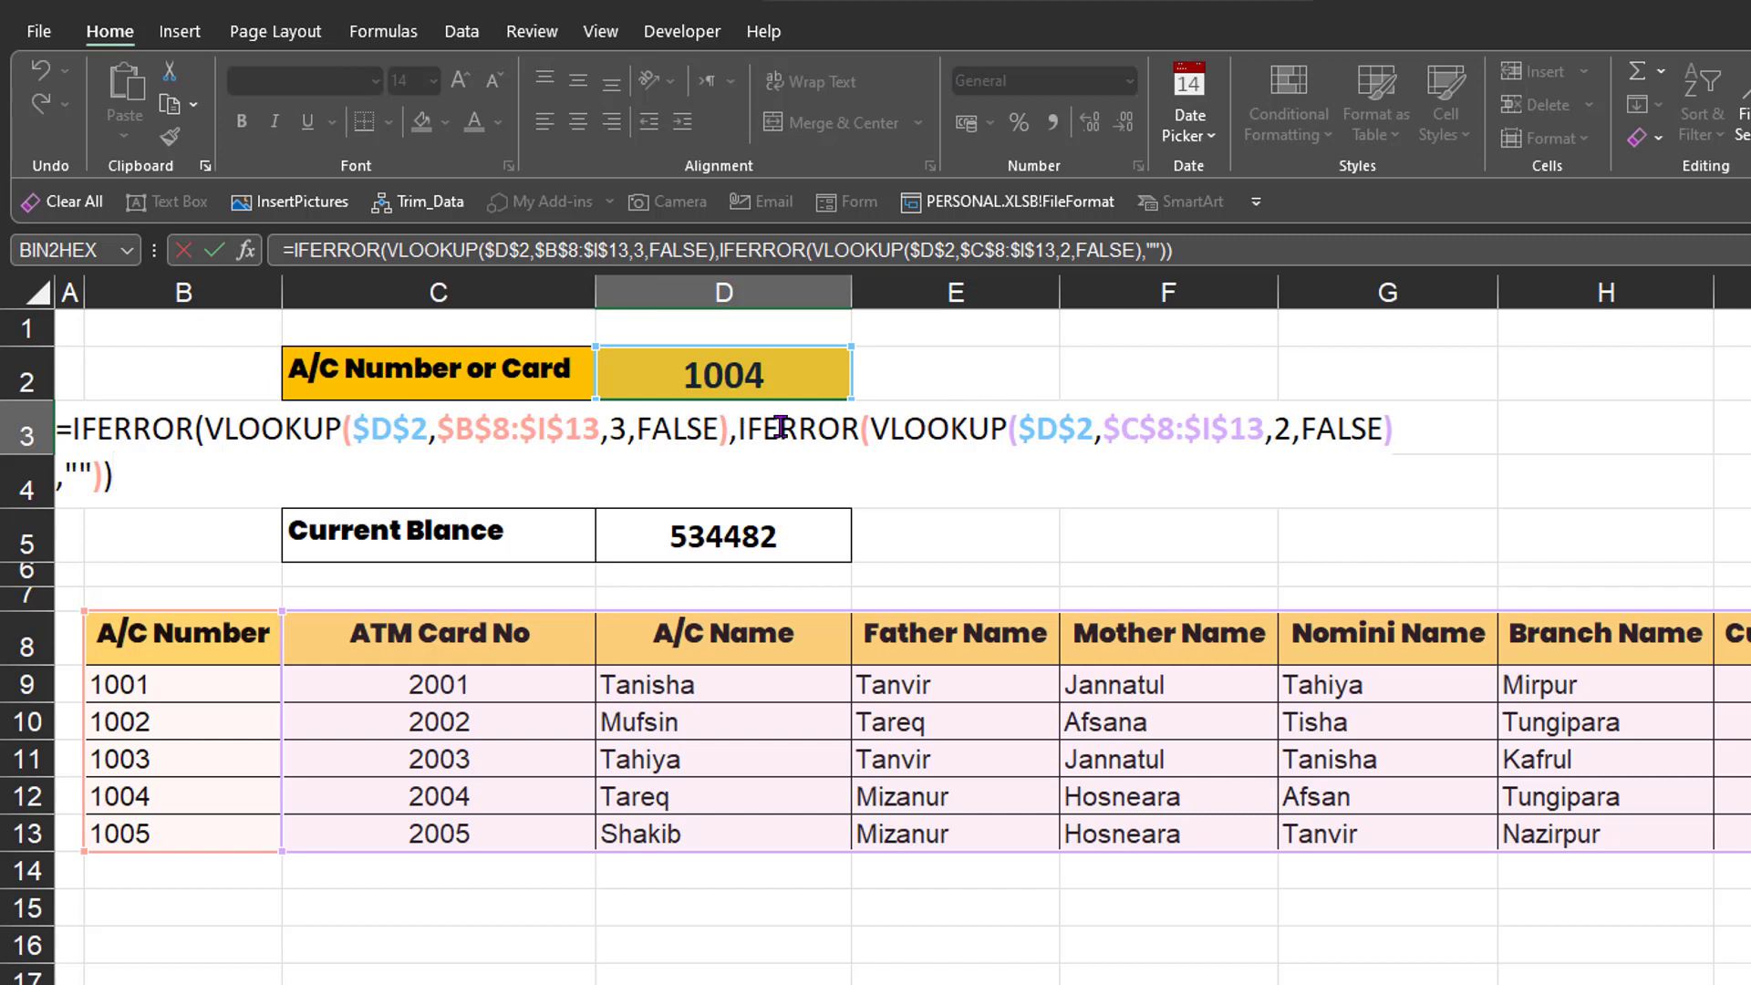
pyautogui.moveTo(740, 429); pyautogui.dragTo(1379, 431)
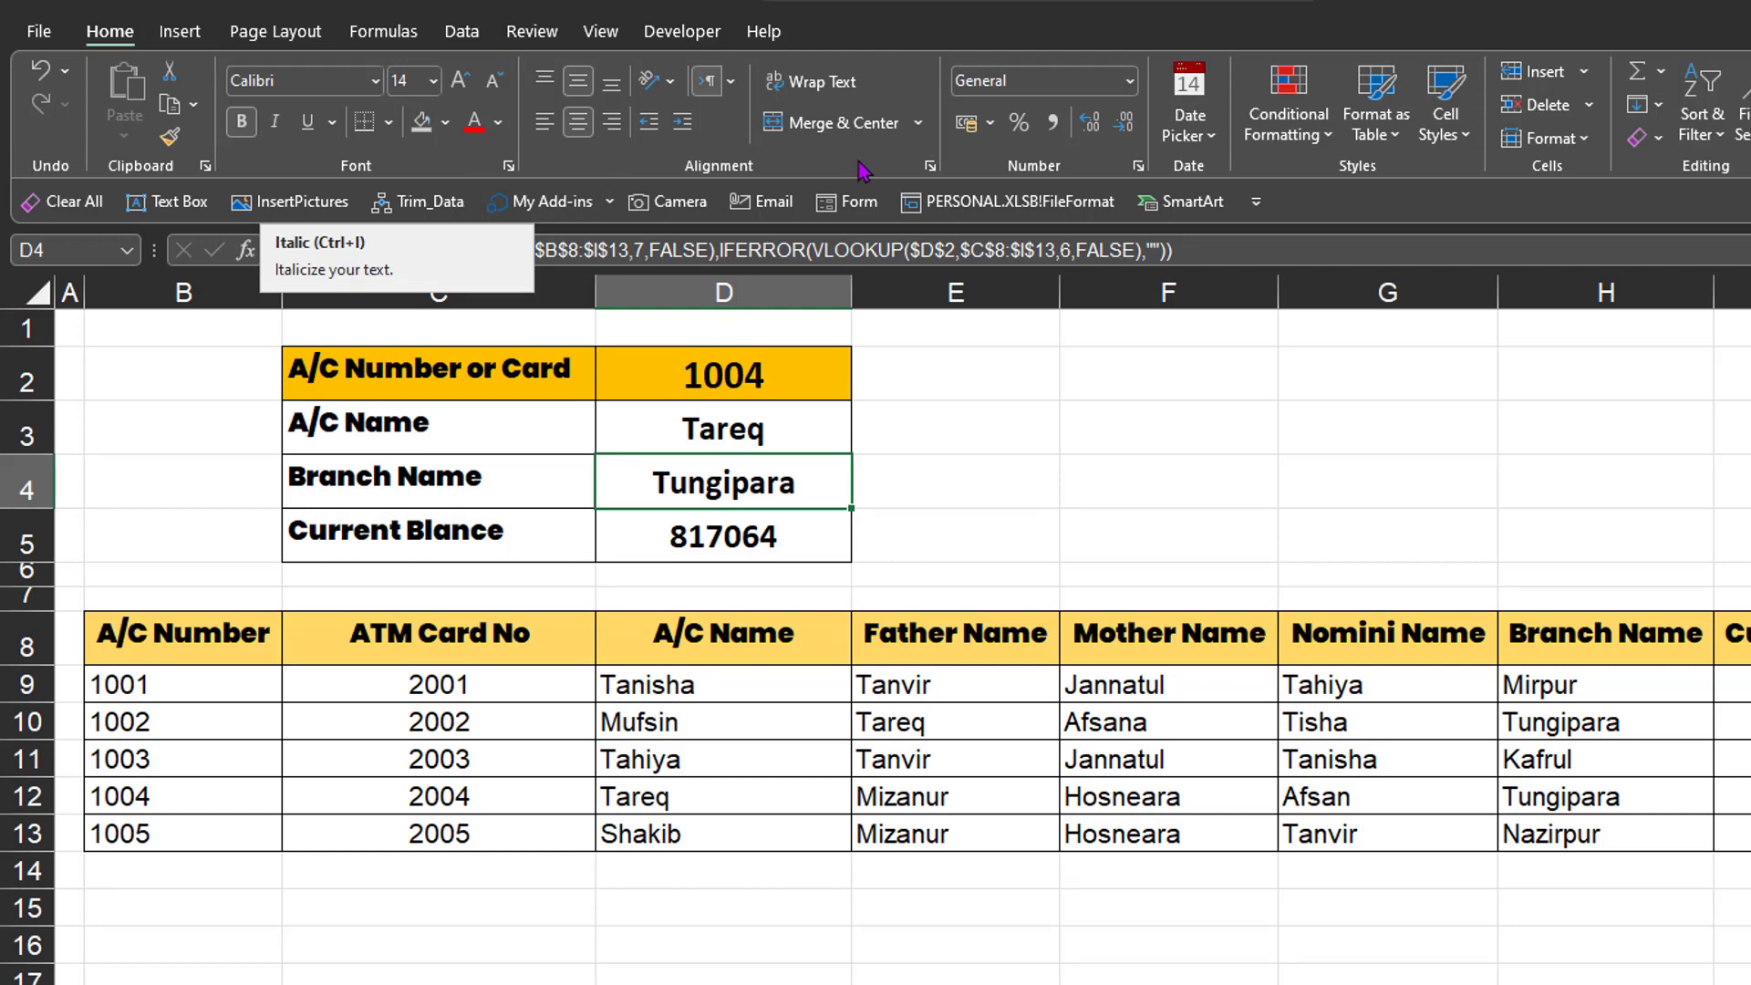
pyautogui.click(177, 33)
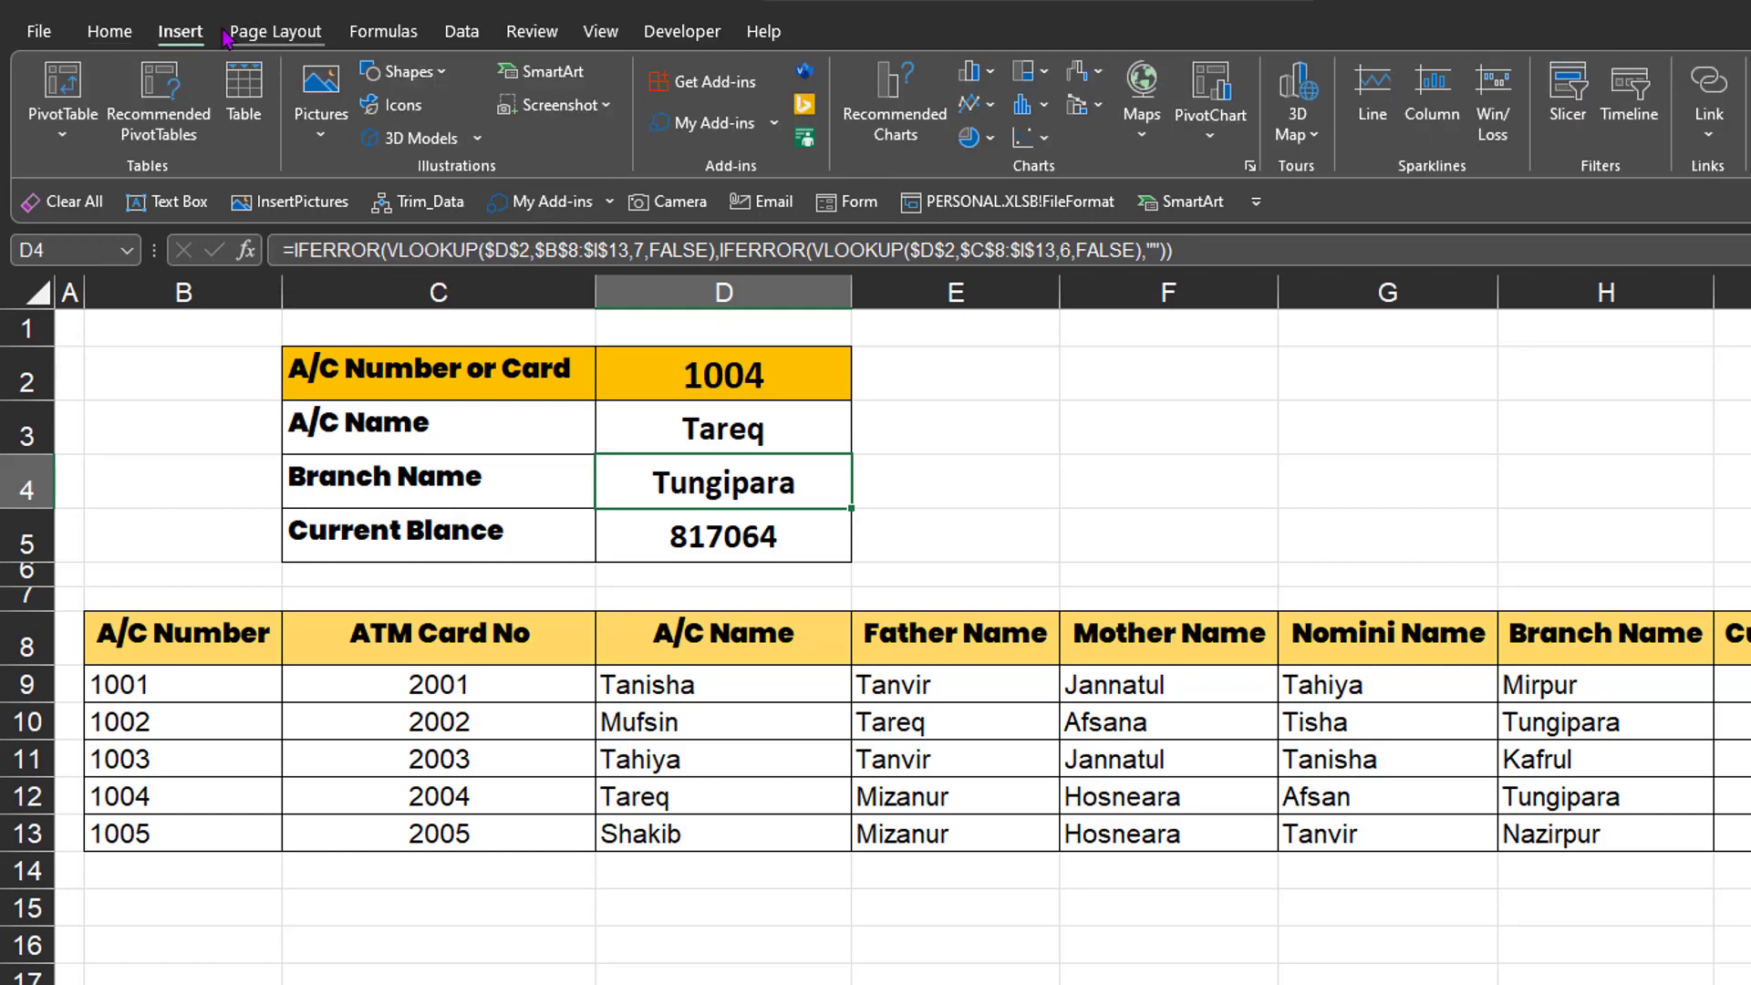
pyautogui.click(255, 32)
pyautogui.click(354, 31)
pyautogui.click(461, 31)
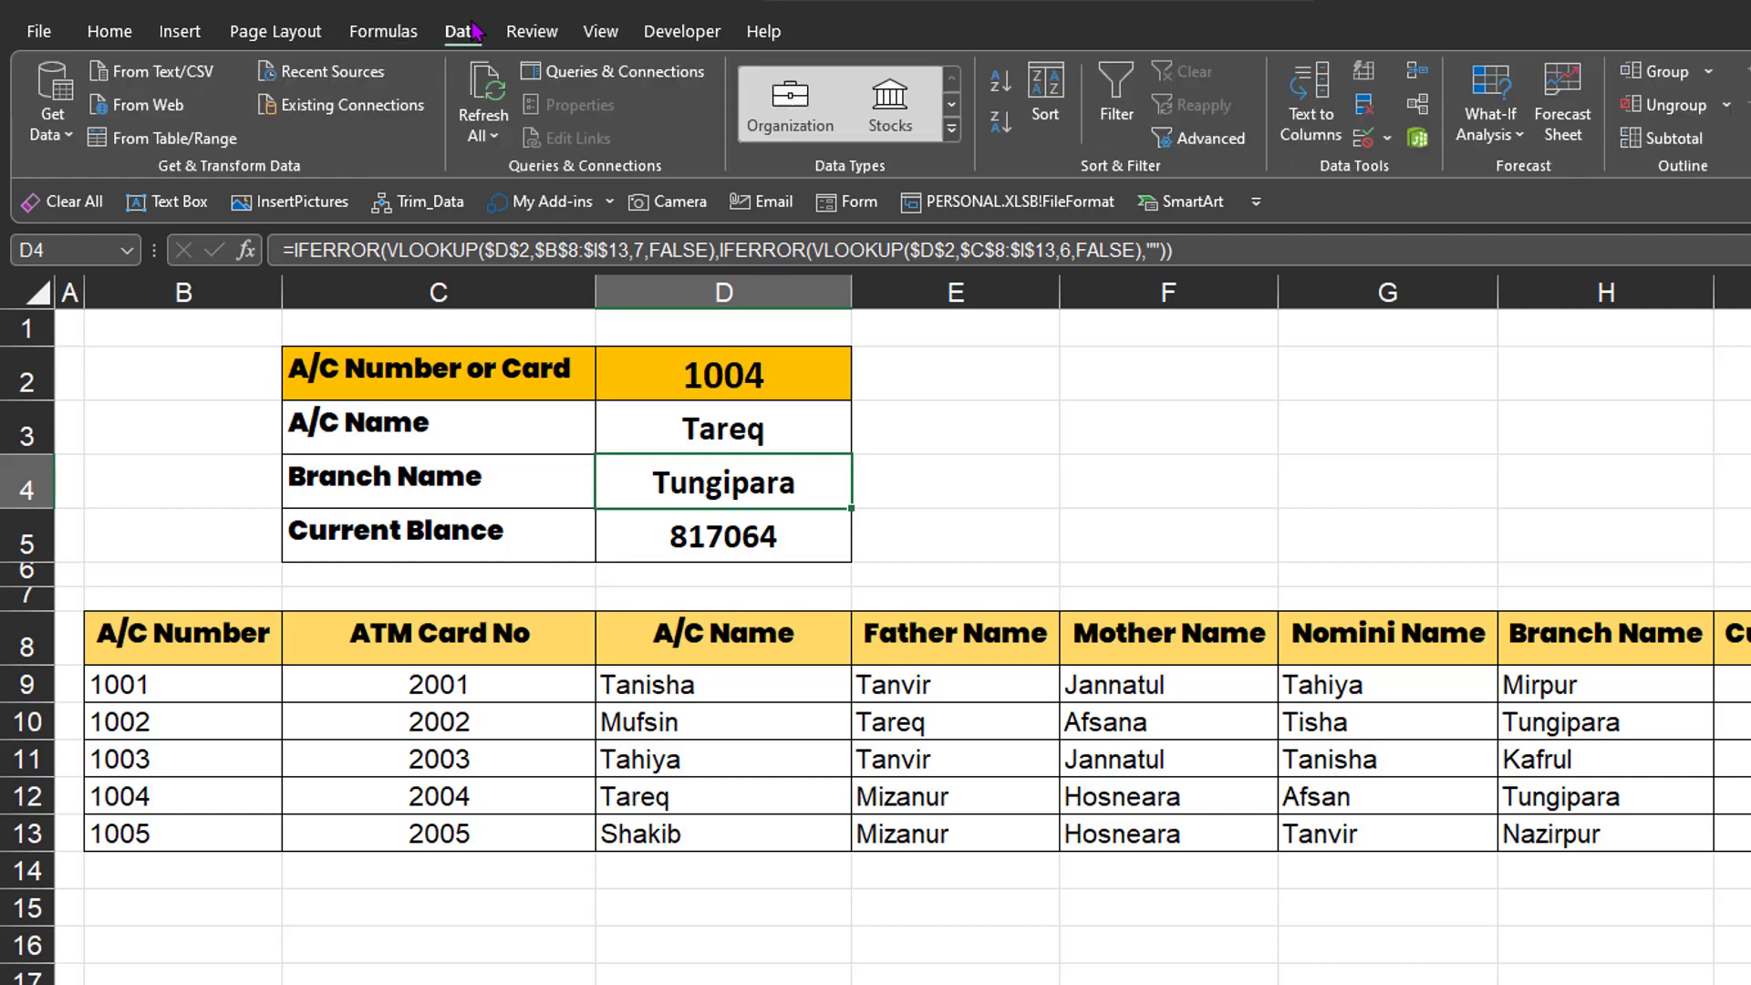
pyautogui.click(532, 31)
pyautogui.click(647, 32)
pyautogui.click(599, 31)
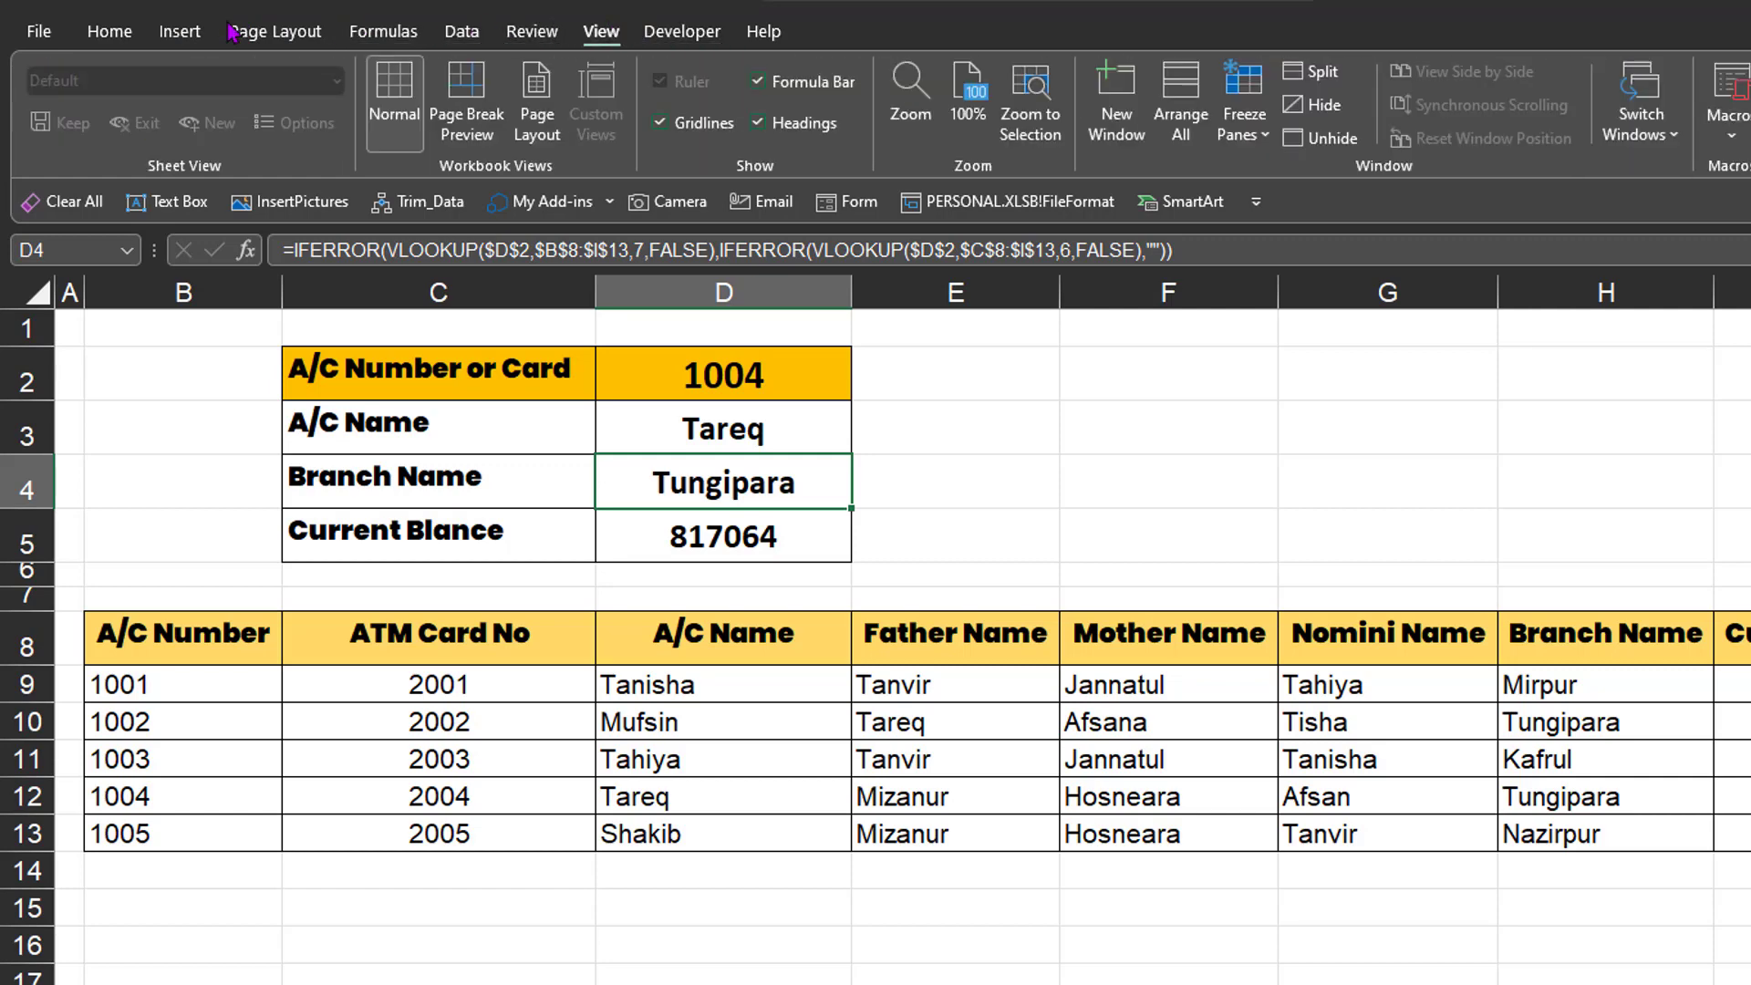
pyautogui.click(110, 31)
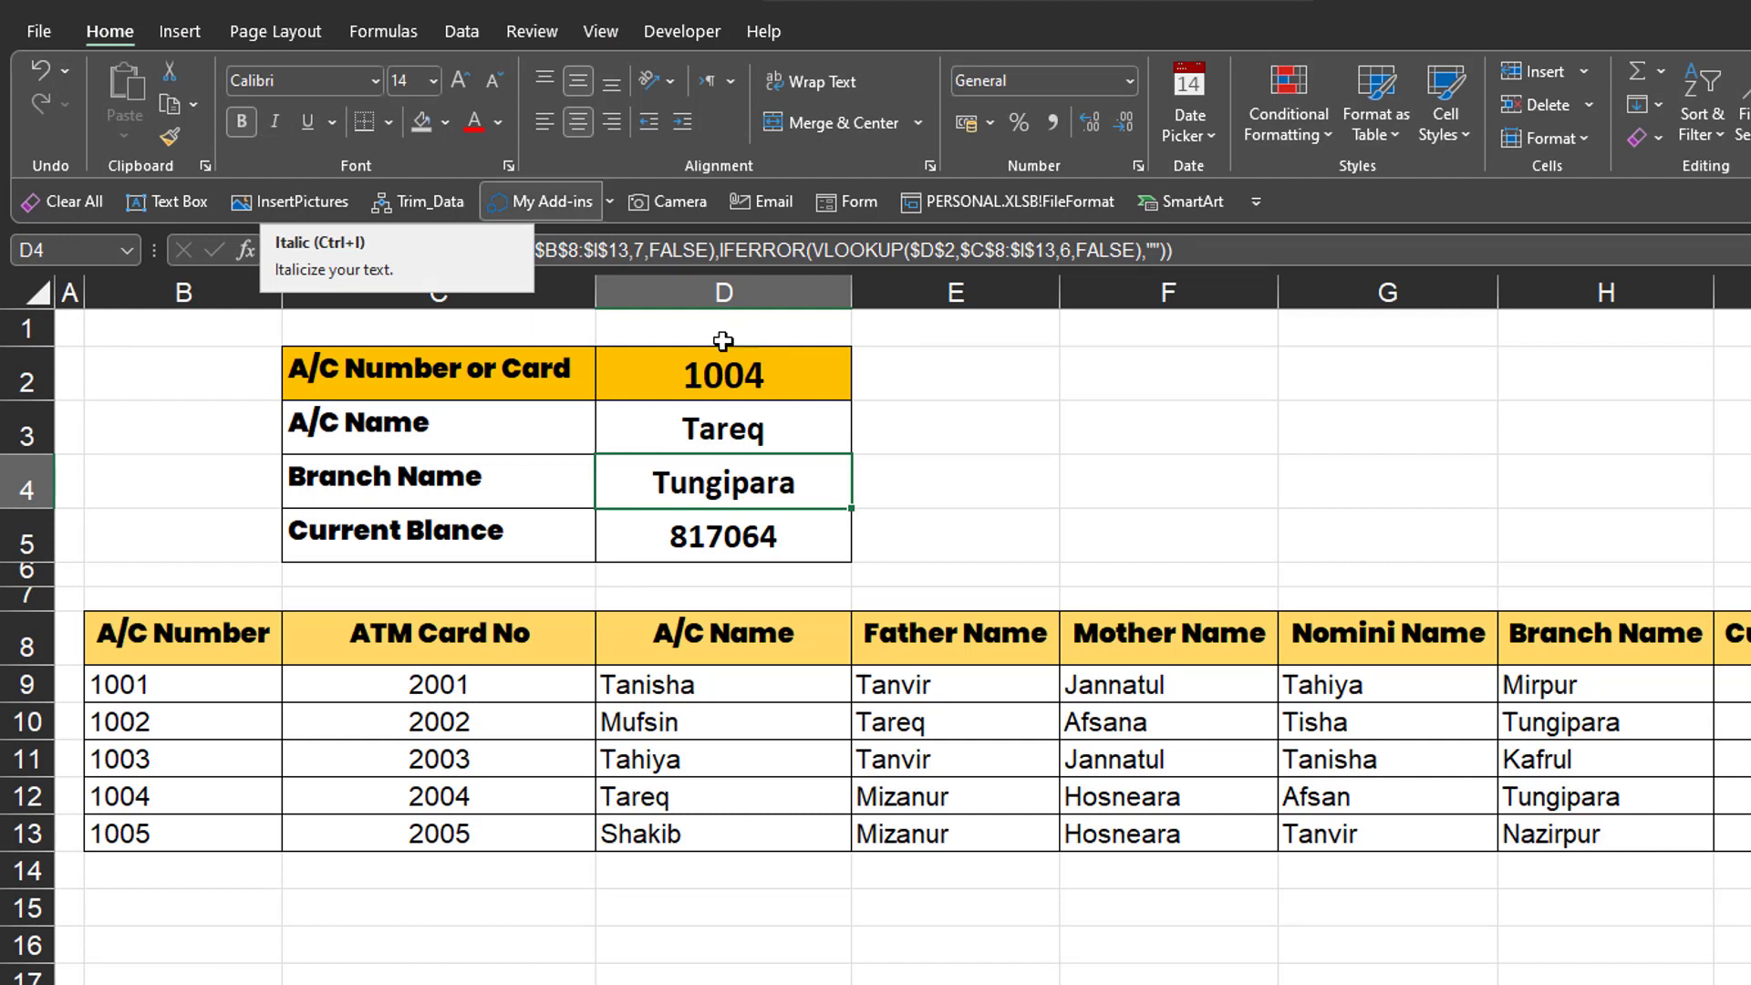
pyautogui.click(173, 32)
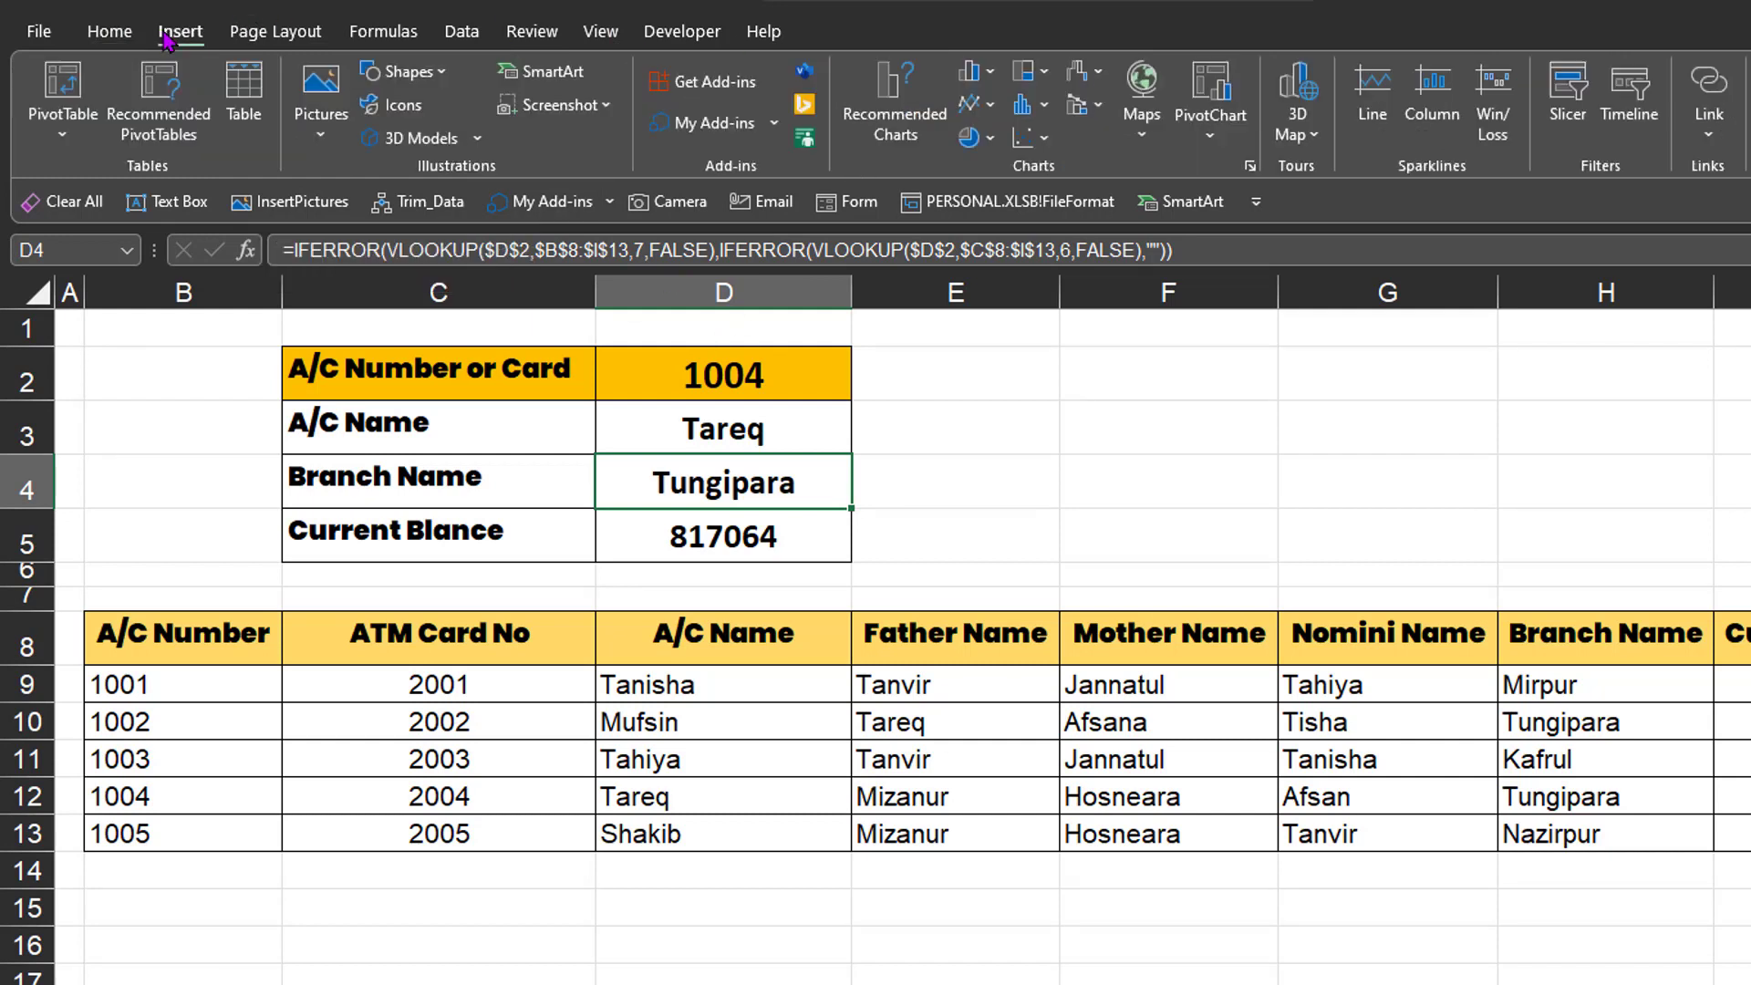
pyautogui.click(256, 31)
pyautogui.click(365, 31)
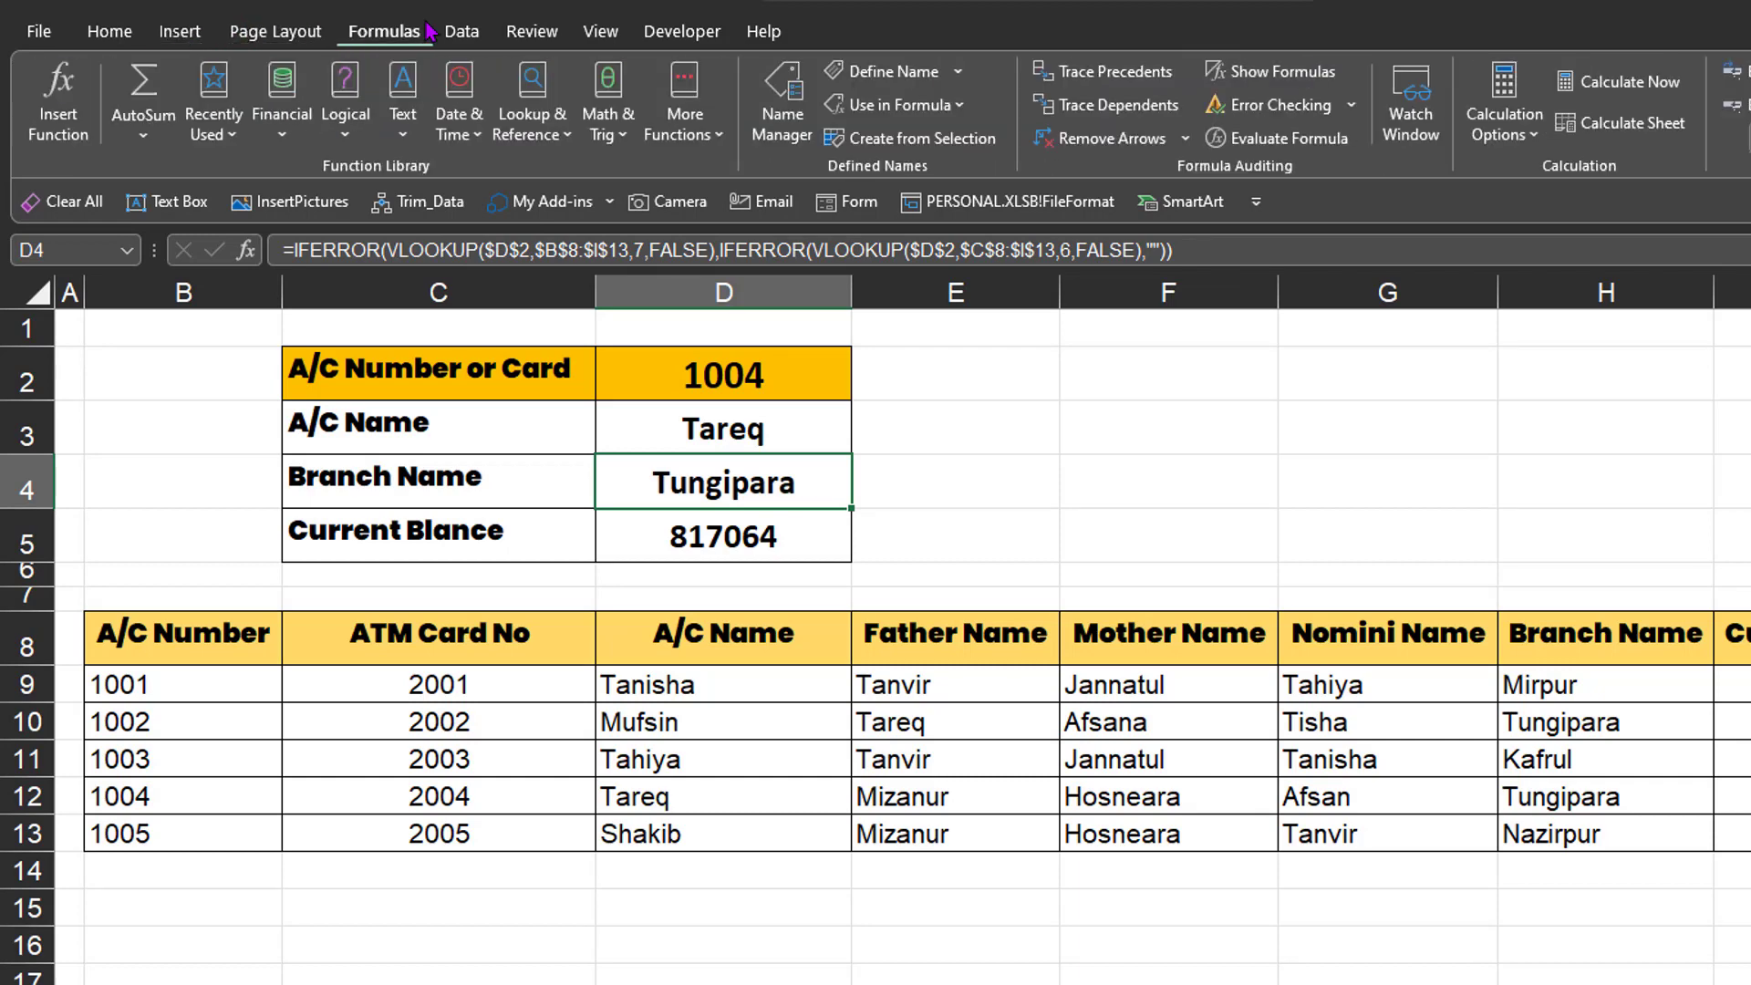
pyautogui.click(462, 31)
pyautogui.click(531, 31)
pyautogui.click(651, 31)
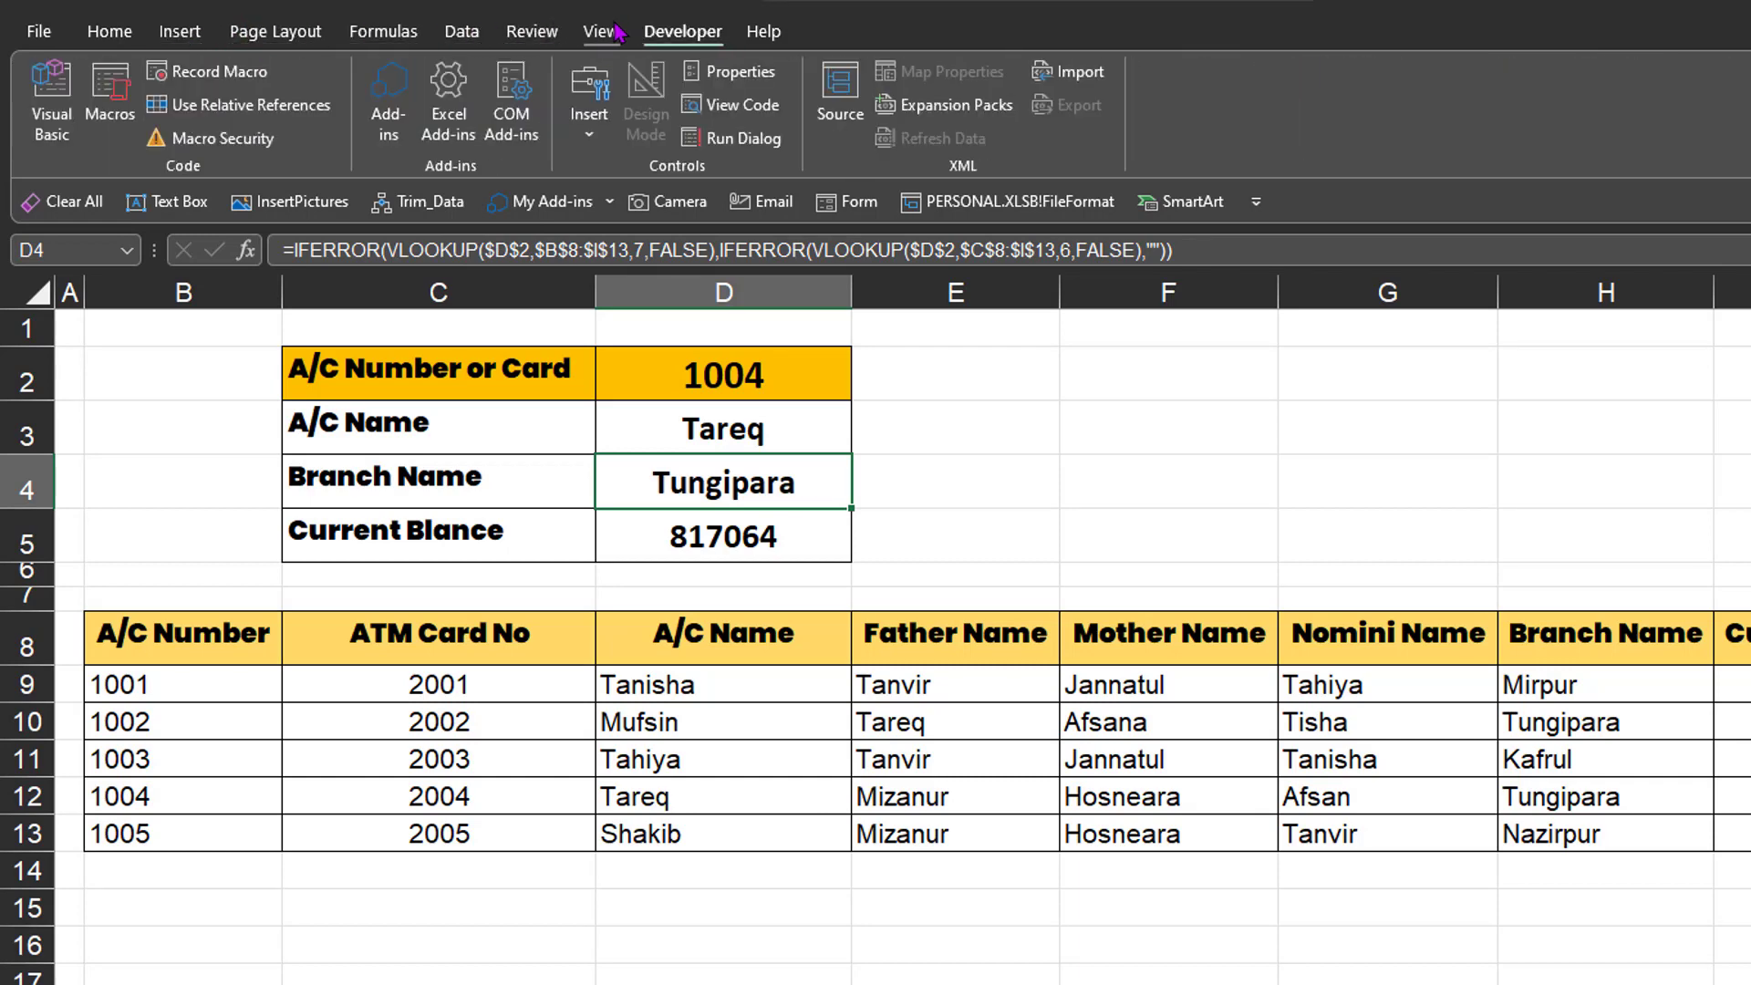
pyautogui.click(600, 31)
pyautogui.click(109, 31)
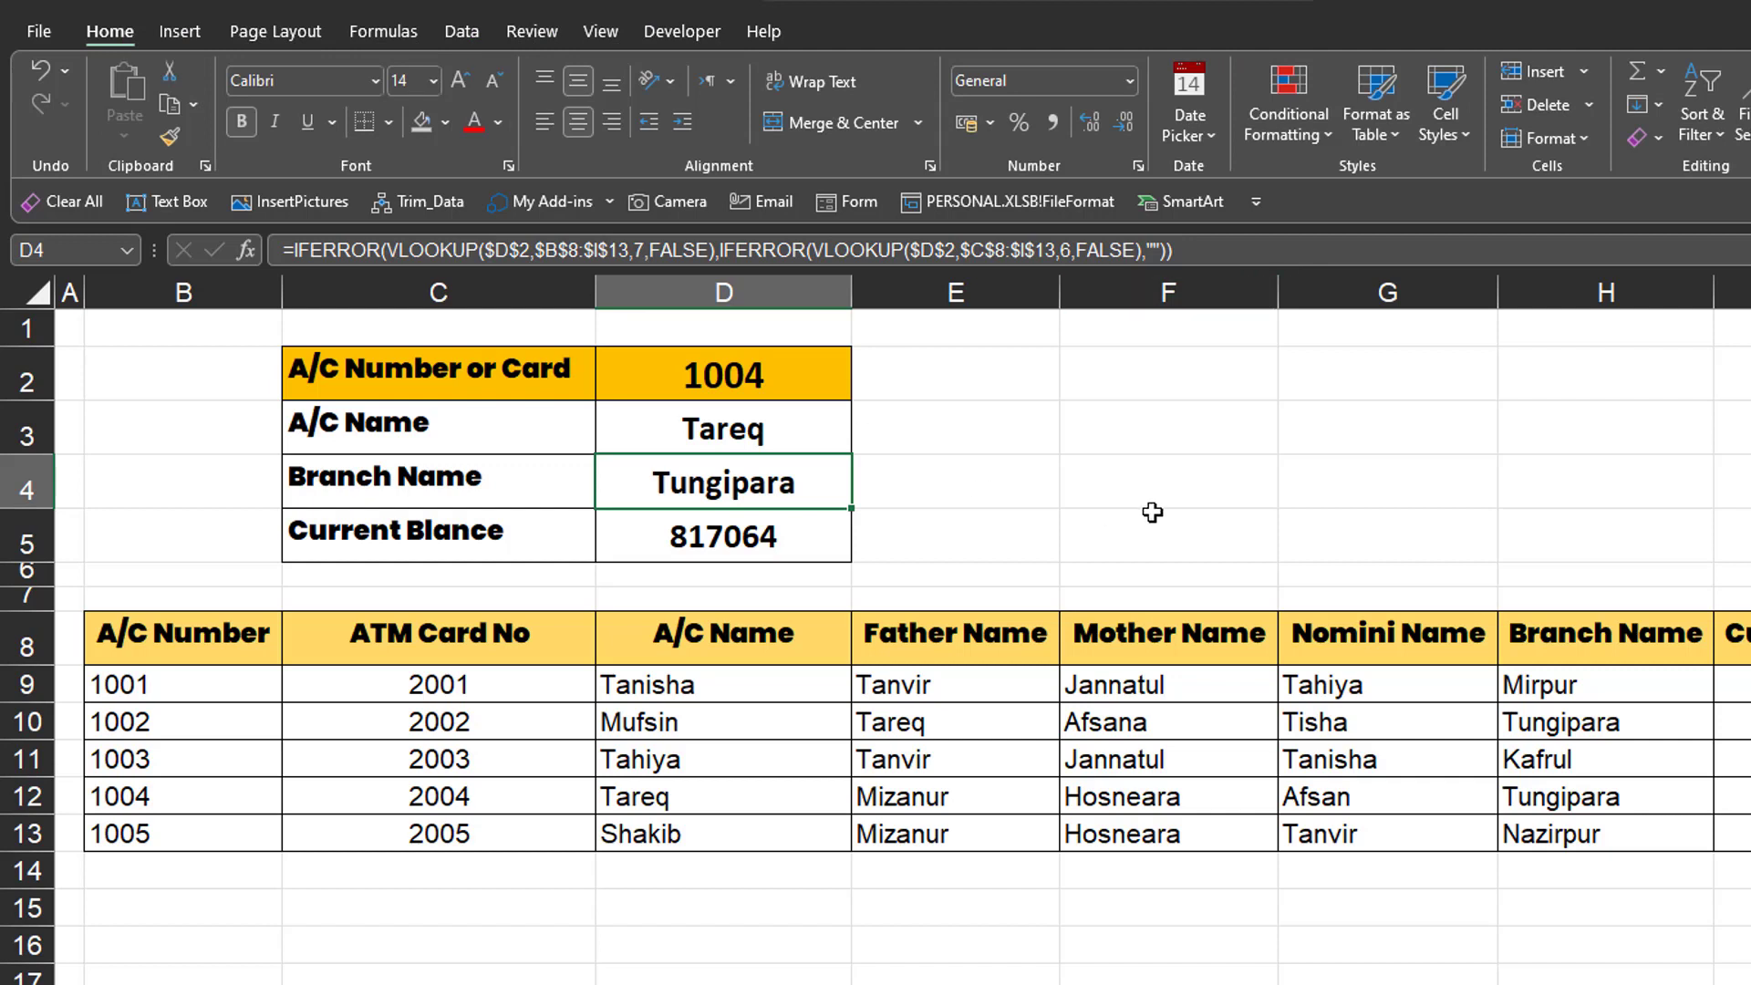
# Open the dialog for inserting a picture from this device and cancel it, leaving cell E5 selected.
pyautogui.press('alt')
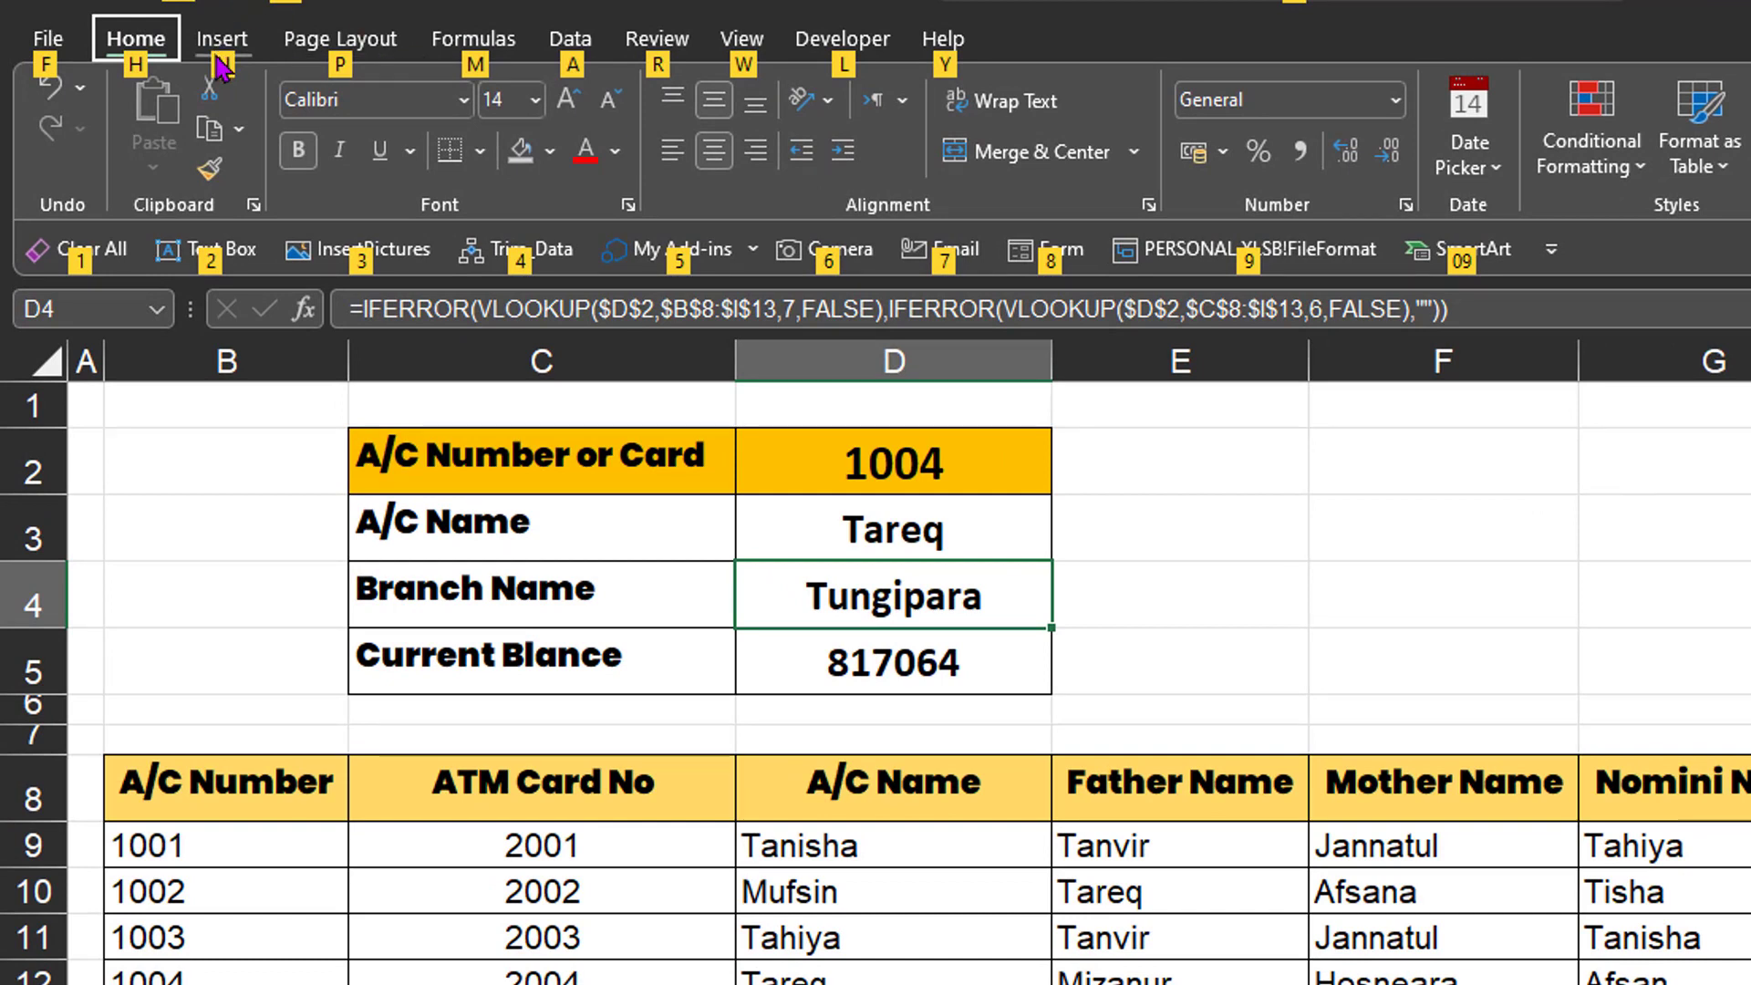
pyautogui.press('n')
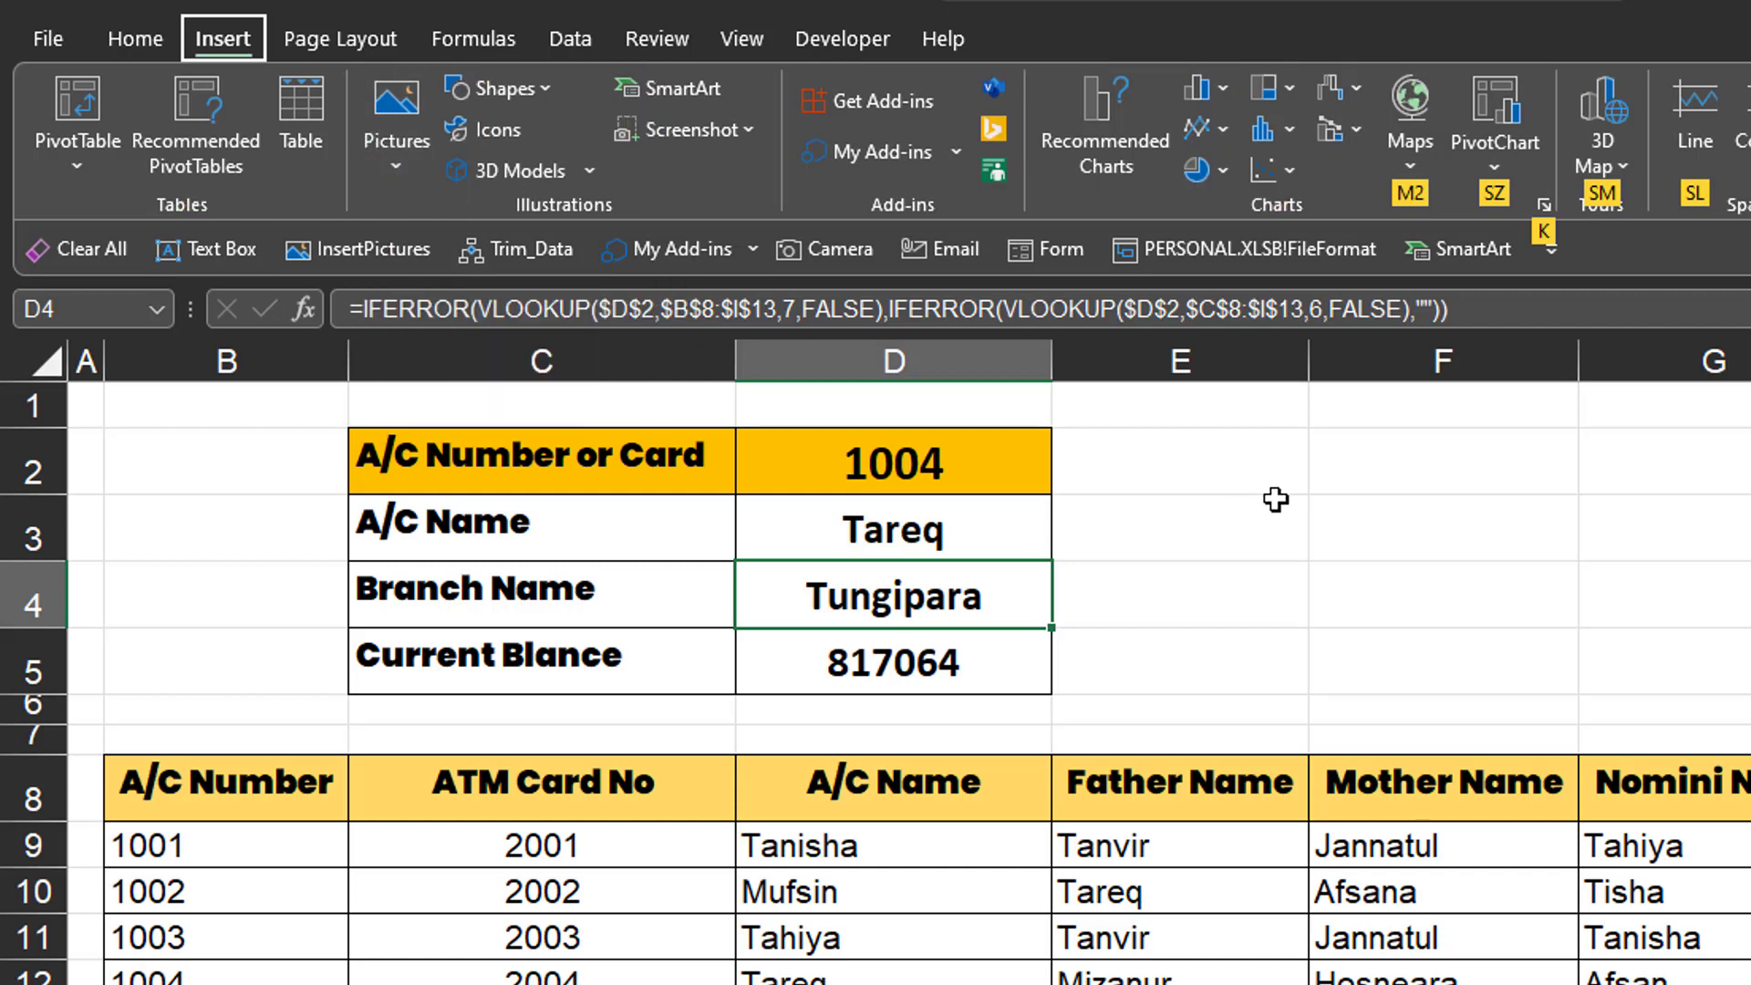
pyautogui.press('p')
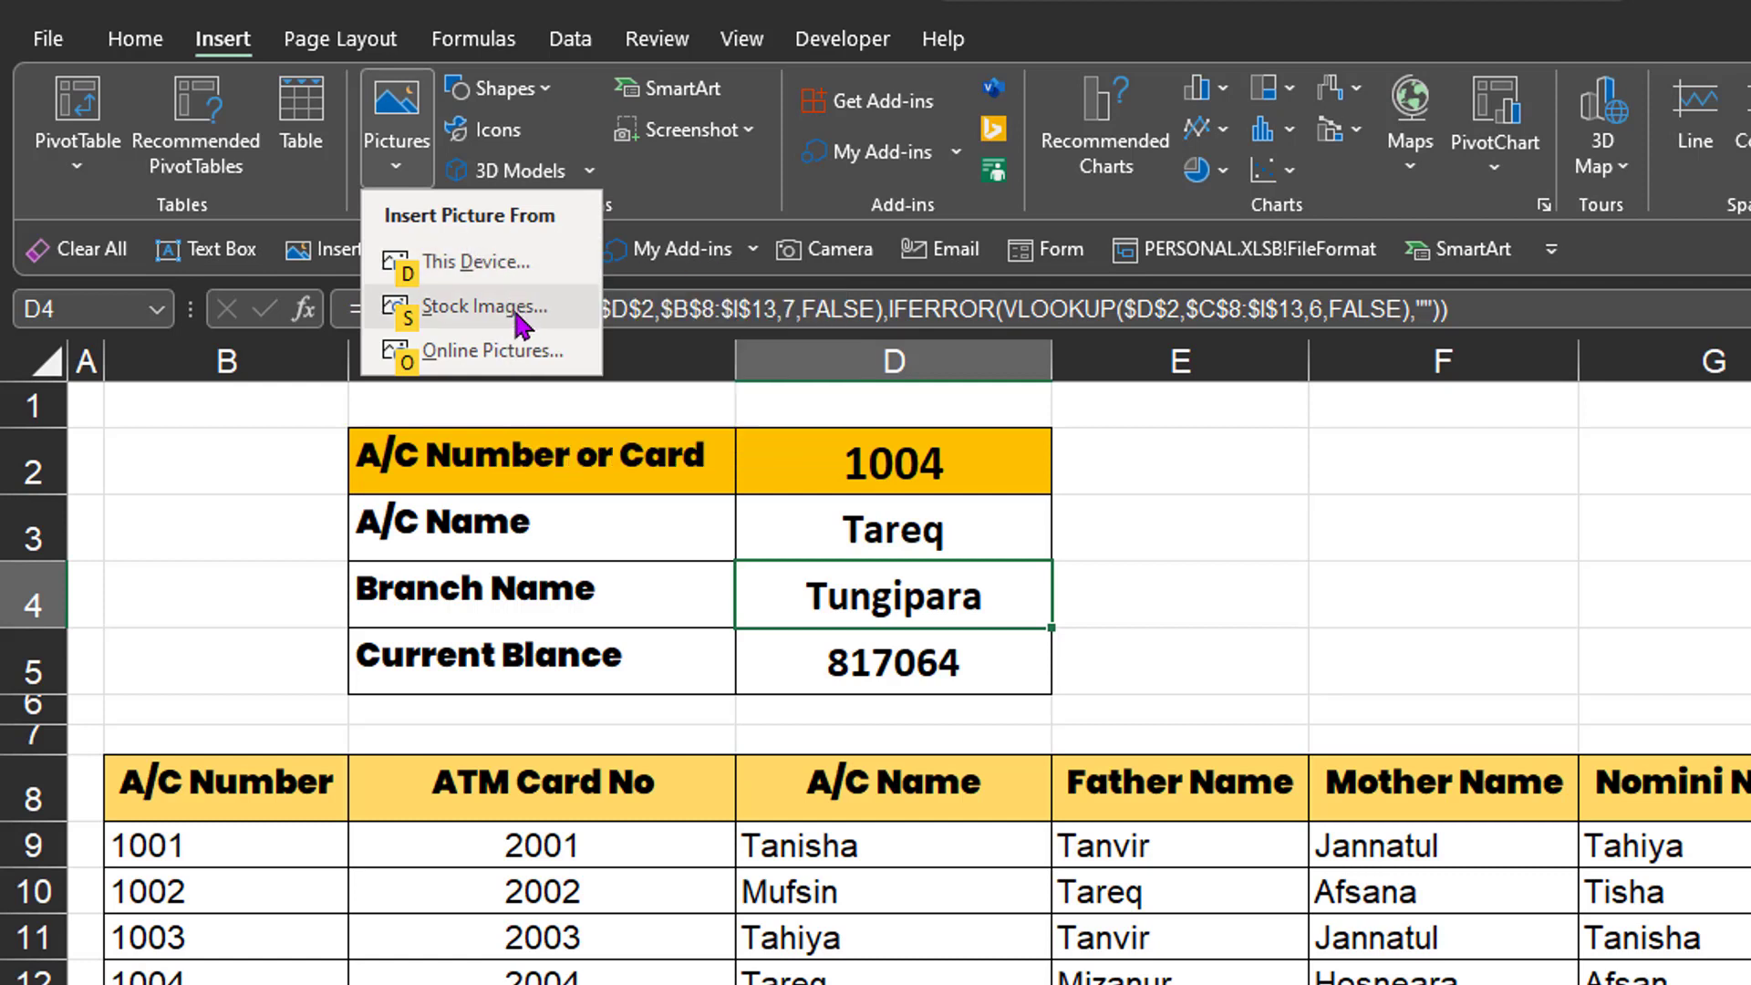
pyautogui.press('d')
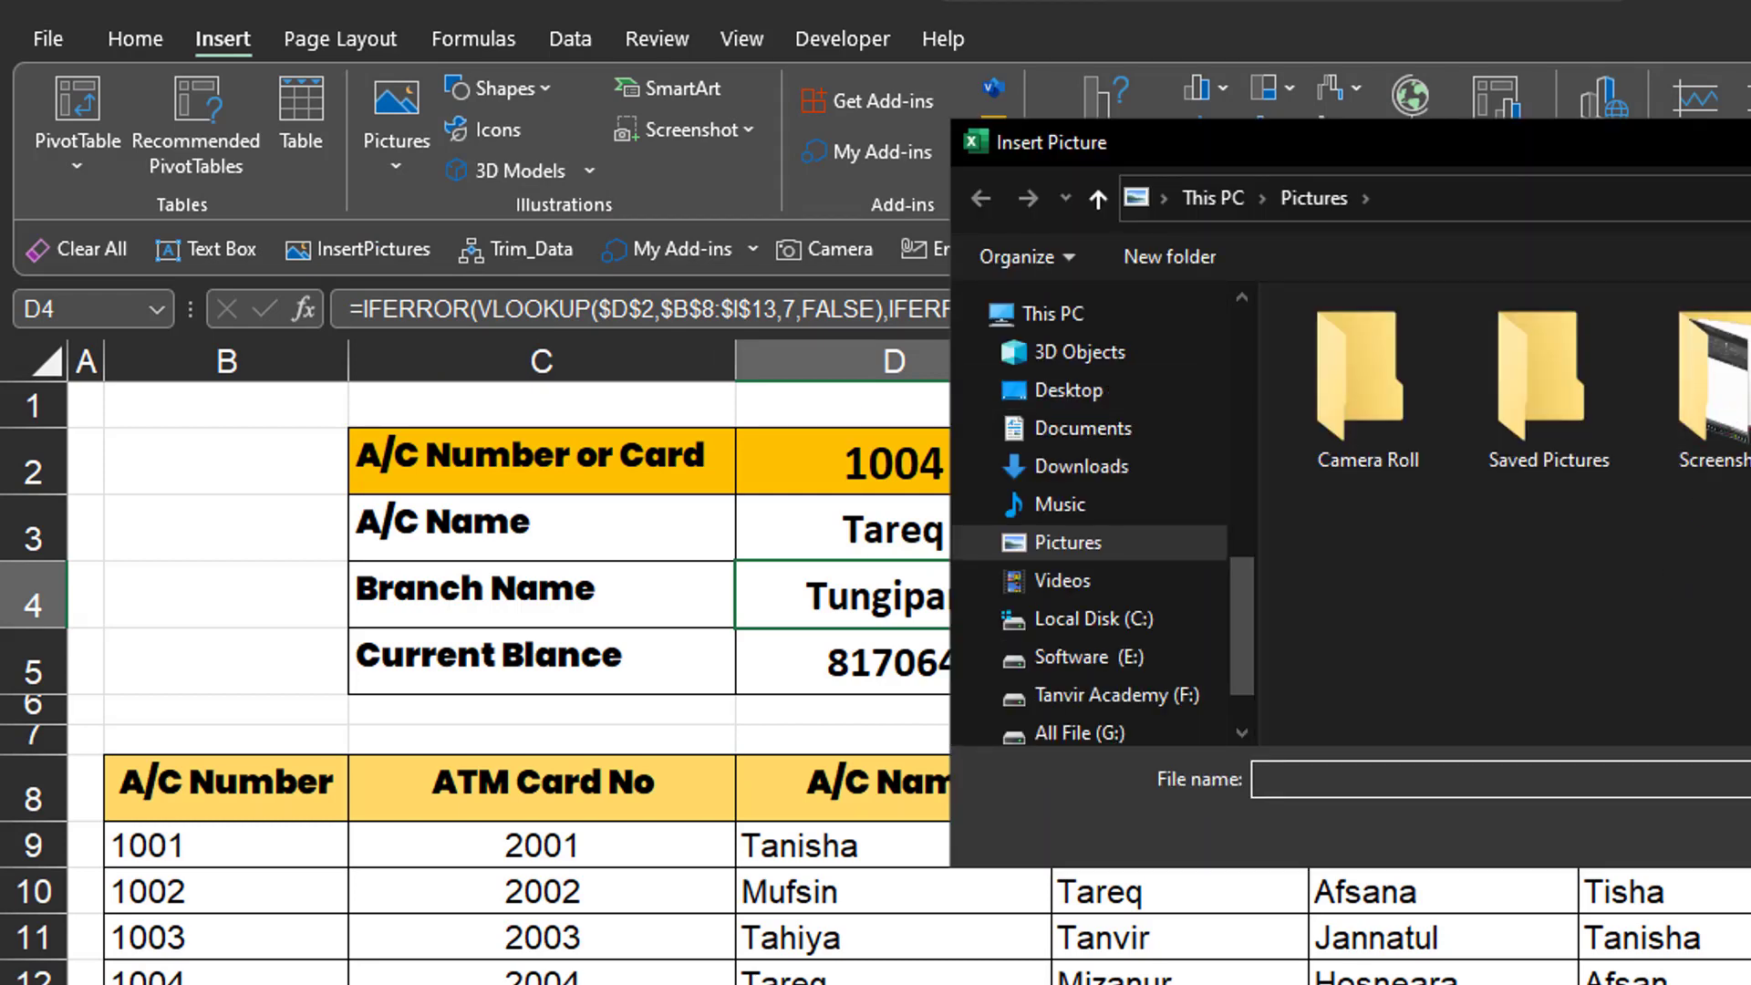
pyautogui.press('Escape')
pyautogui.click(1220, 671)
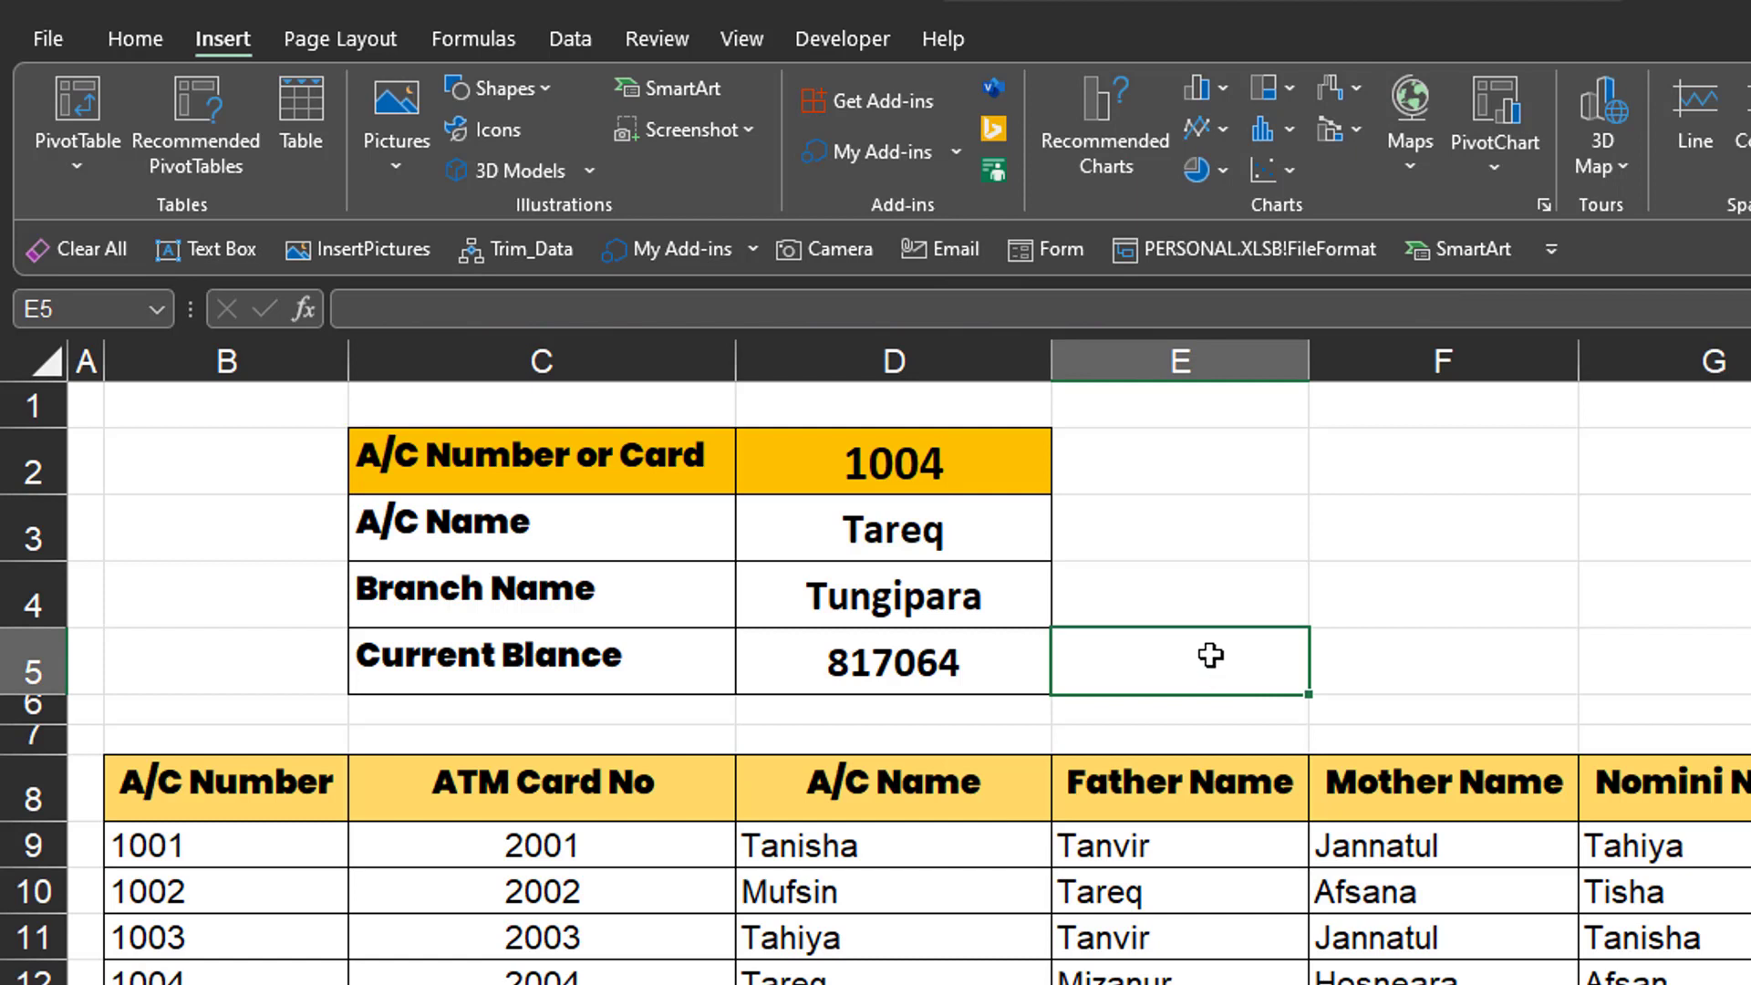
pyautogui.press('alt')
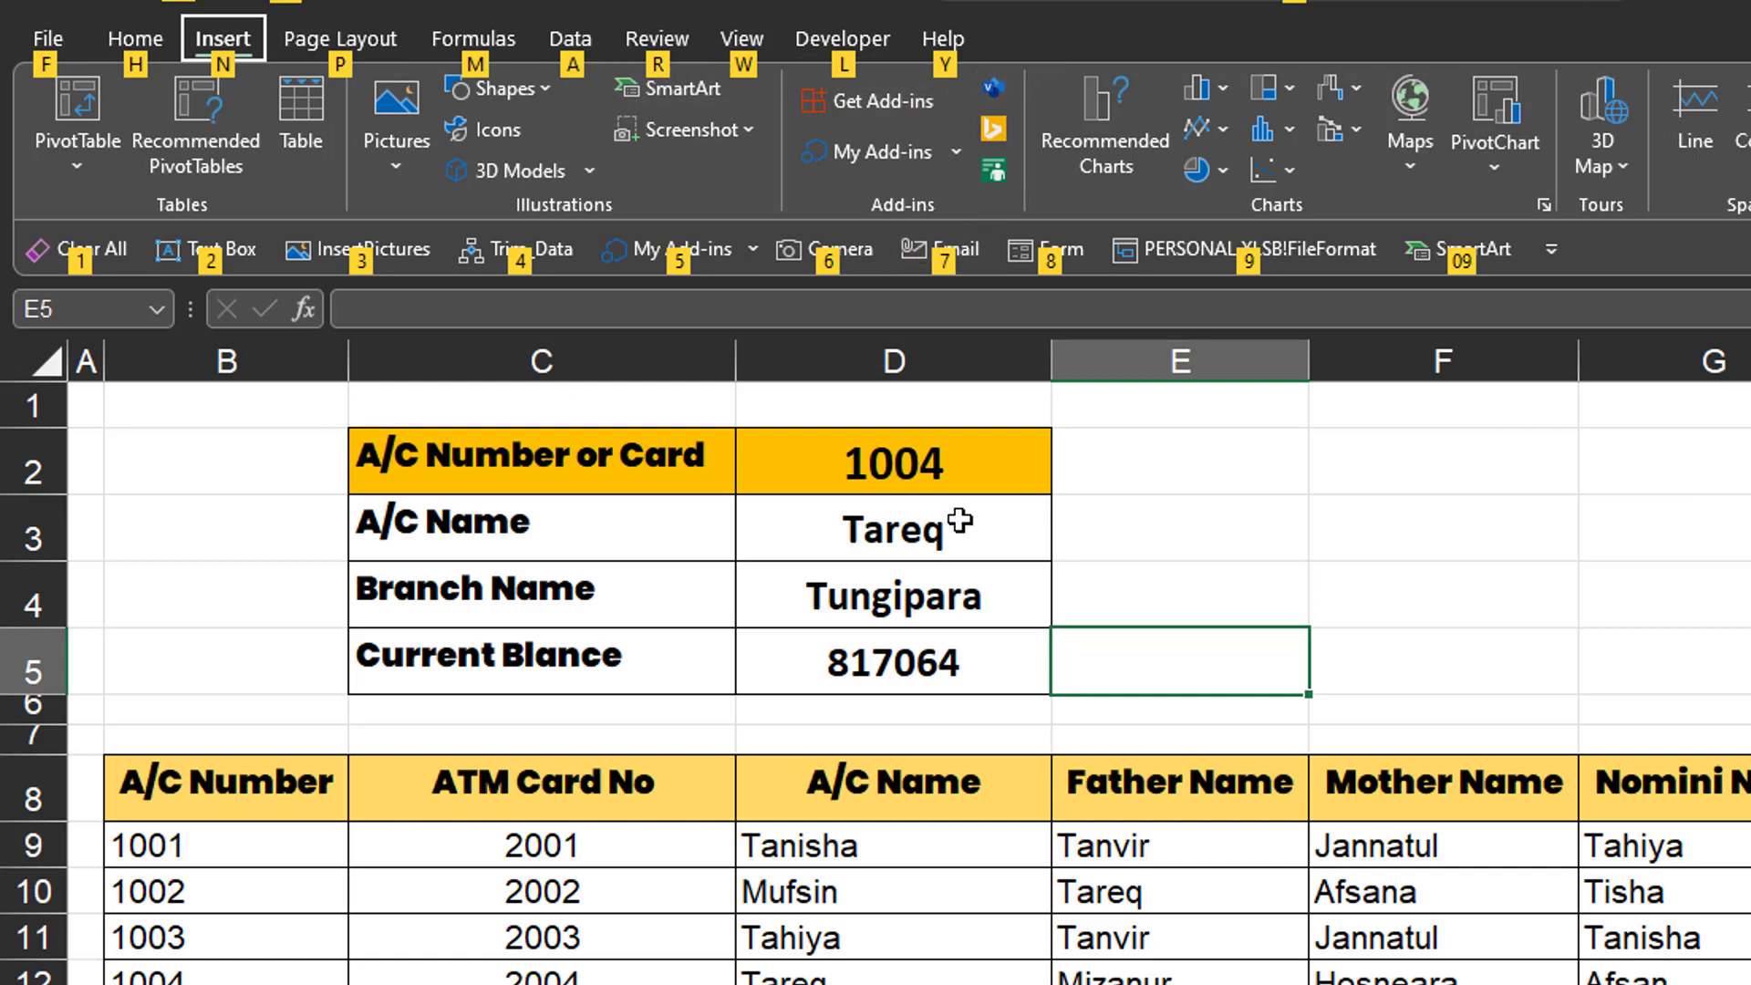
pyautogui.click(1556, 590)
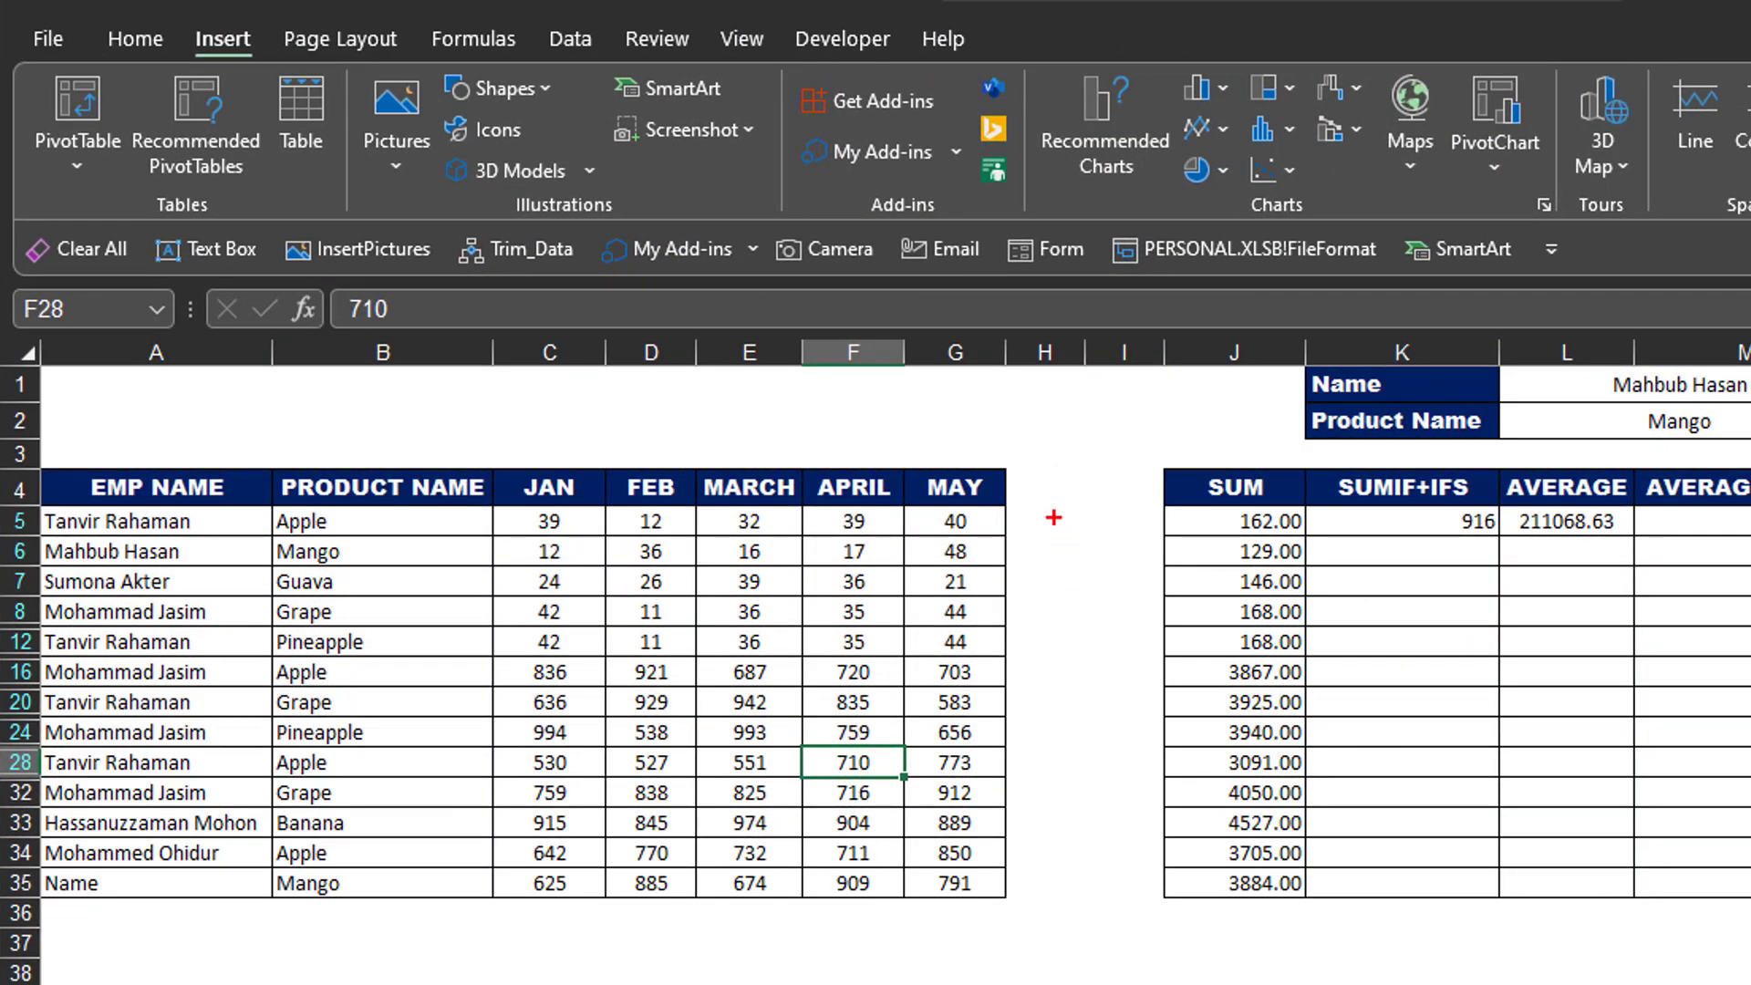
pyautogui.moveTo(1049, 513); pyautogui.dragTo(1109, 613)
pyautogui.moveTo(487, 904); pyautogui.dragTo(1015, 952)
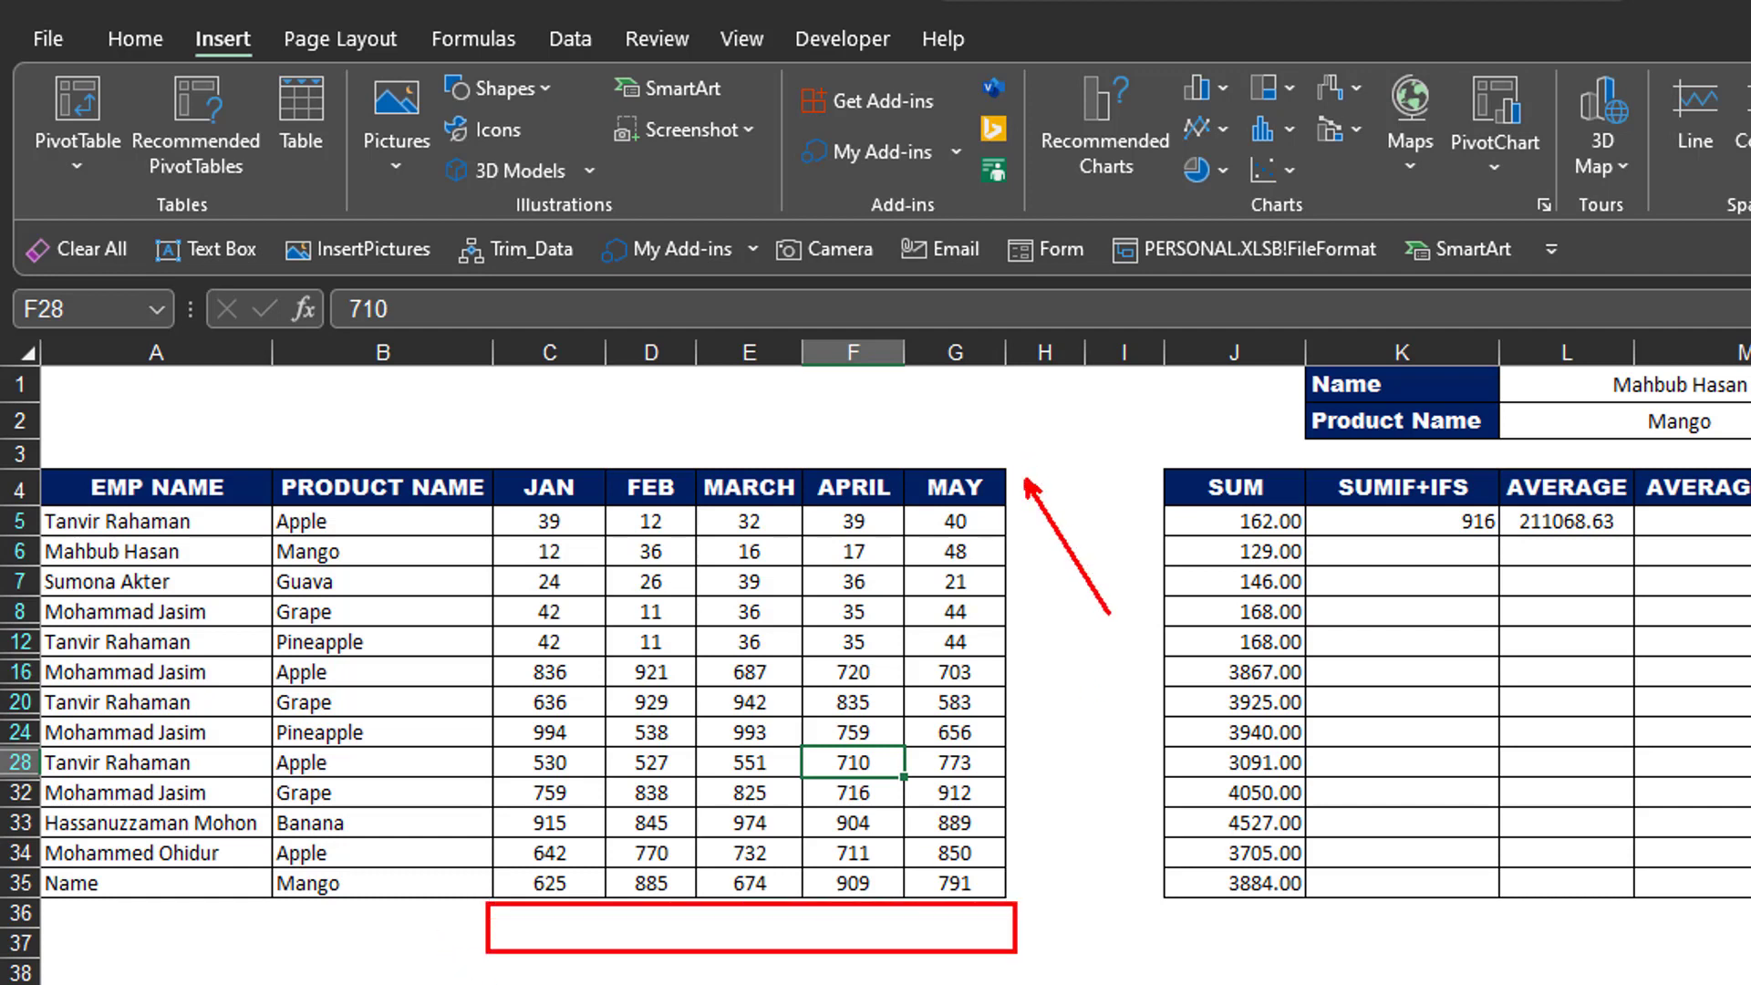
pyautogui.moveTo(1023, 459); pyautogui.dragTo(1103, 880)
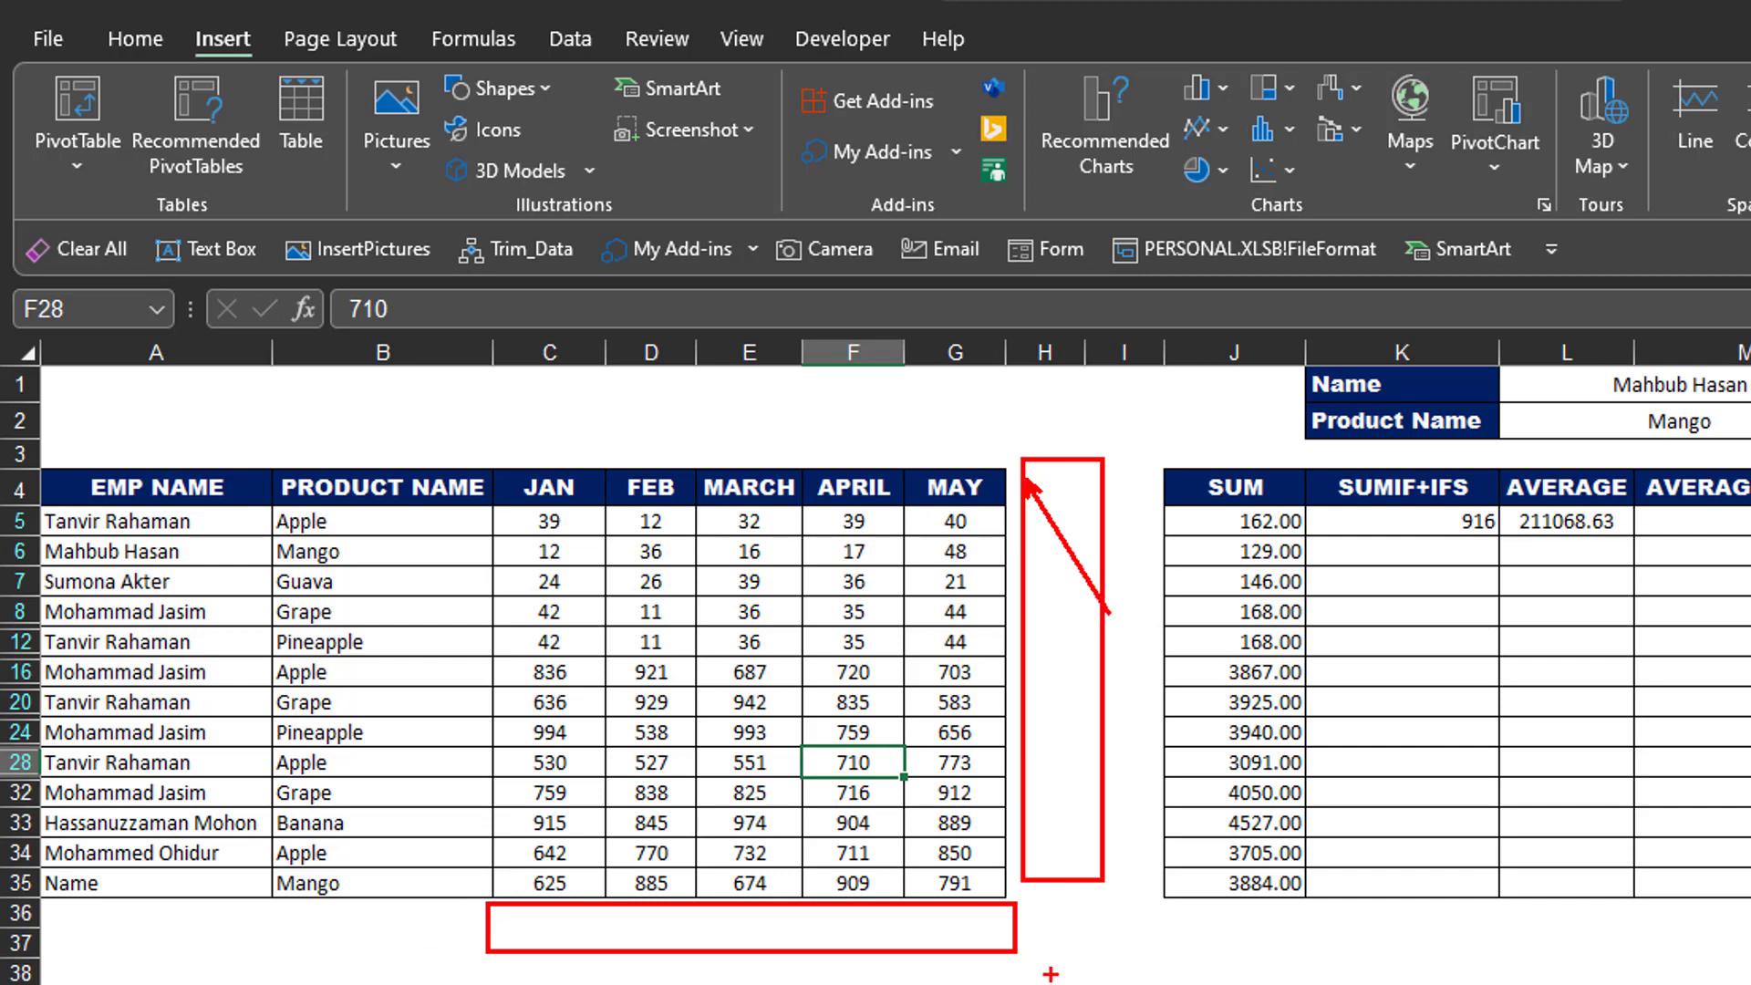
pyautogui.press('Escape')
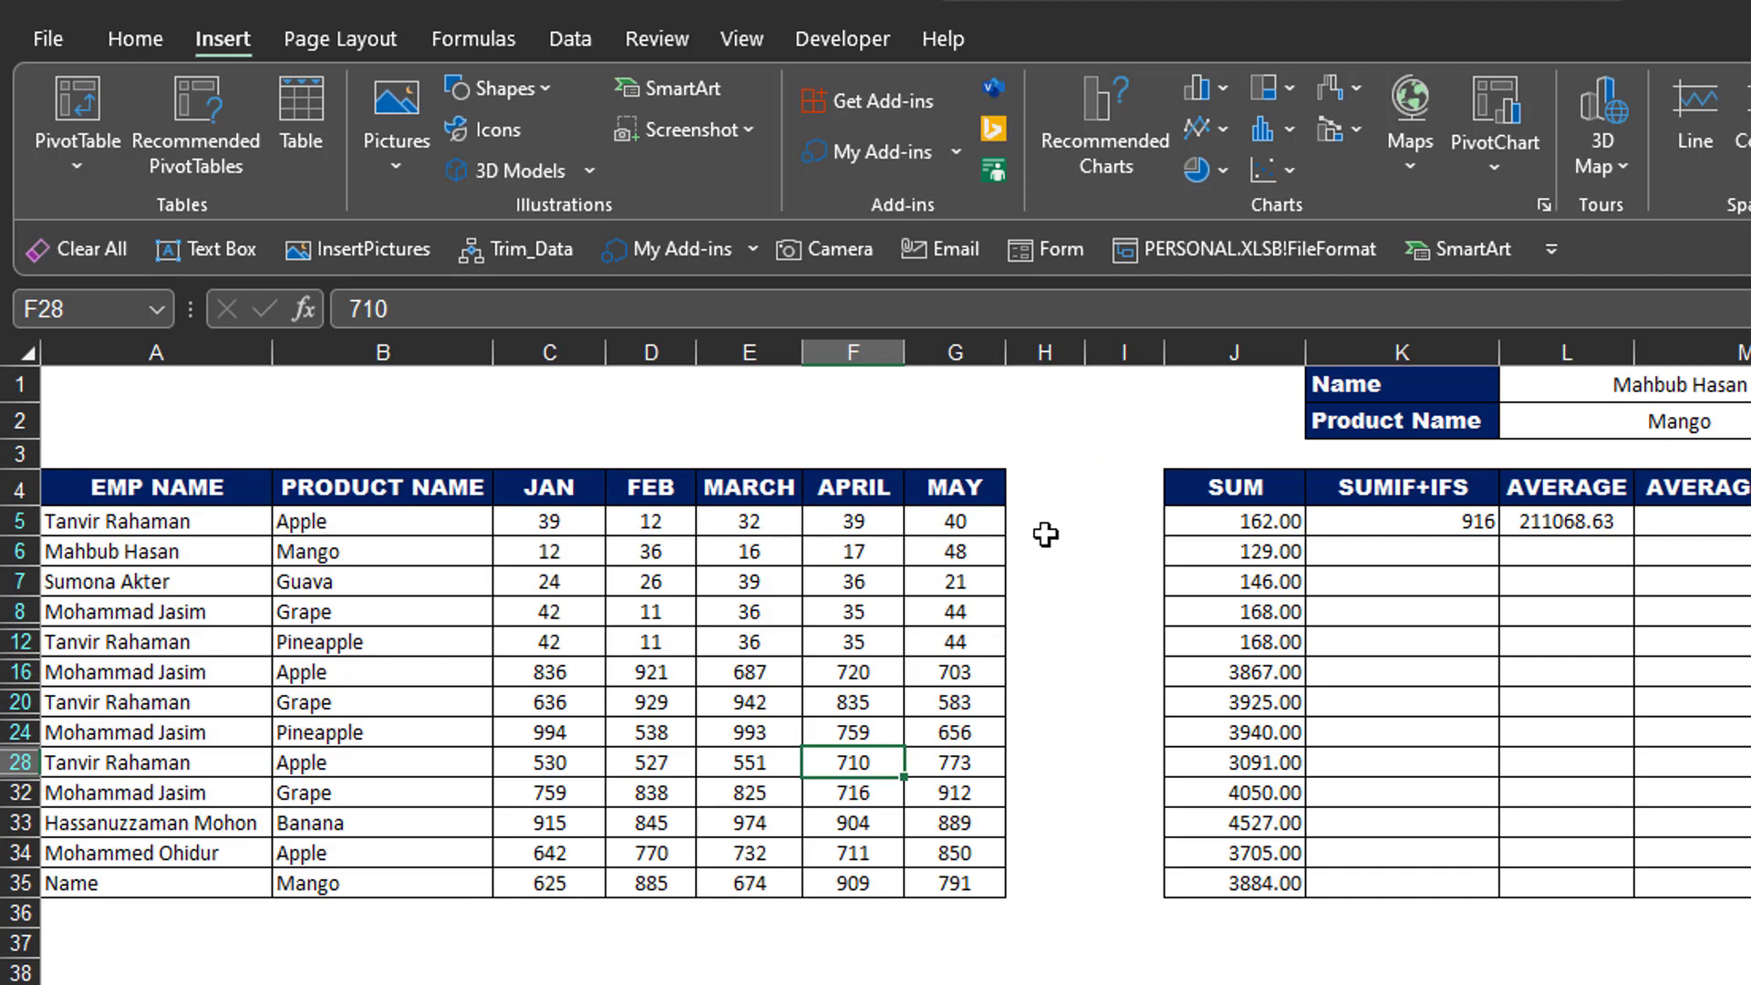
# Select the monthly figures from C5 through the blank totals column and row at H36, and AutoSum them.
pyautogui.click(1039, 523)
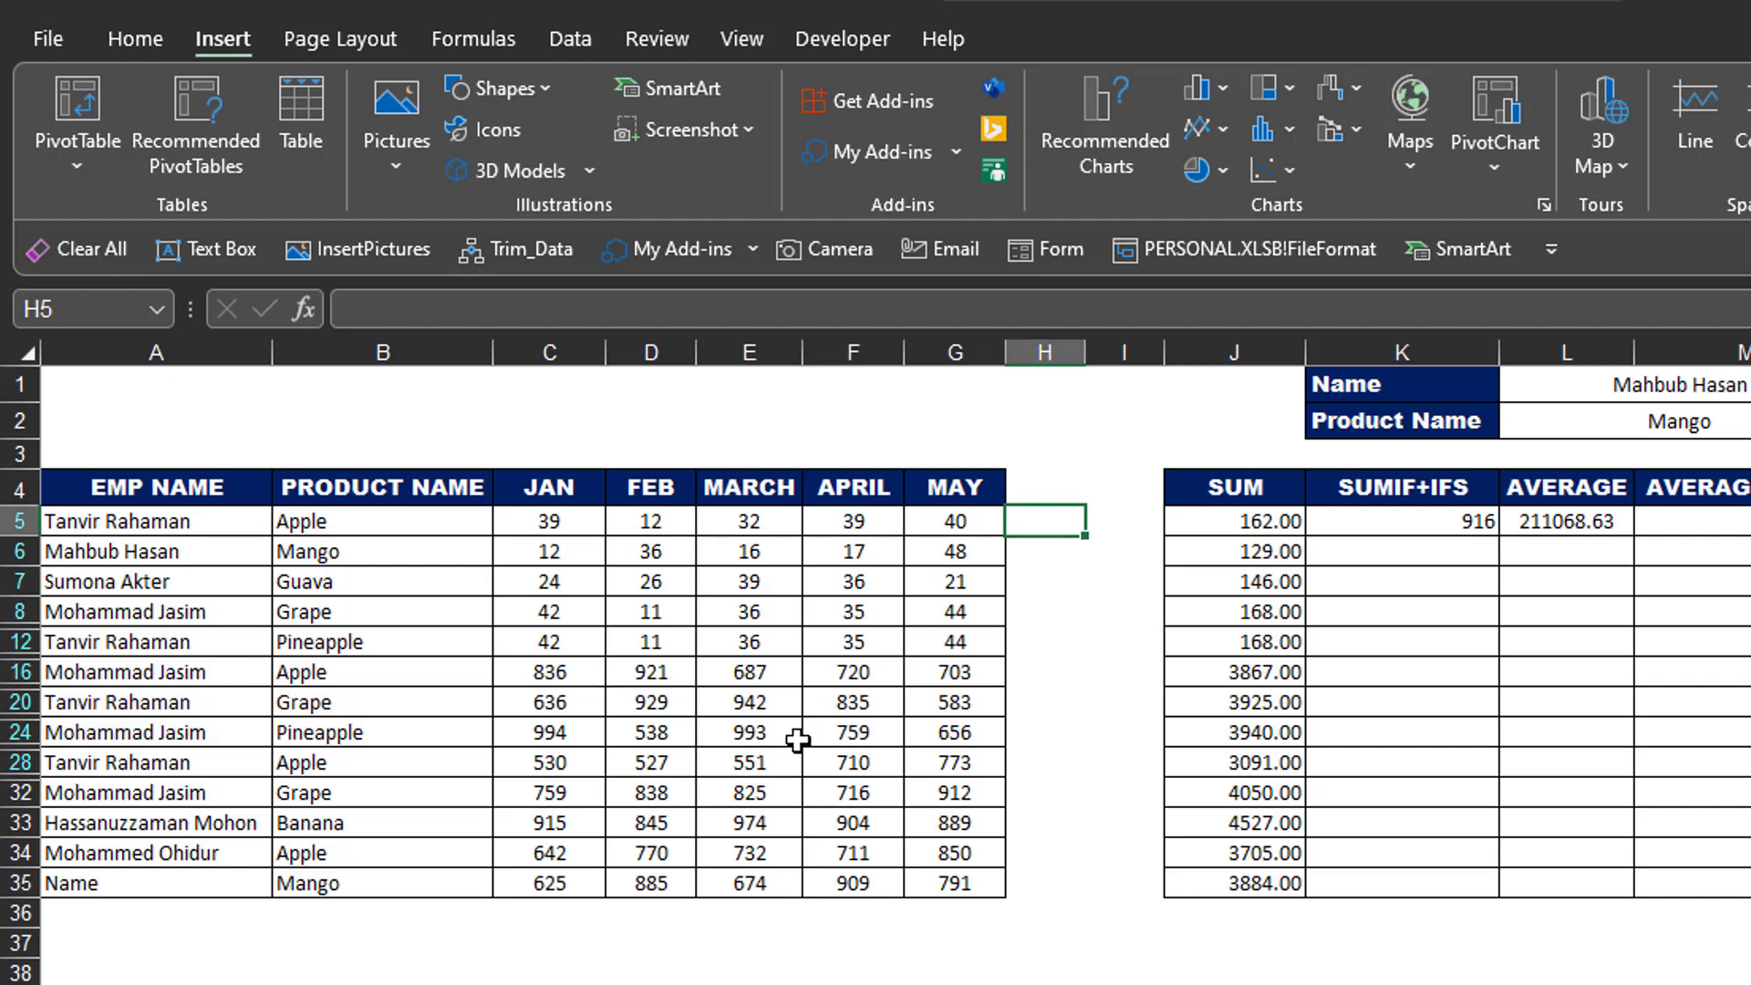
pyautogui.moveTo(529, 524); pyautogui.dragTo(968, 881)
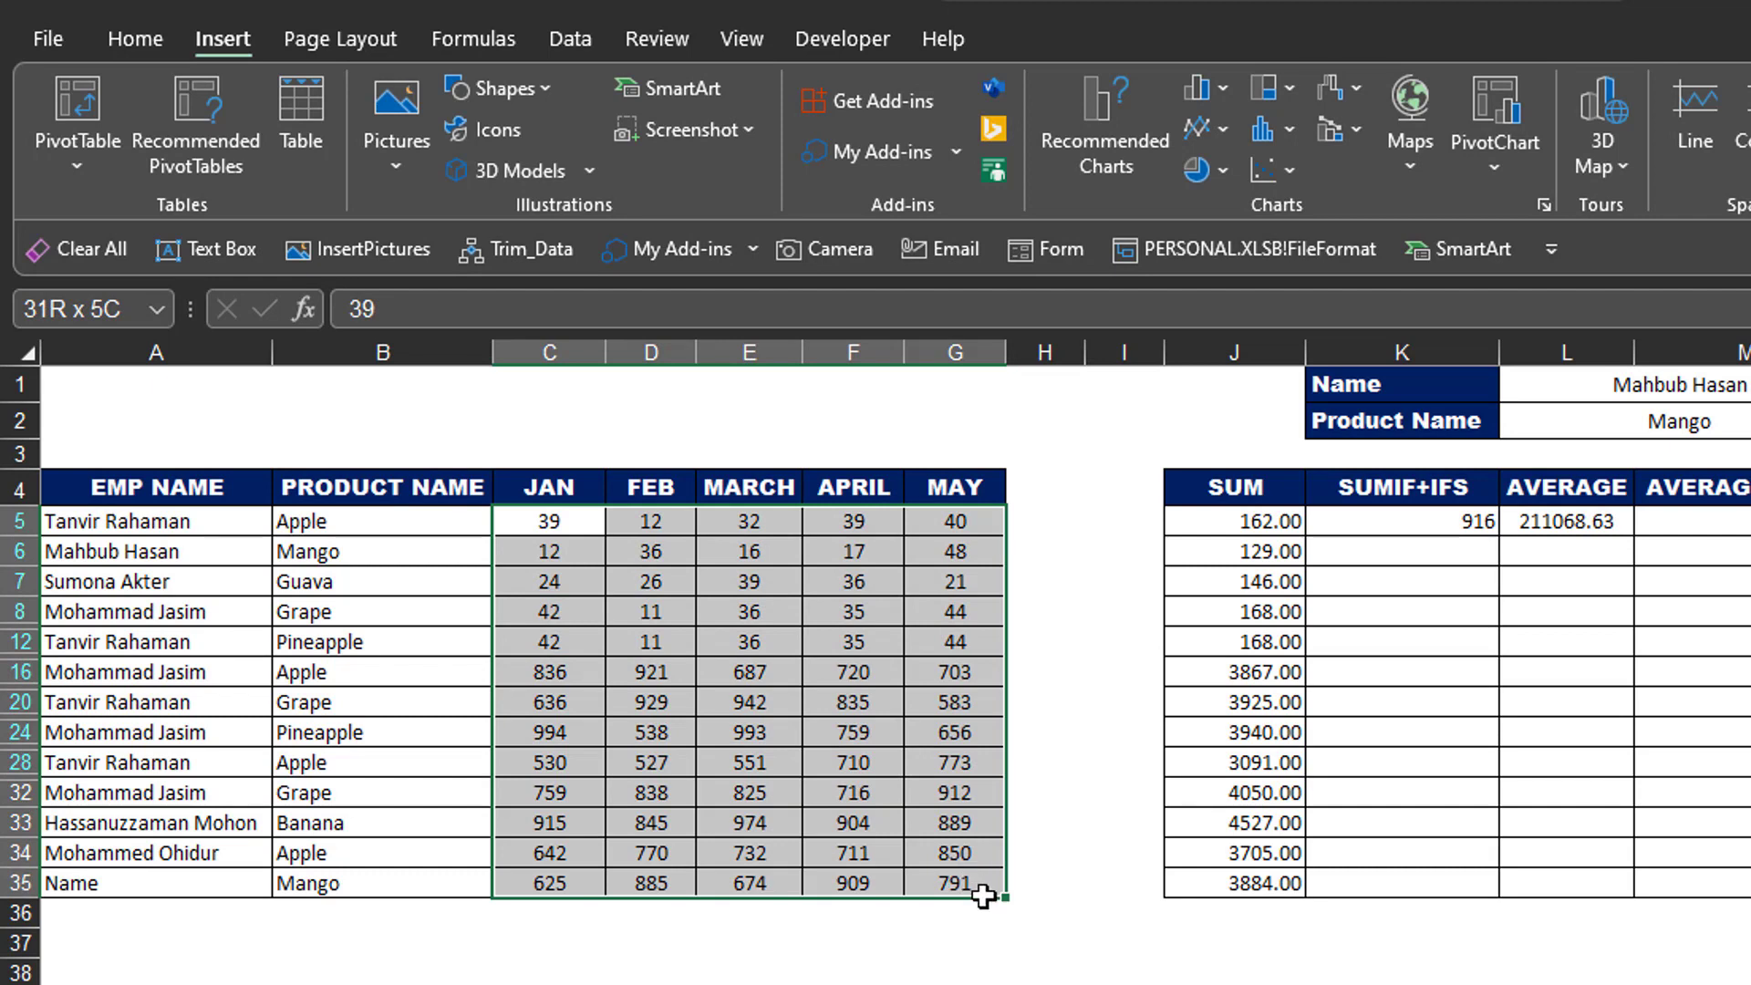
pyautogui.moveTo(983, 895); pyautogui.dragTo(1008, 906)
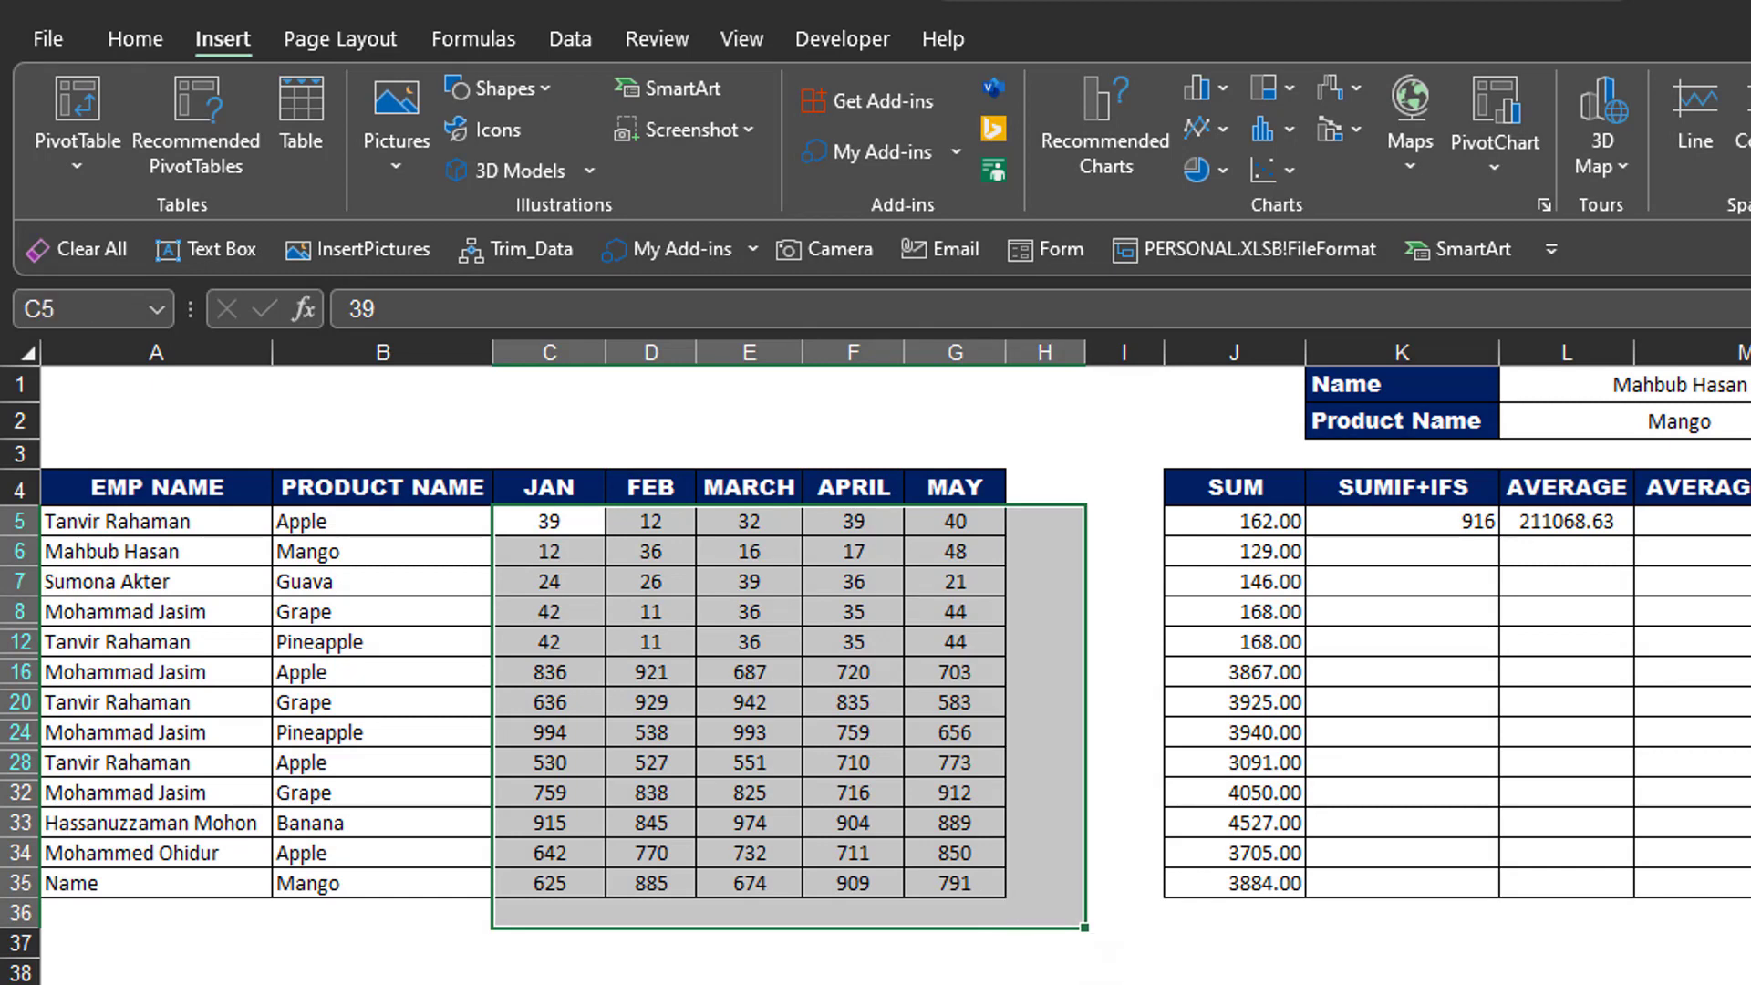
pyautogui.hotkey('alt', '=')
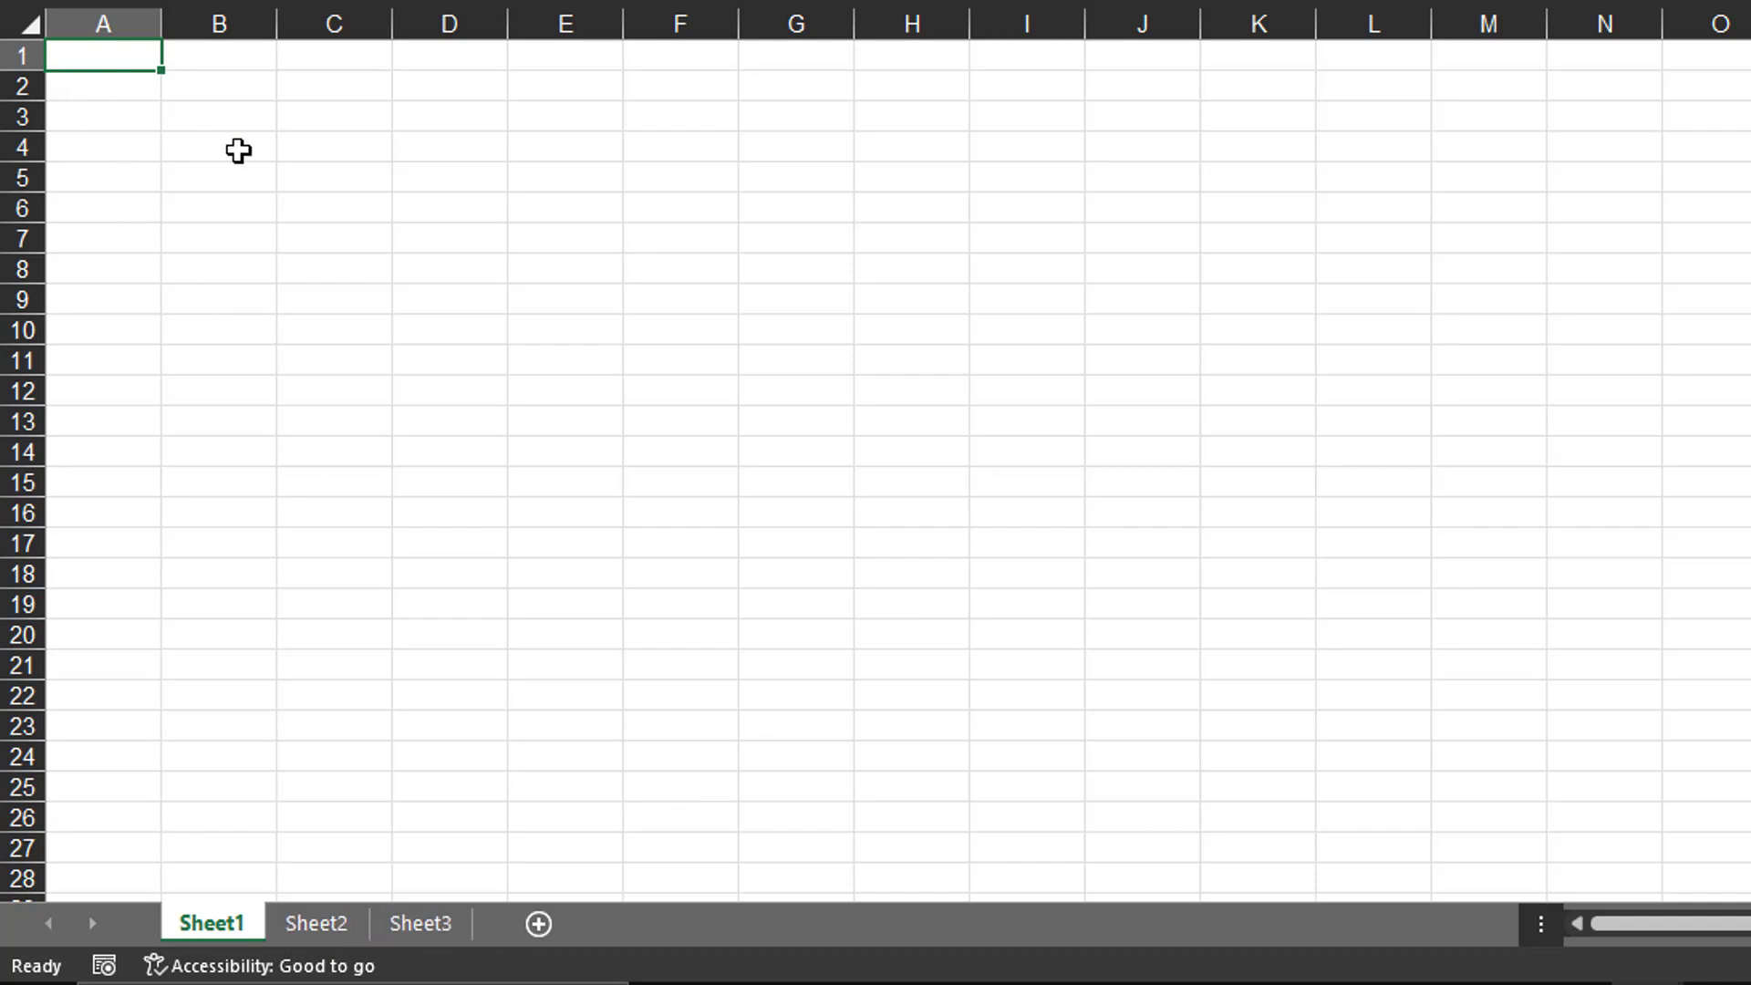
# Look through the blank Sheet1, Sheet2 and Sheet3 one after another.
pyautogui.click(420, 922)
pyautogui.click(315, 922)
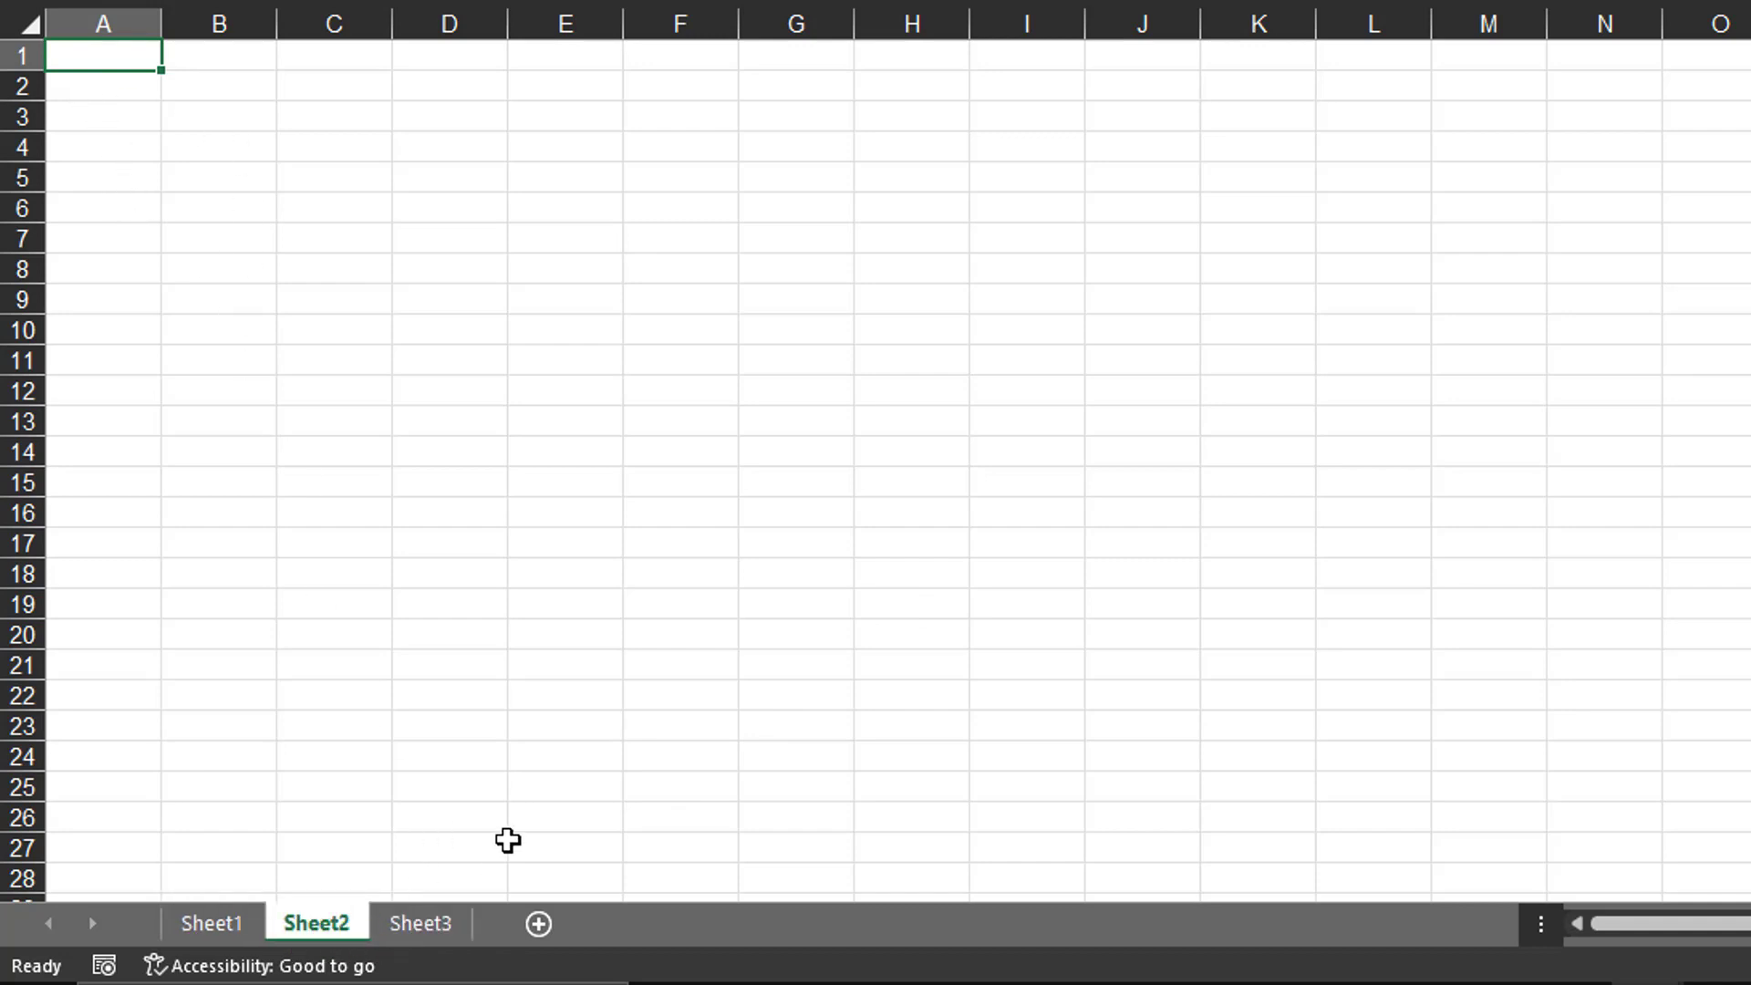
pyautogui.click(212, 923)
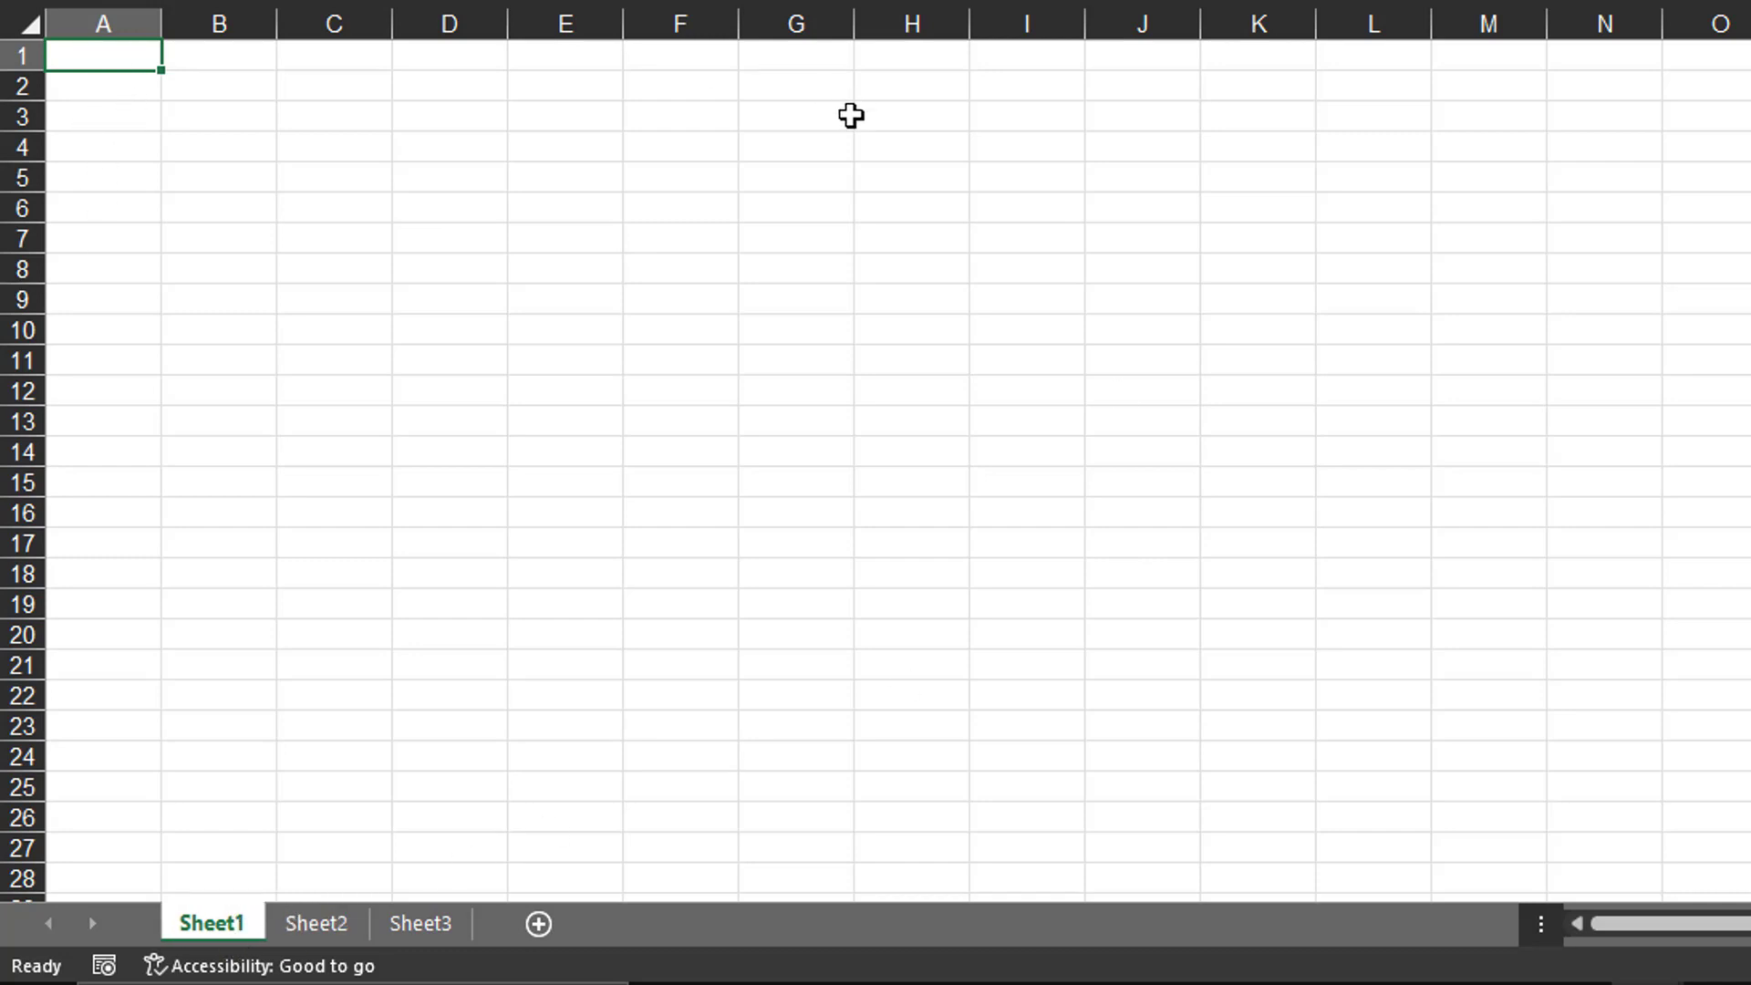
pyautogui.click(330, 916)
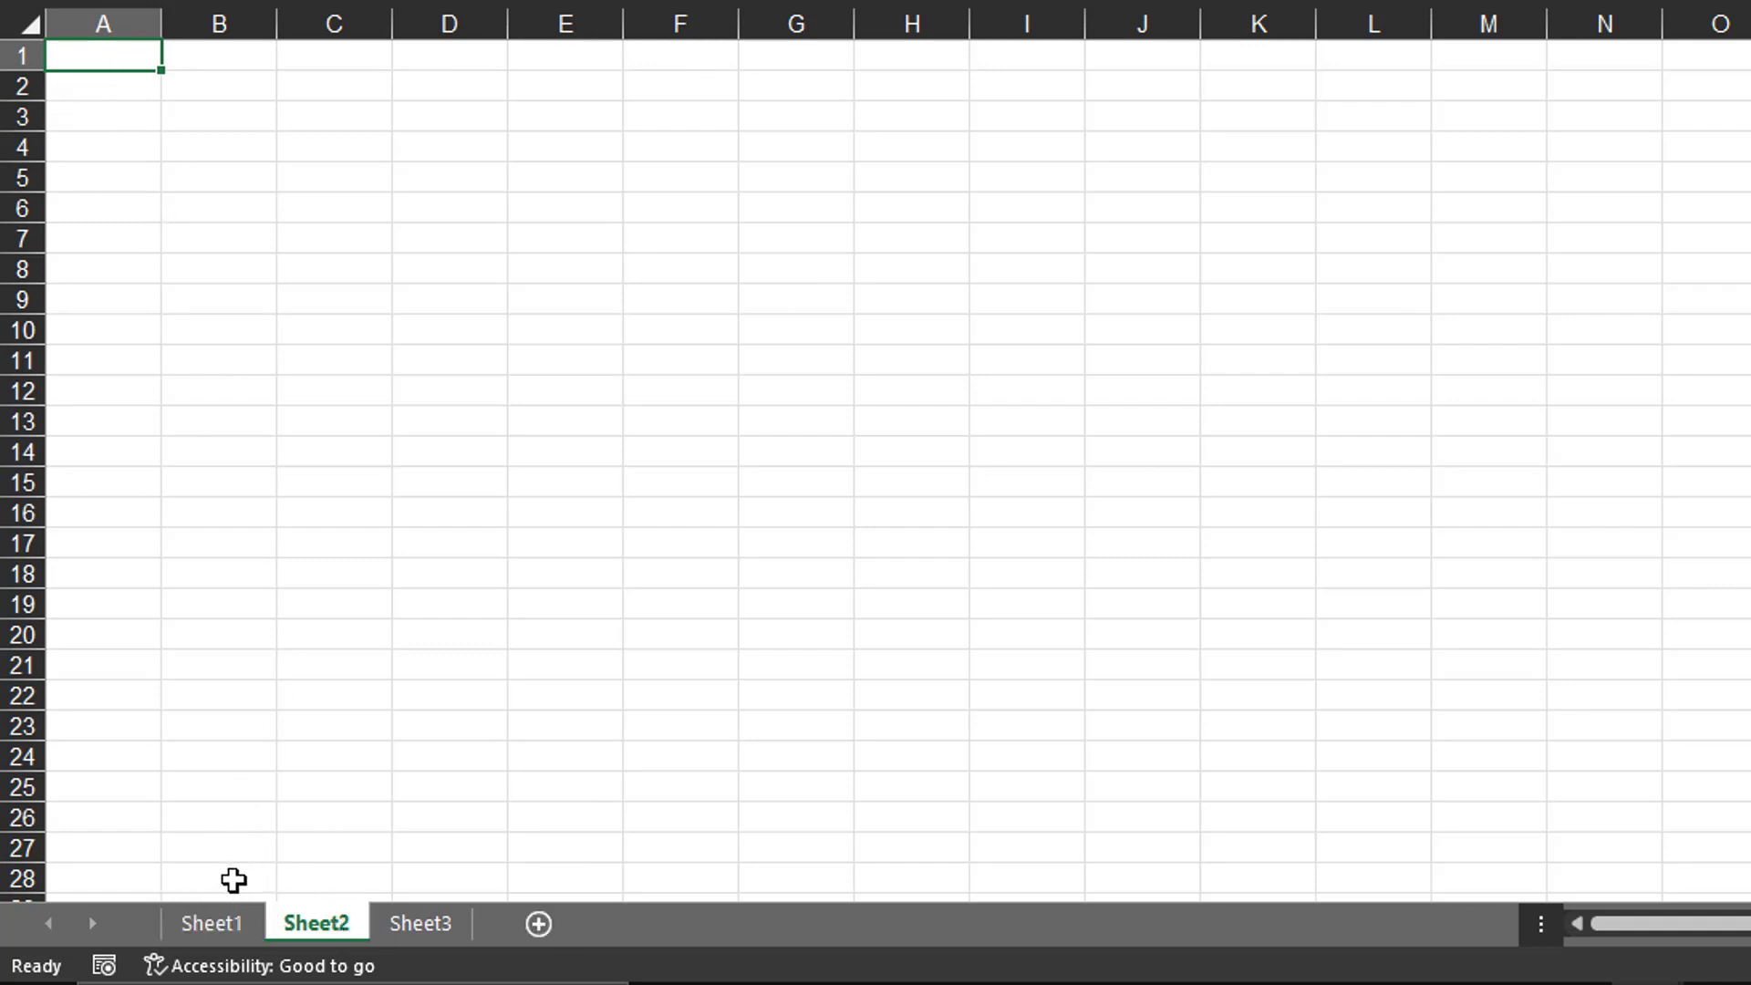
pyautogui.click(219, 922)
pyautogui.click(337, 930)
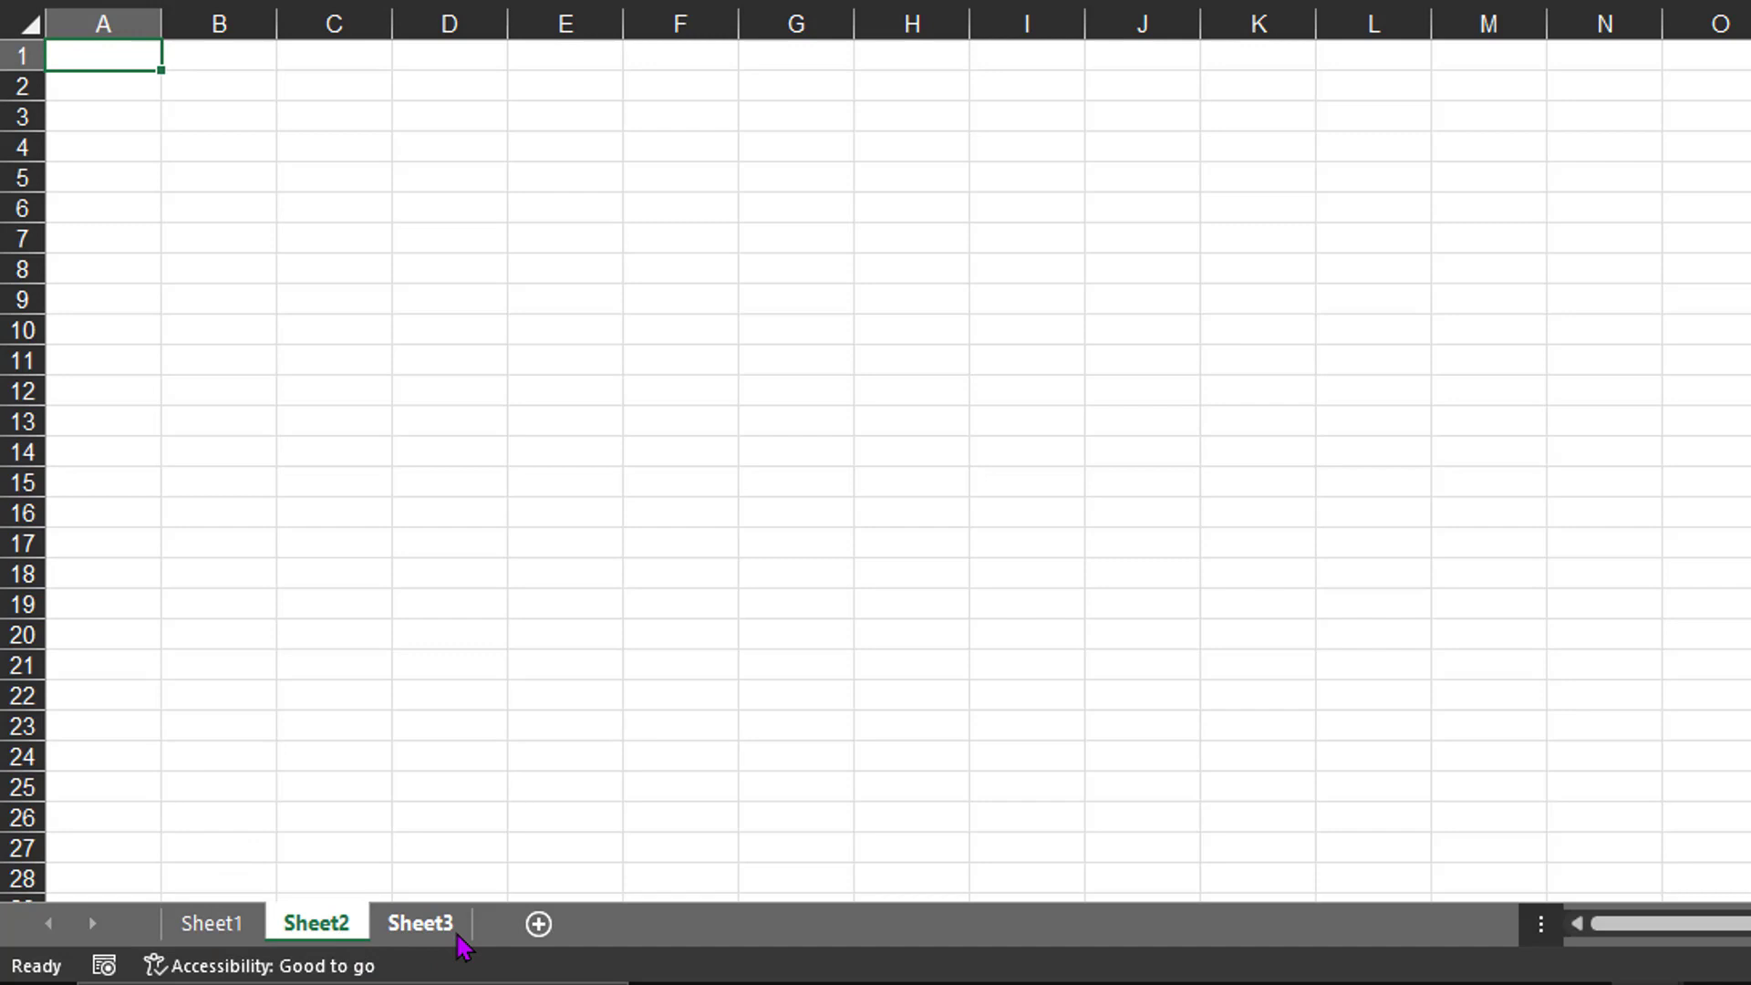
pyautogui.click(409, 923)
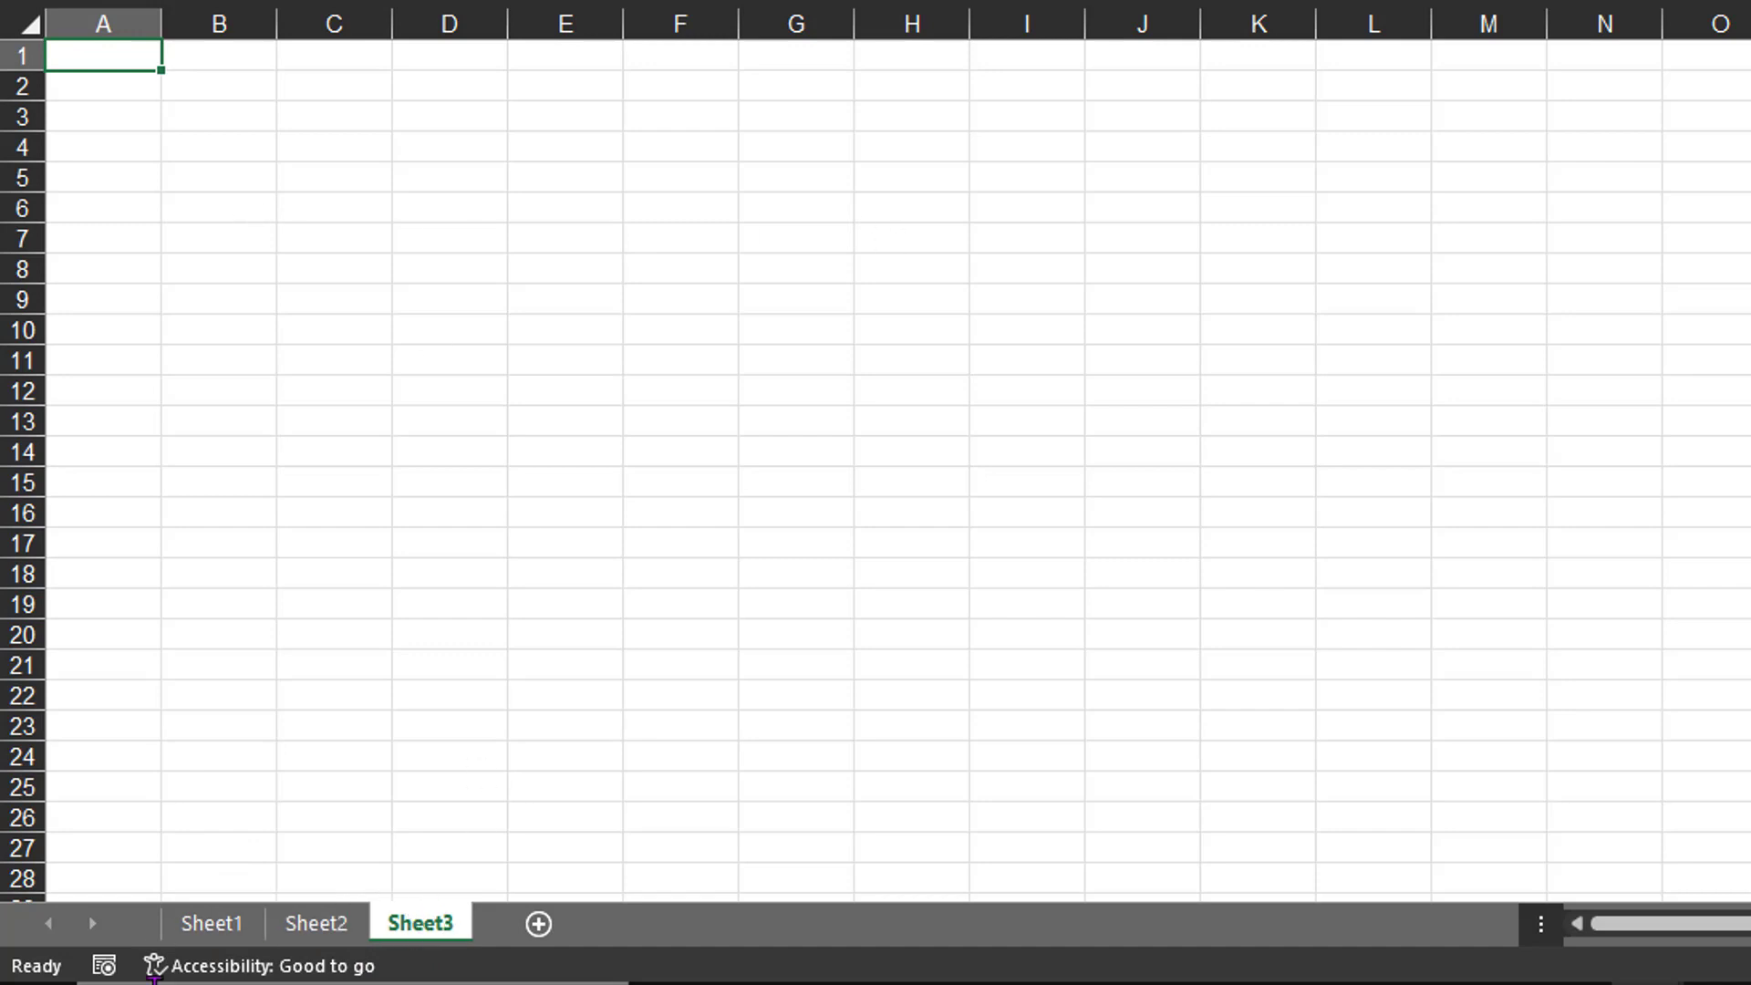
# Group Sheet1 through Sheet3 and enter "ghrhejry" in cell A1 of all three.
pyautogui.click(212, 923)
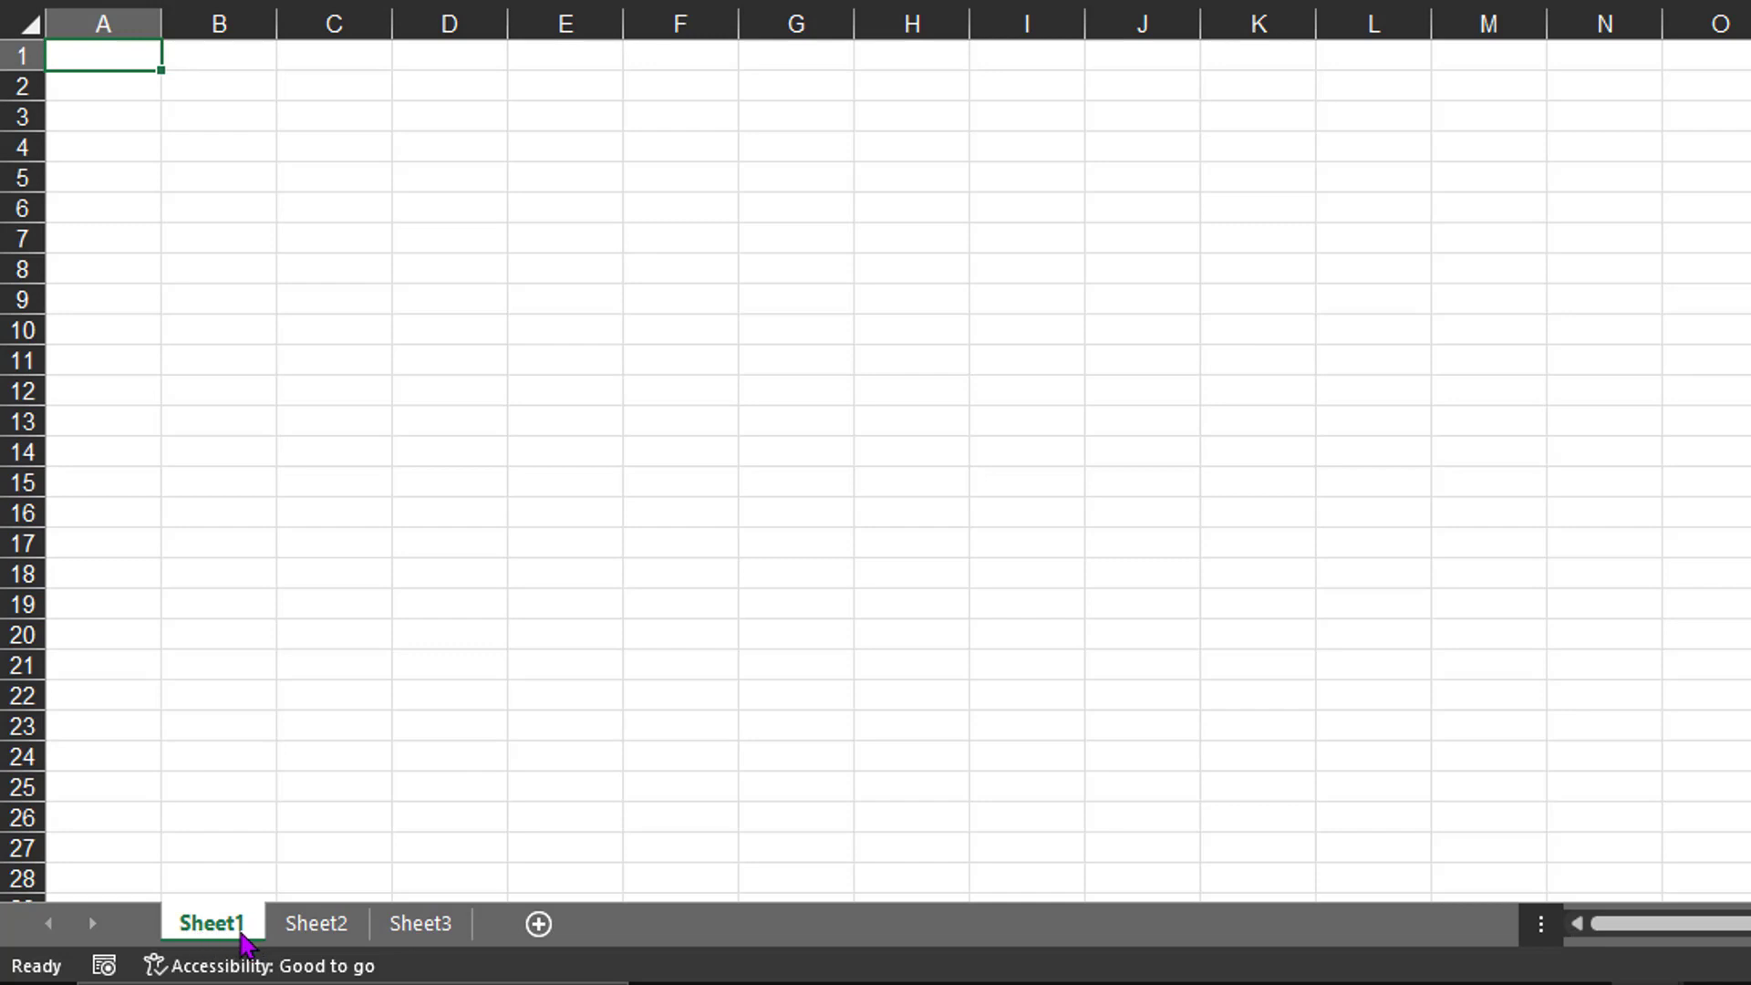
pyautogui.keyDown('shift'); pyautogui.click(450, 924); pyautogui.keyUp('shift')
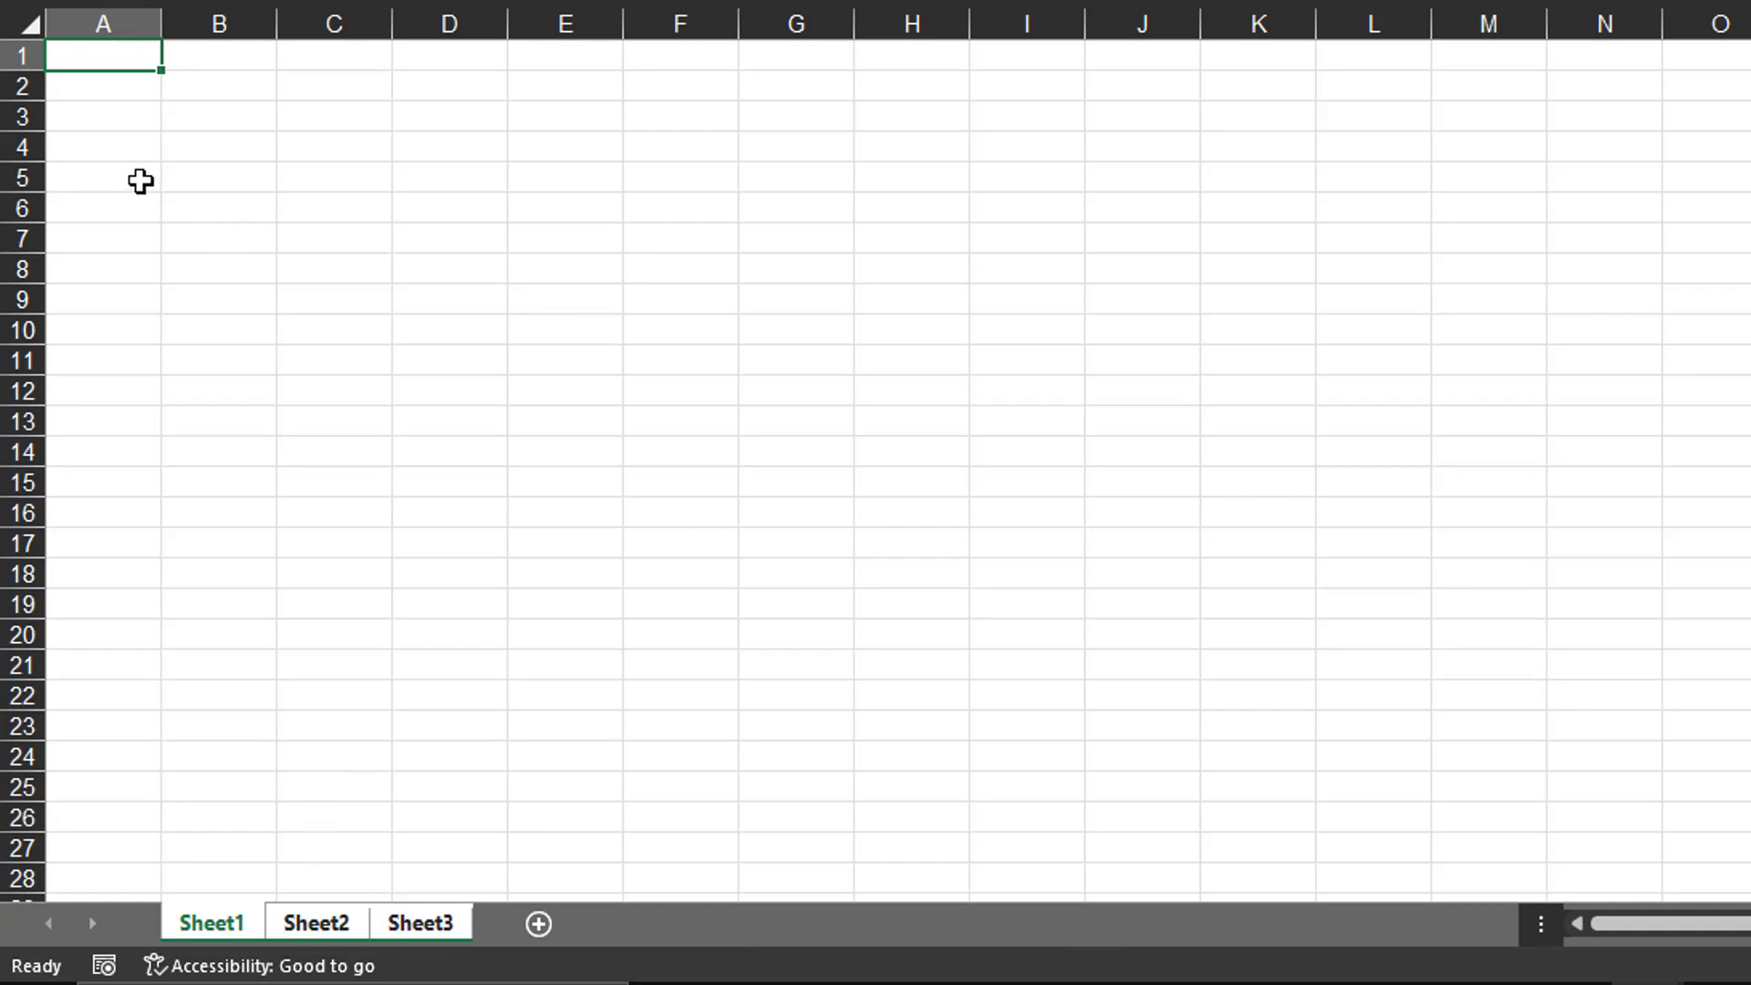
pyautogui.write('ghrhejry')
# Fill cell B5 with yellow on the grouped sheets, then check the edits on Sheet2 and Sheet3.
pyautogui.click(219, 177)
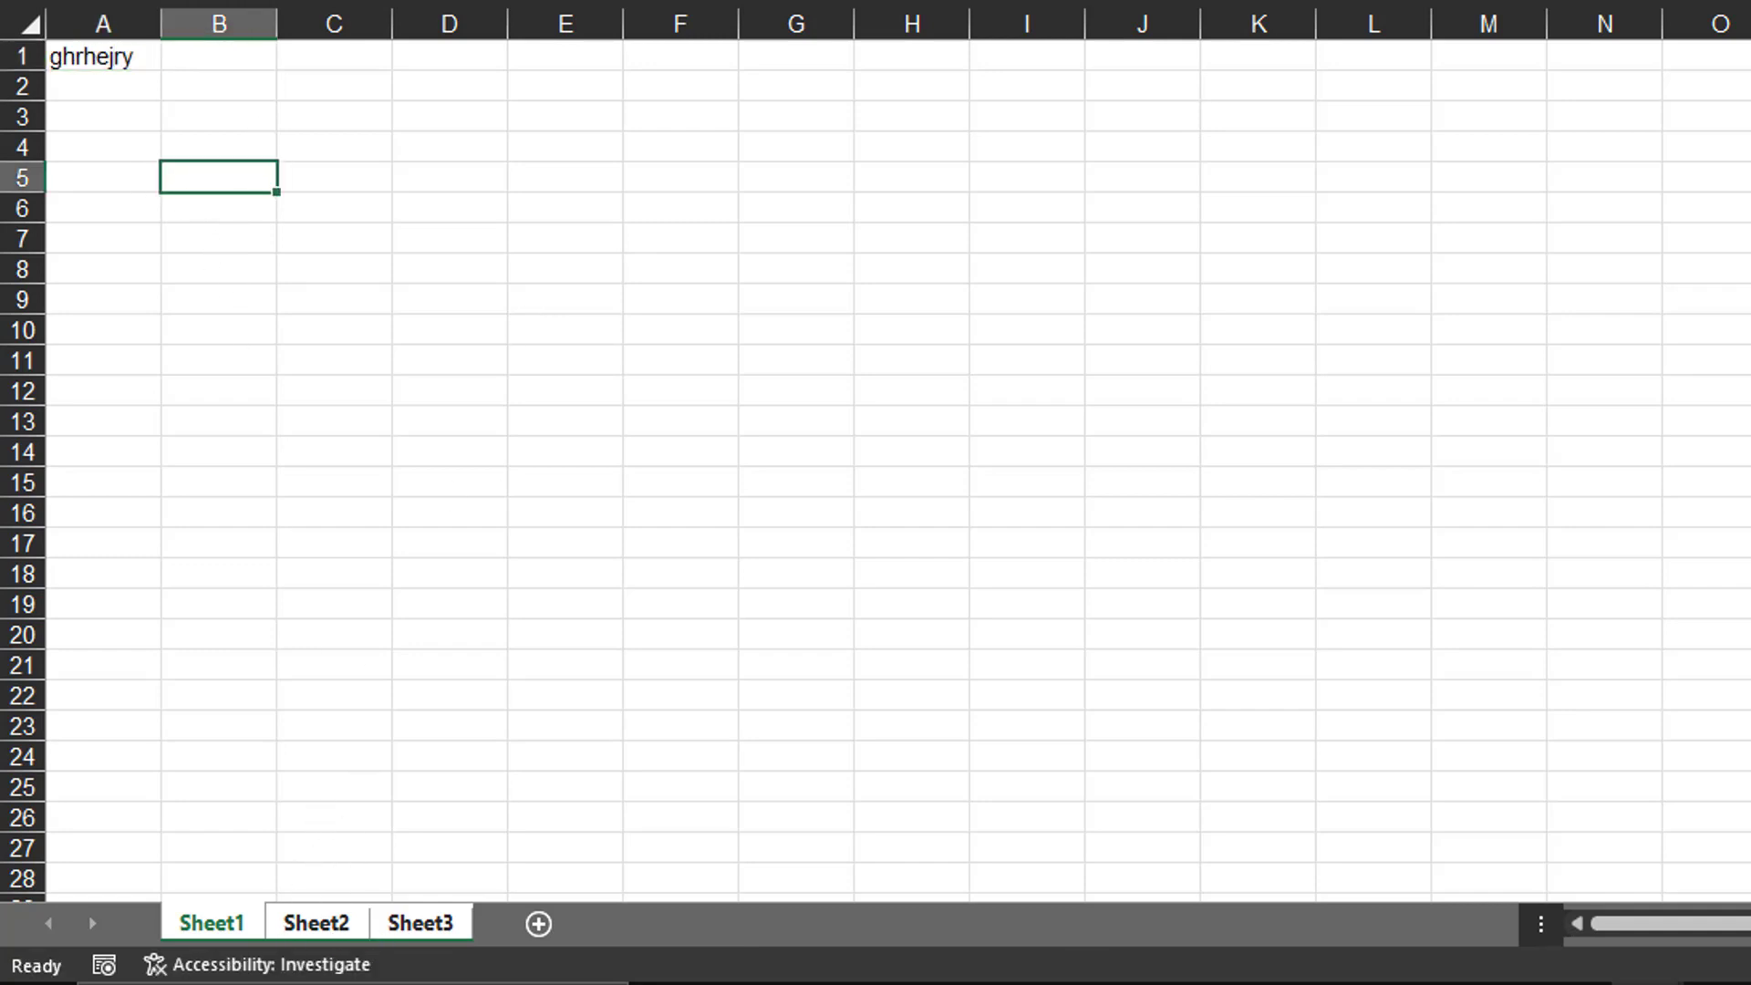
pyautogui.click(554, 1)
pyautogui.click(605, 119)
pyautogui.click(450, 329)
pyautogui.click(262, 329)
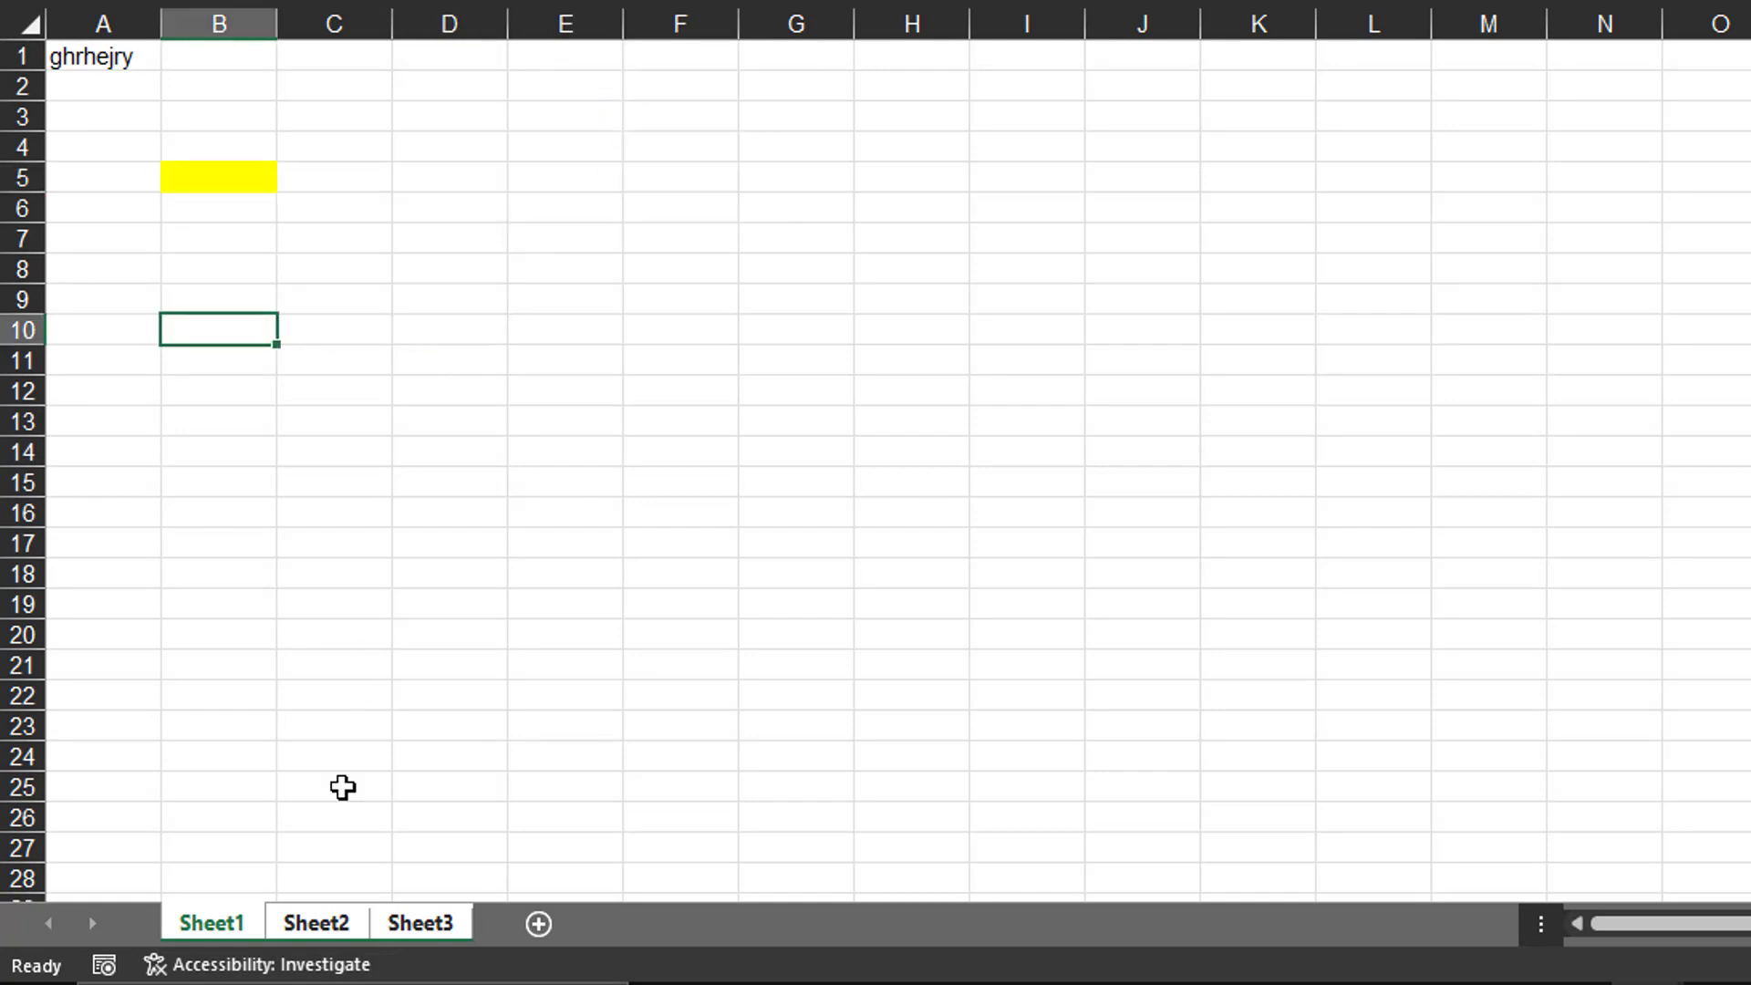
pyautogui.click(319, 924)
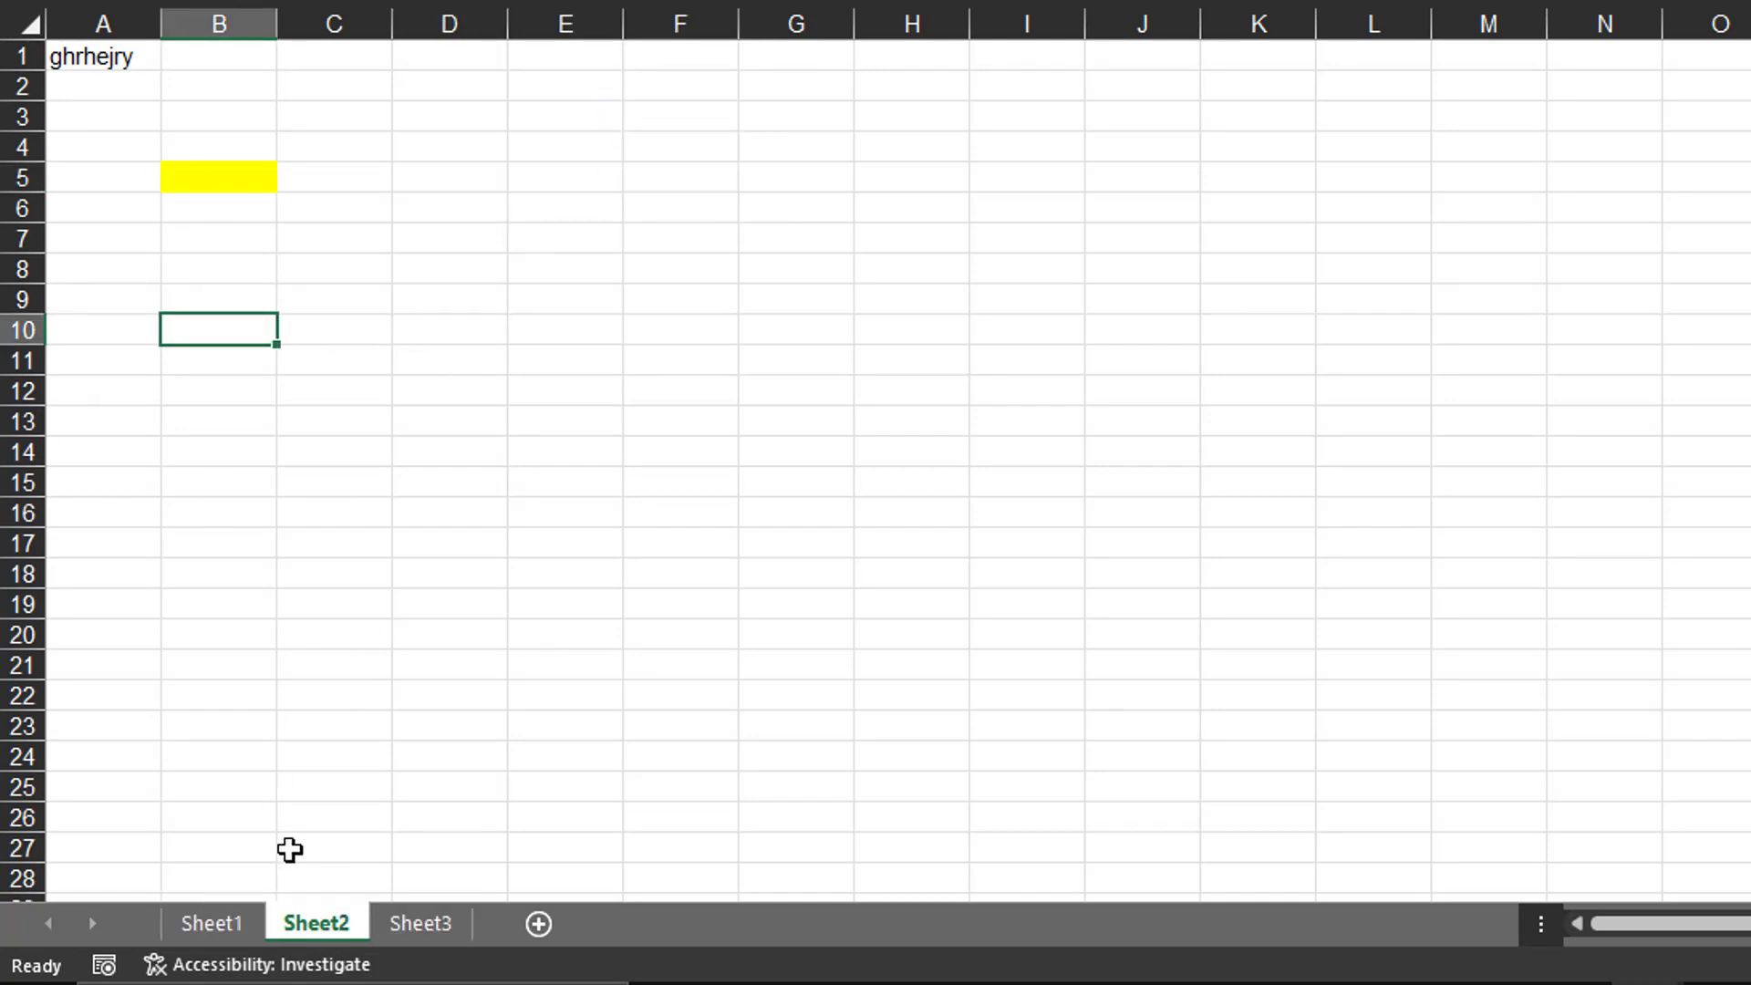
pyautogui.click(376, 925)
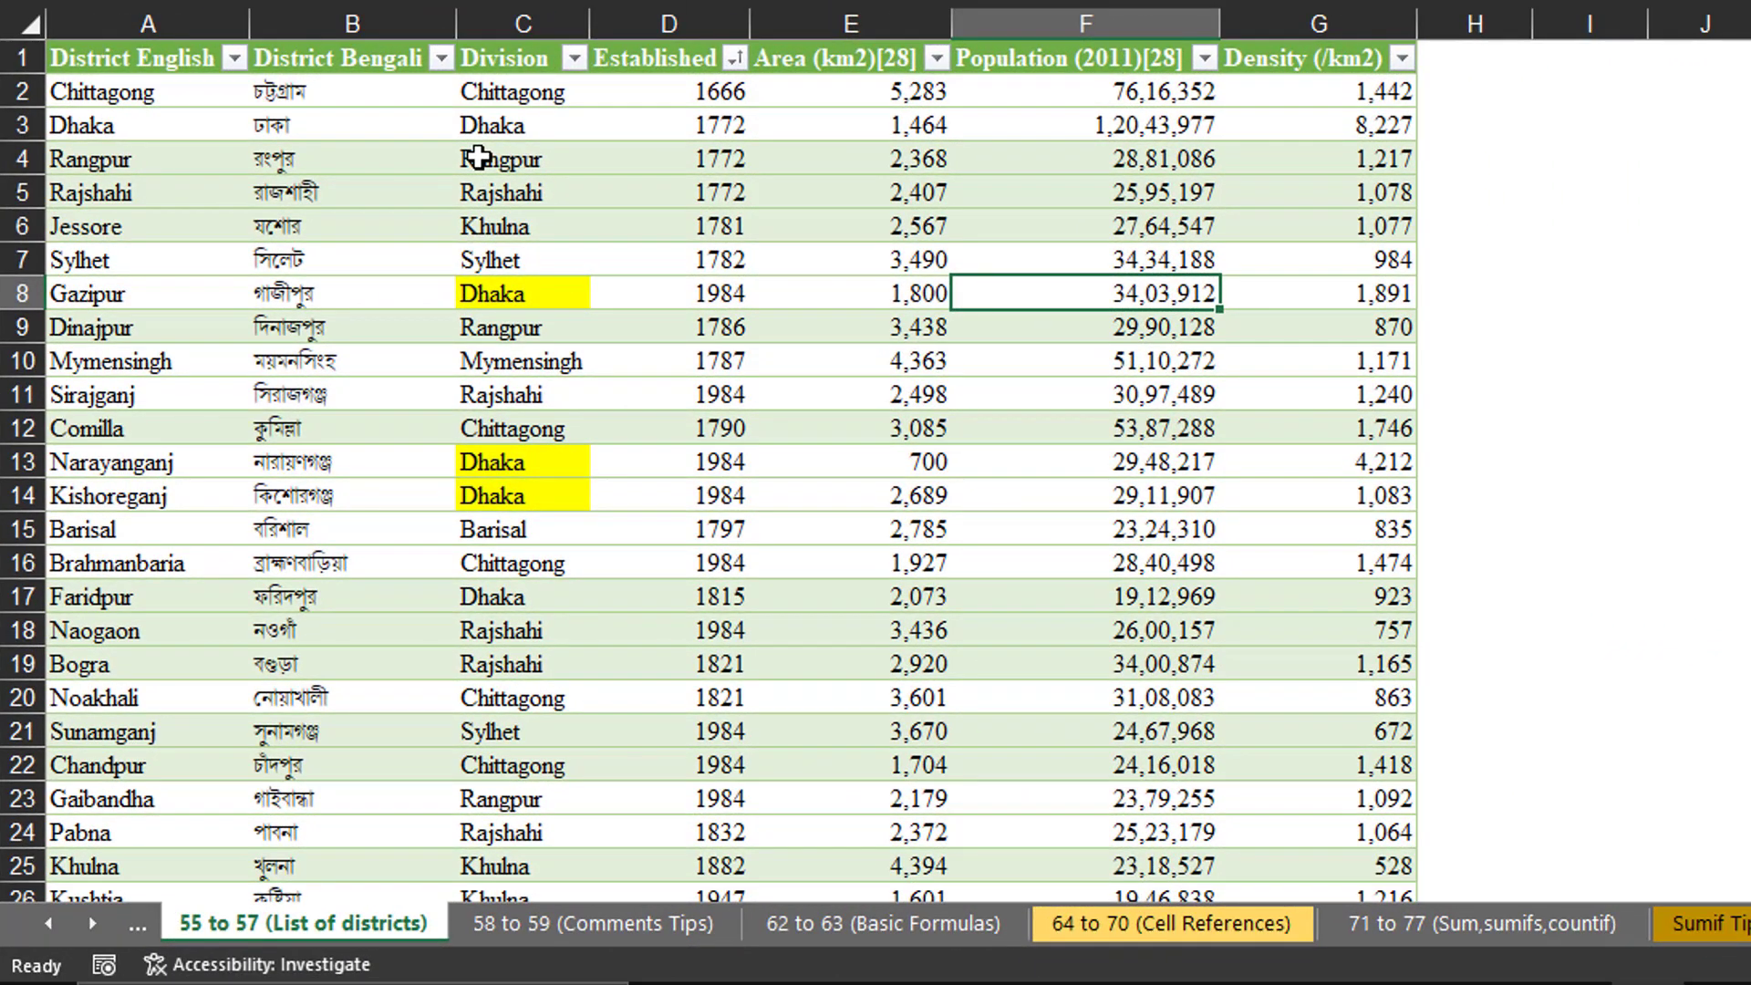
# Edit the Chittagong Division cell C2 in place and add a second line holding a person's first name.
pyautogui.click(1545, 235)
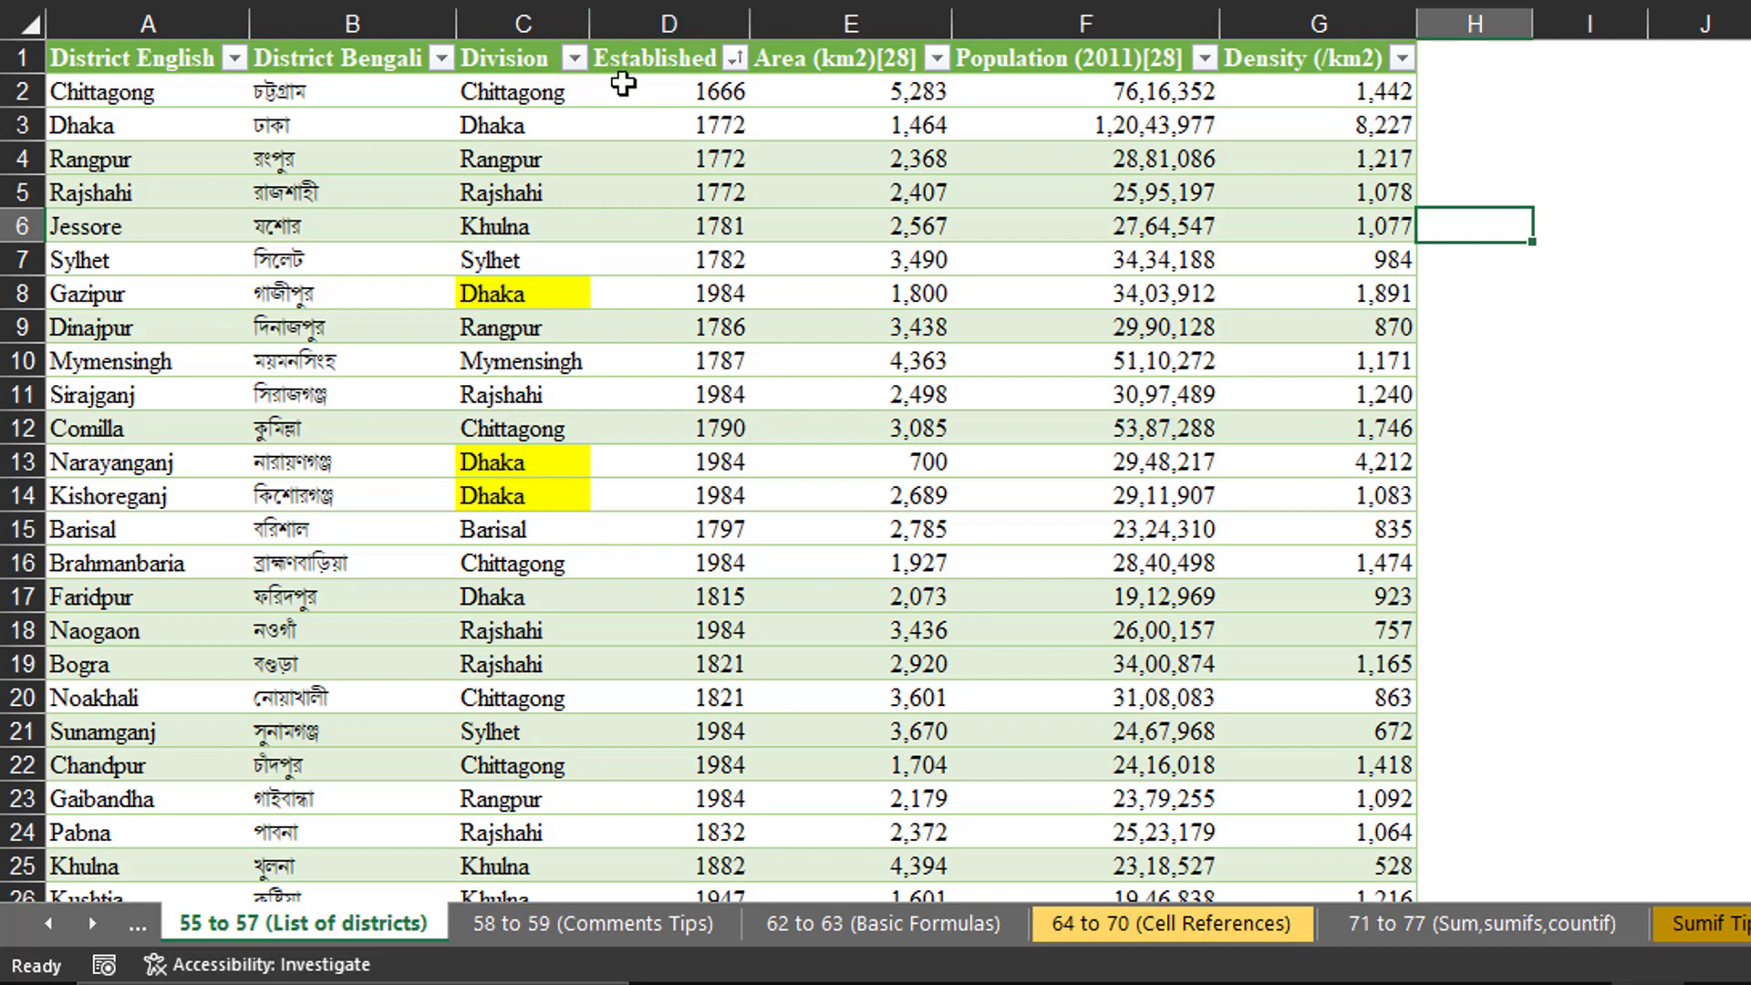
pyautogui.click(565, 102)
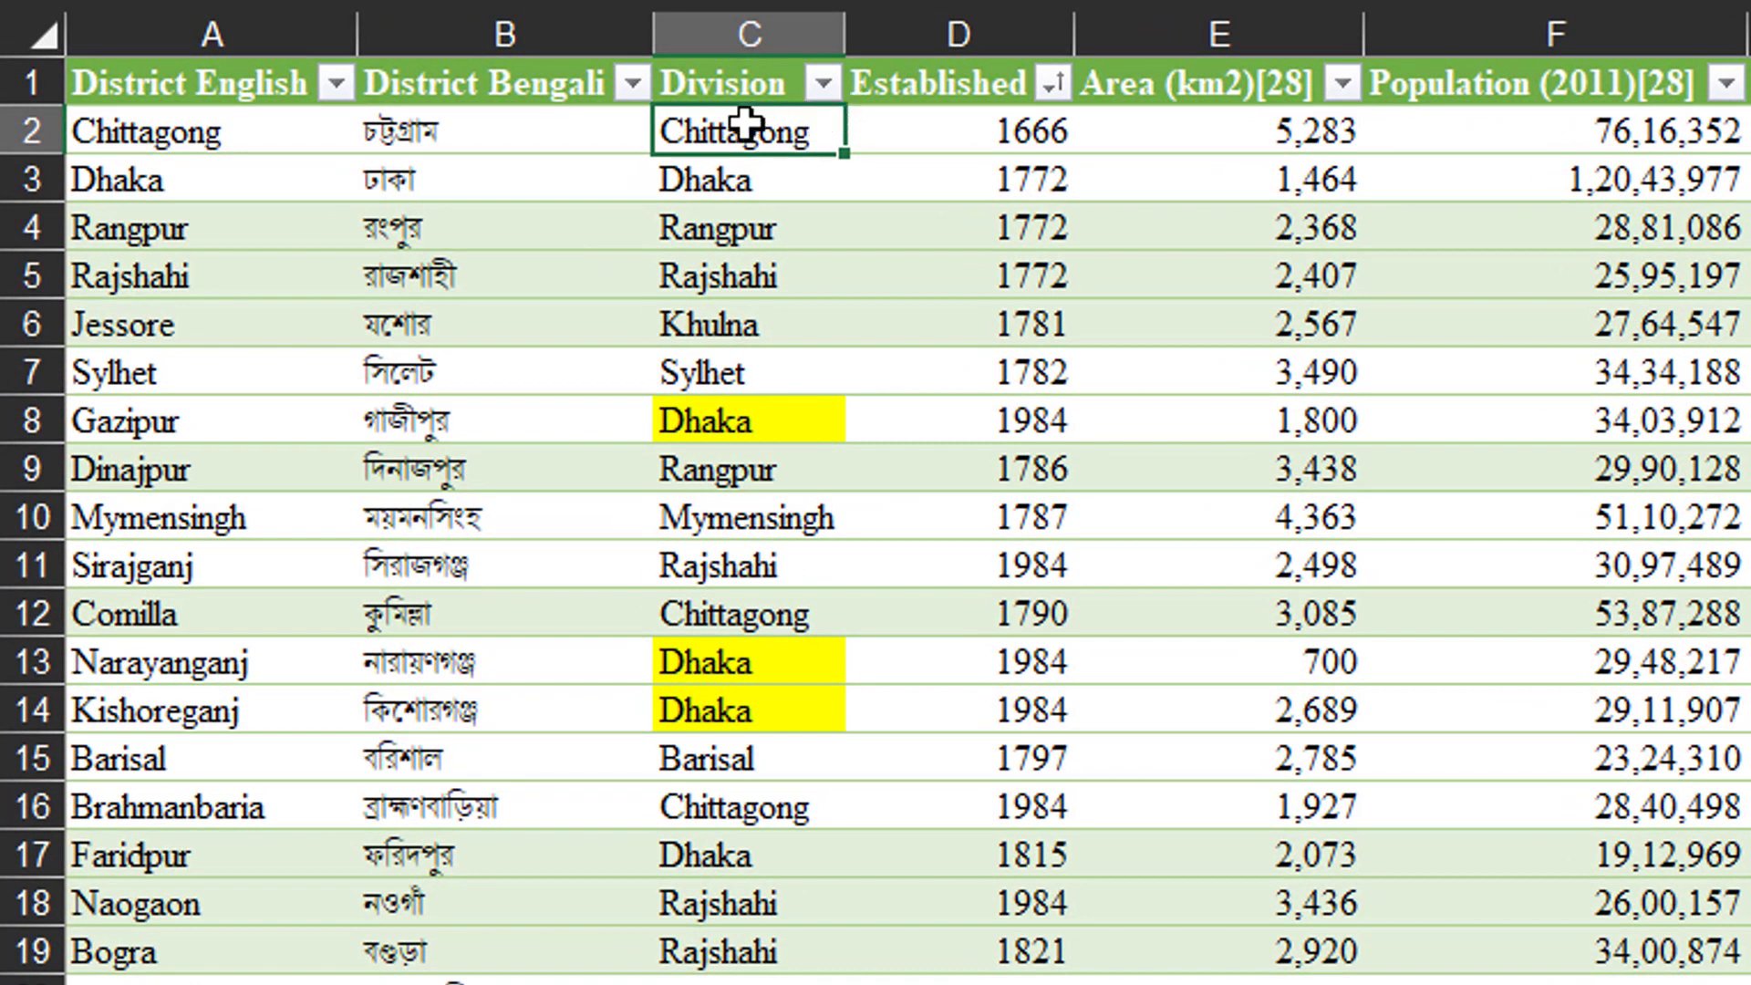
pyautogui.click(755, 172)
pyautogui.click(777, 130)
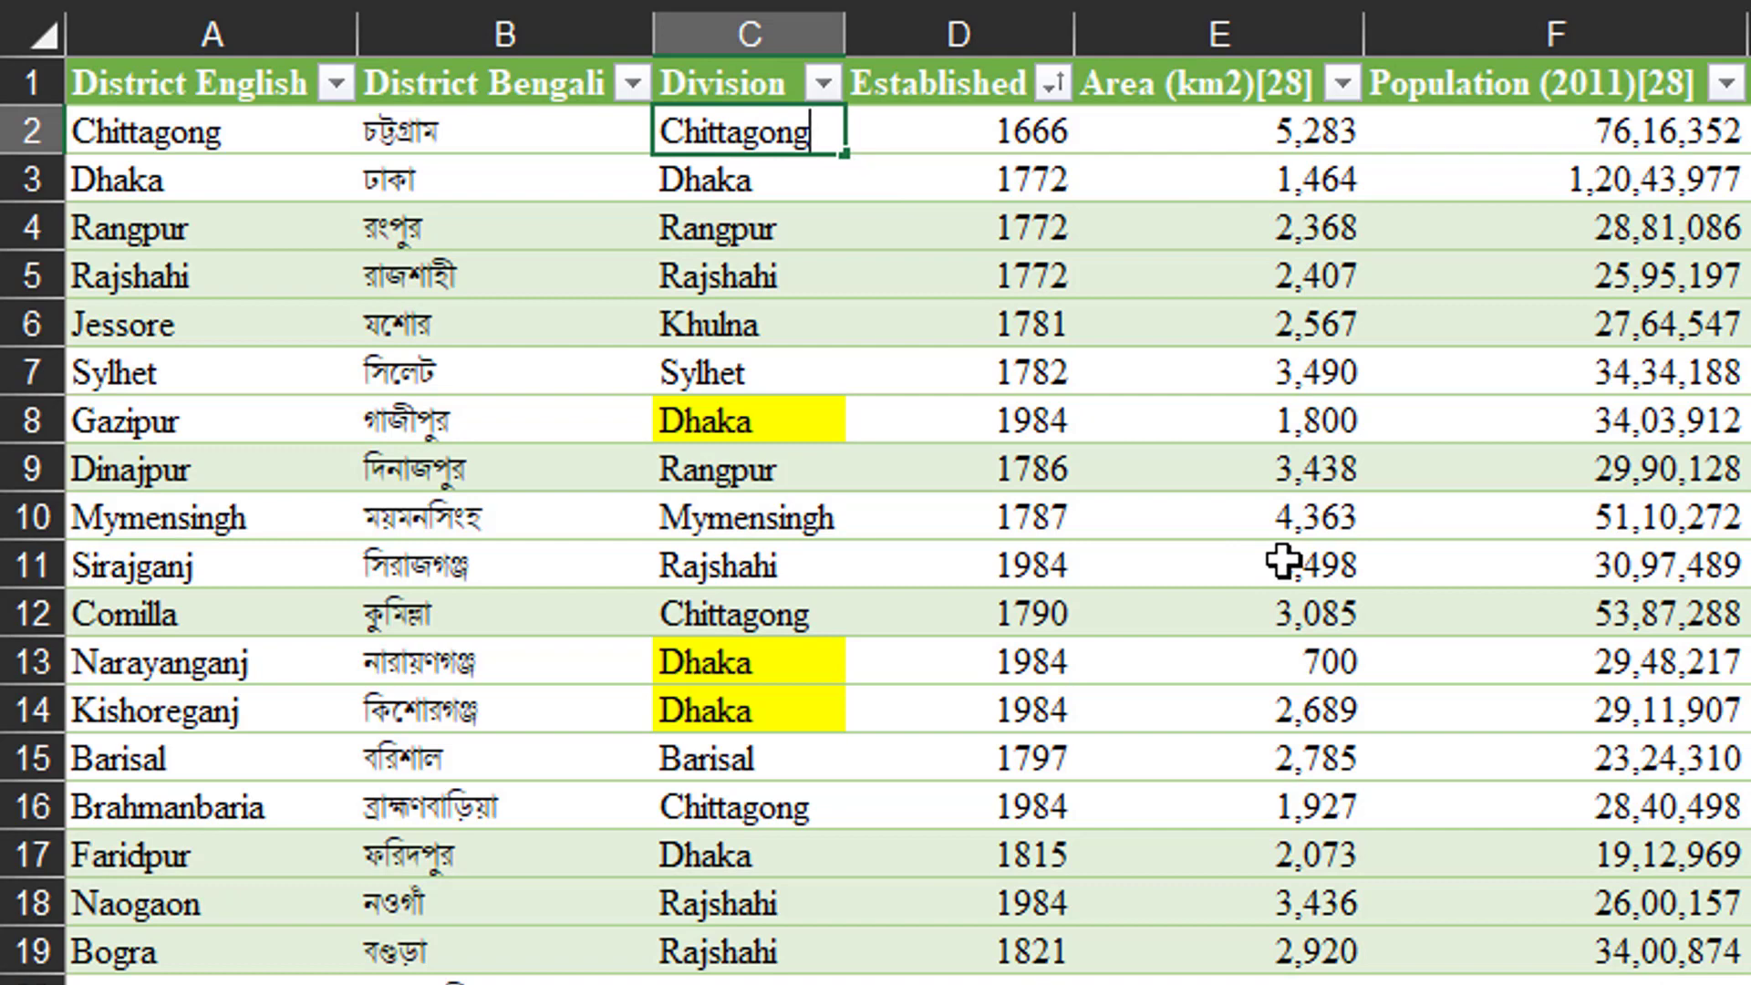
pyautogui.press('Return')
pyautogui.press('BackSpace')
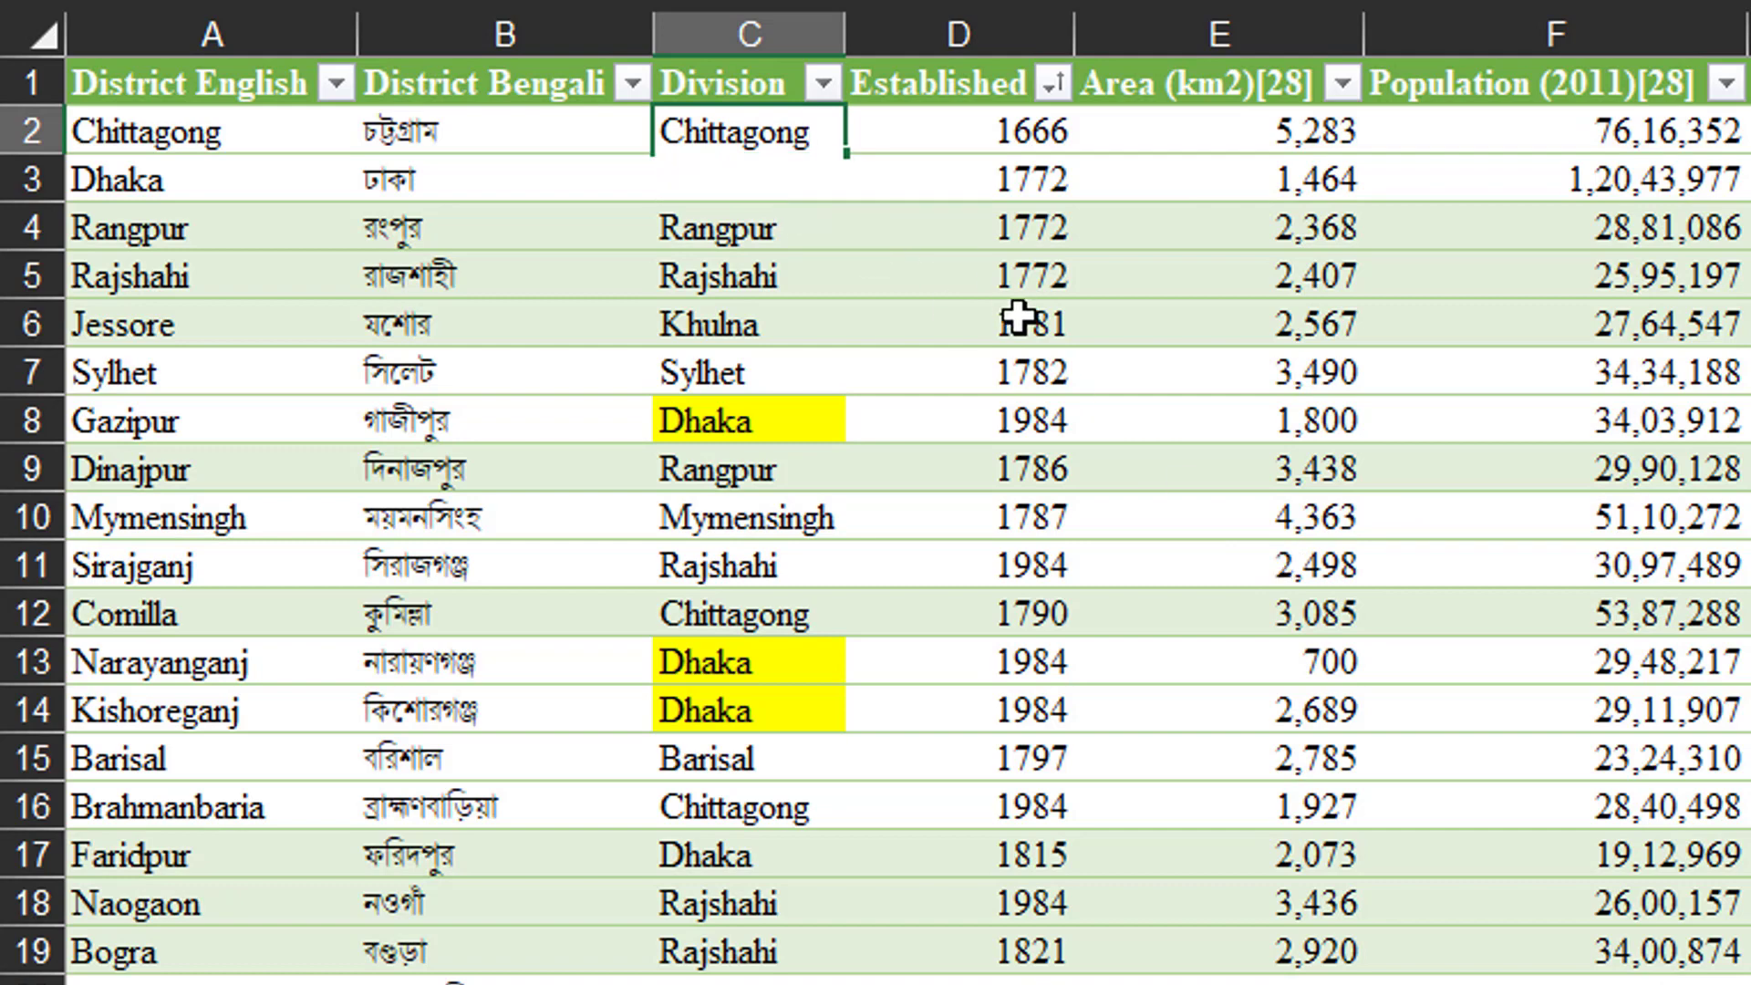
pyautogui.write('Tanvir')
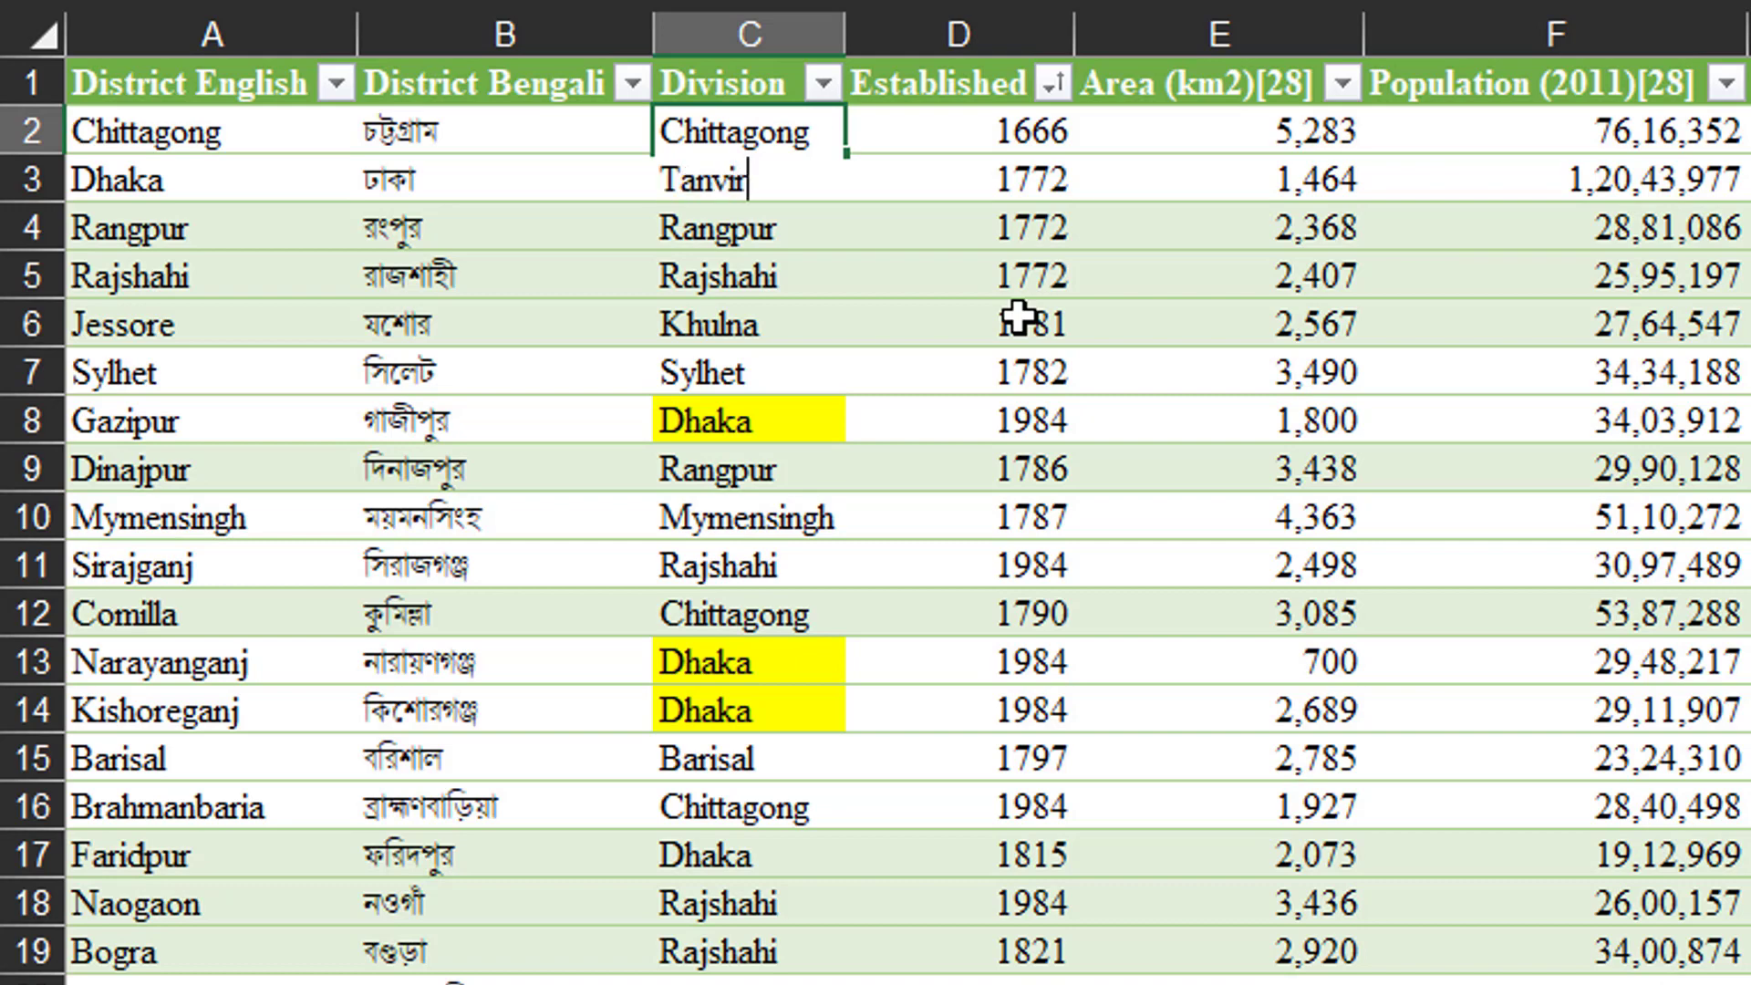
# Add a third line with another person's first name to cell C2 and commit the multi-line entry.
pyautogui.press('Return')
pyautogui.press('BackSpace')
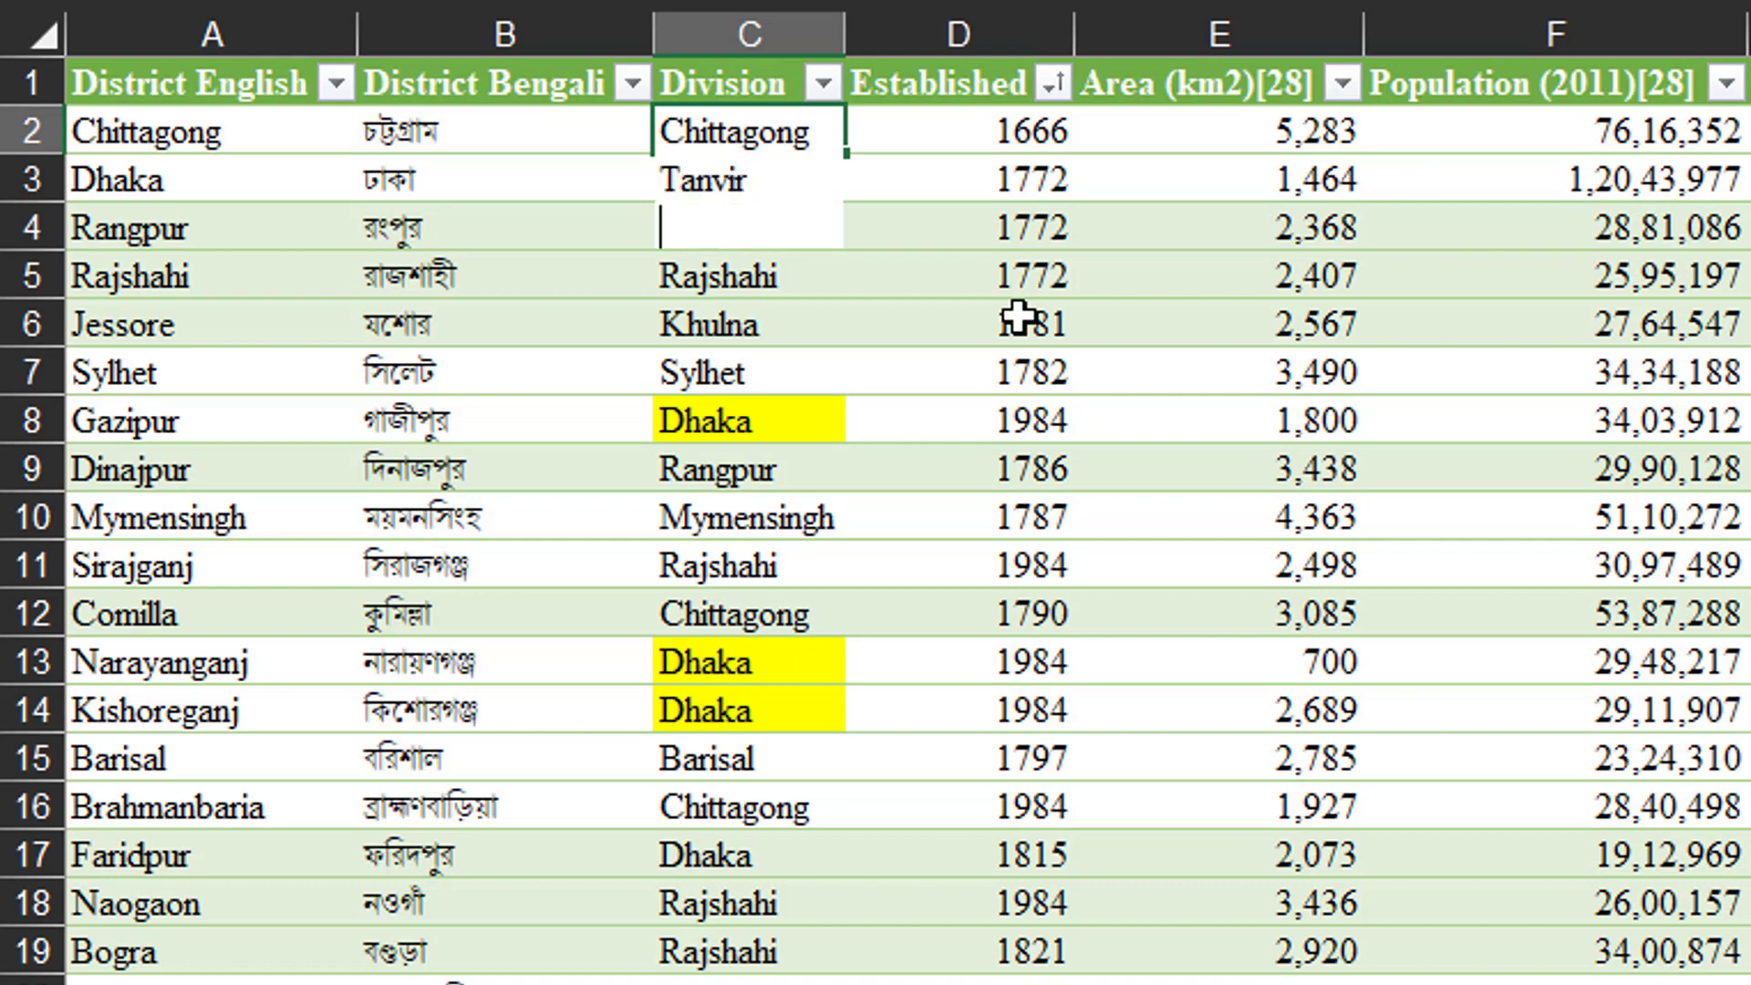
pyautogui.write('Shakib')
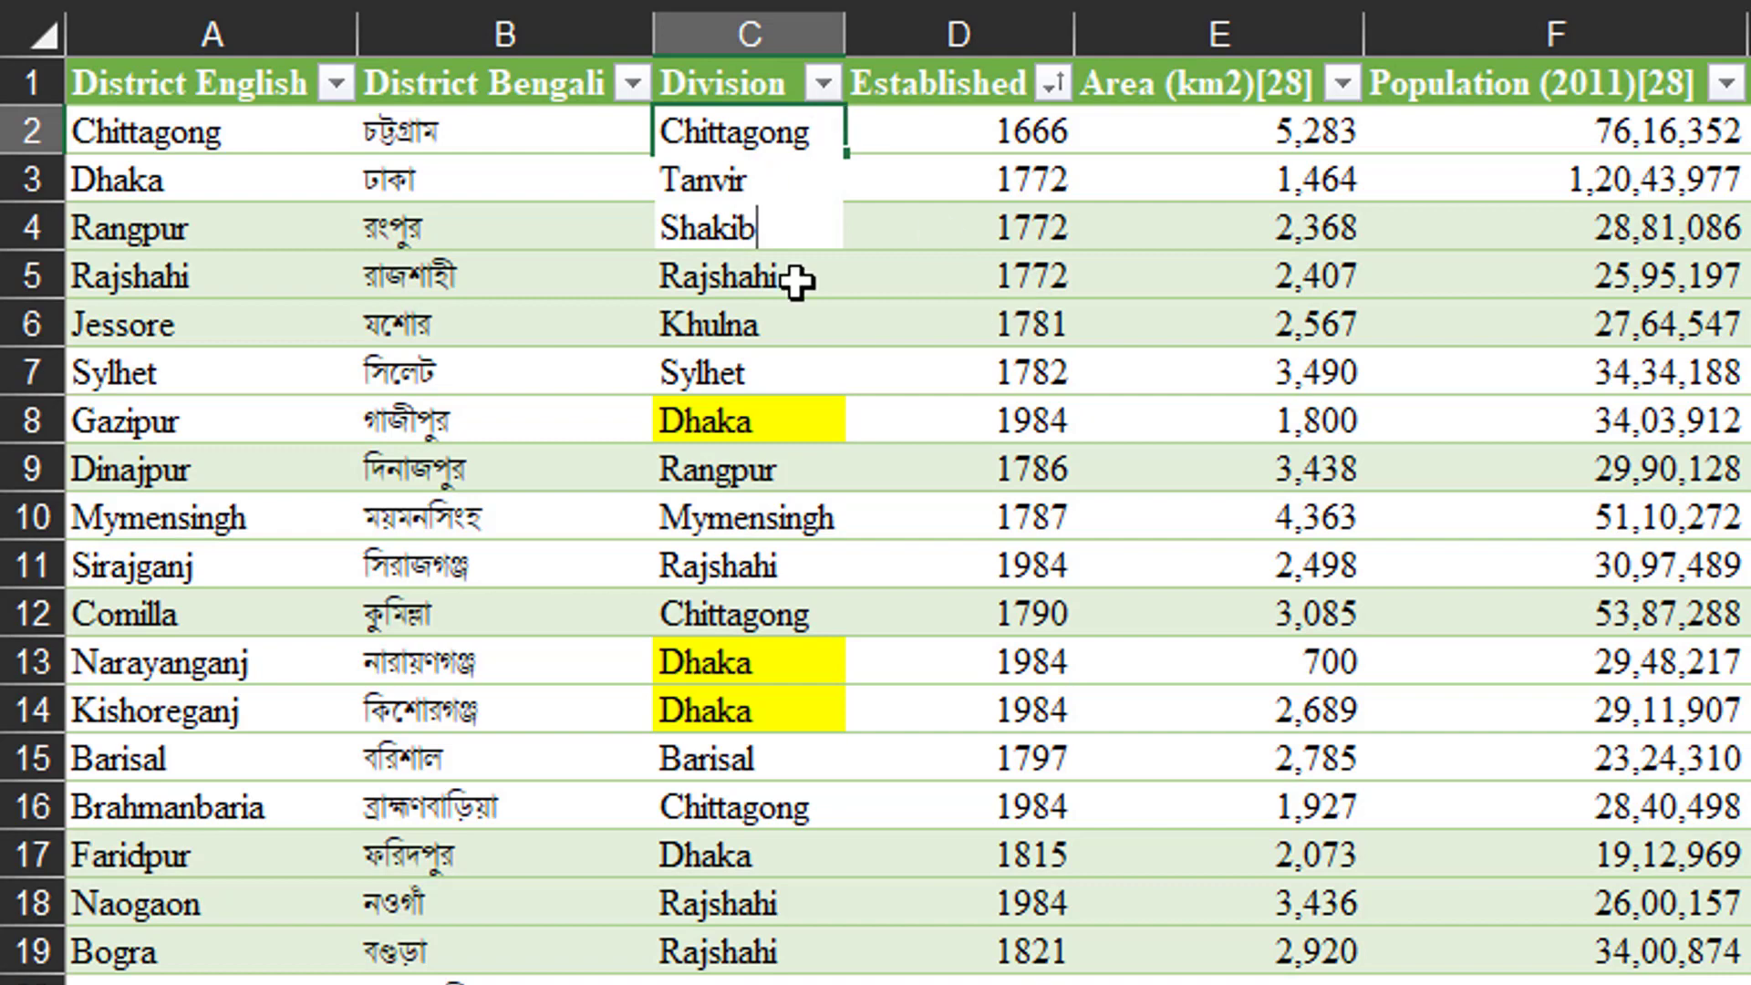
pyautogui.press('Return')
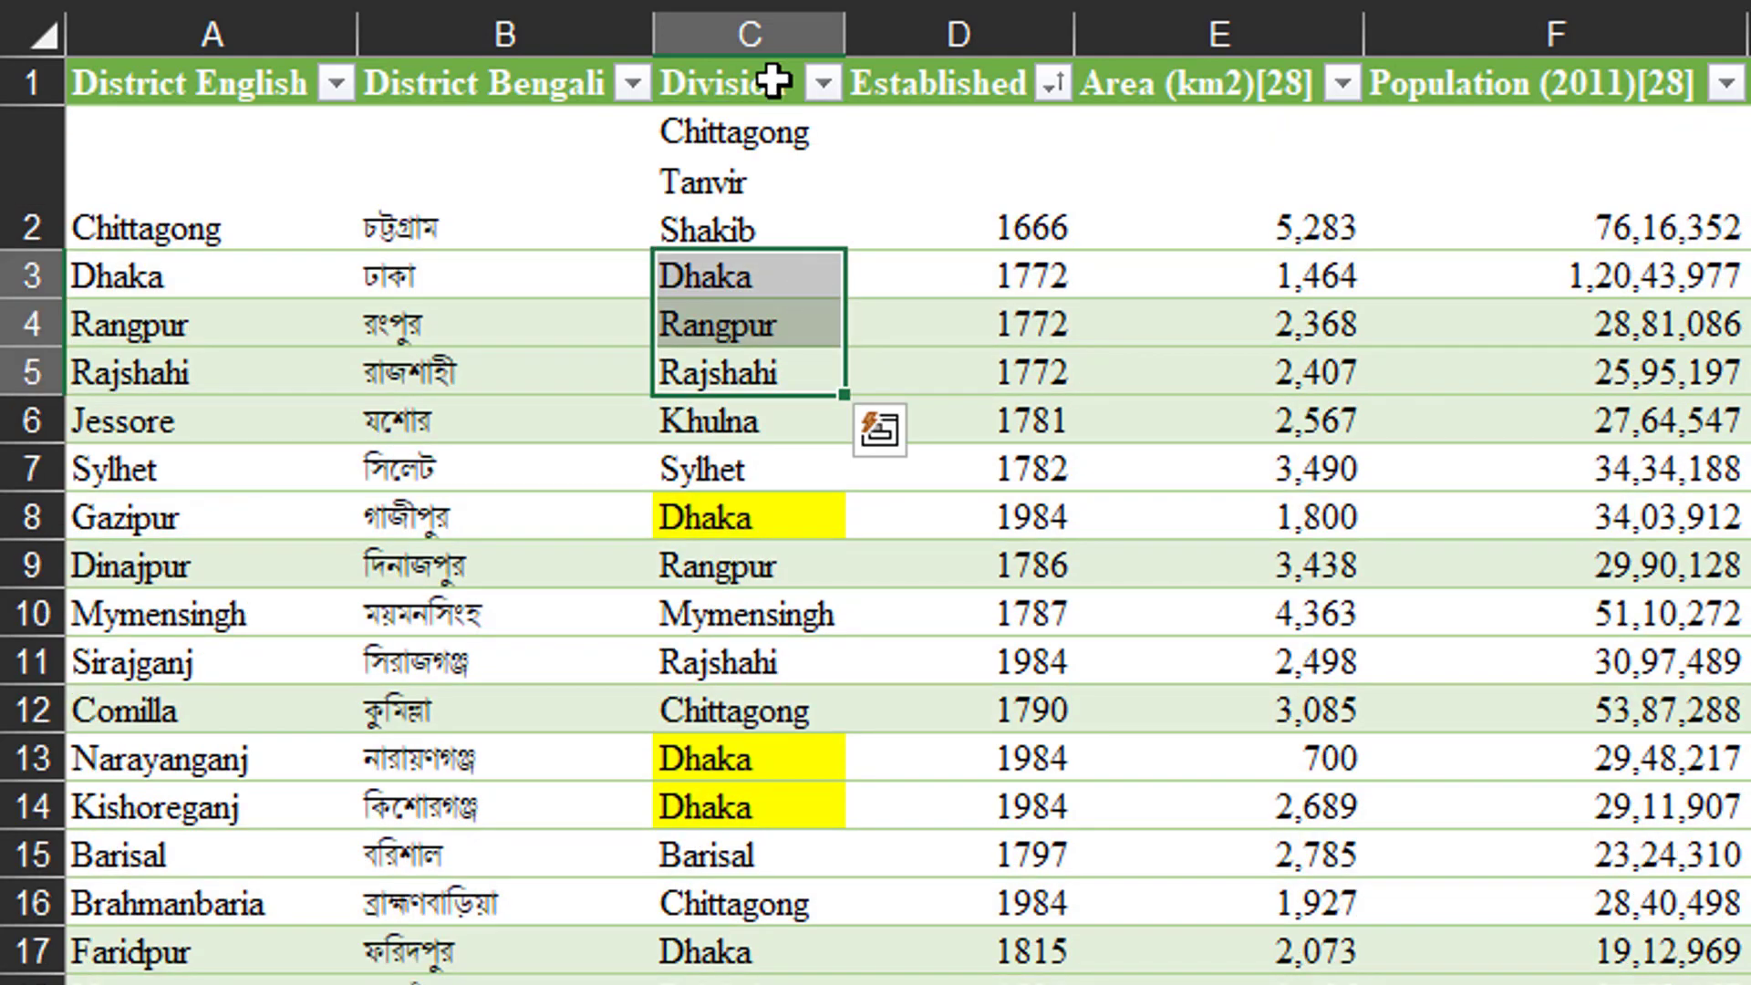
pyautogui.click(755, 119)
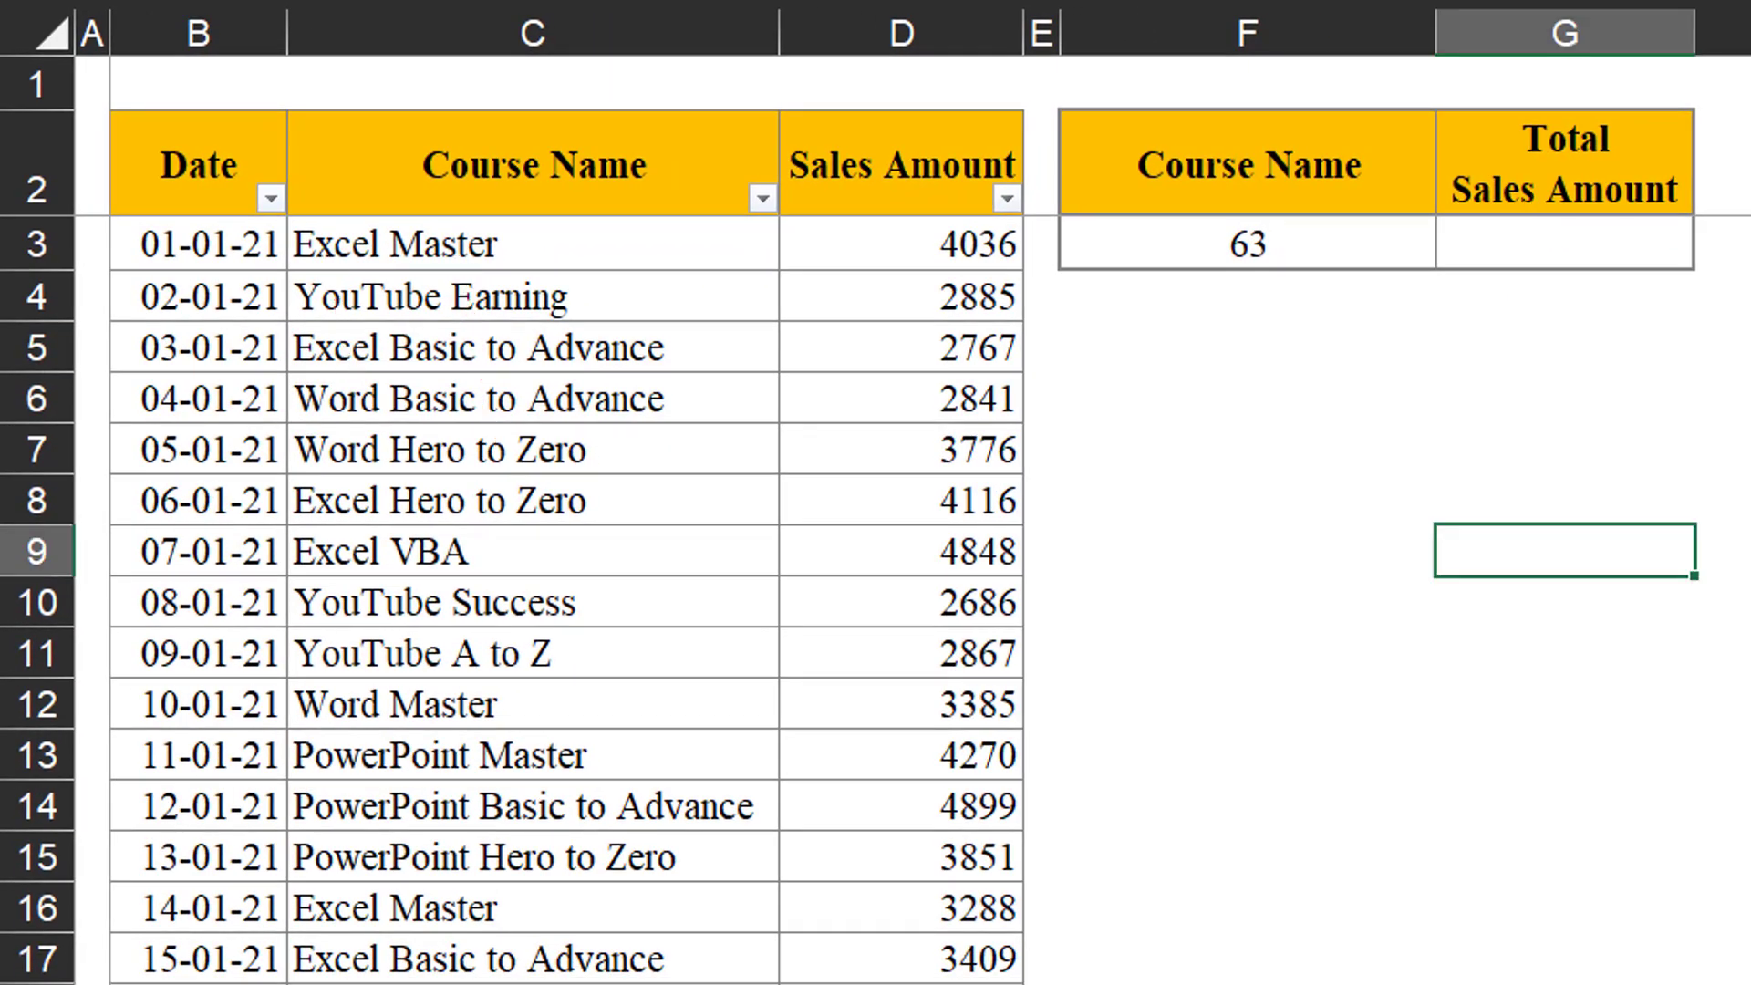
# Insert two blank columns before the Sales Amount column of the course sales table.
pyautogui.click(894, 16)
pyautogui.moveTo(894, 18); pyautogui.dragTo(1043, 27)
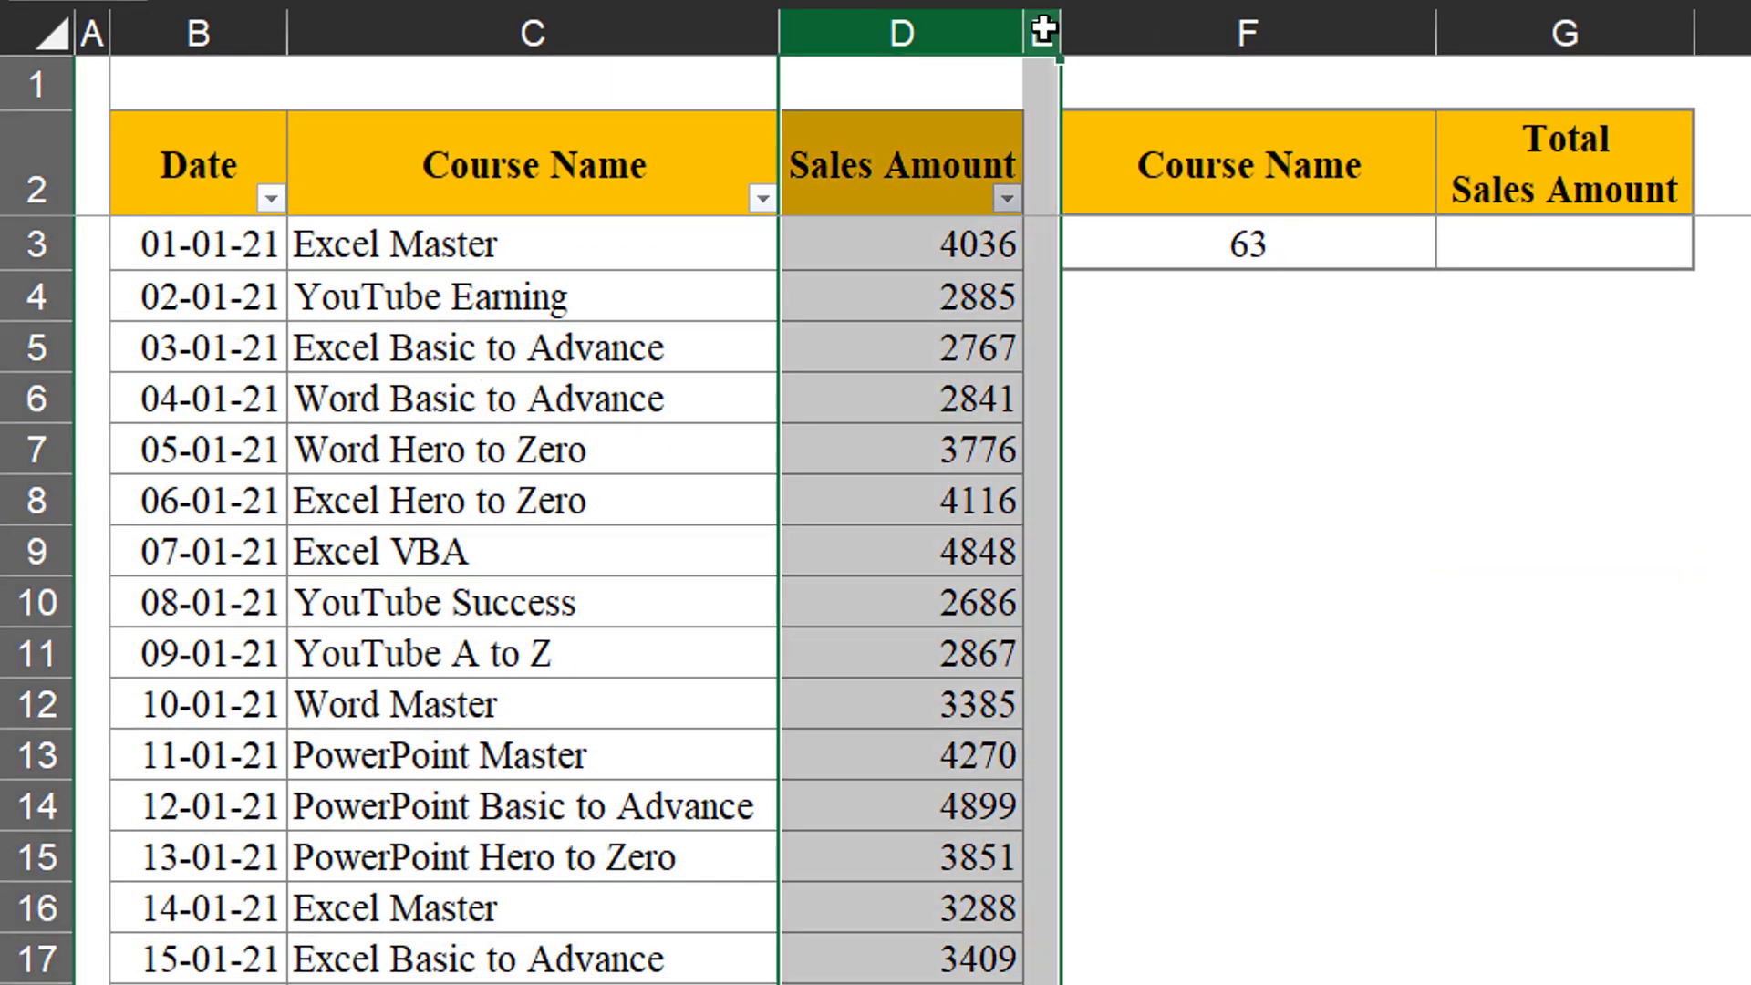
pyautogui.rightClick(1043, 27)
pyautogui.click(1184, 320)
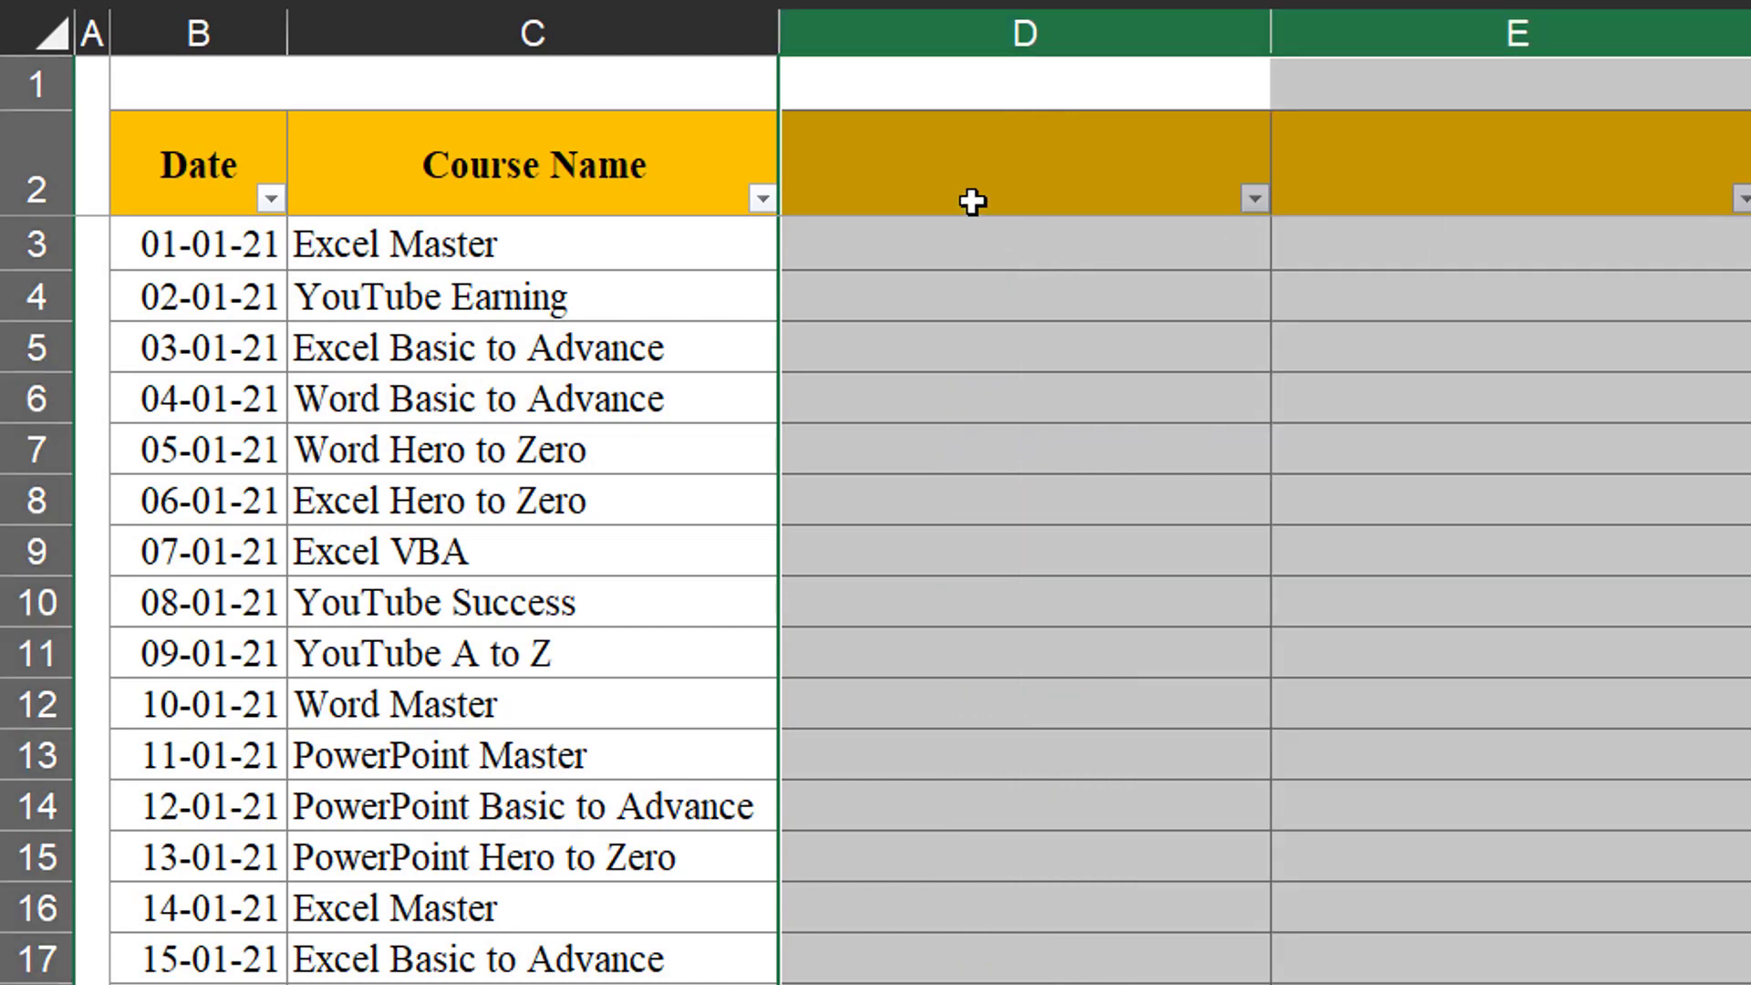
pyautogui.click(994, 202)
# Enter "Excel" in D3 and Flash Fill column D from D4 with the first word of each course name, then review the rows.
pyautogui.click(627, 262)
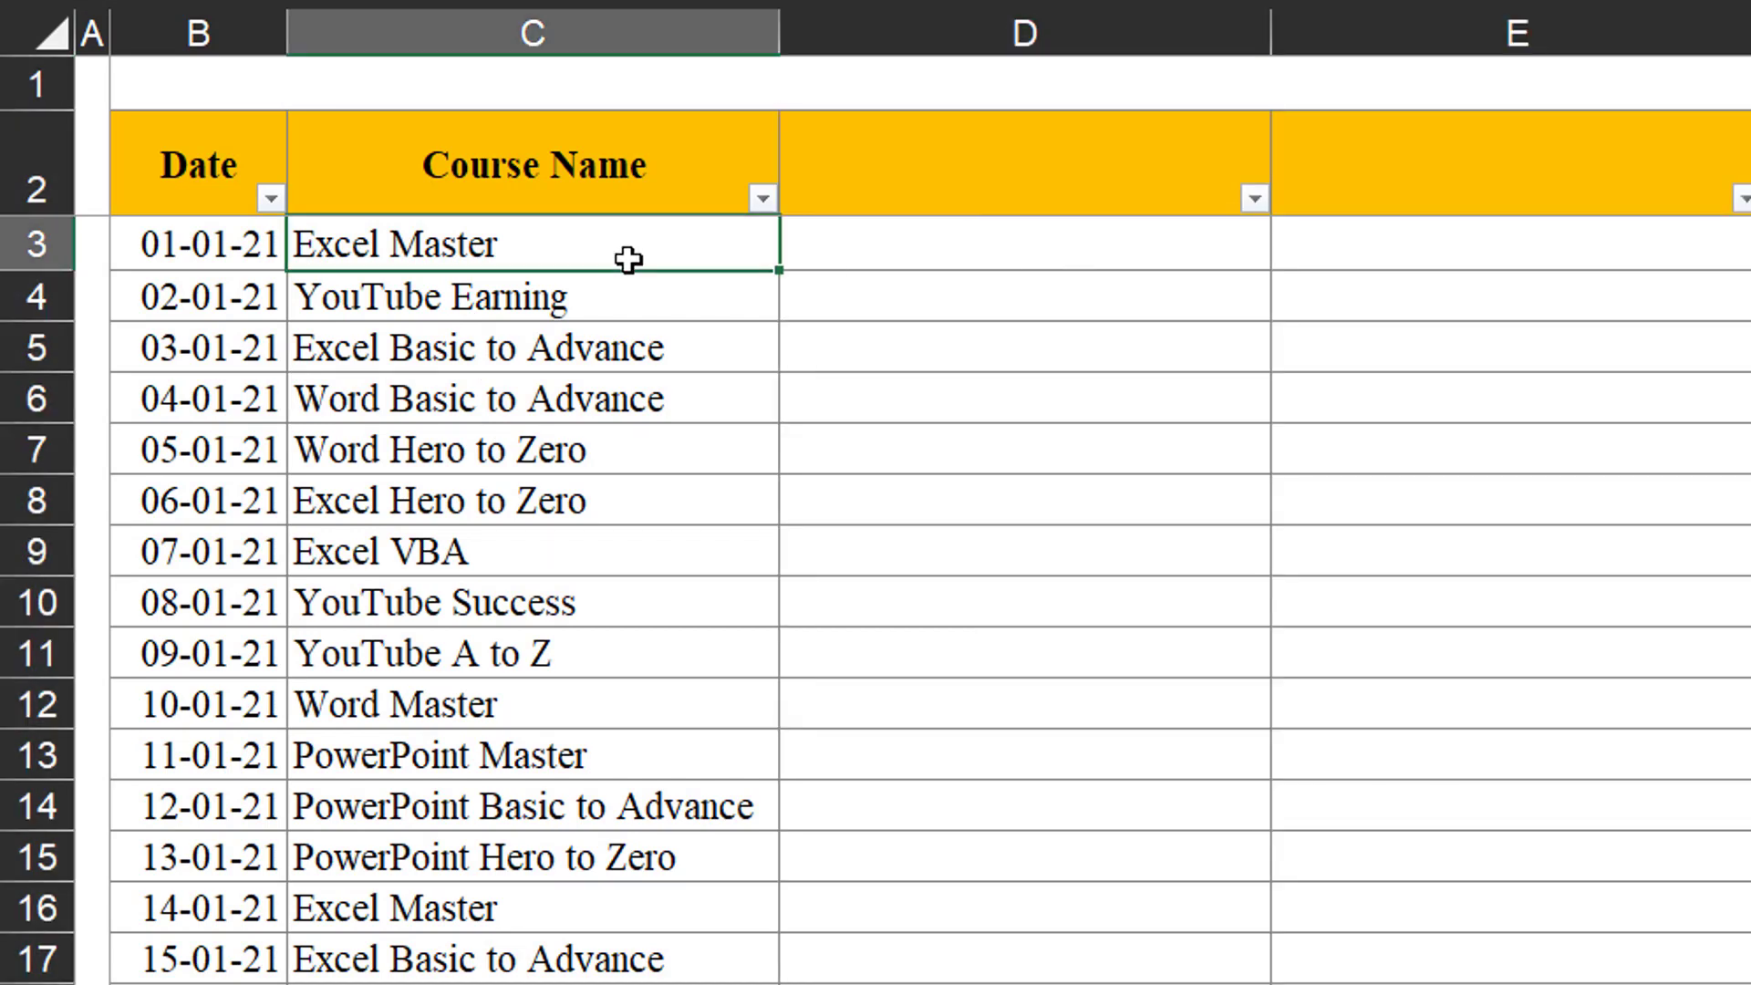
pyautogui.click(1015, 250)
pyautogui.click(1384, 241)
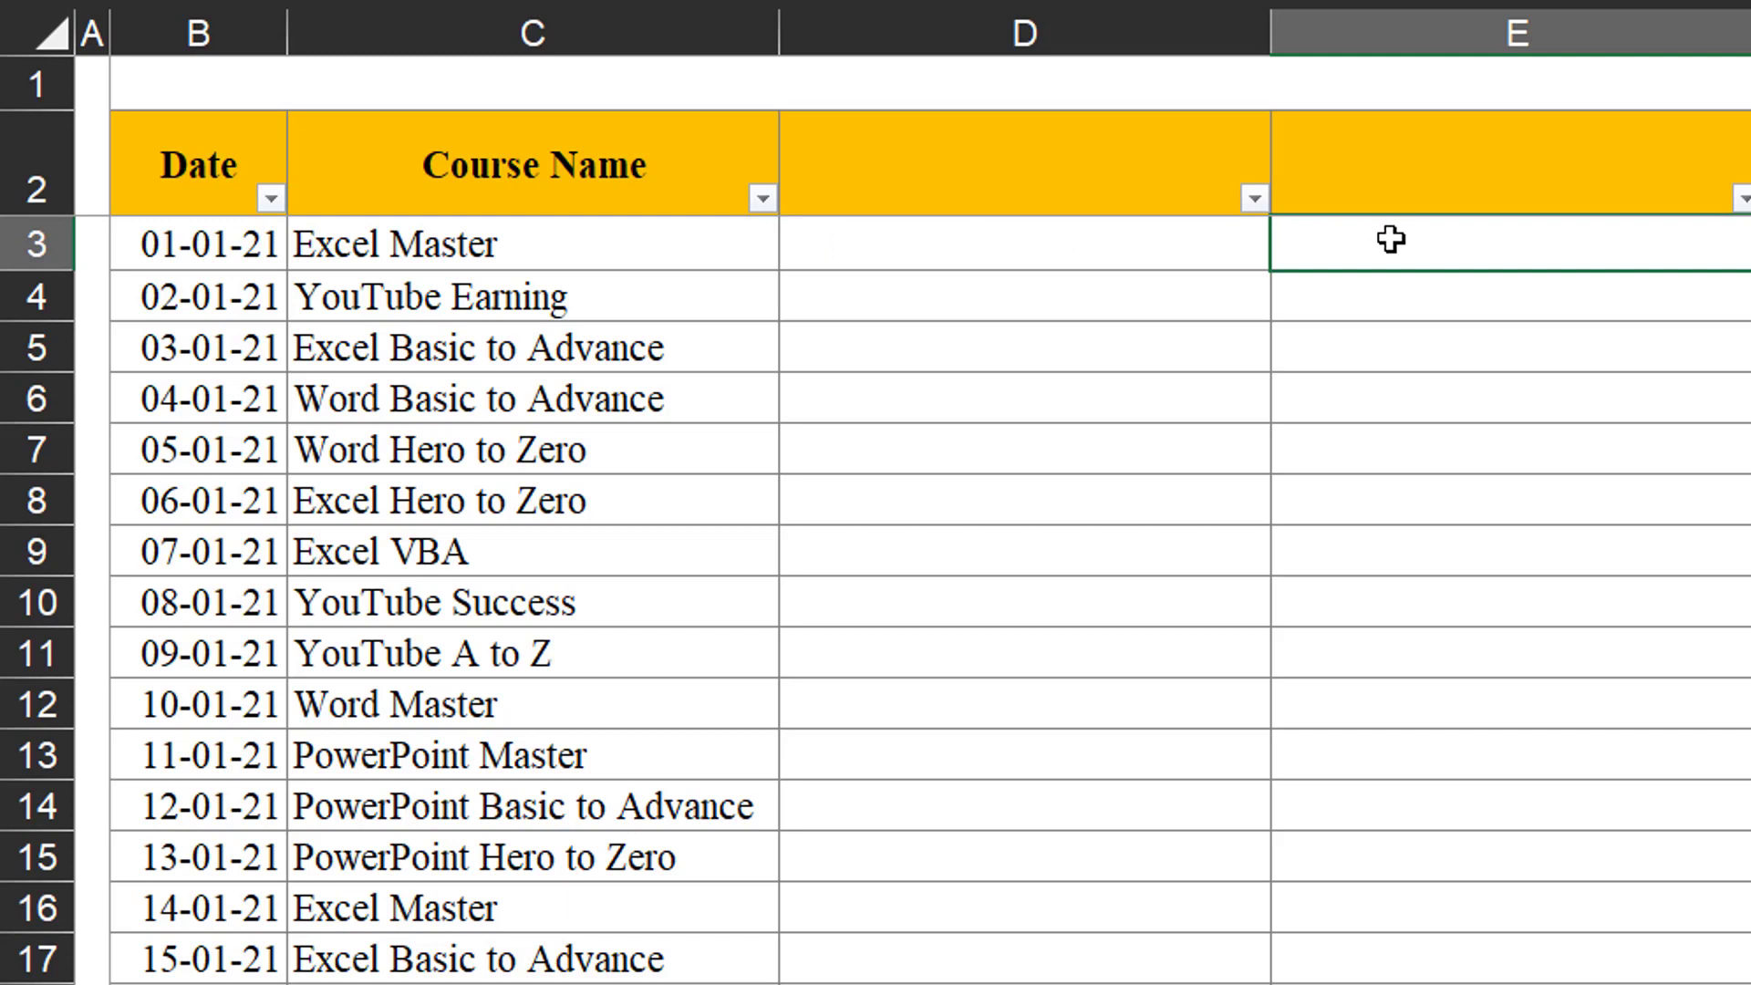
pyautogui.click(1154, 232)
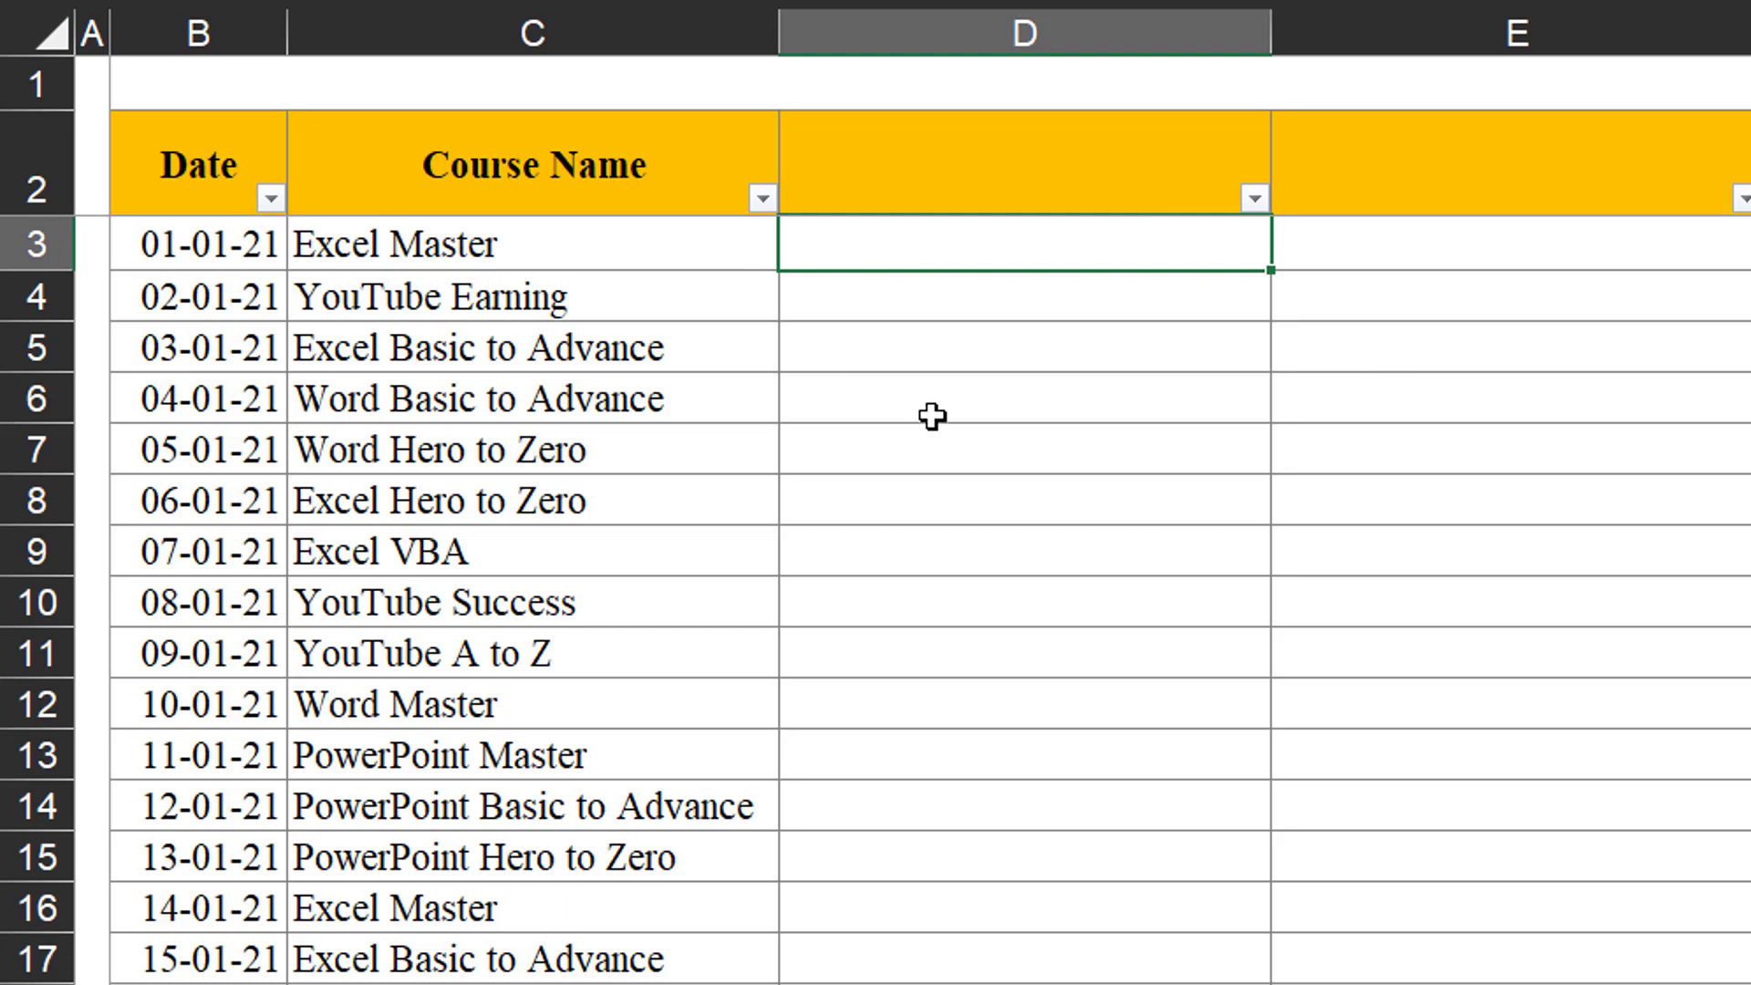
pyautogui.write('Excel')
pyautogui.press('Return')
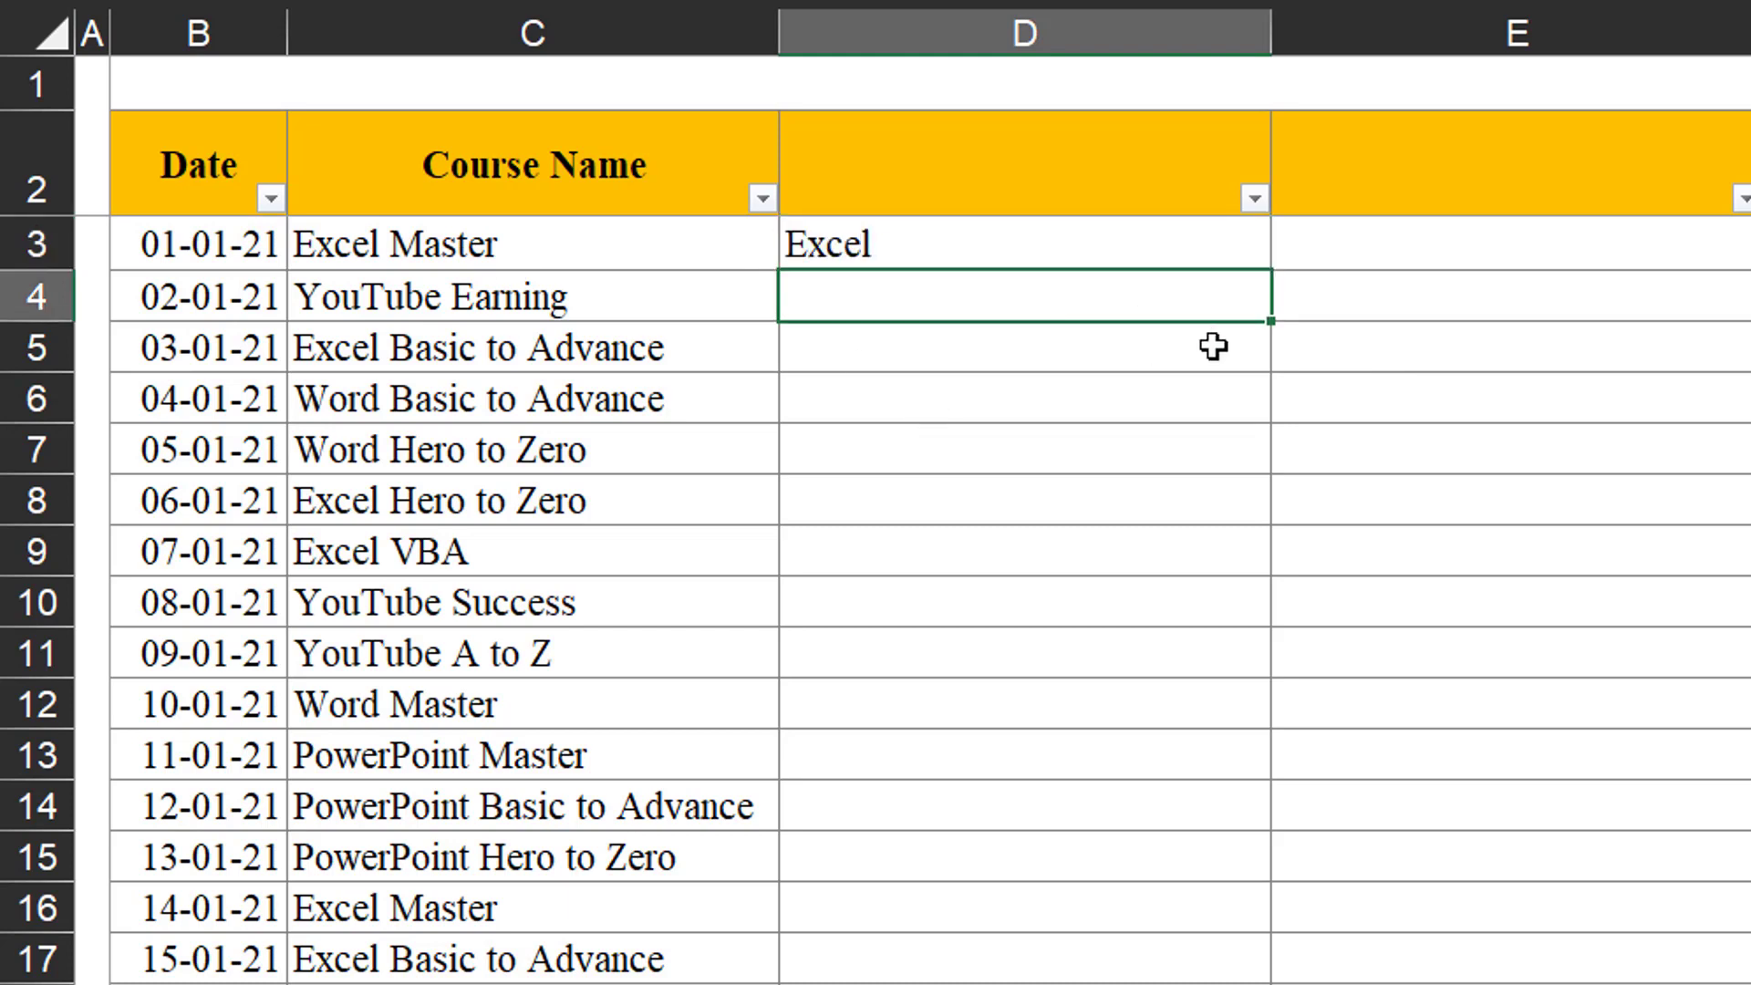
pyautogui.hotkey('ctrl', 'e')
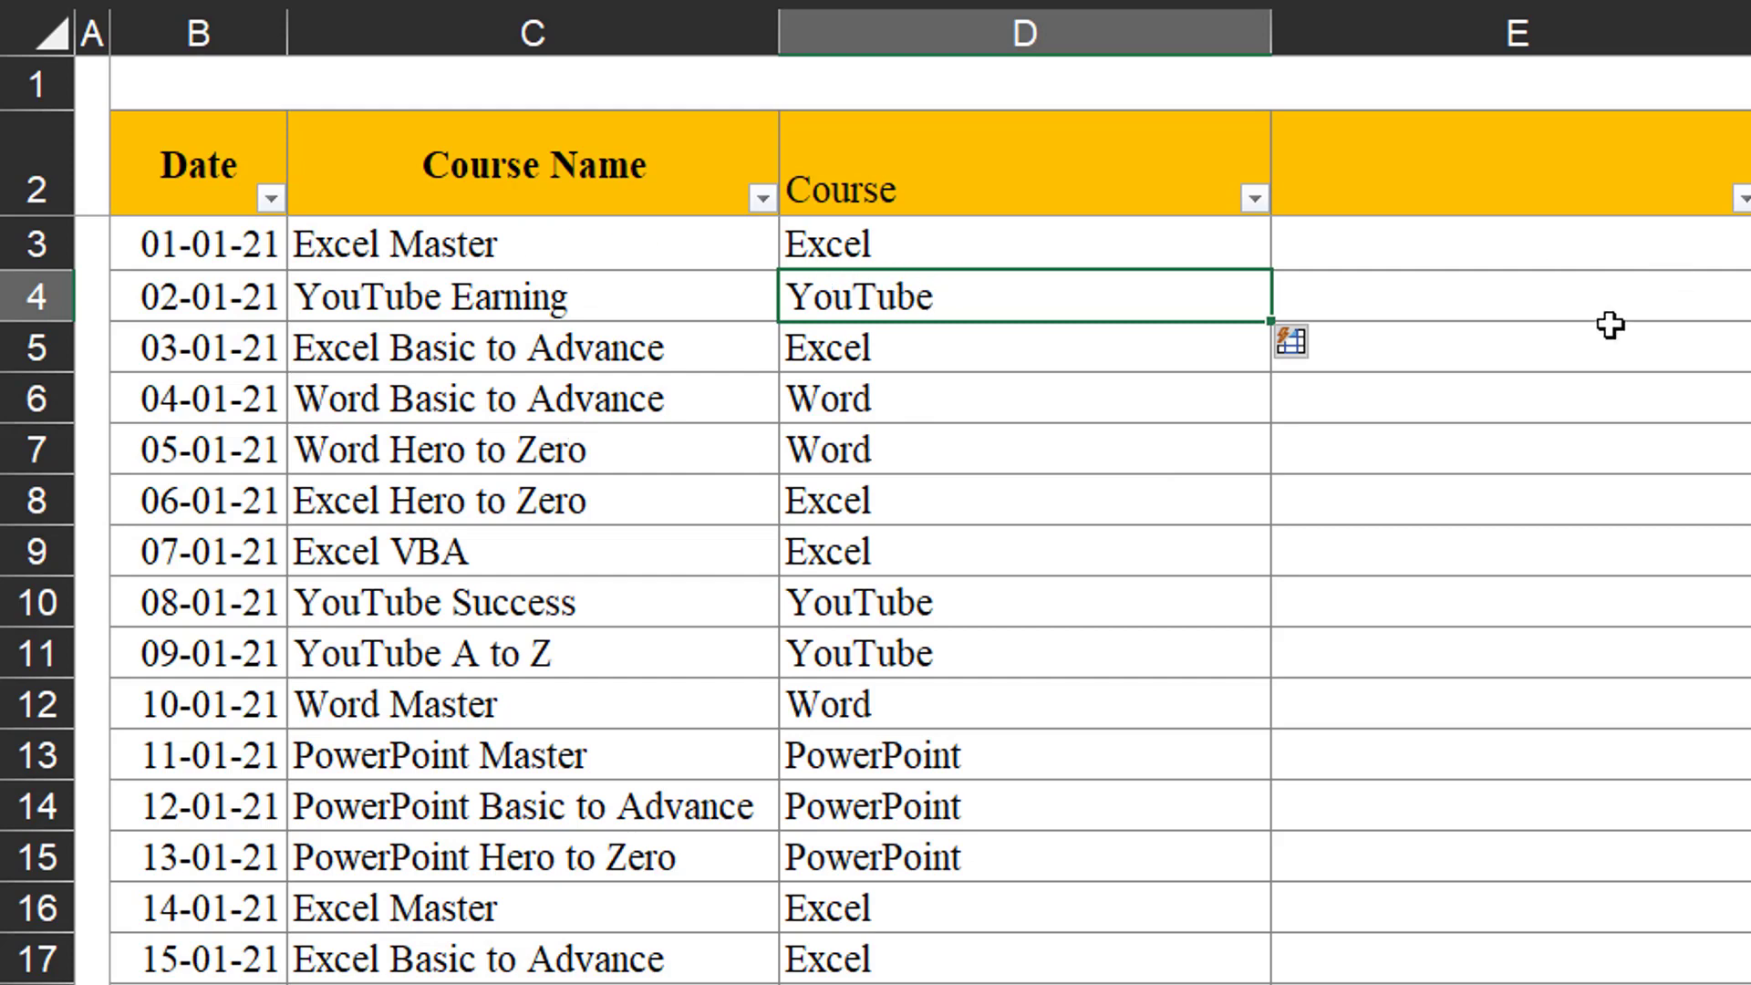
pyautogui.scroll(-1, 1114, 479)
pyautogui.scroll(-8, 1114, 478)
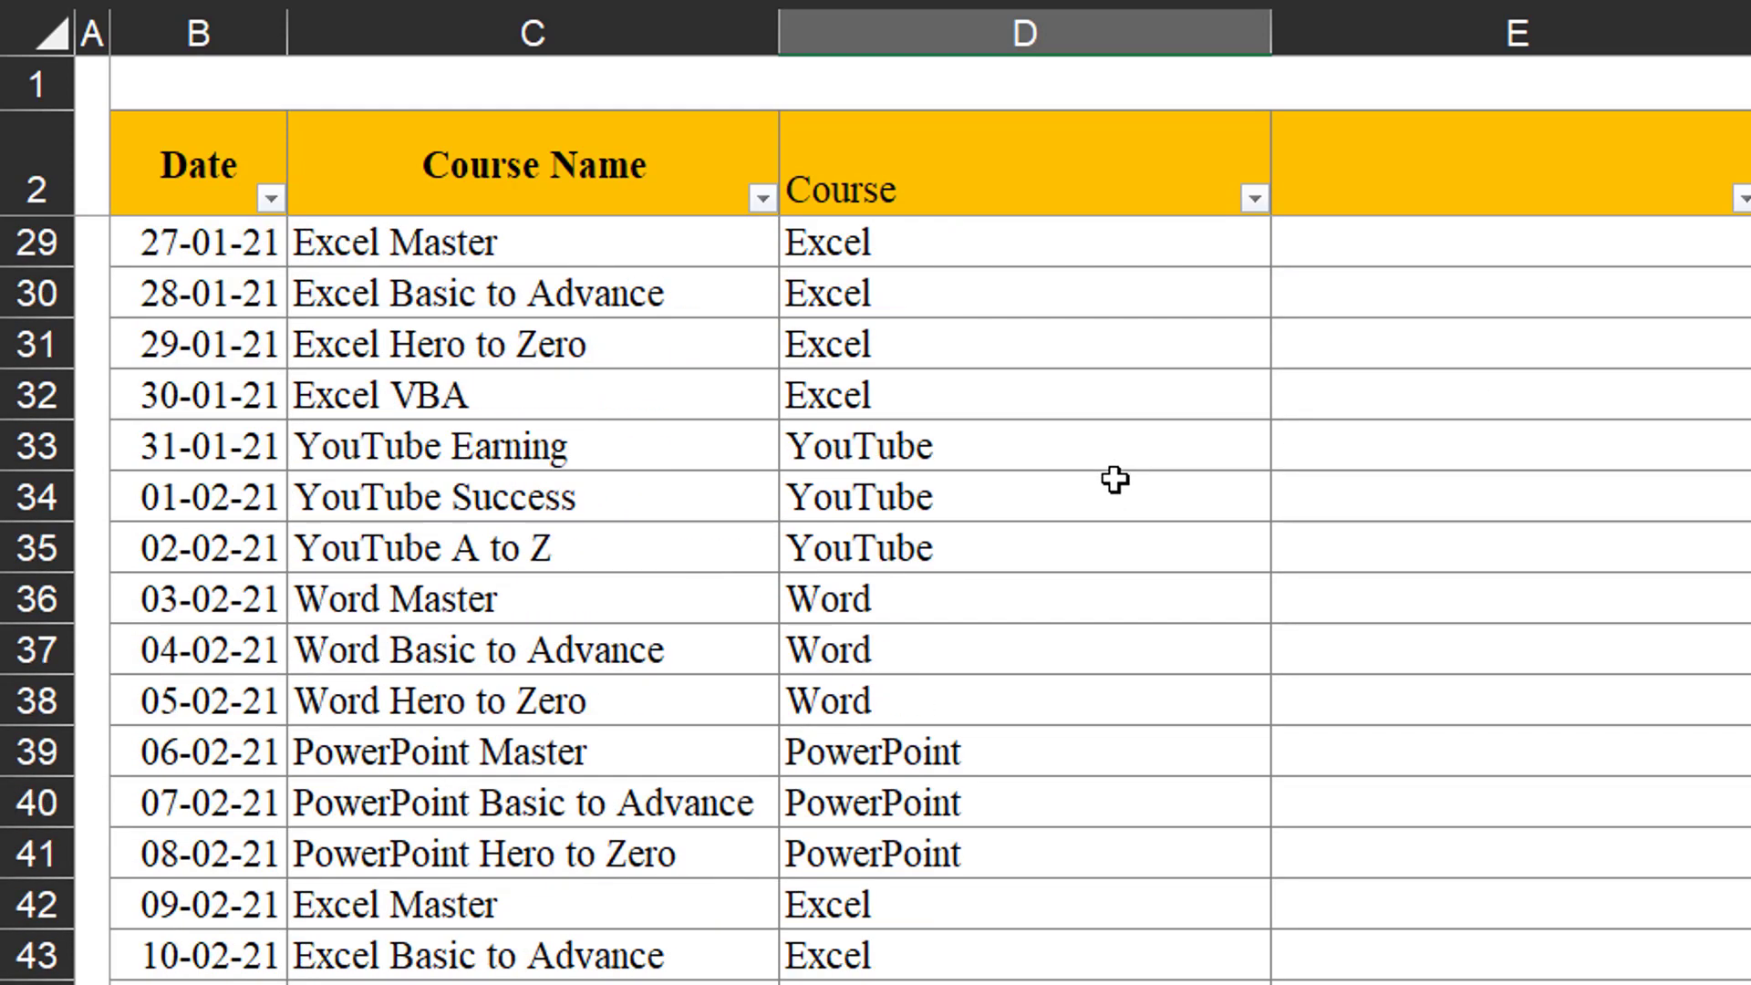
pyautogui.scroll(1, 1114, 478)
pyautogui.scroll(7, 1114, 479)
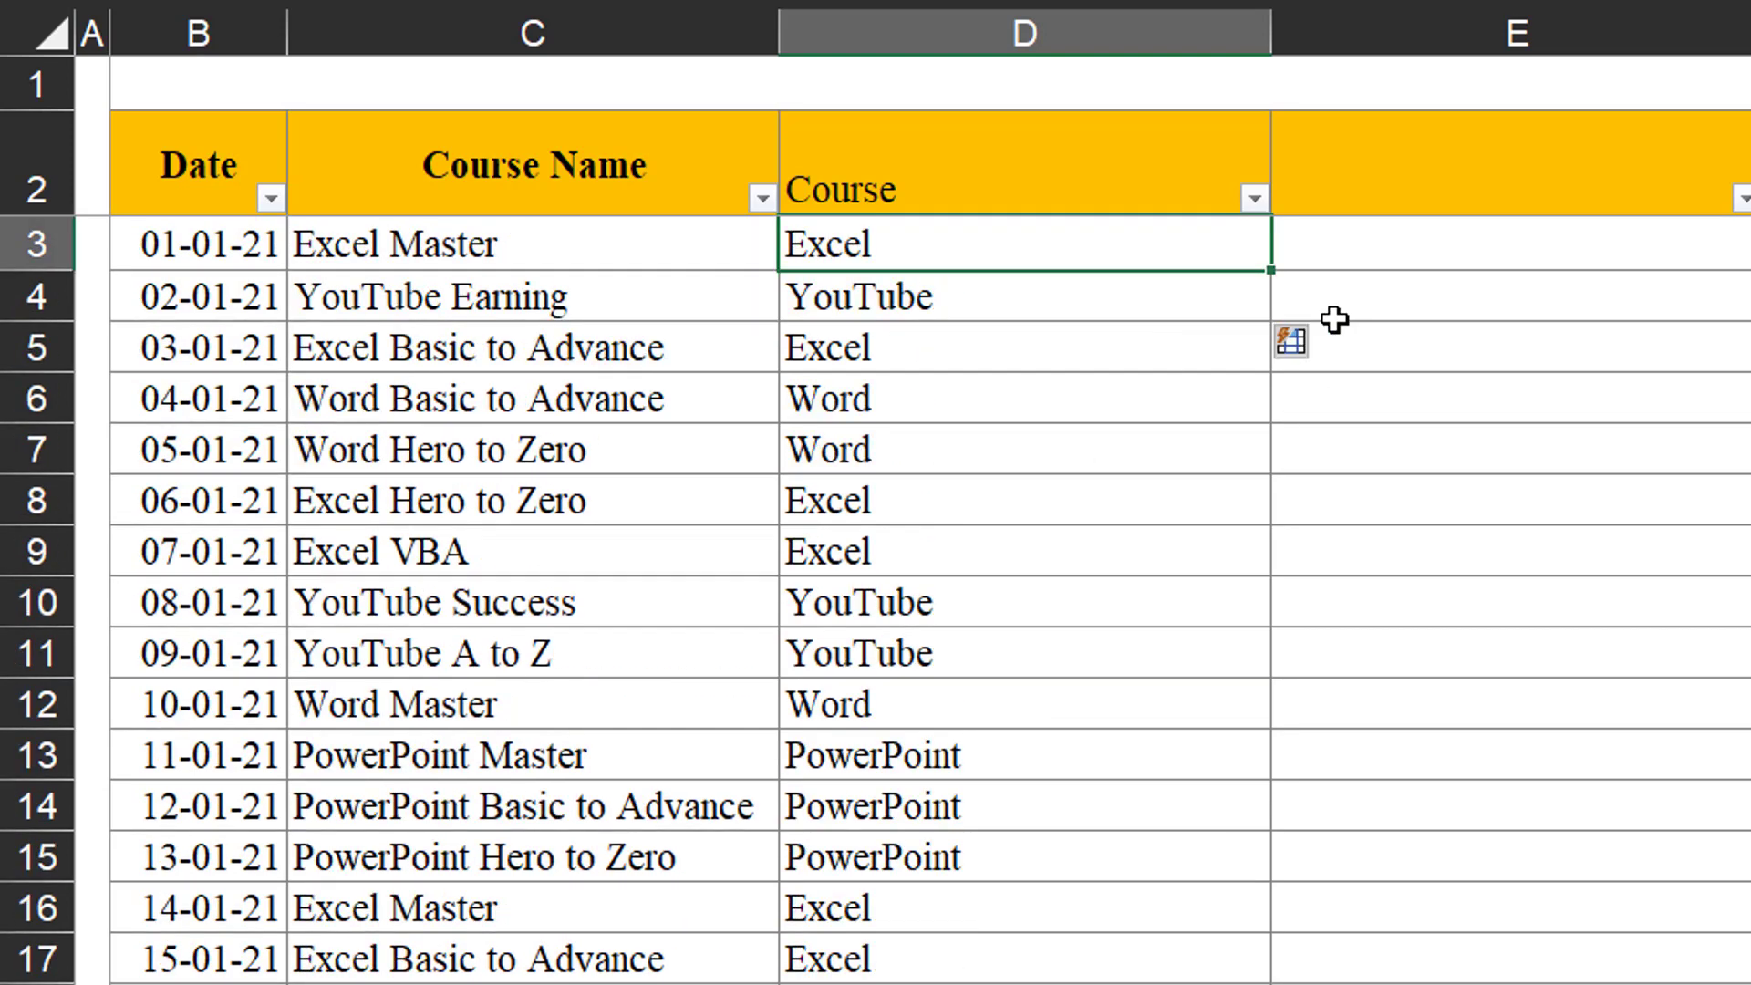
# Enter "Master" in E3 and Flash Fill column E from E4 with the last word of each course name.
pyautogui.click(1450, 245)
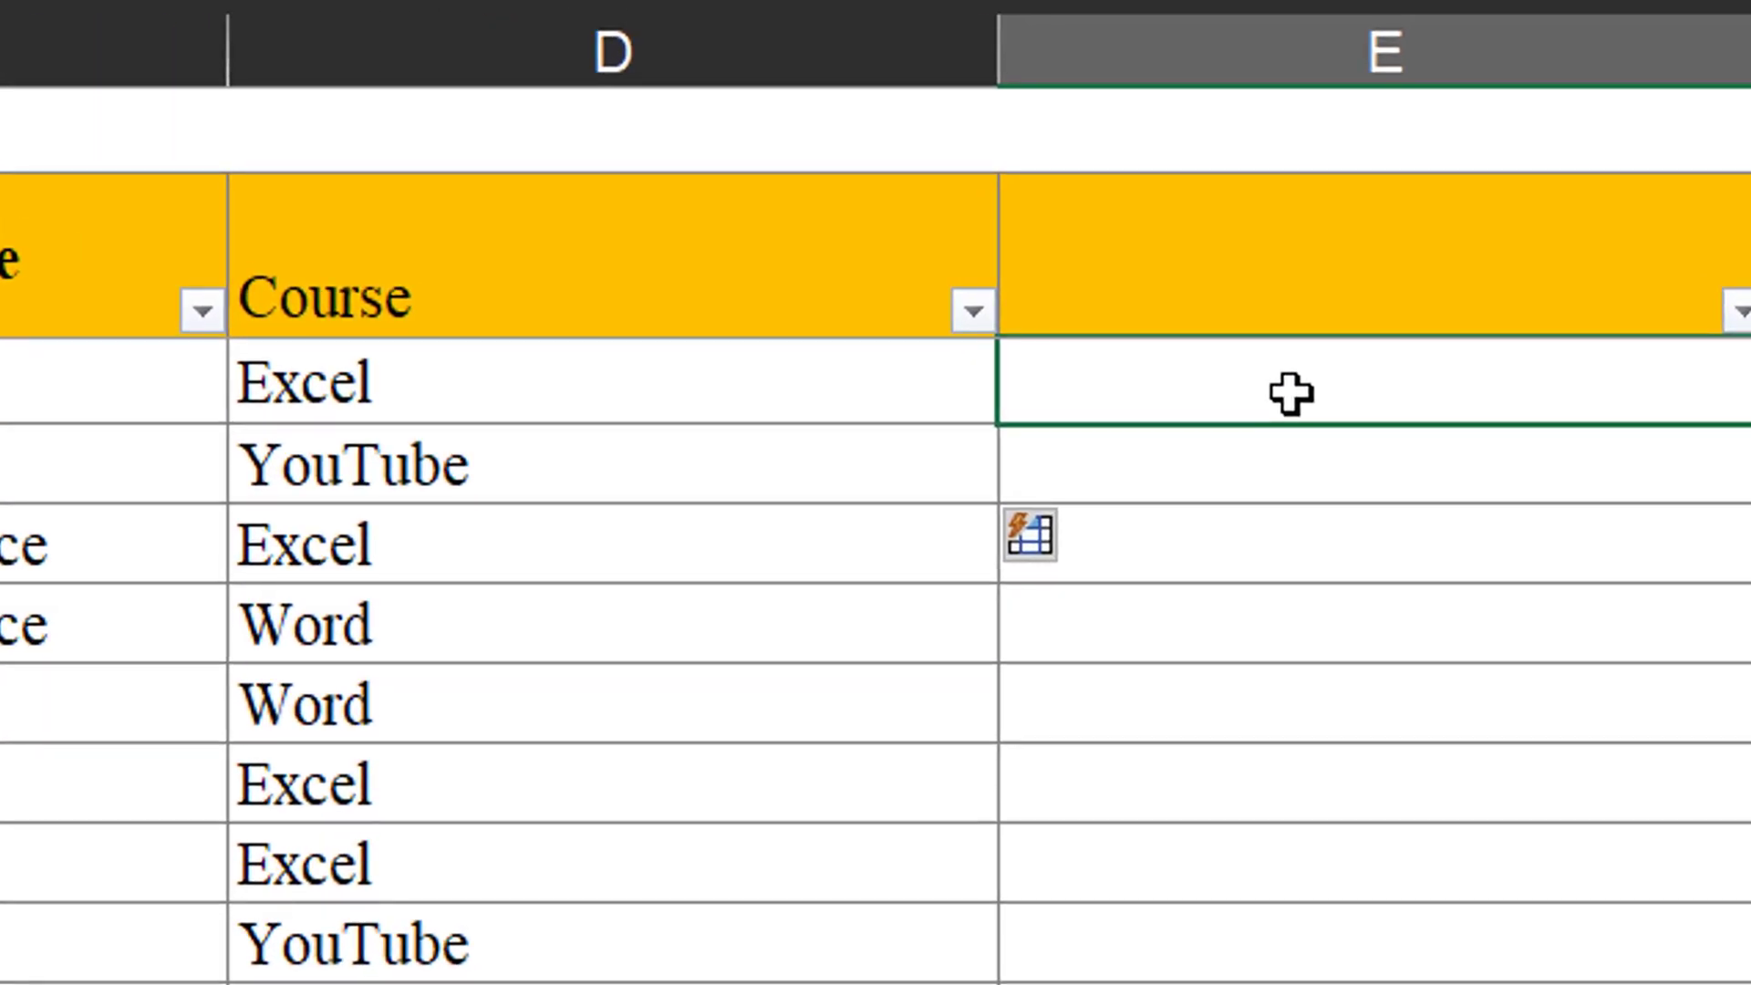
pyautogui.write('Ma')
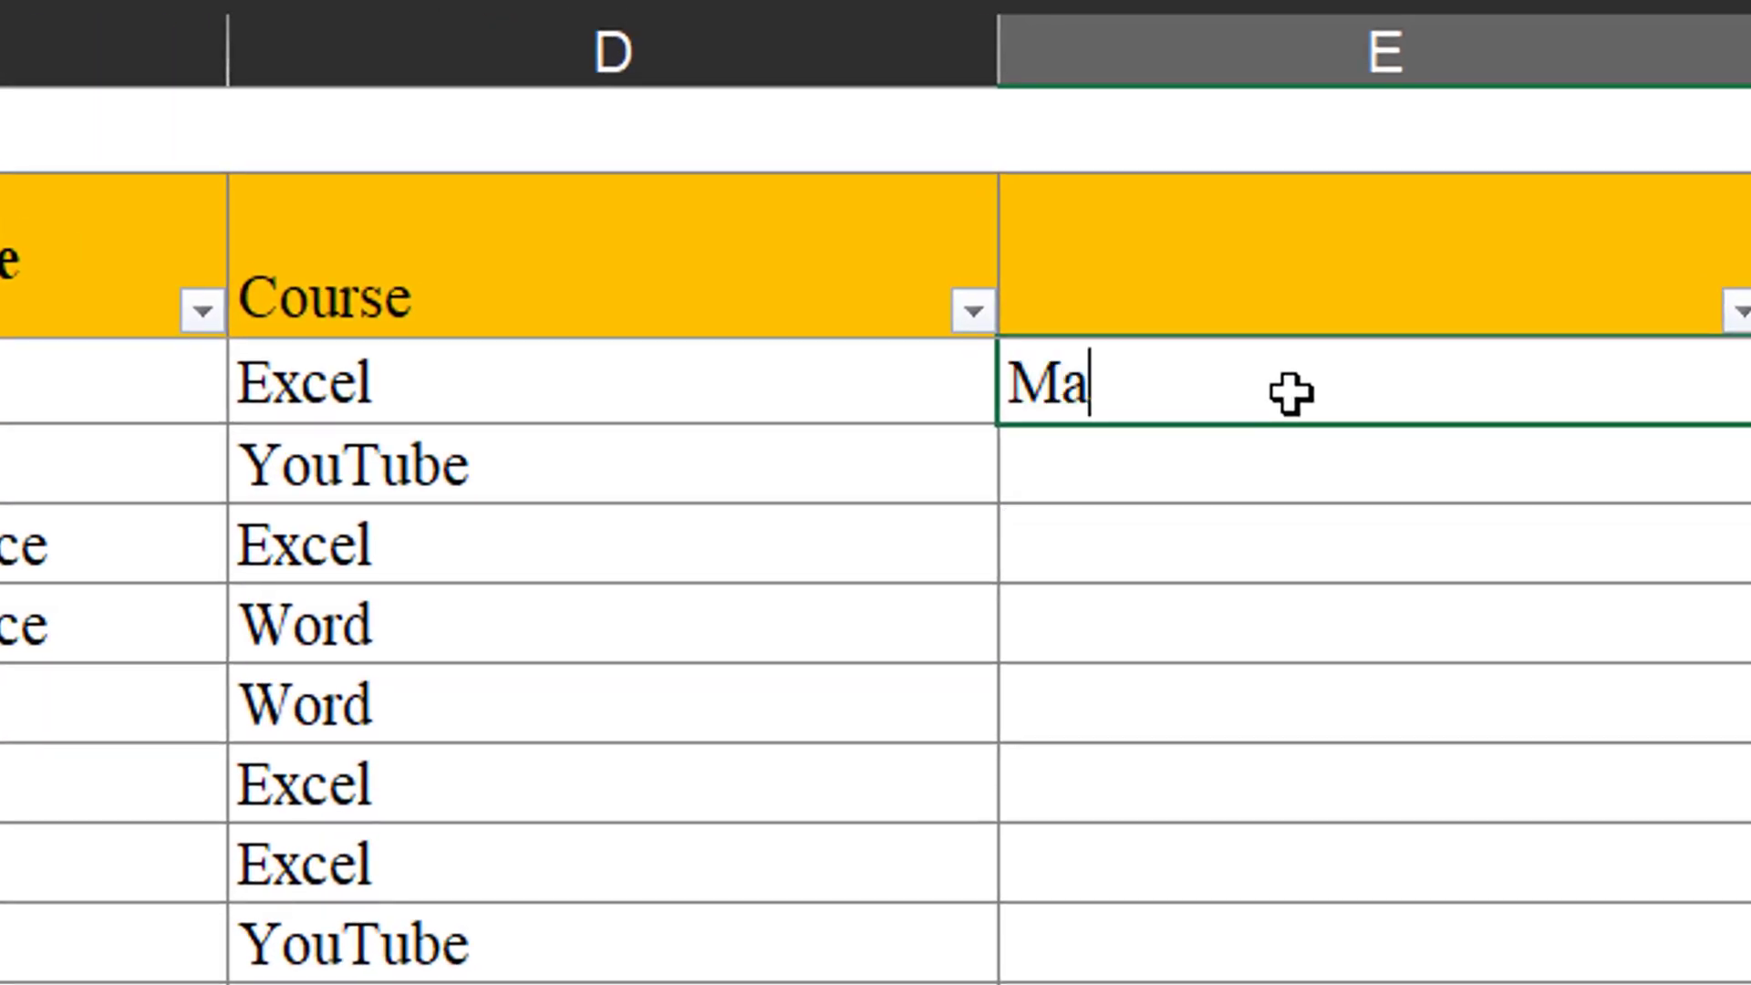
pyautogui.write('ster')
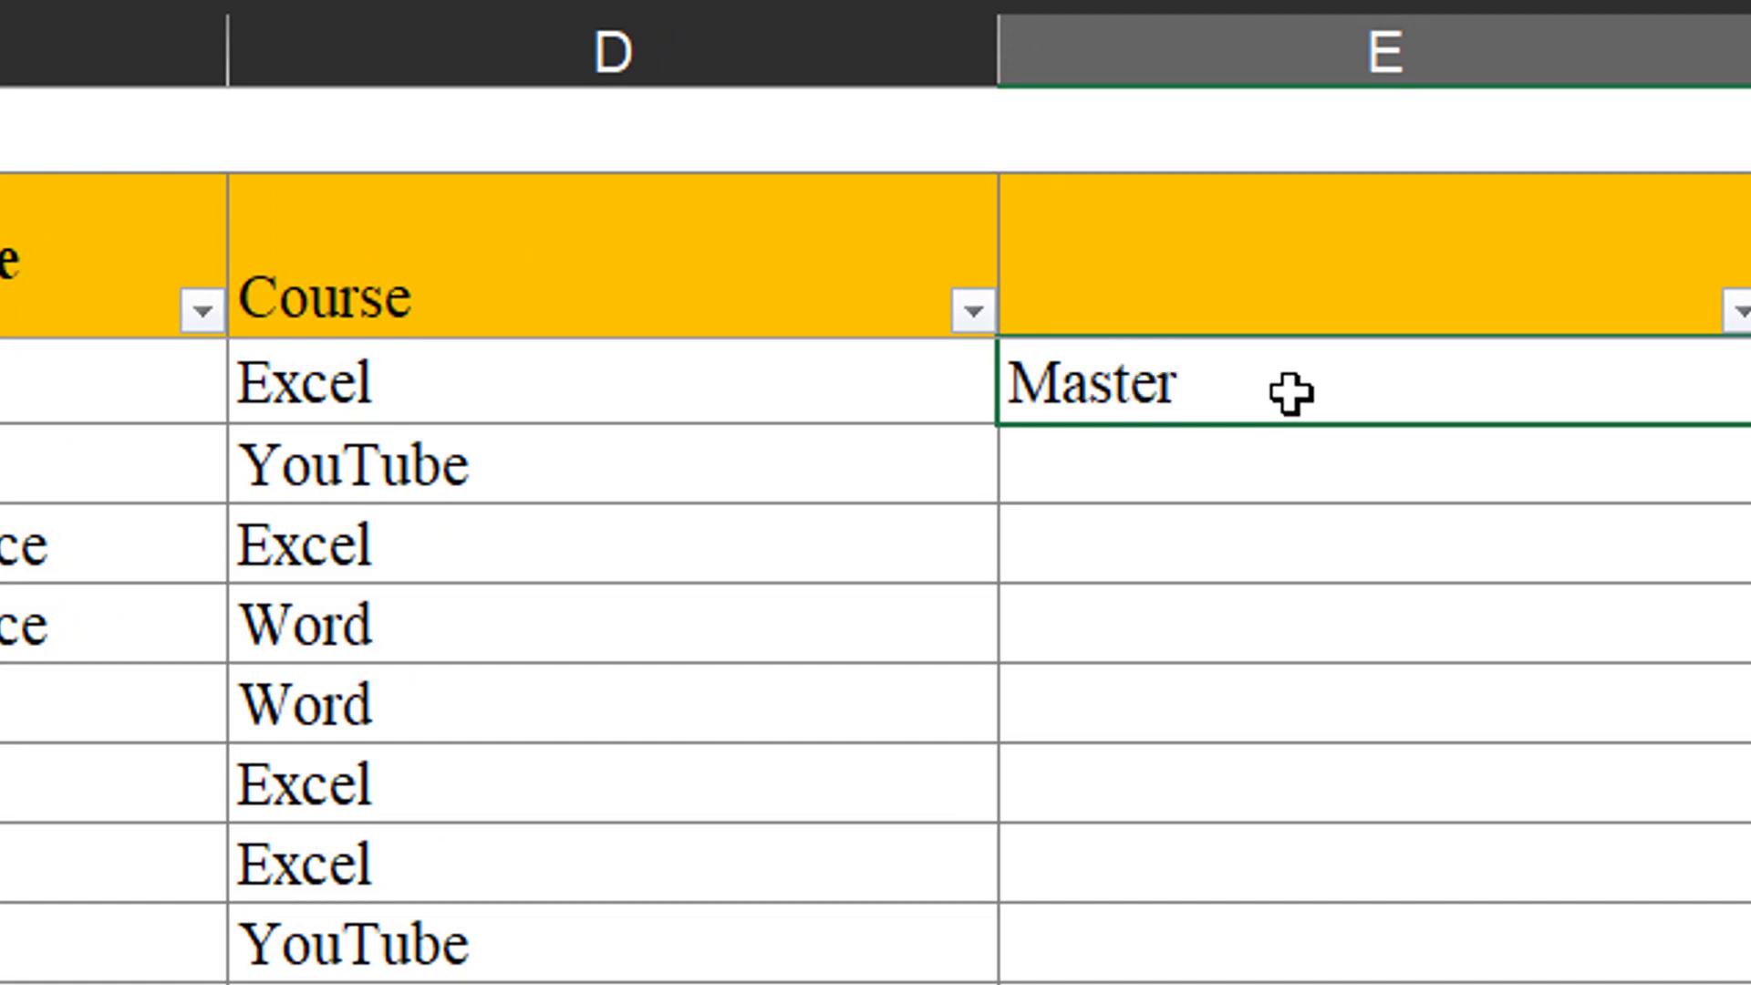
pyautogui.press('Return')
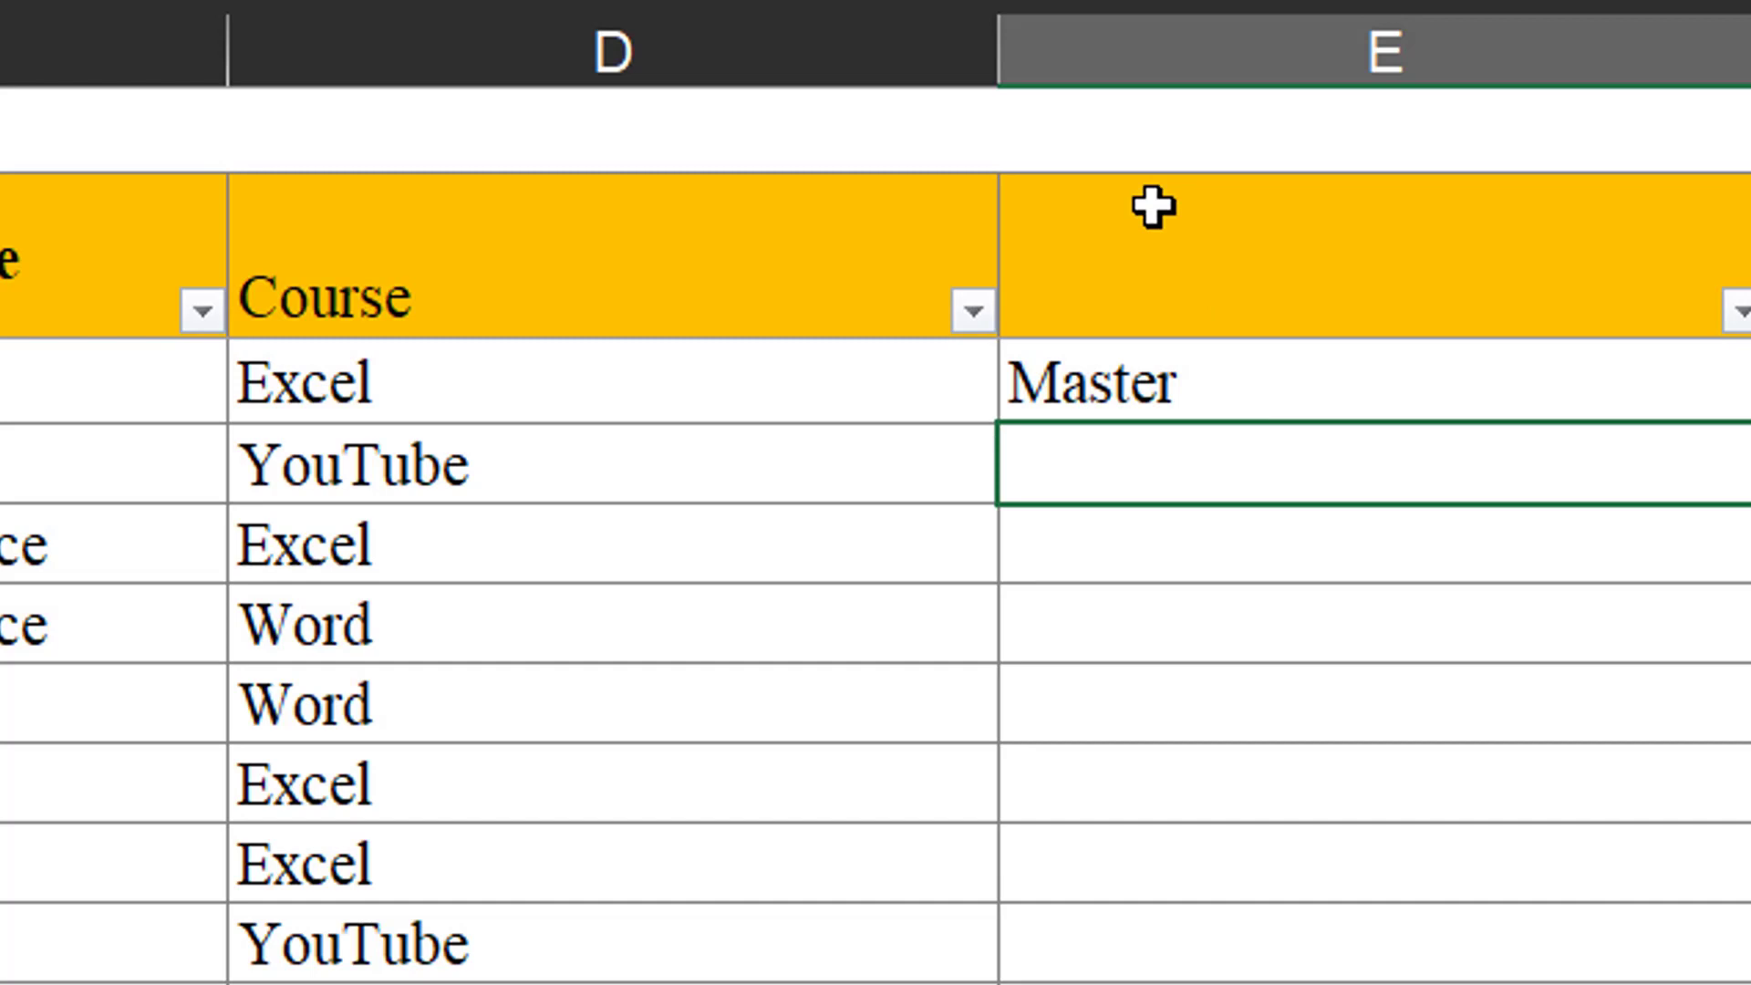
pyautogui.hotkey('ctrl', 'e')
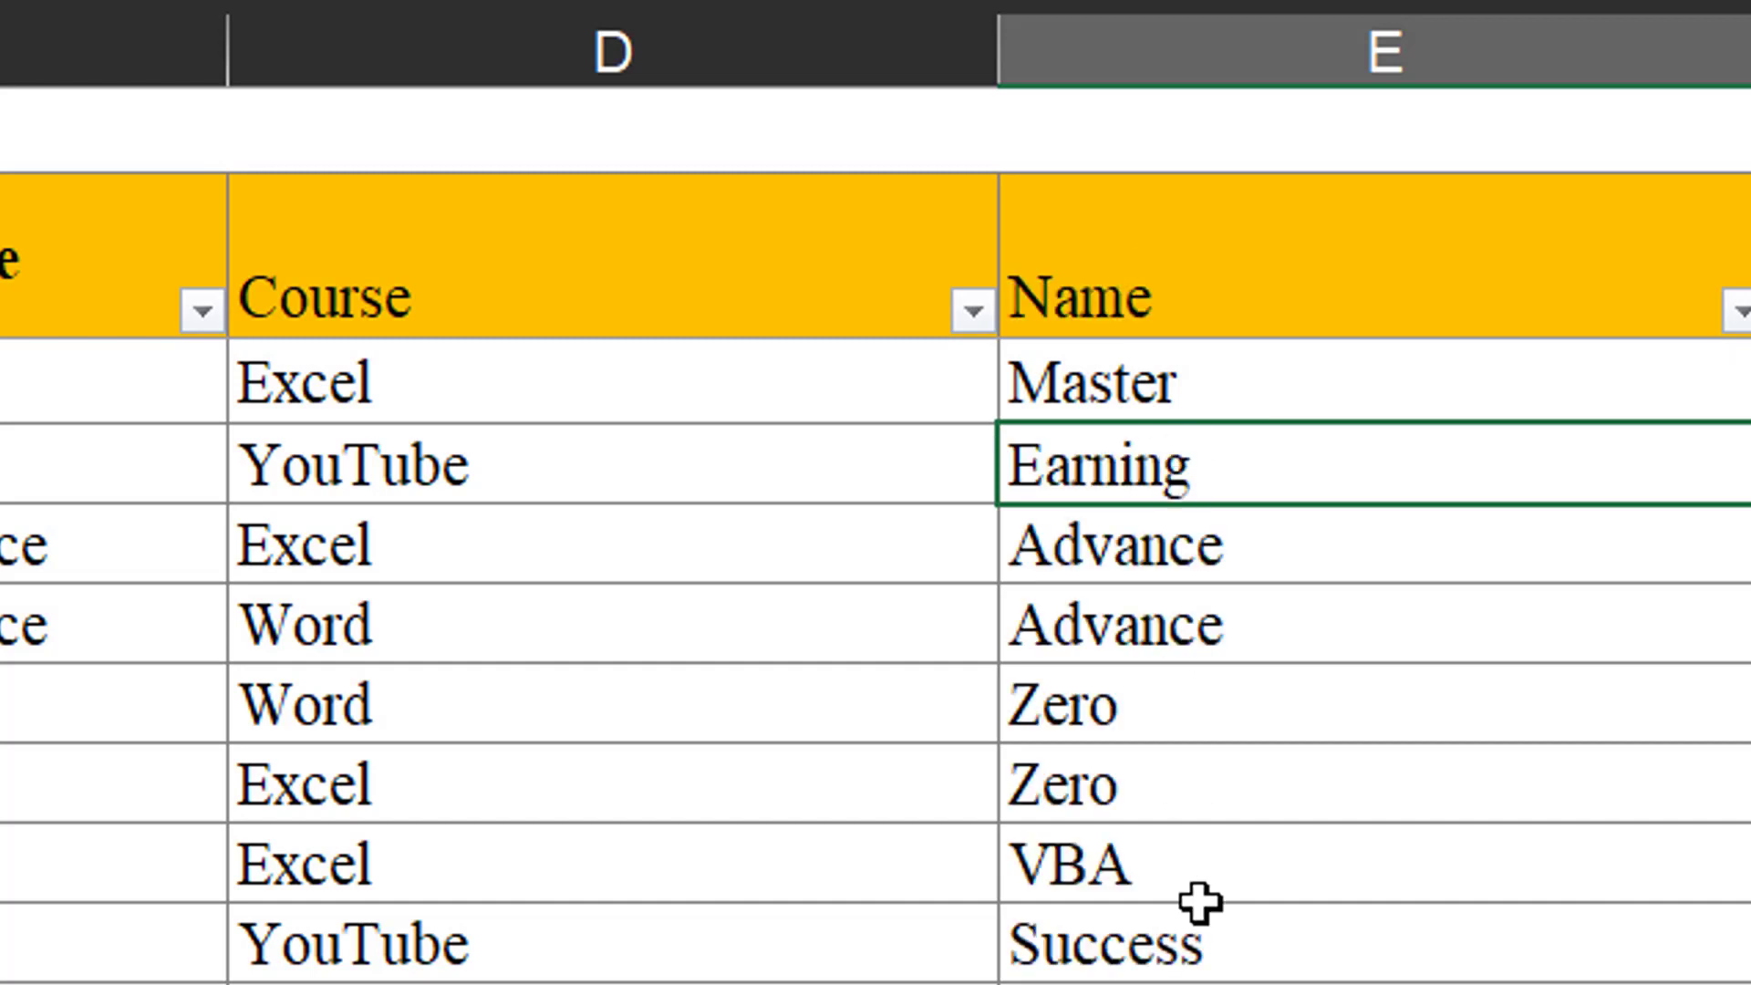
pyautogui.scroll(-1, 1200, 903)
pyautogui.scroll(1, 1434, 762)
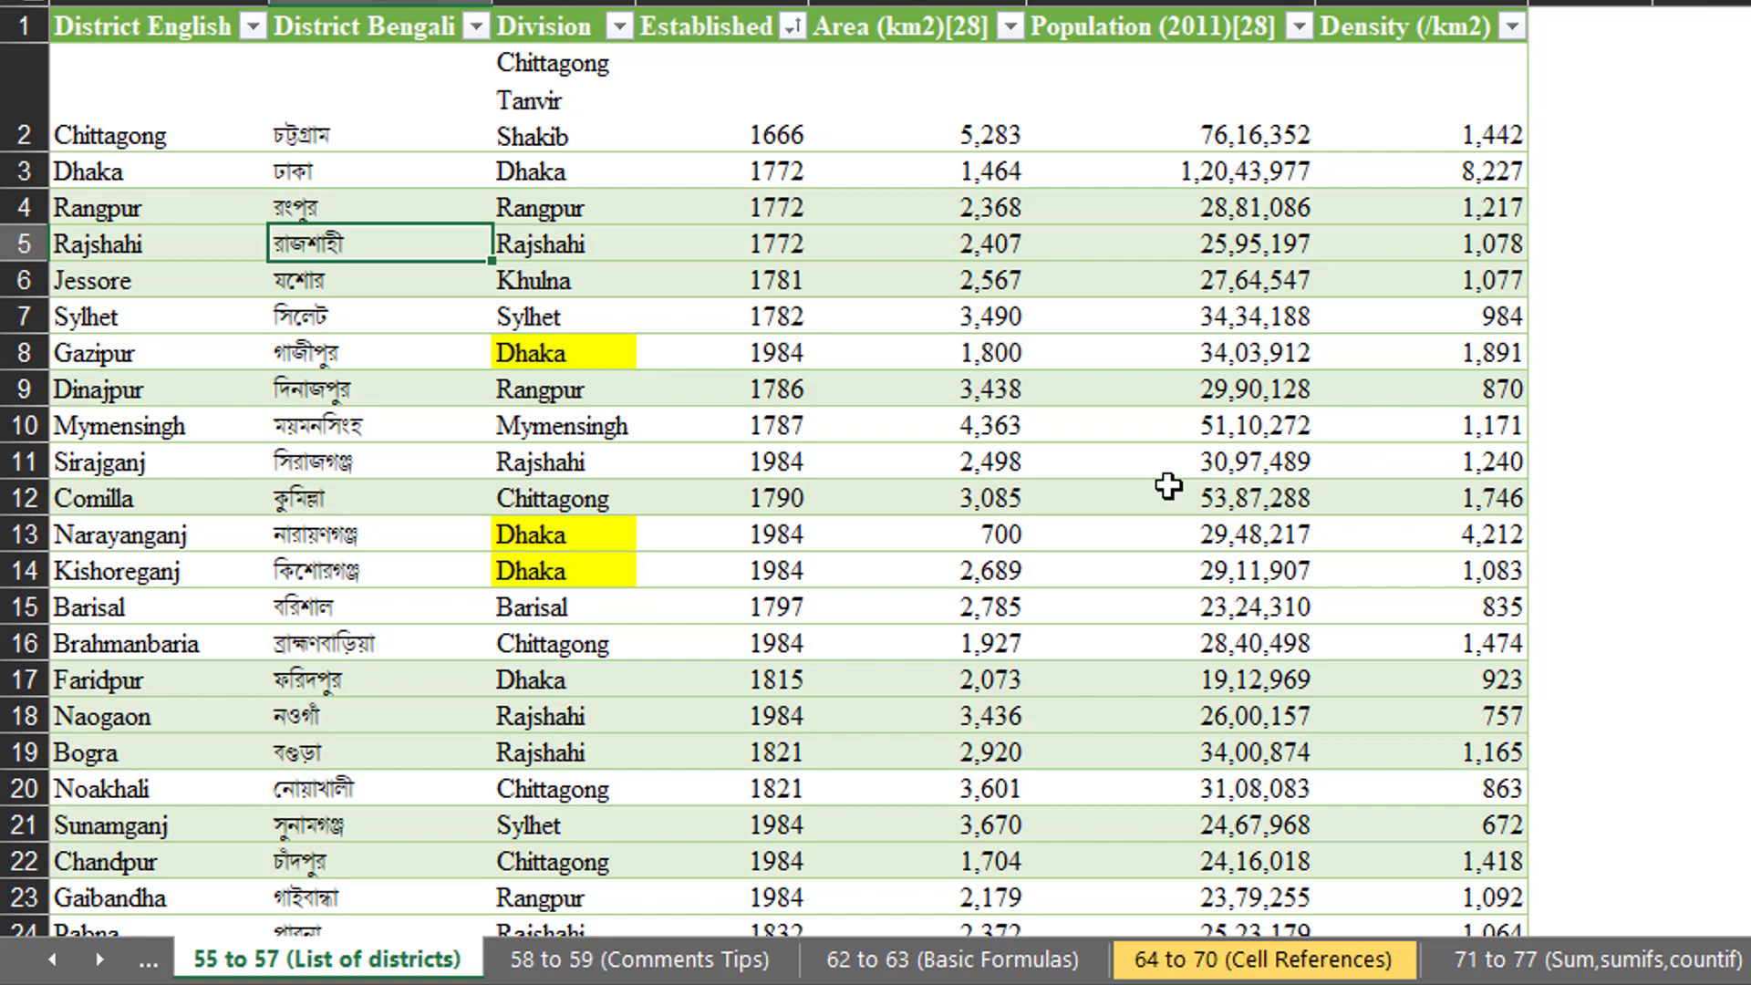
# Page down through the List of districts sheet to its end and return to the first rows.
pyautogui.press('pagedown')
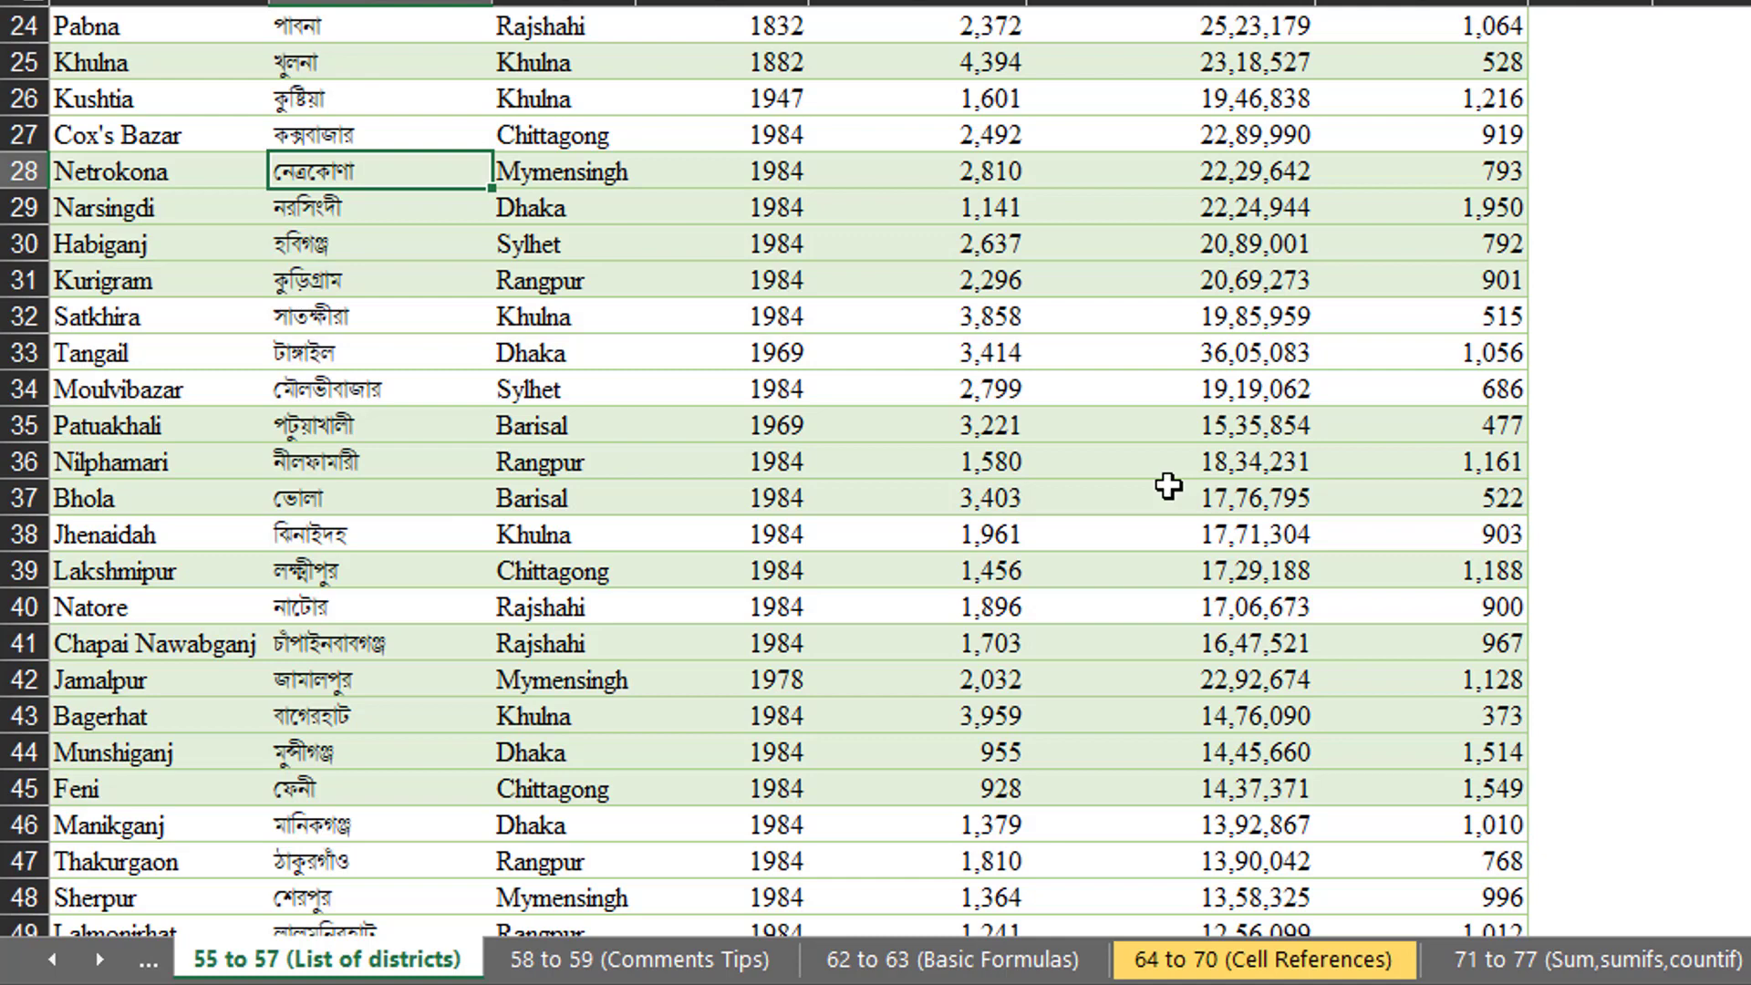
pyautogui.press('pageup')
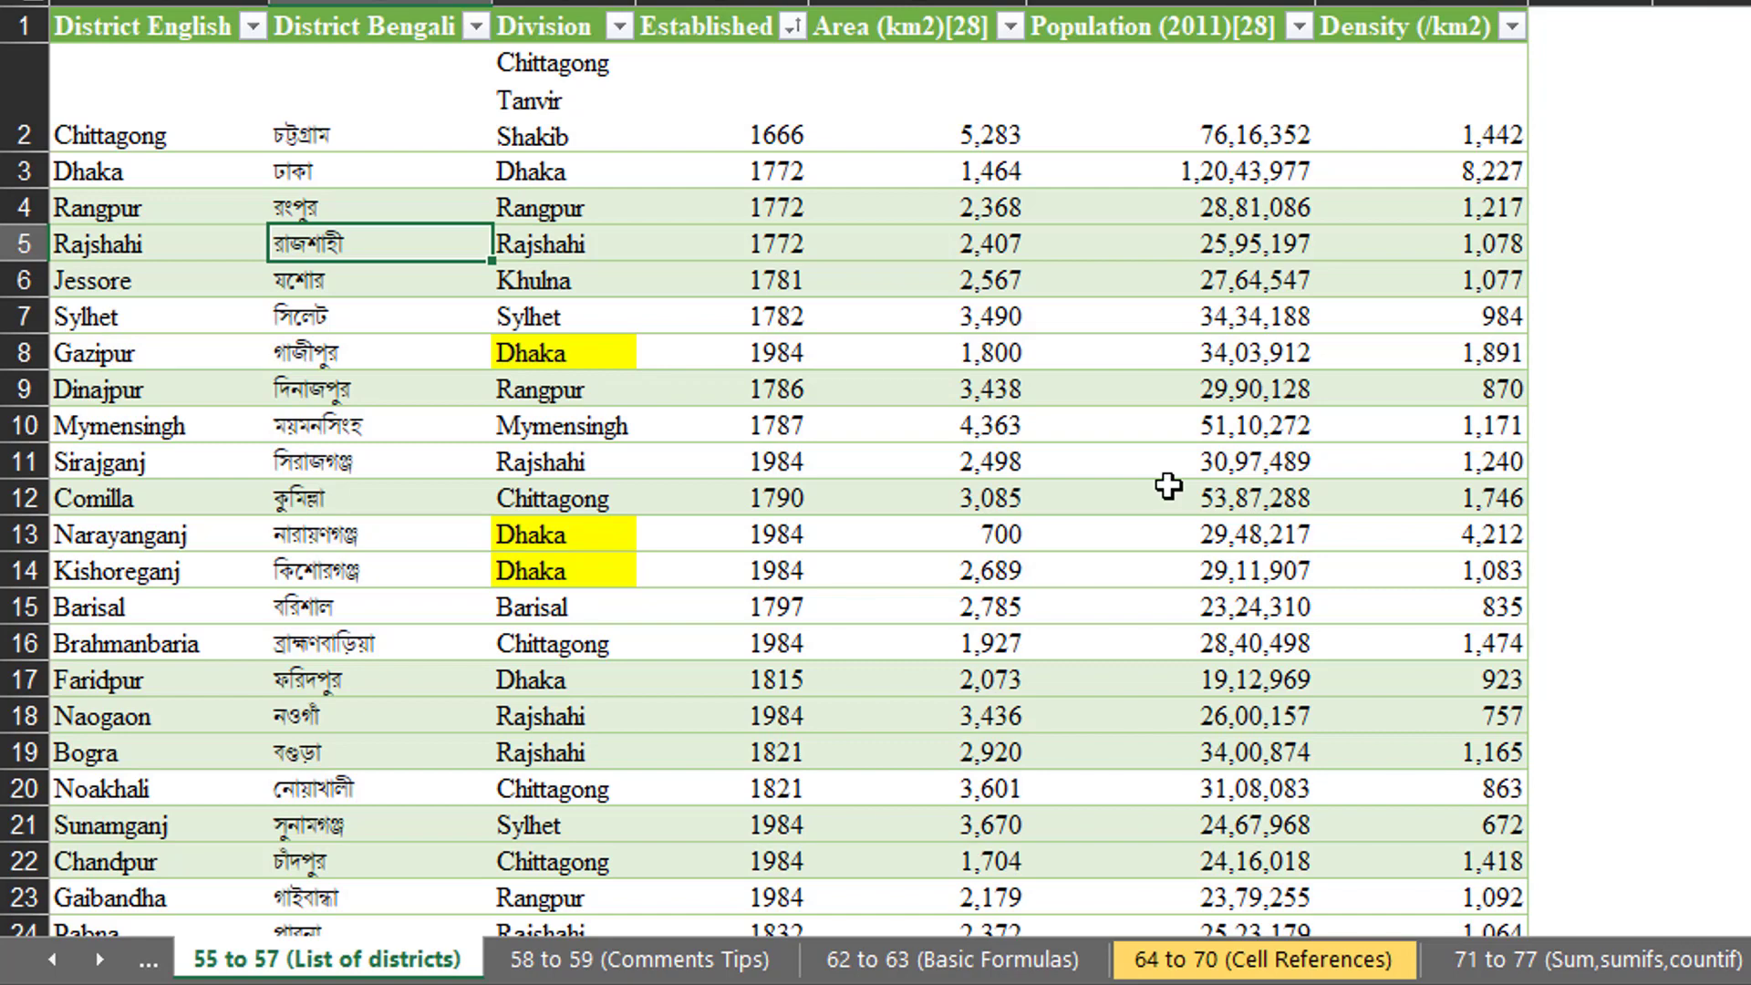
pyautogui.press('pagedown')
pyautogui.press('pagedown')
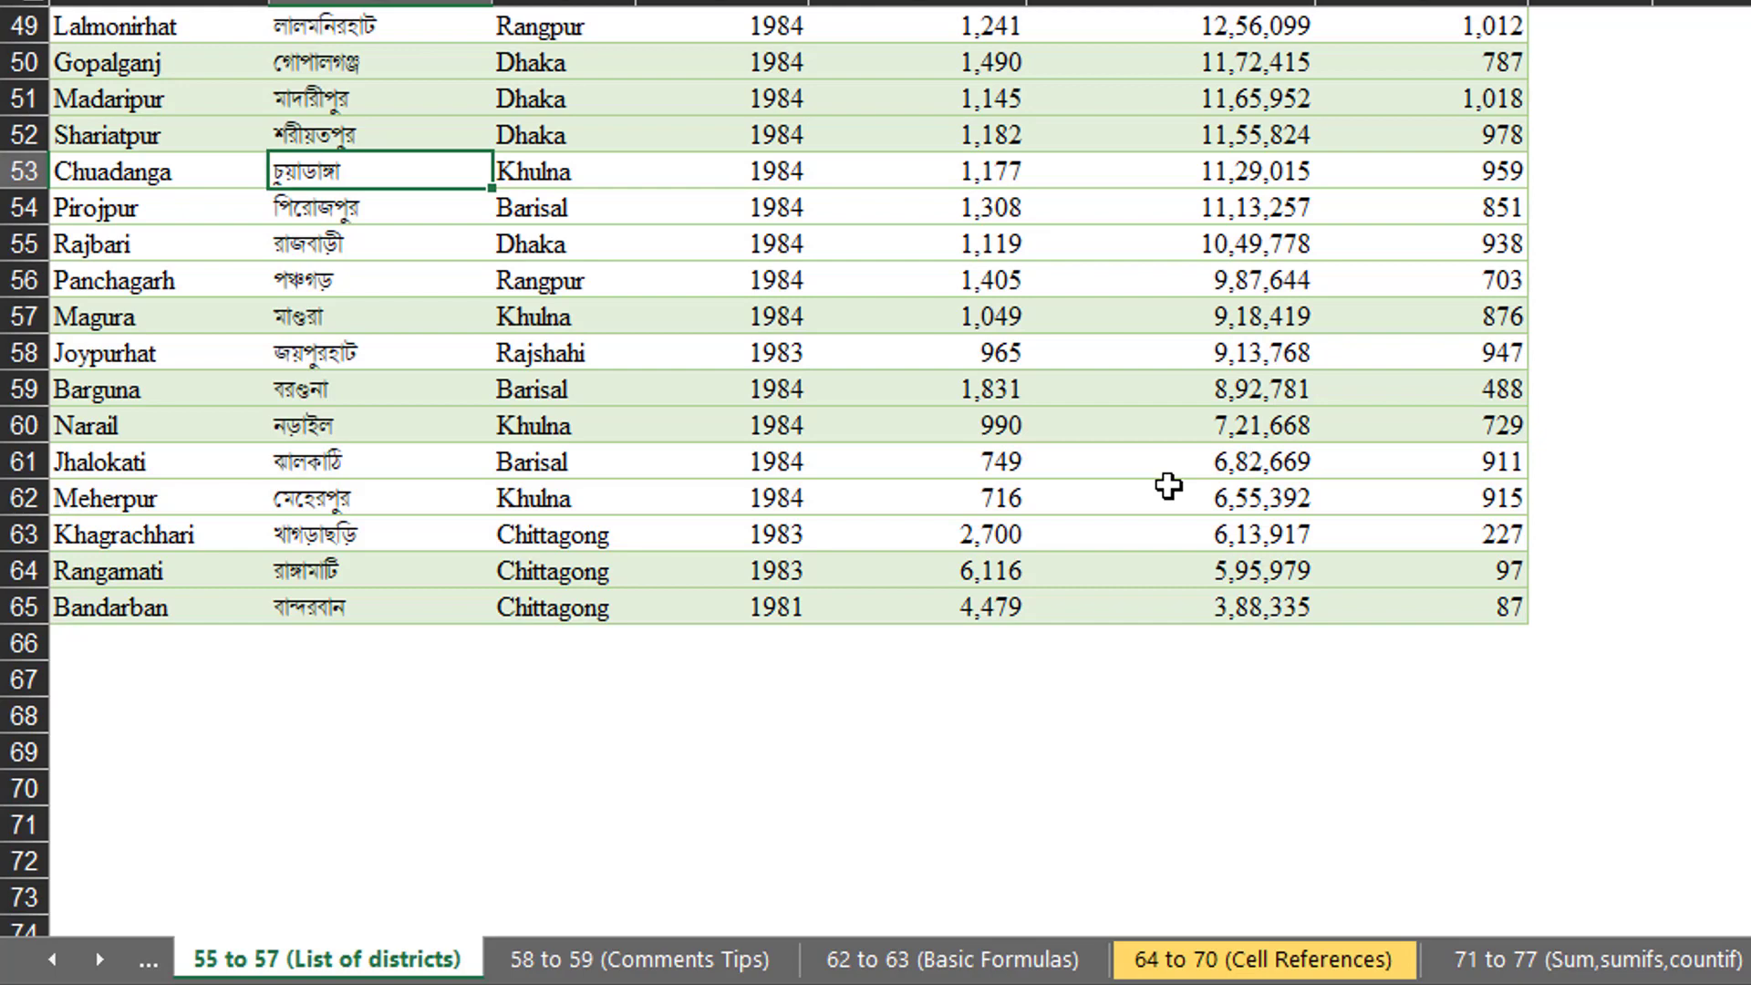
pyautogui.press('pagedown')
pyautogui.press('pageup')
pyautogui.press('pageup')
pyautogui.press('pageup')
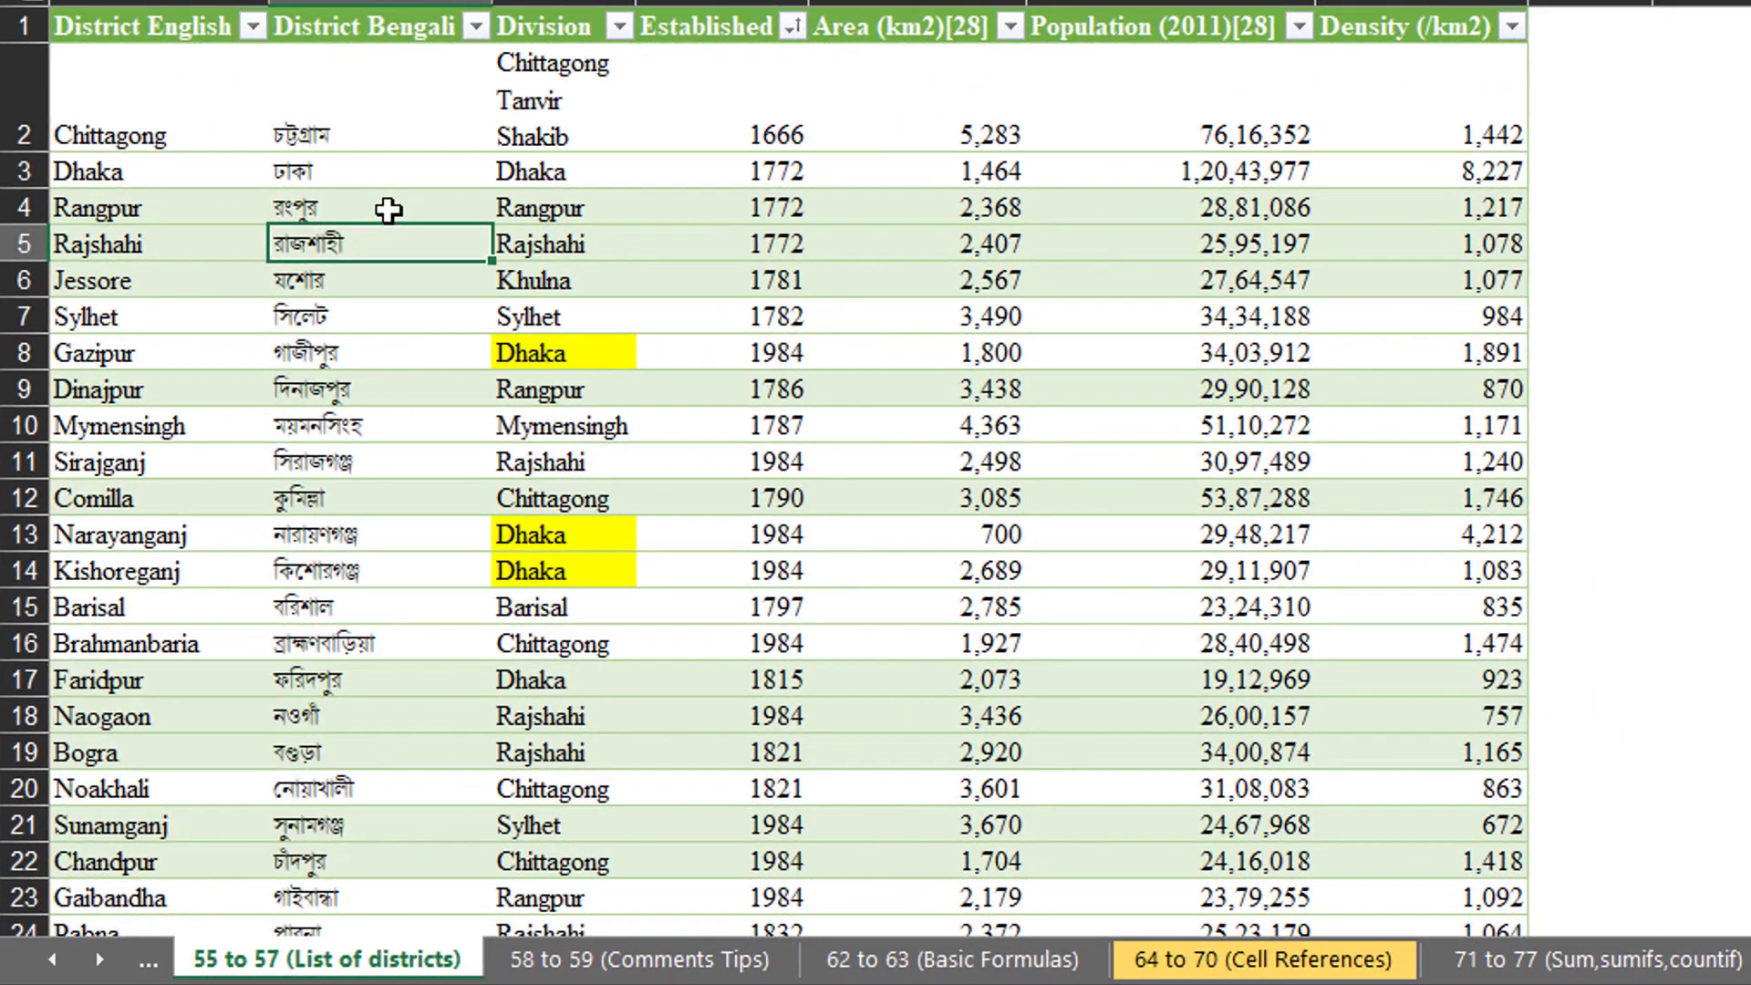
# Select the District Bengali entries from B3 down to the last table row.
pyautogui.click(390, 208)
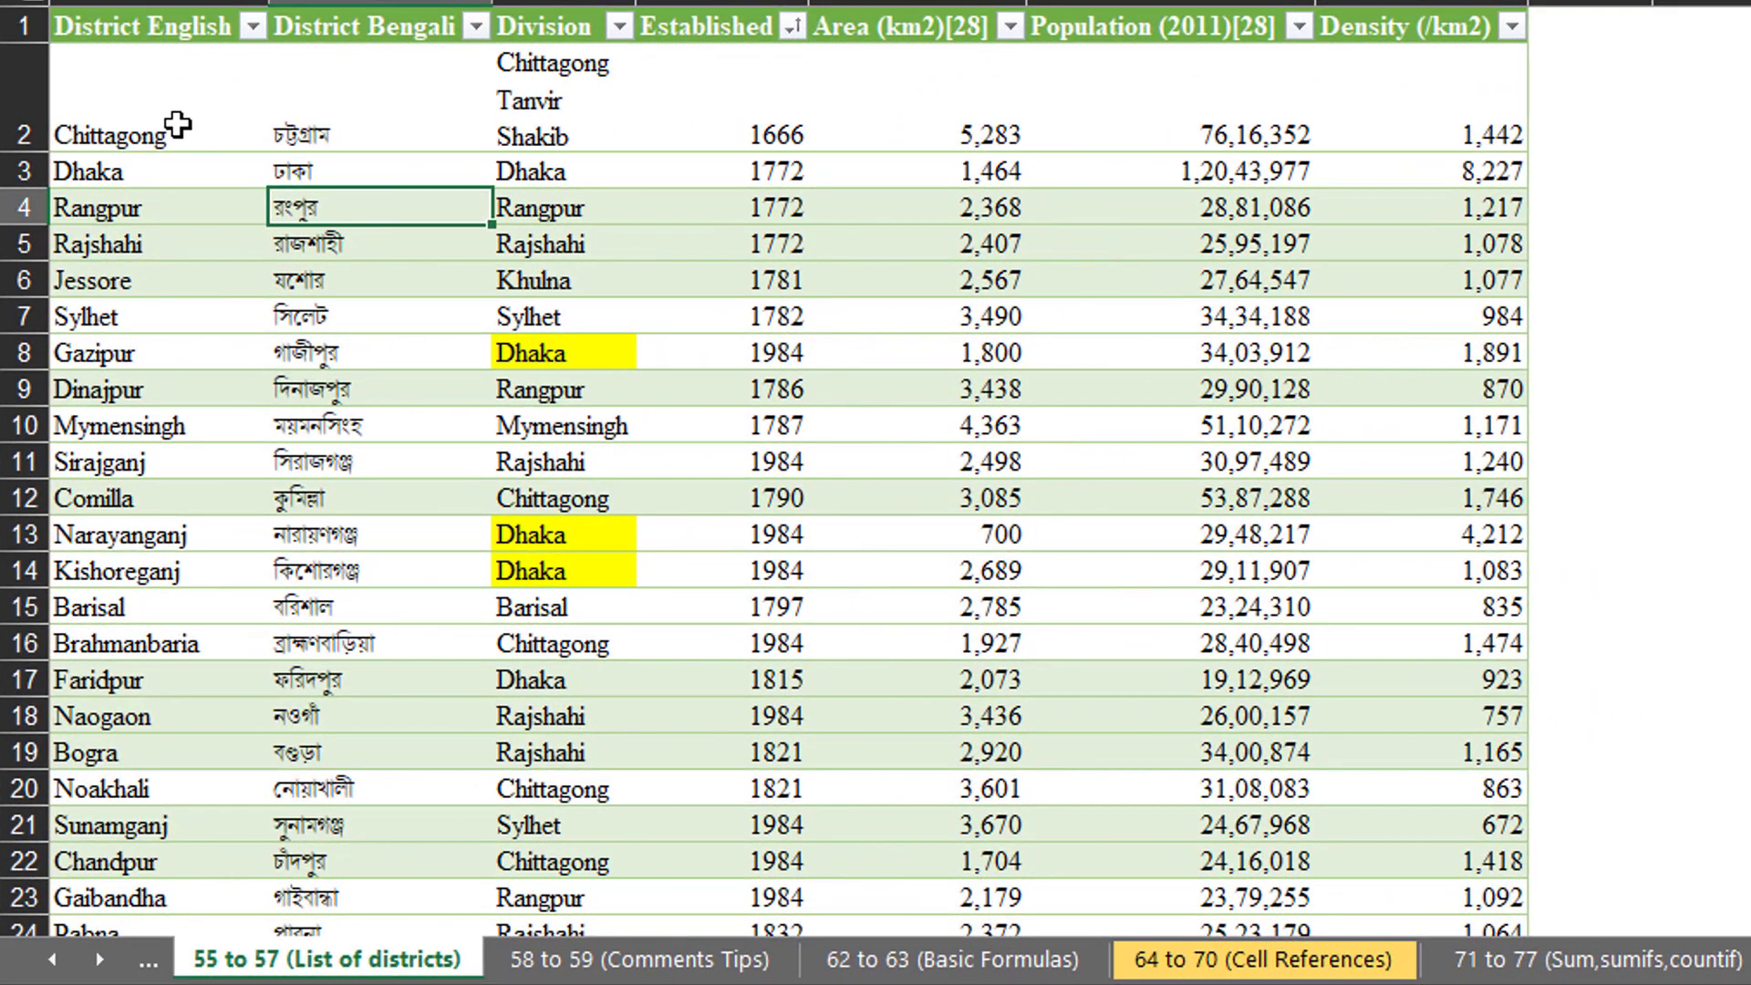
pyautogui.click(407, 172)
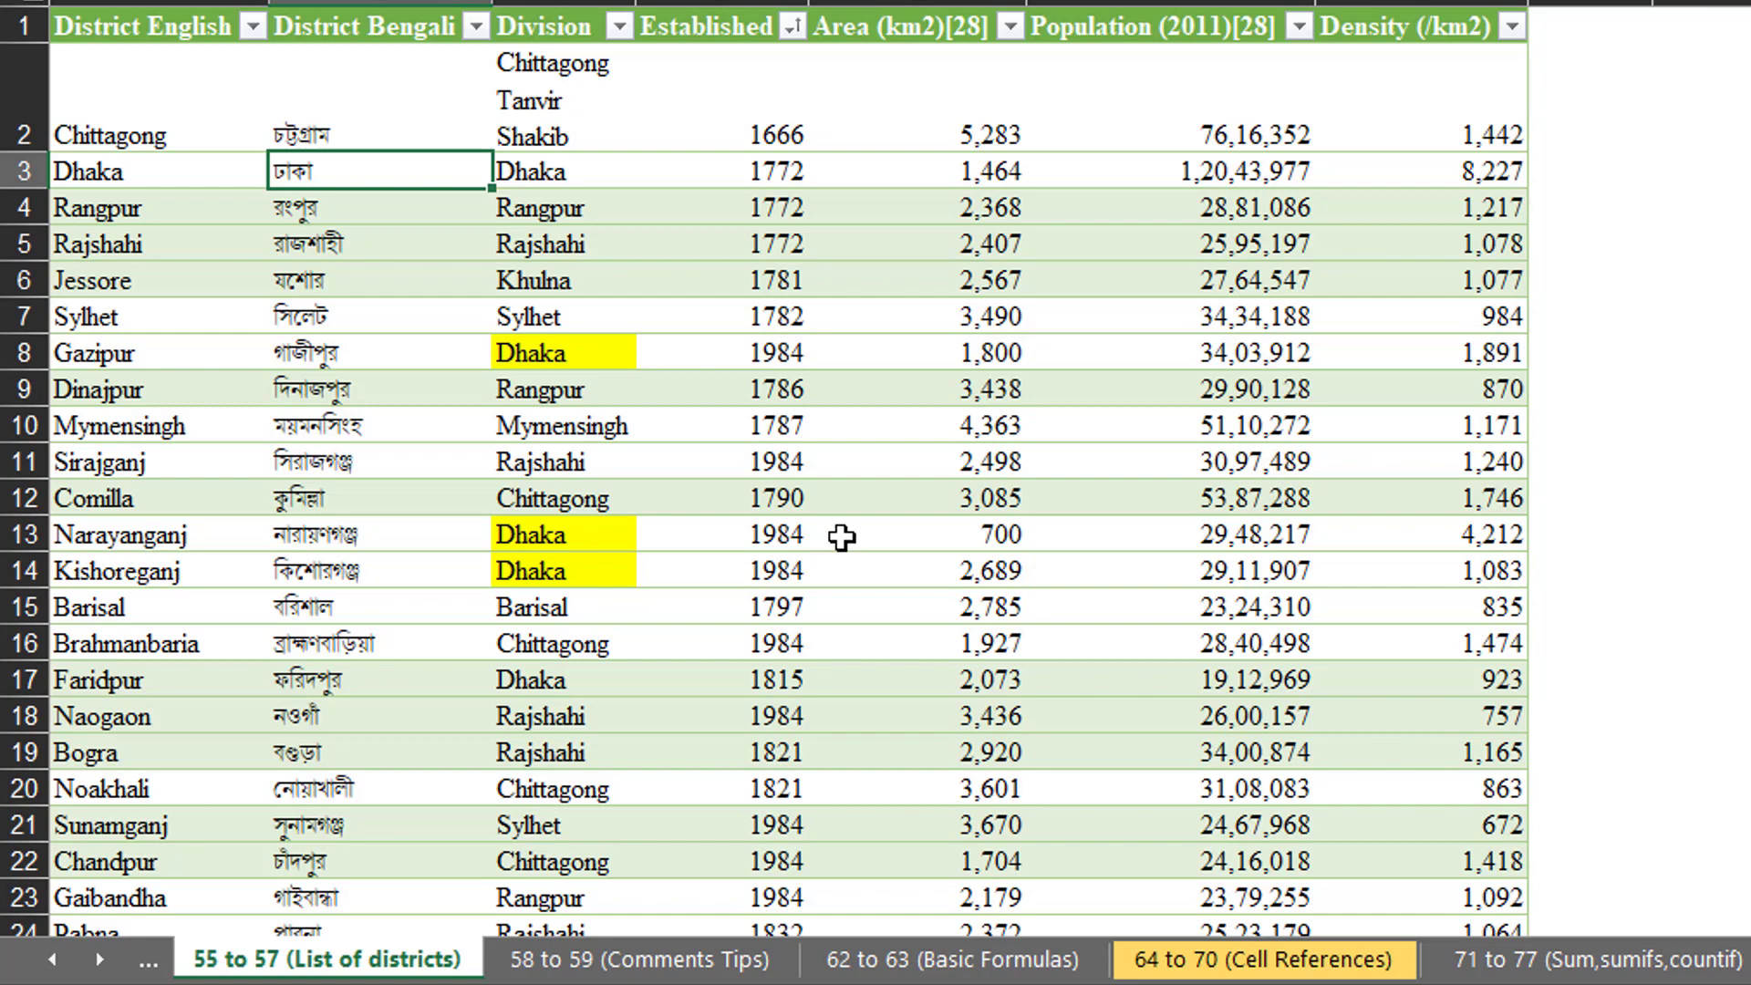
pyautogui.hotkey('ctrl', 'shift', 'Down')
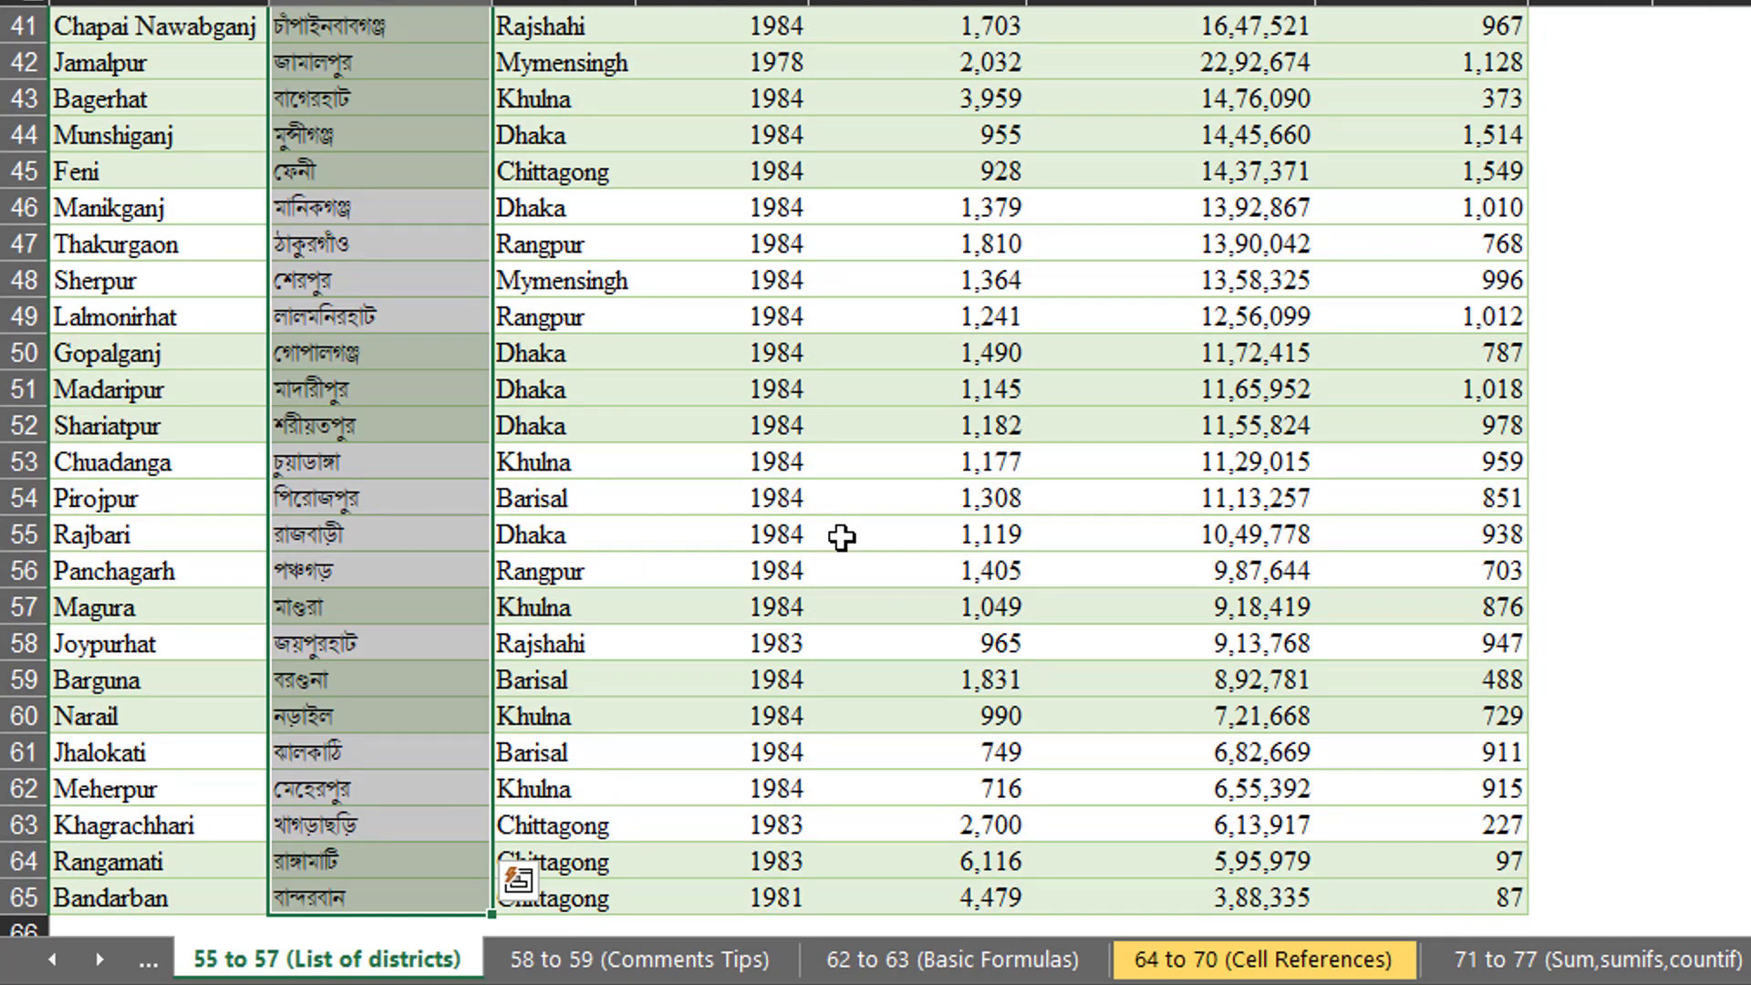
# Extend the selection across to the Population column one column at a time, and shrink it back toward District Bengali.
pyautogui.hotkey('shift', 'Right')
pyautogui.hotkey('shift', 'Right')
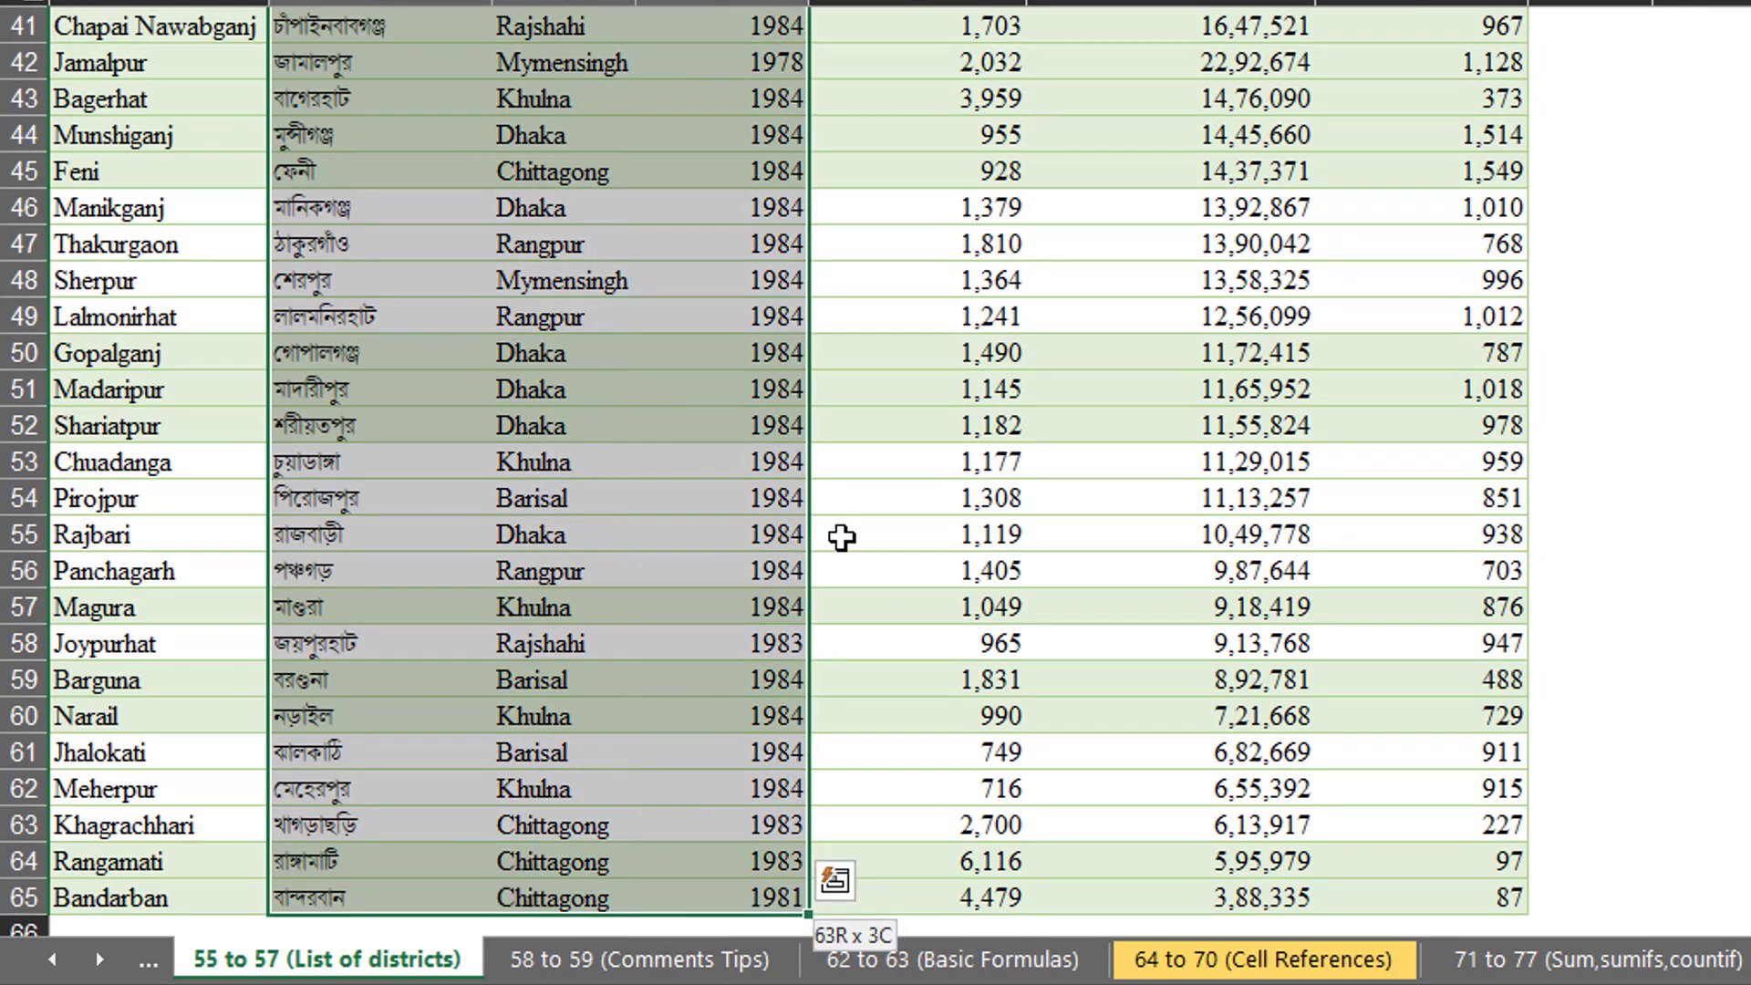
pyautogui.hotkey('shift', 'Right')
pyautogui.hotkey('shift', 'Right')
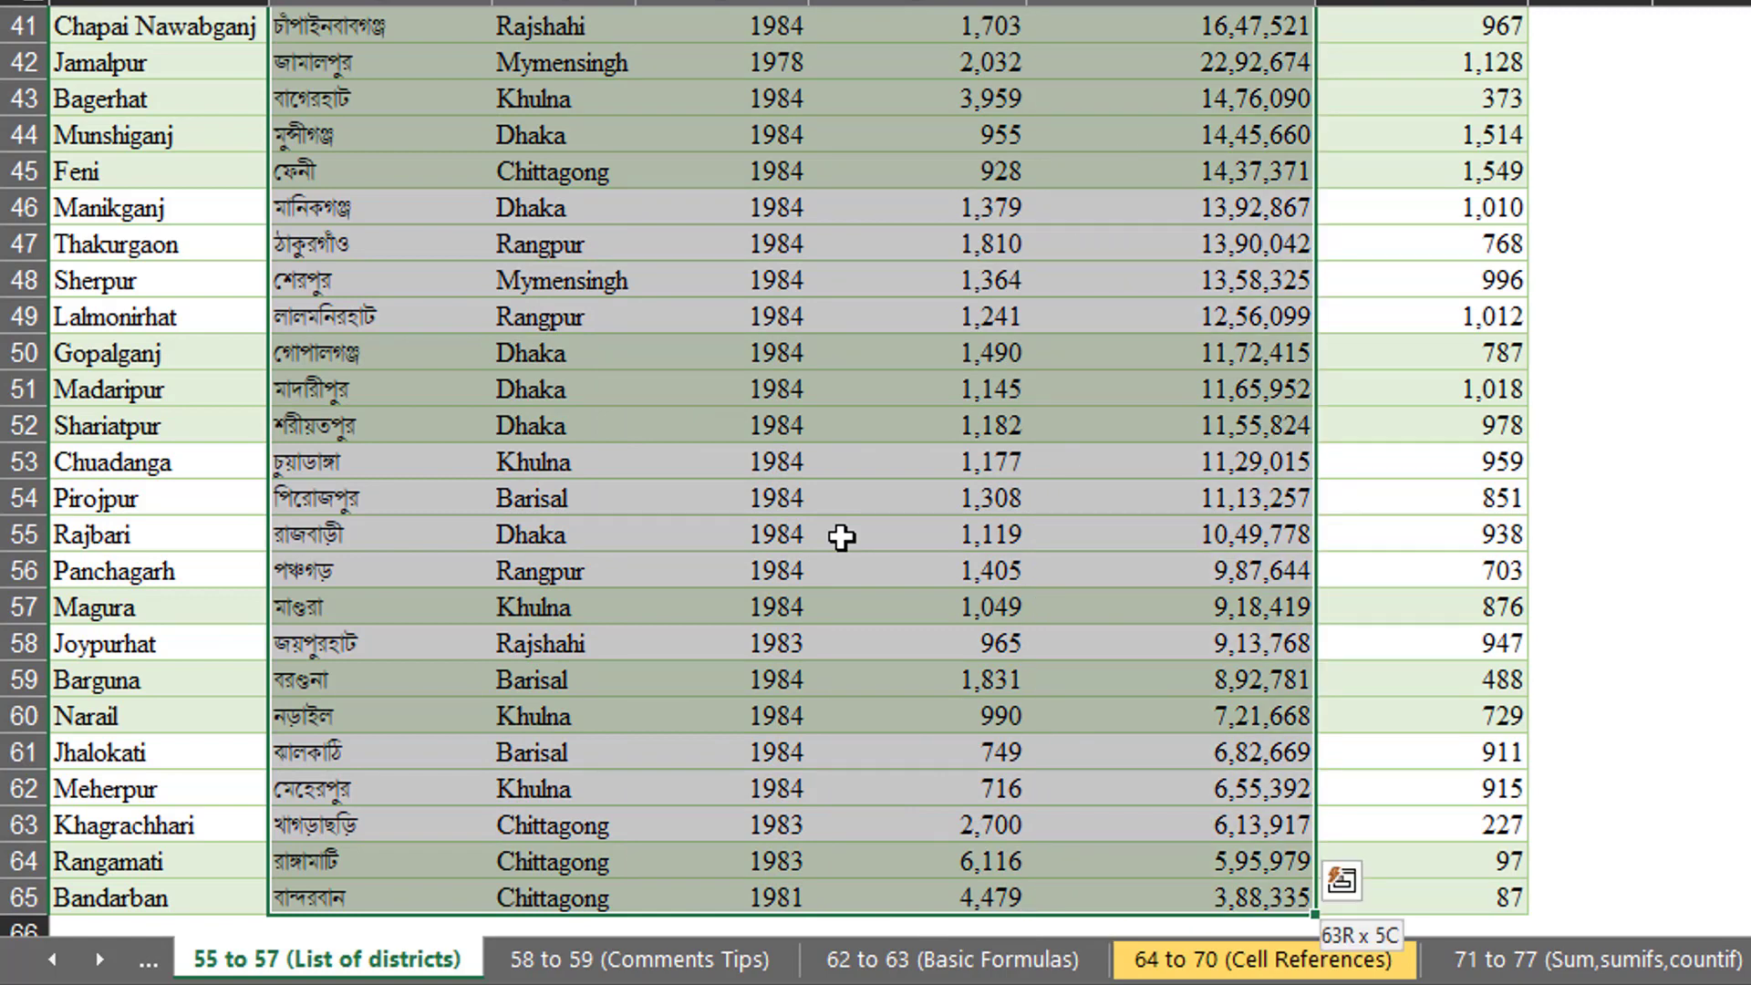
pyautogui.hotkey('shift', 'Left')
pyautogui.hotkey('shift', 'Left')
pyautogui.hotkey('shift', 'Left')
pyautogui.hotkey('shift', 'Left')
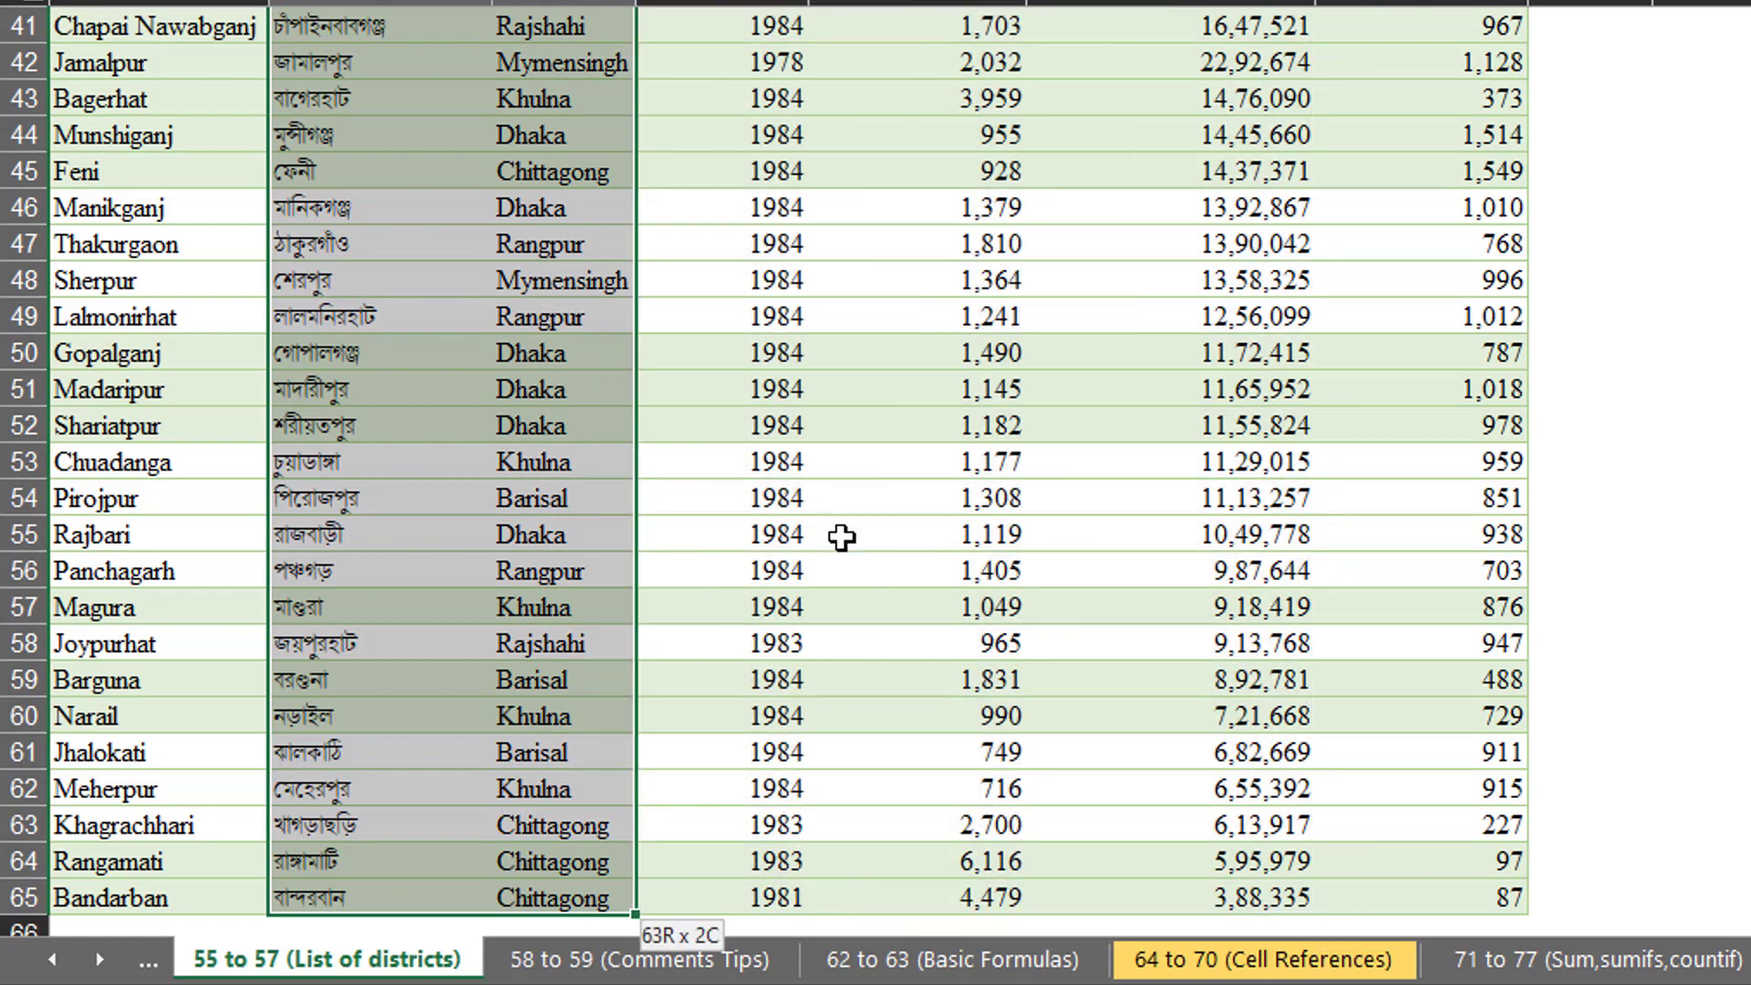
# Widen the selection column by column through Density, and narrow it back to the District Bengali column only.
pyautogui.hotkey('shift', 'Right')
pyautogui.hotkey('shift', 'Right')
pyautogui.hotkey('shift', 'Right')
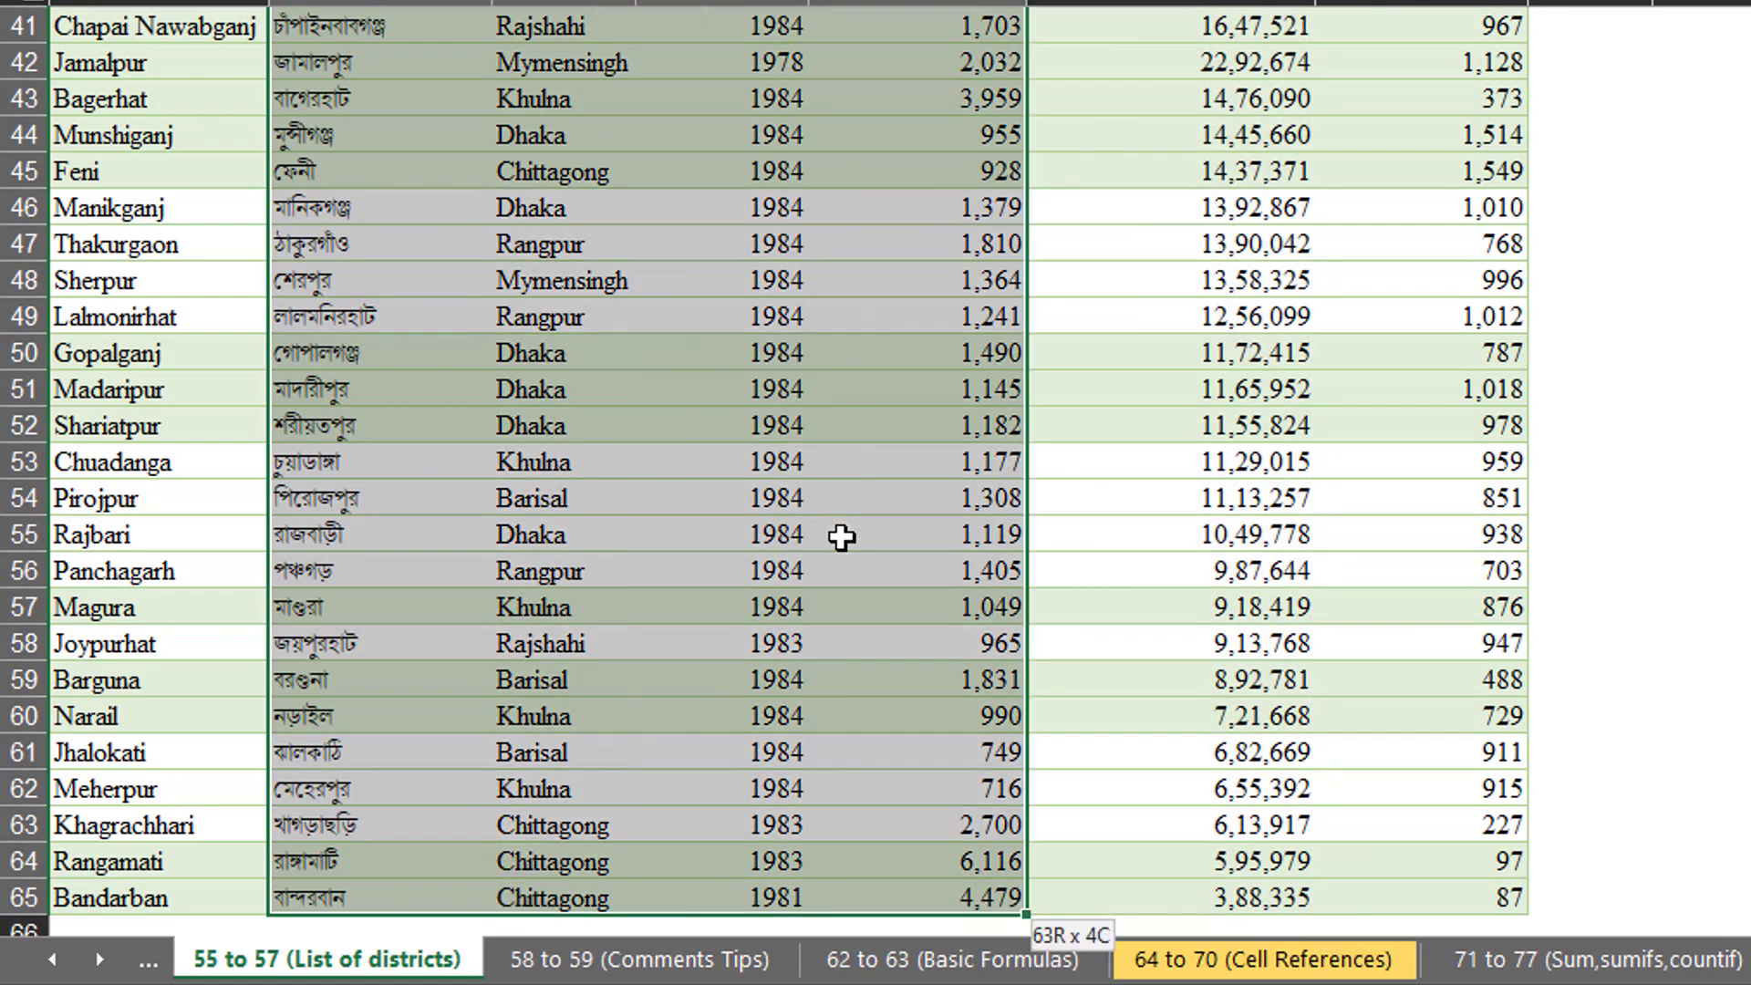
pyautogui.hotkey('shift', 'Right')
pyautogui.hotkey('shift', 'Right')
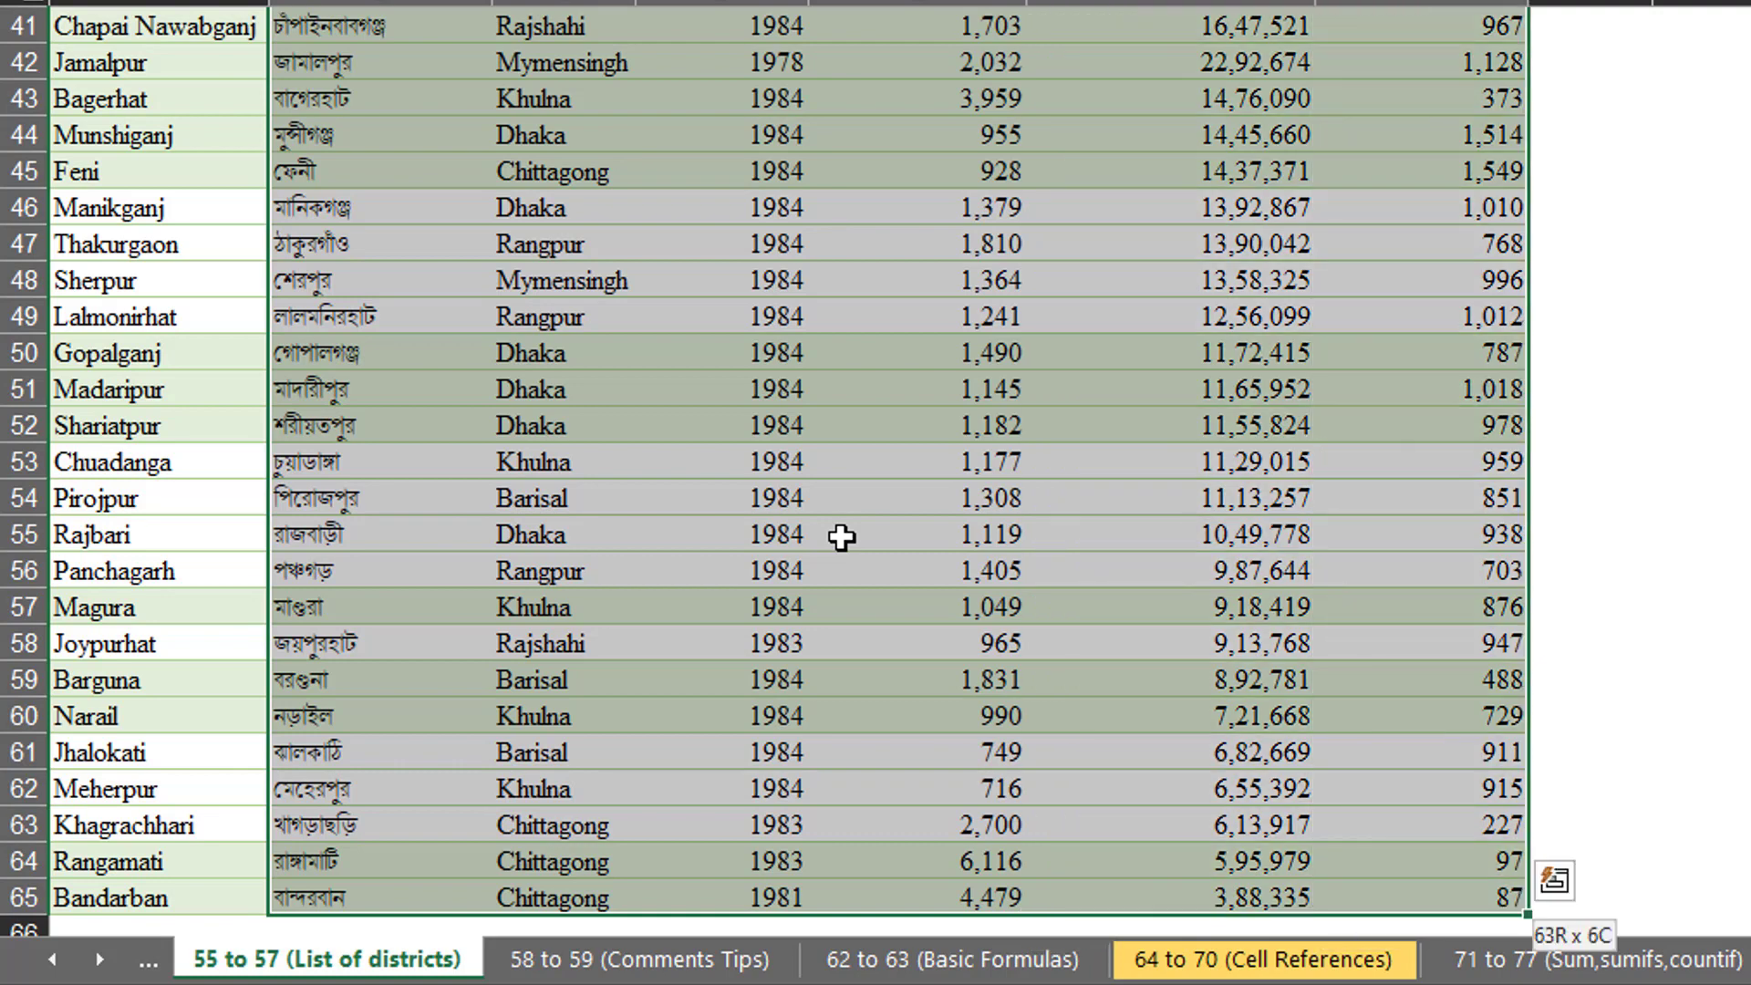
pyautogui.hotkey('shift', 'Left')
pyautogui.hotkey('shift', 'Left')
pyautogui.hotkey('shift', 'Left')
pyautogui.hotkey('shift', 'Left')
pyautogui.hotkey('shift', 'Left')
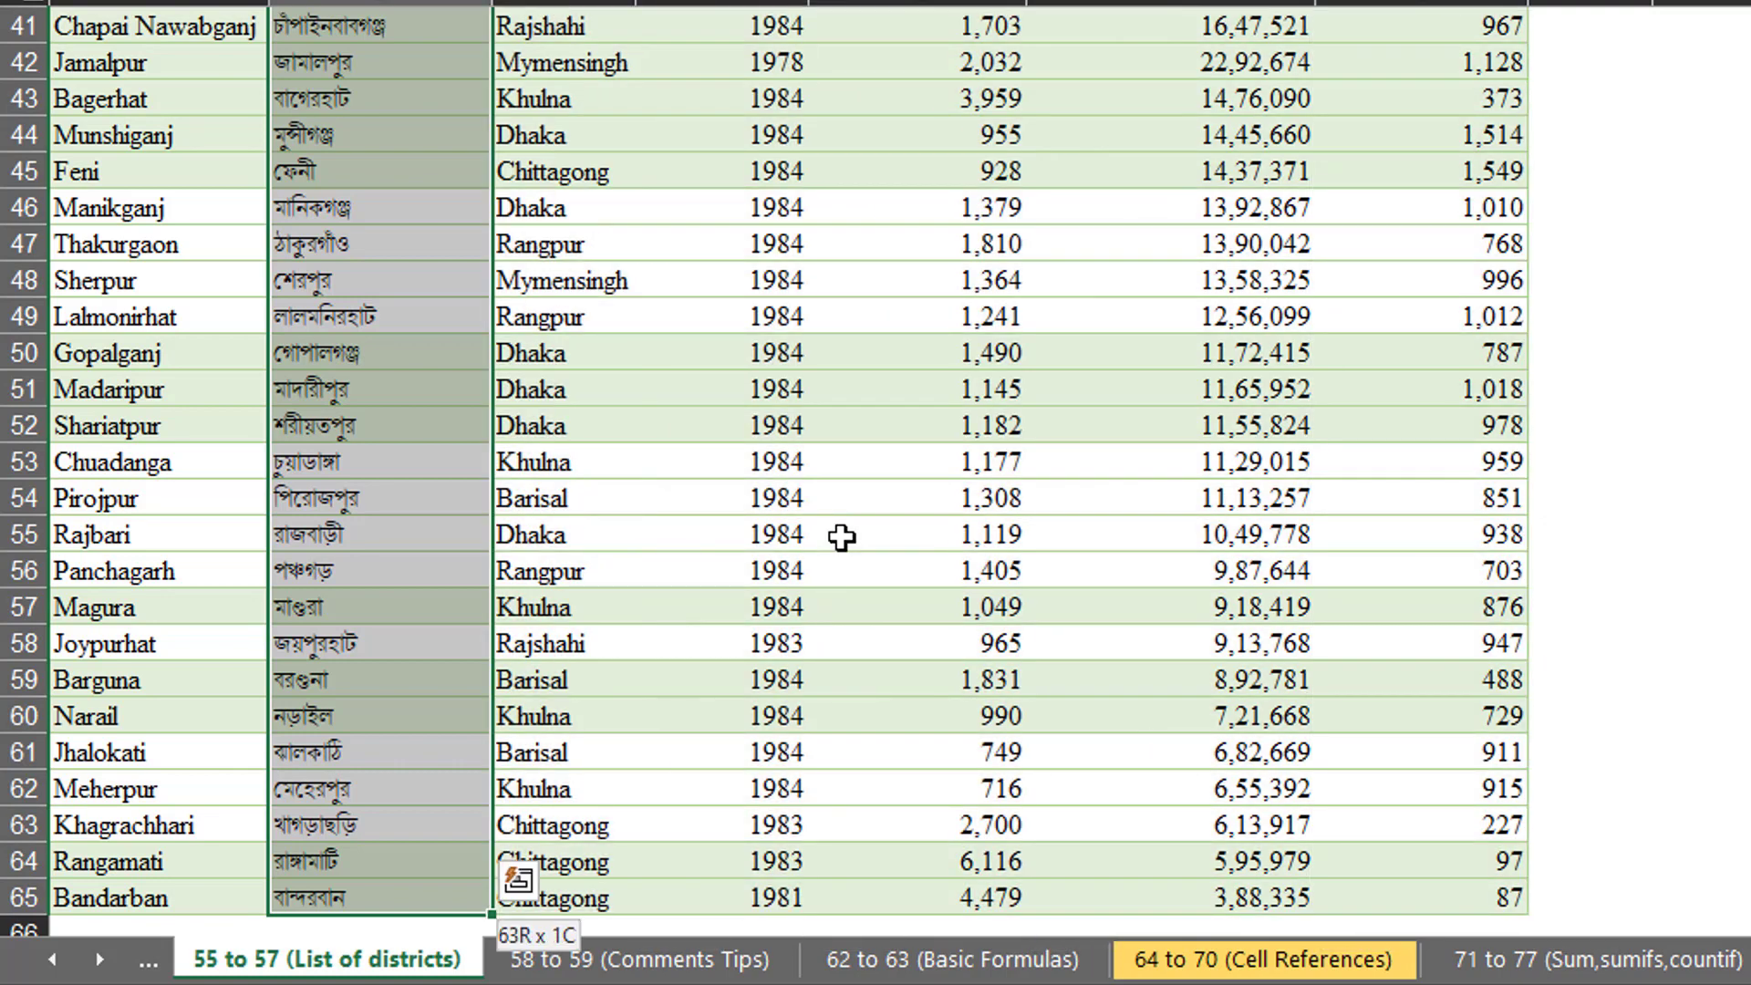